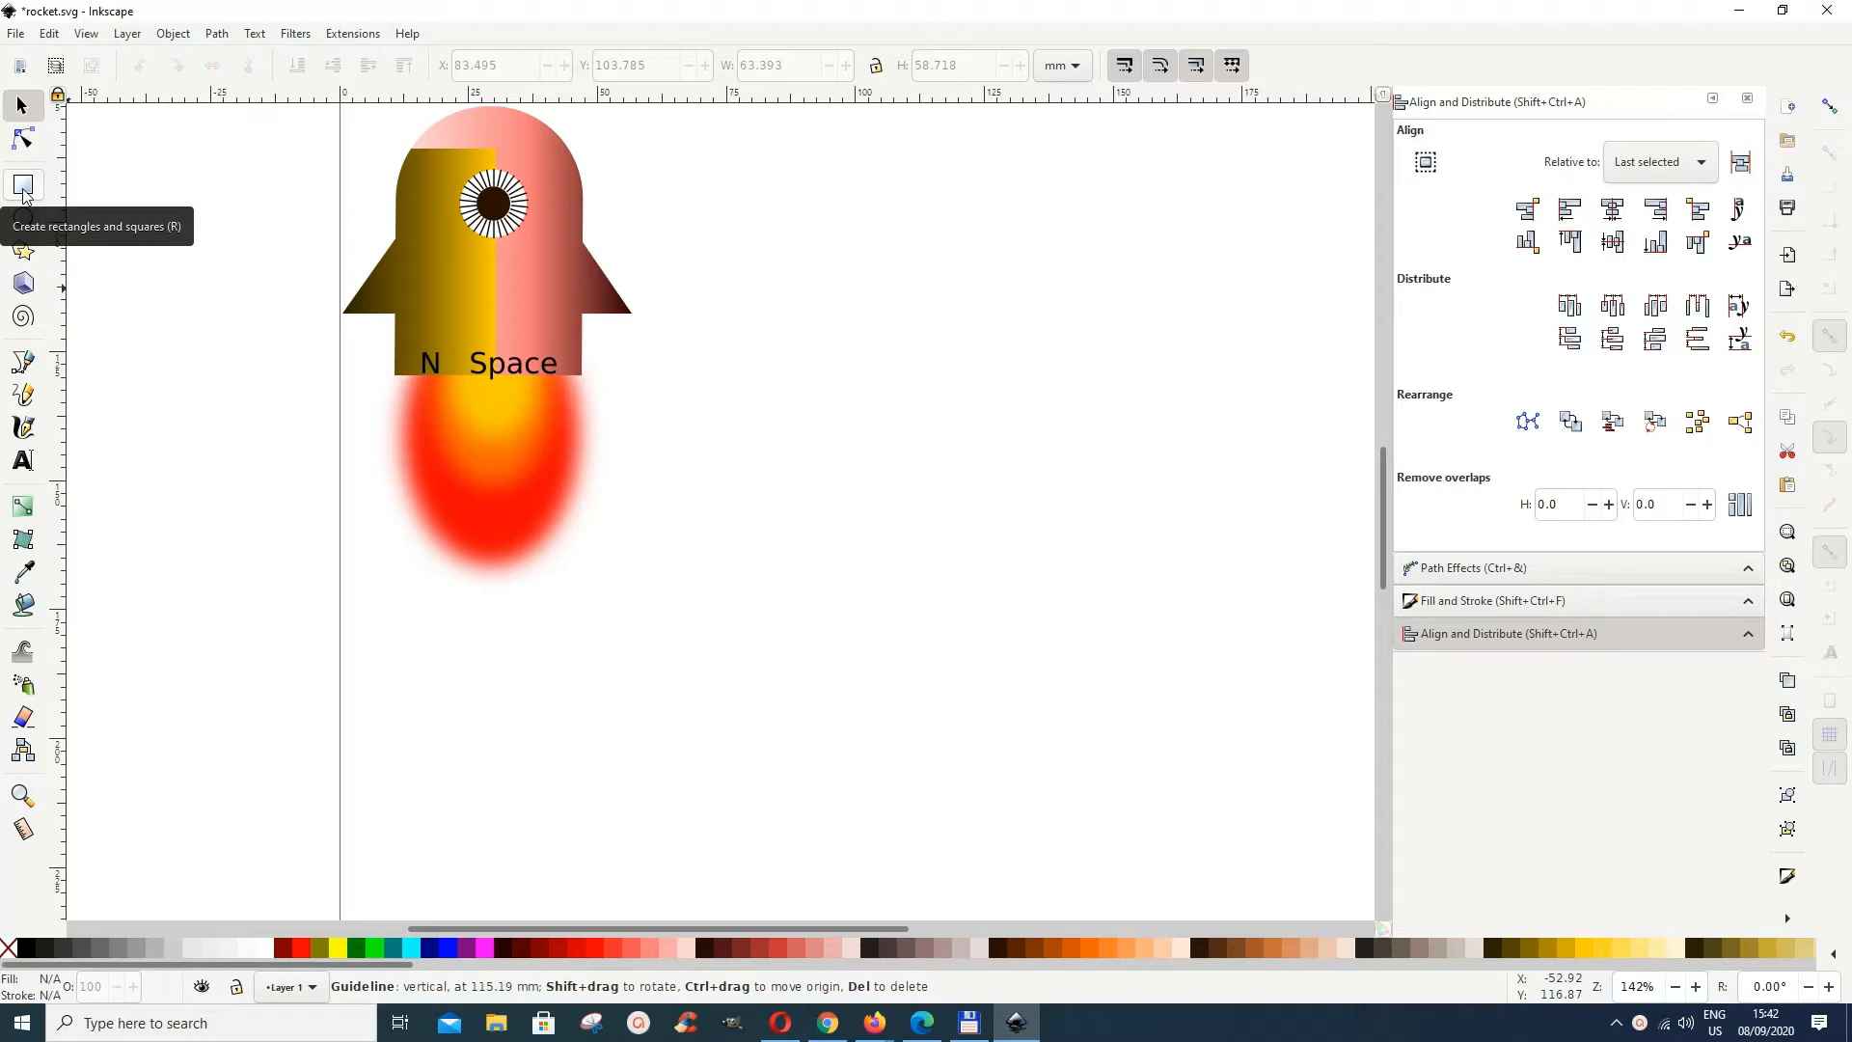
# Step: Draw a rectangle about 40 mm wide and 53 mm high beside the rocket and convert it to a path
pyautogui.click(23, 189)
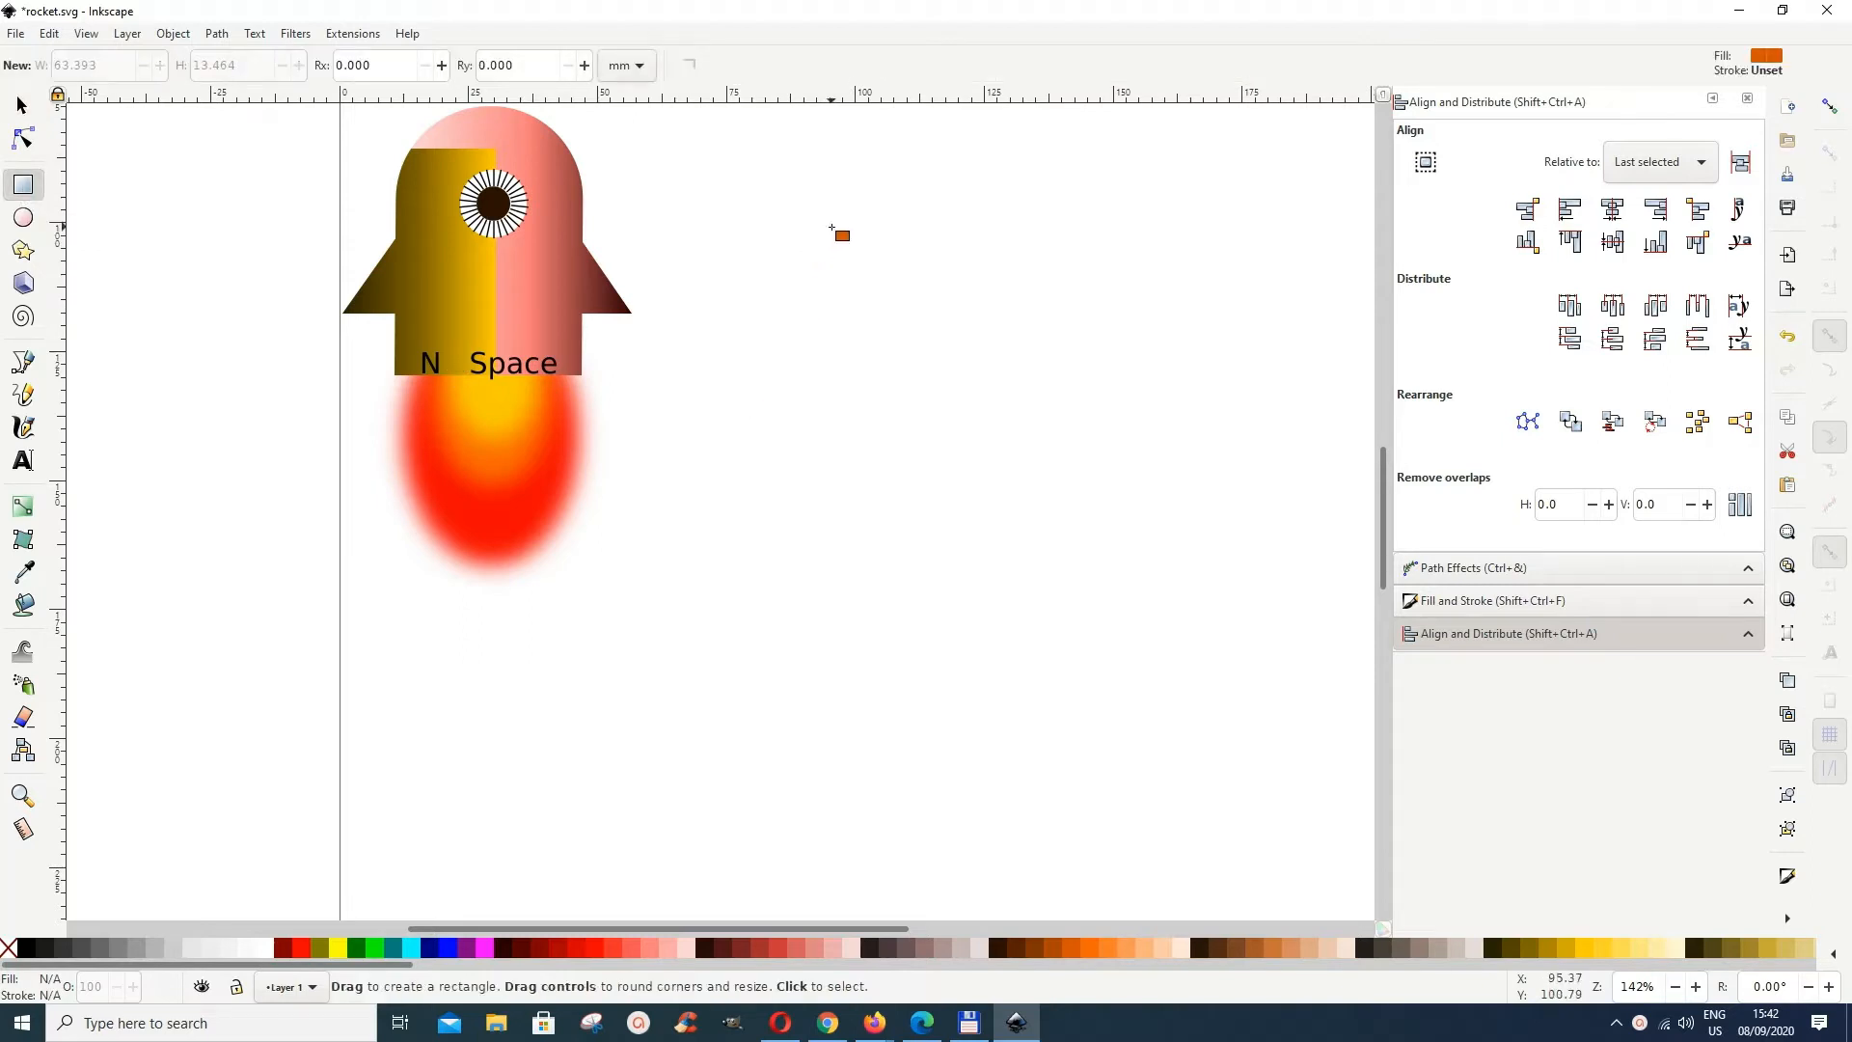
pyautogui.moveTo(831, 228)
pyautogui.mouseDown()
pyautogui.moveTo(882, 465)
pyautogui.moveTo(960, 509)
pyautogui.moveTo(1061, 521)
pyautogui.moveTo(1039, 499)
pyautogui.mouseUp()
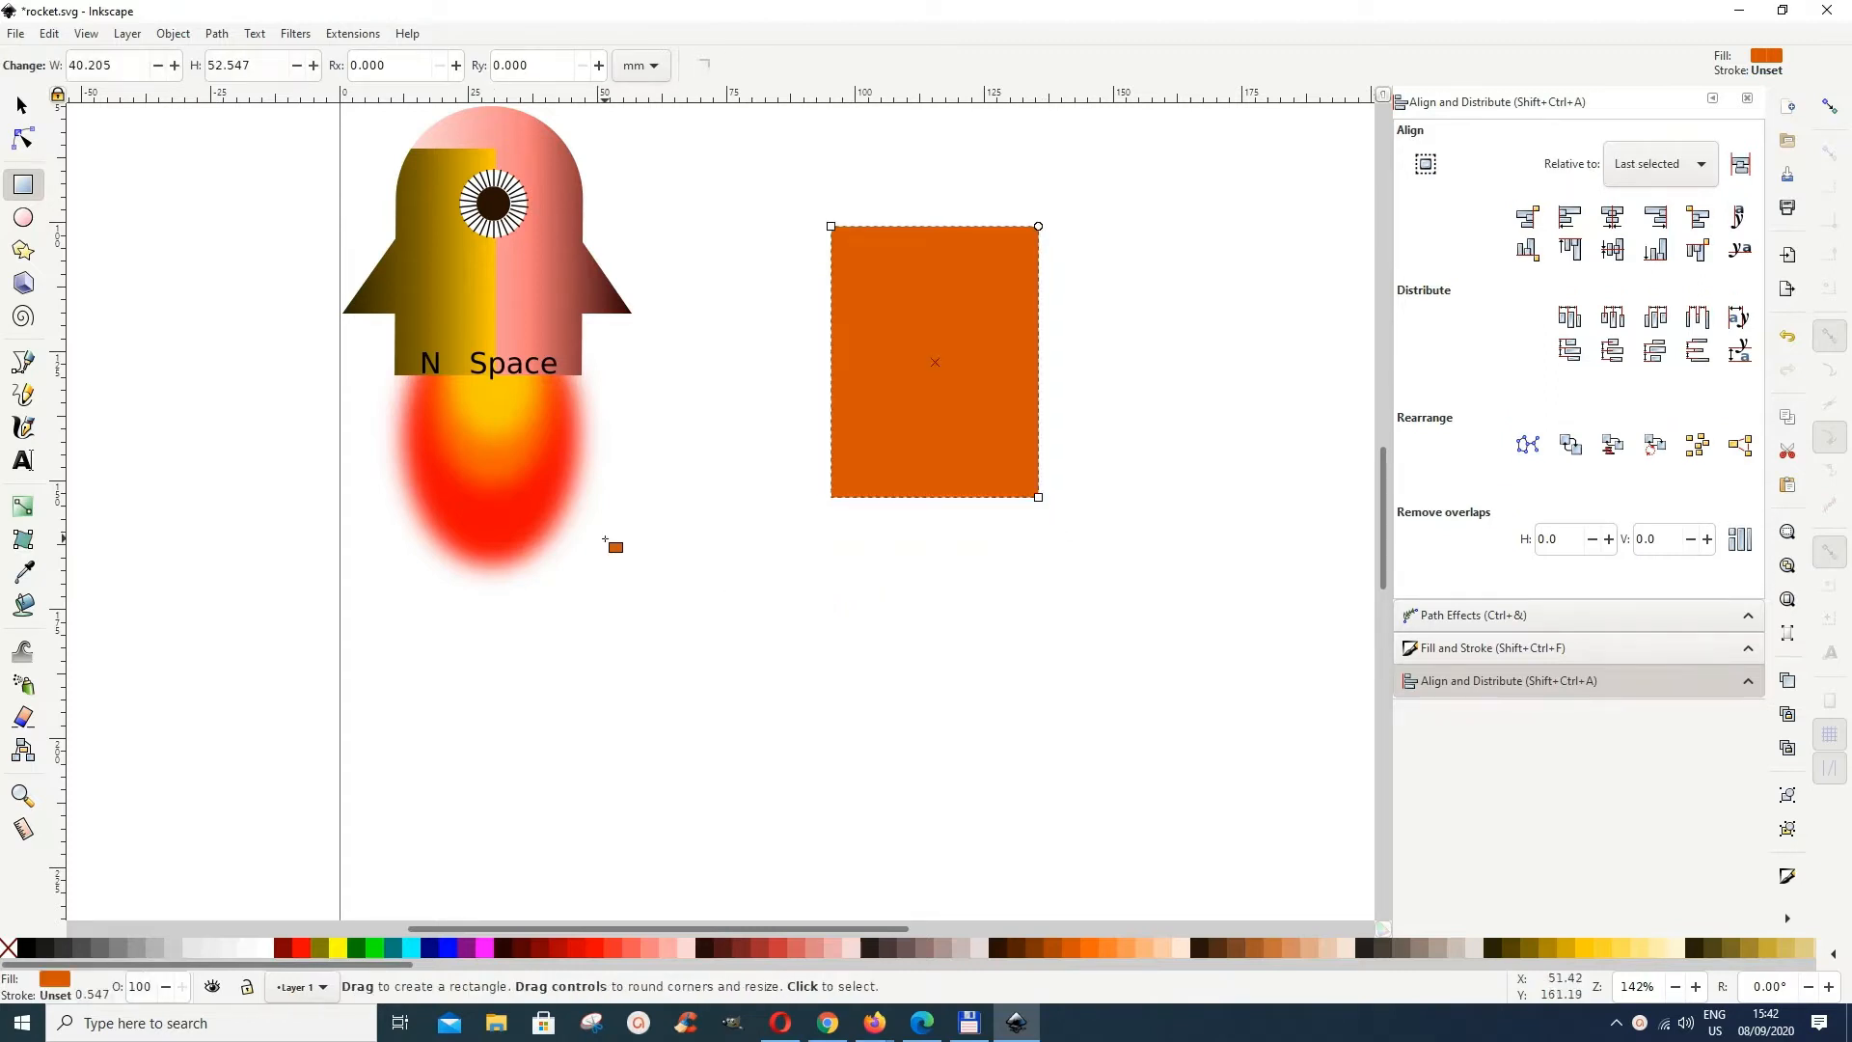
pyautogui.click(212, 33)
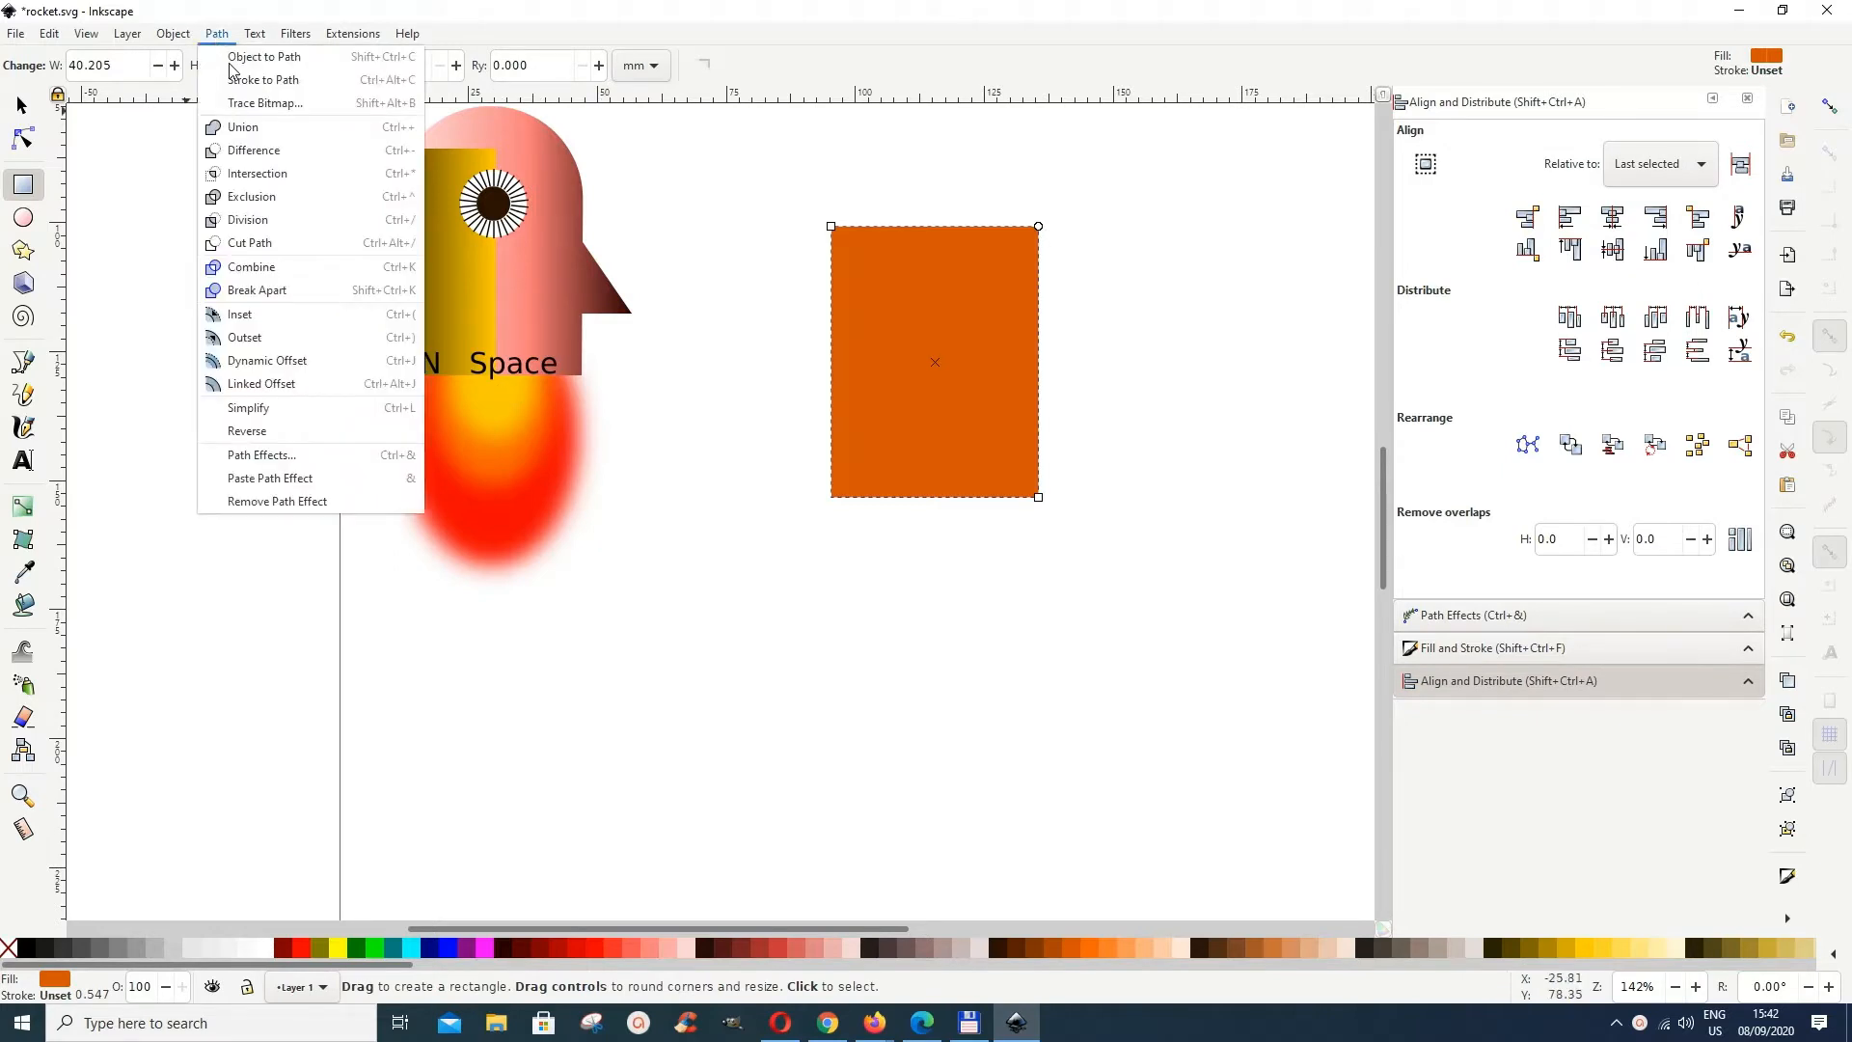
pyautogui.click(232, 61)
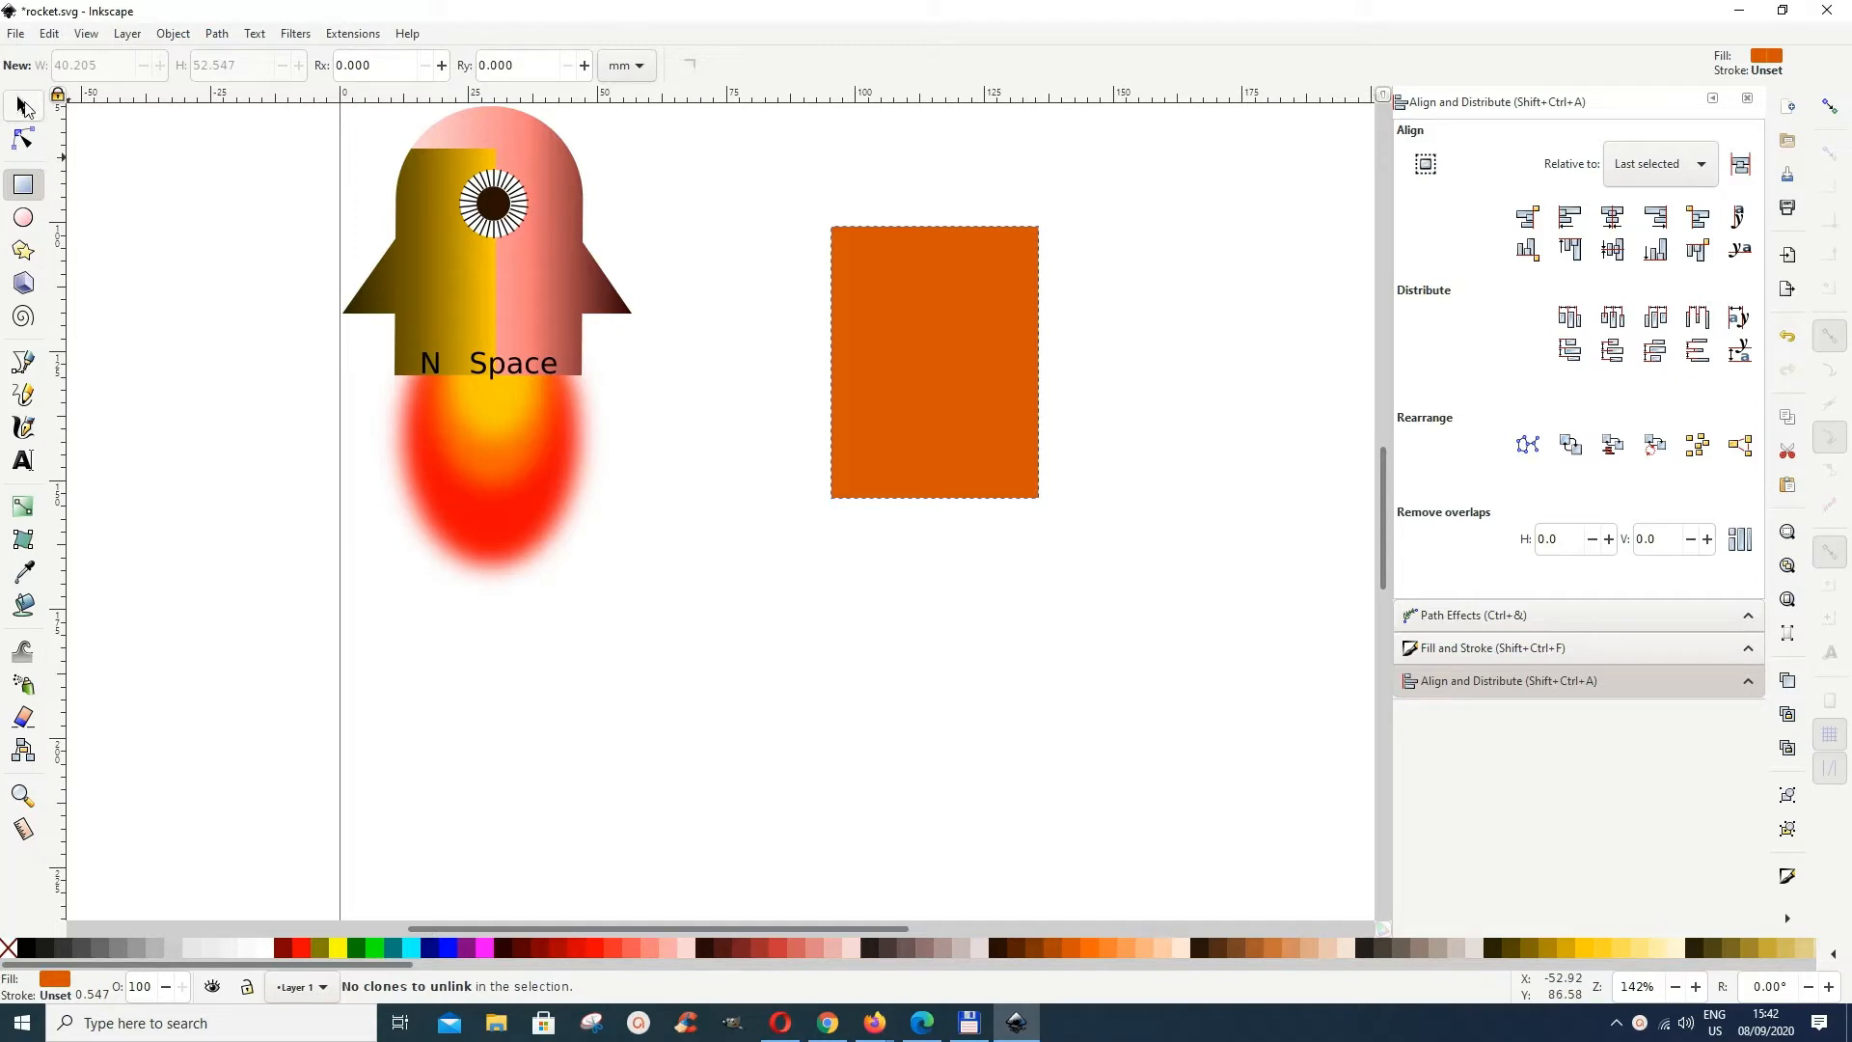
# Step: Add the Corners (Fillet/Chamfer) path effect to the orange rectangle
pyautogui.click(24, 106)
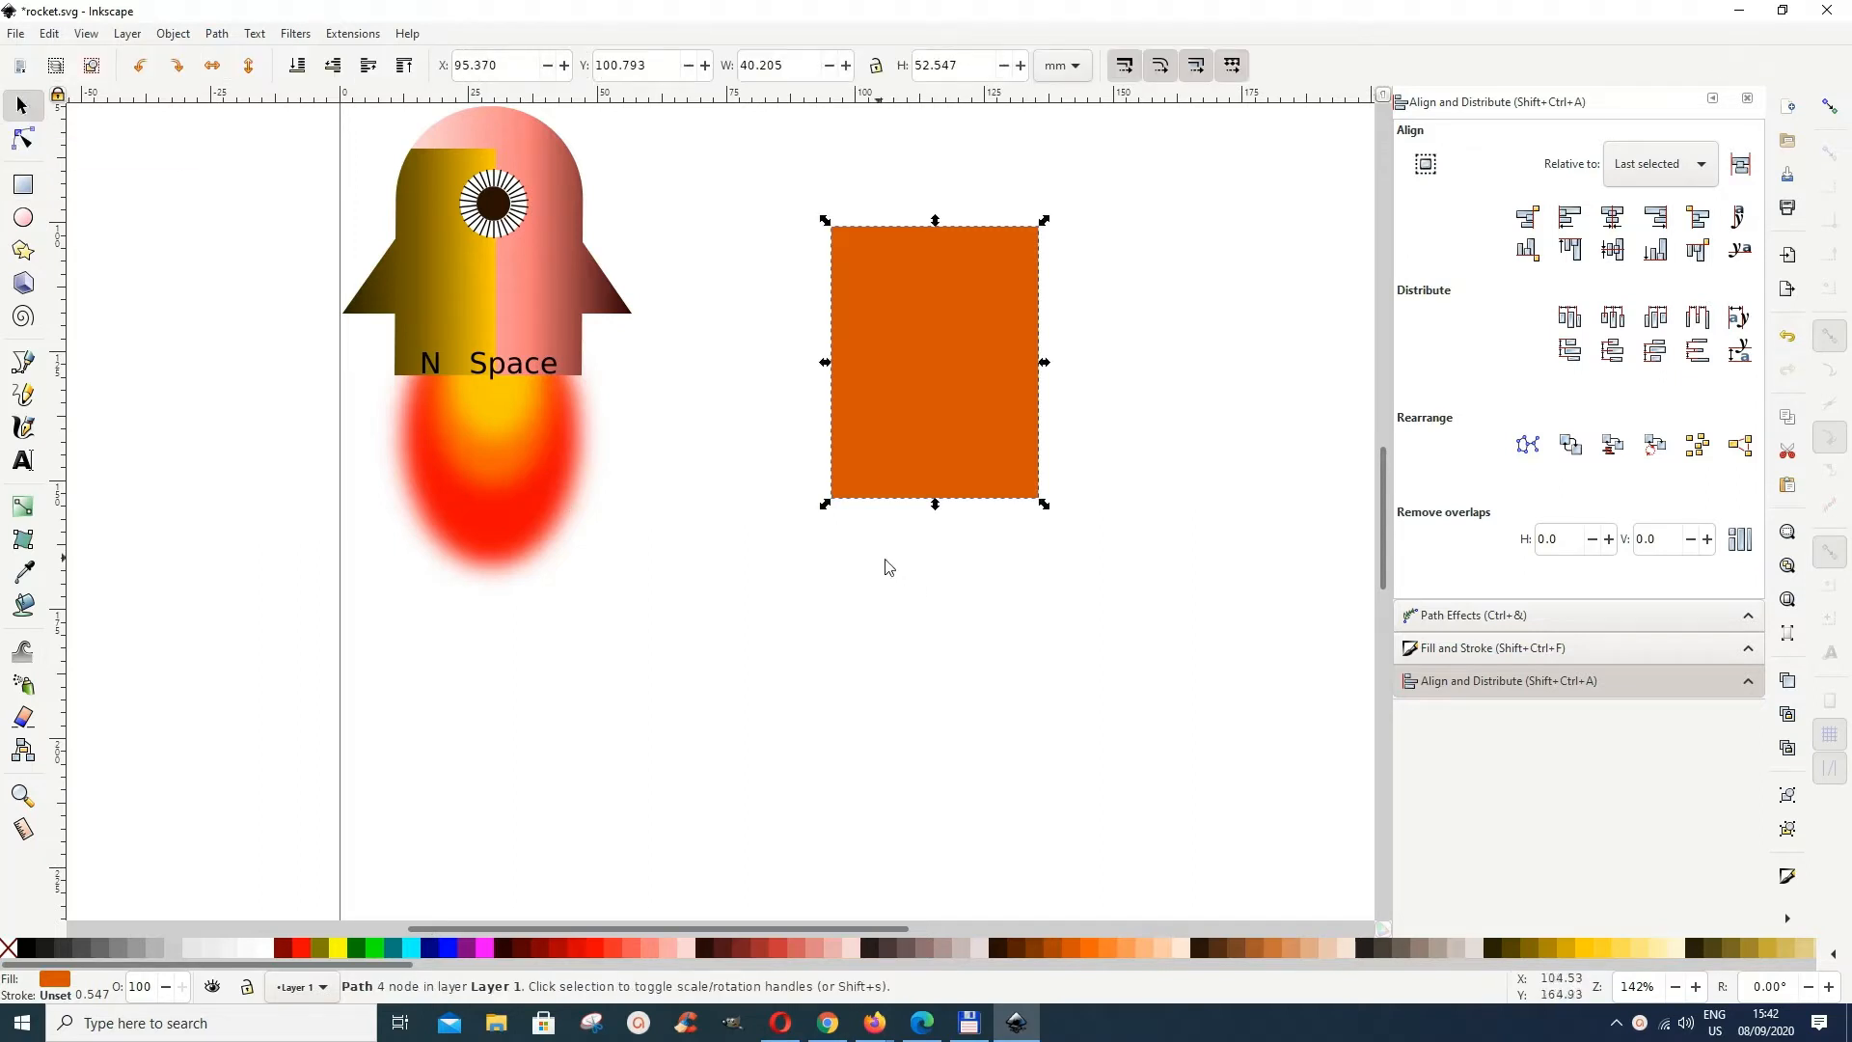
pyautogui.click(218, 35)
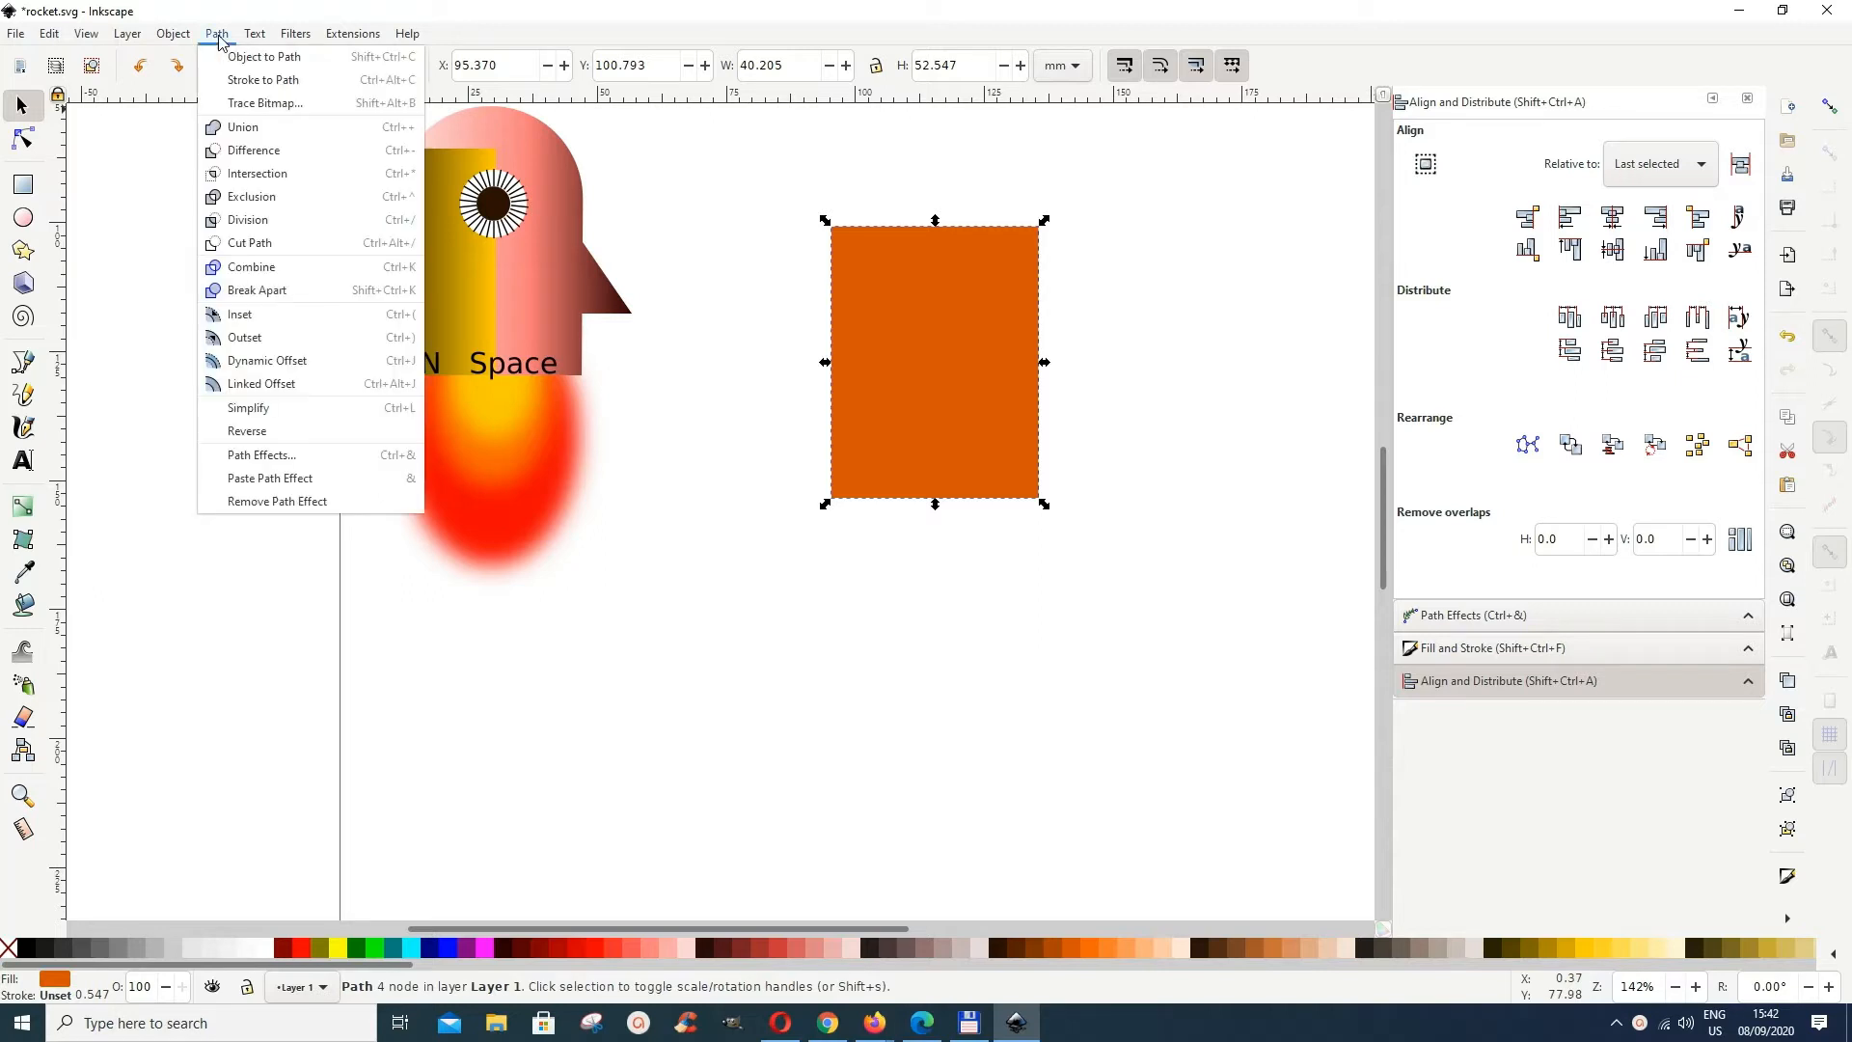
pyautogui.click(277, 459)
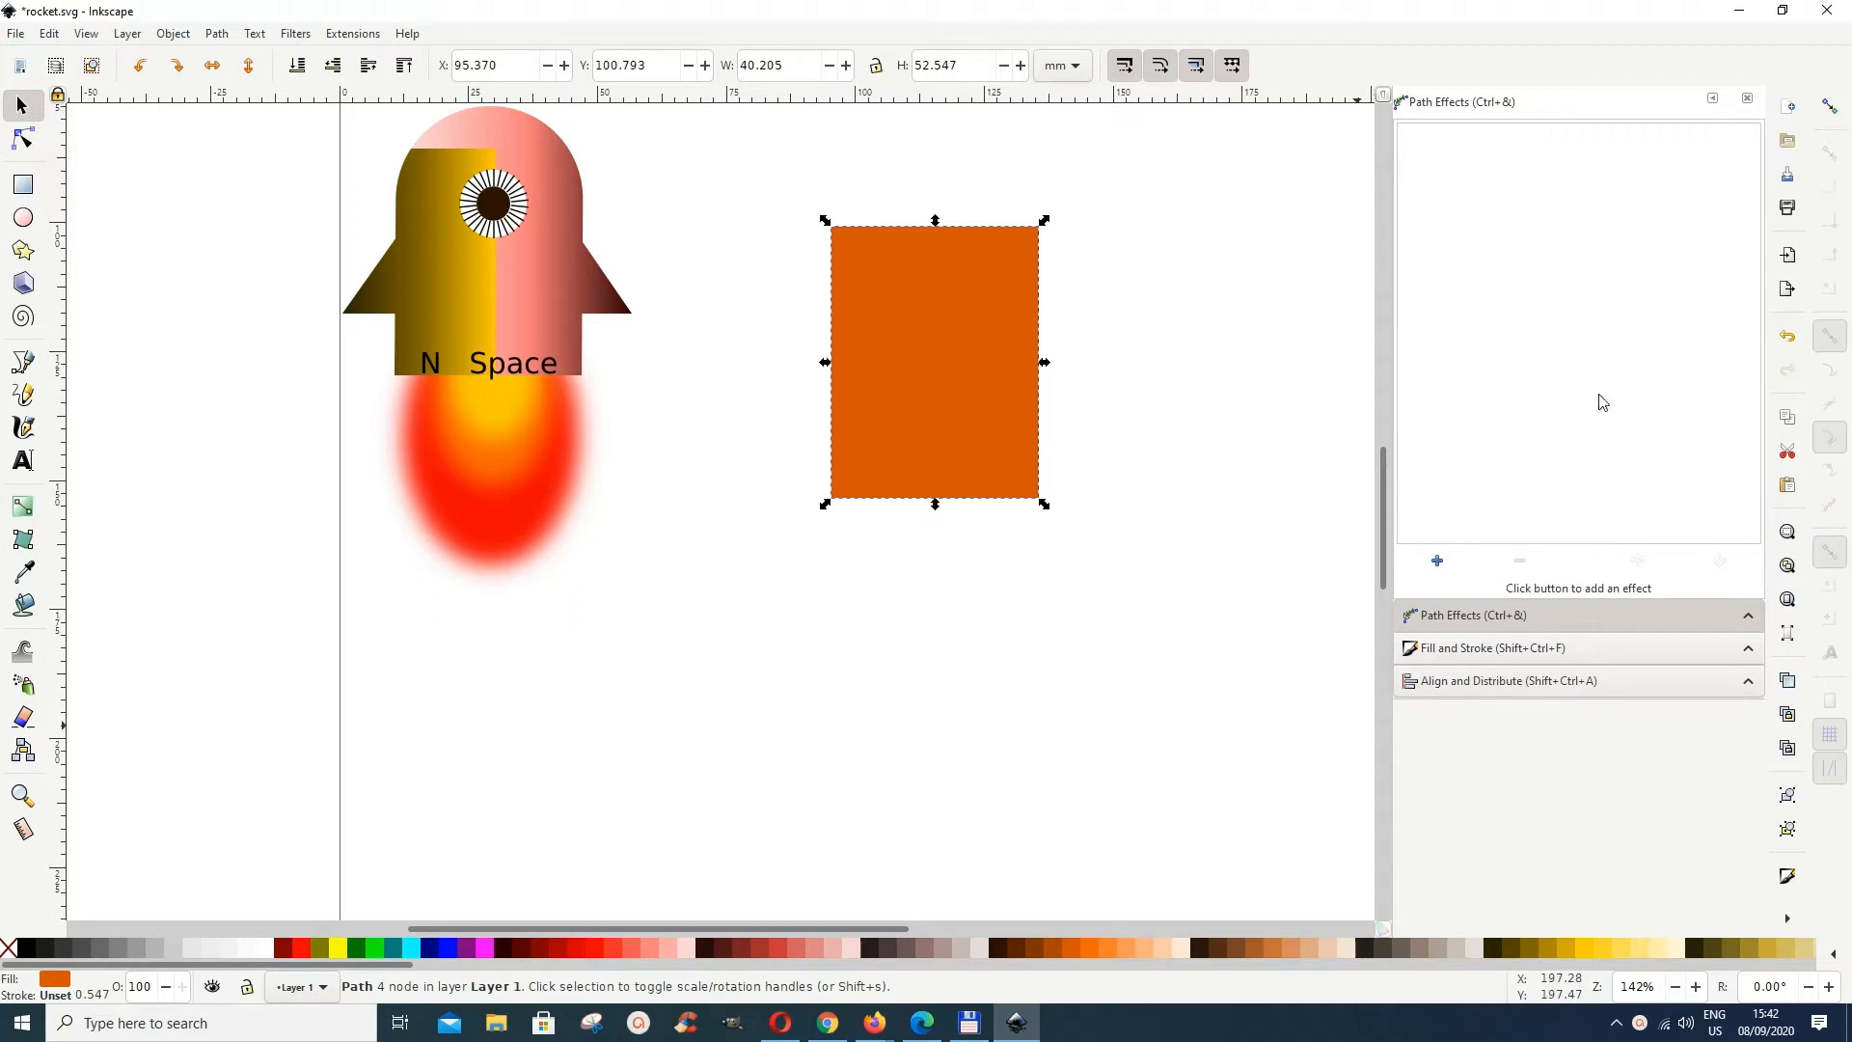
pyautogui.click(1439, 562)
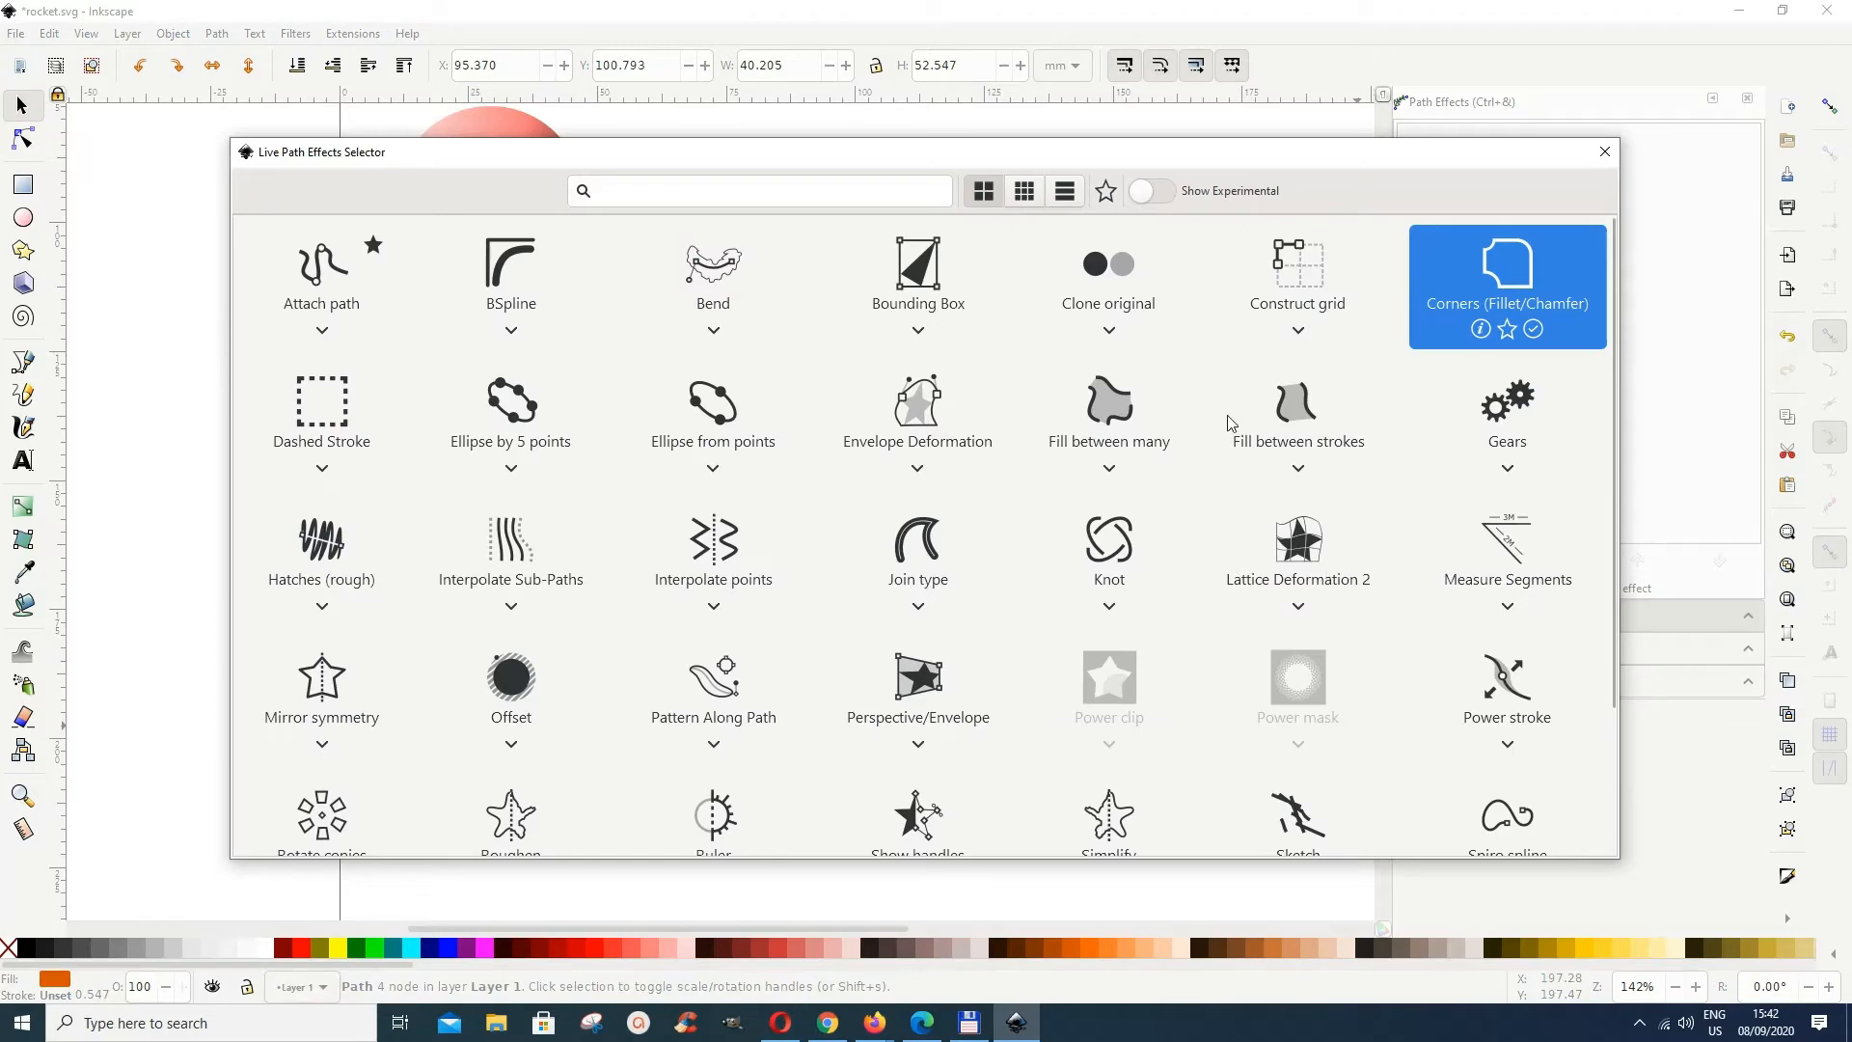
pyautogui.click(1455, 319)
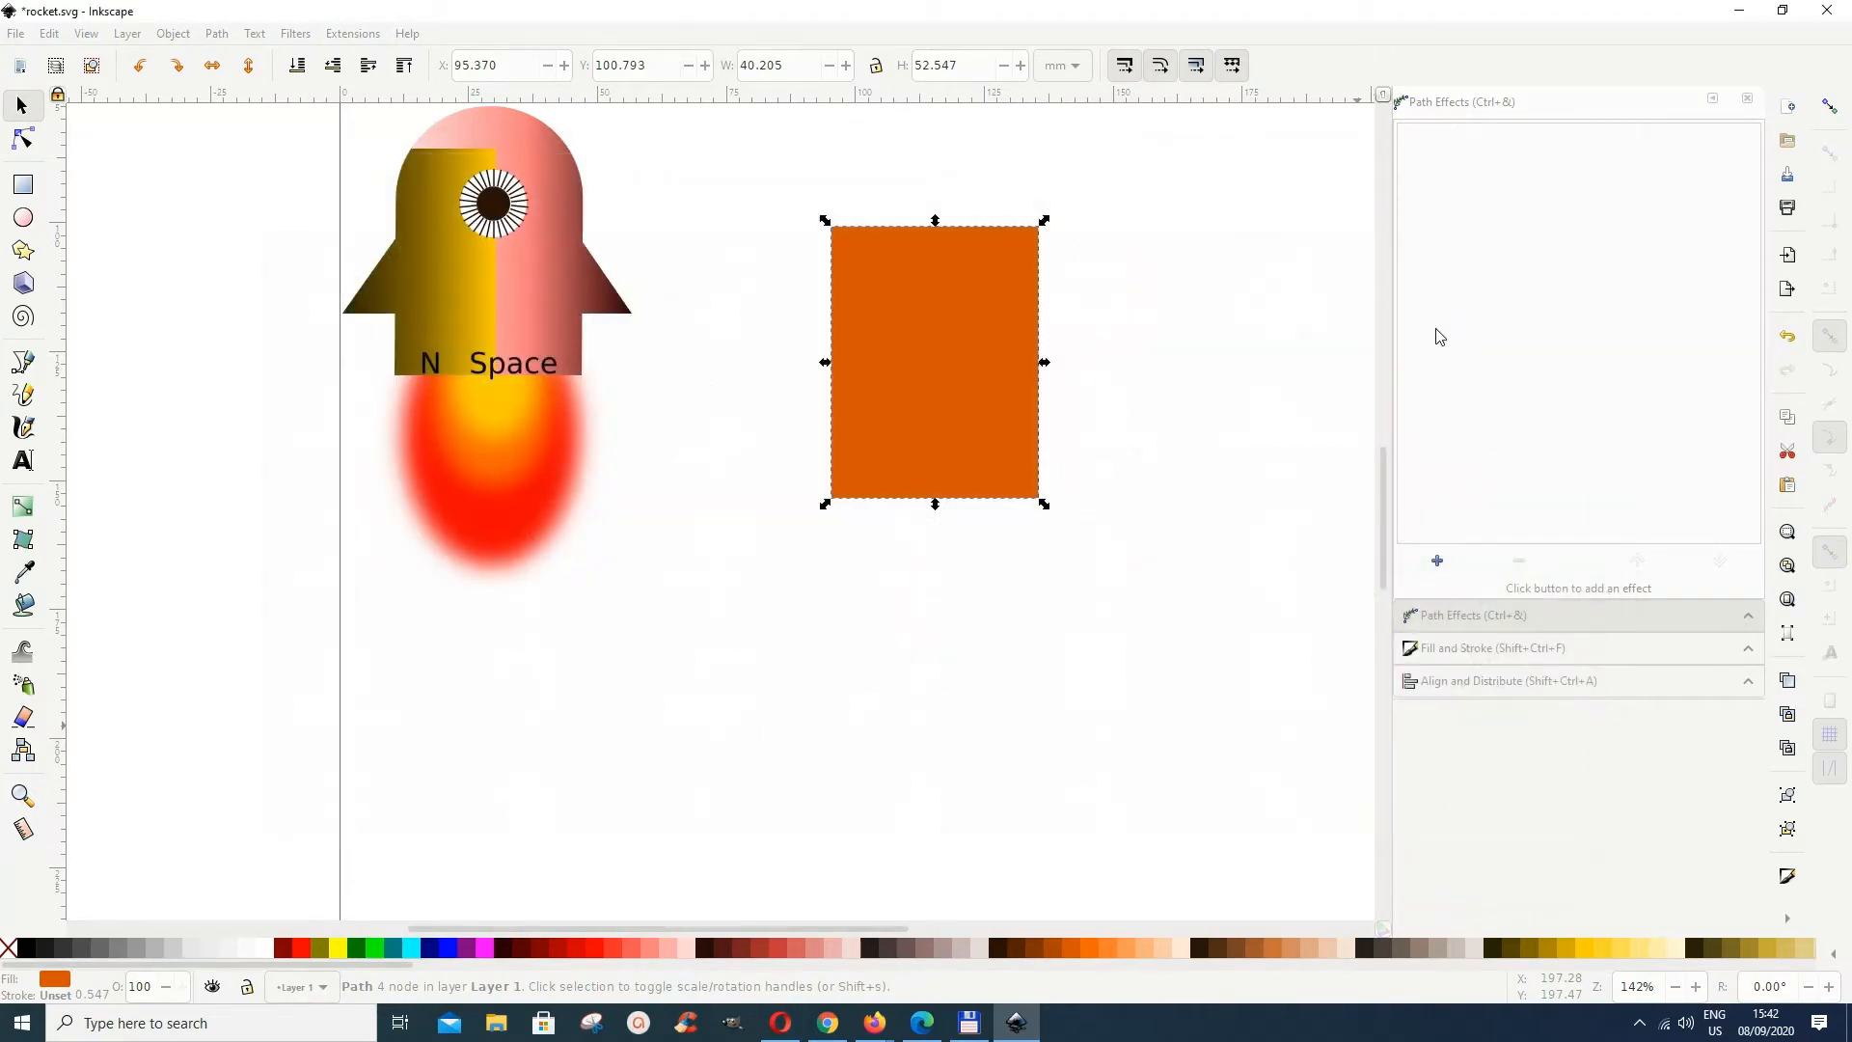
# Step: Round only the rectangle's two top corners by restricting the effect to selected nodes and setting the radius to 76 px
pyautogui.click(23, 140)
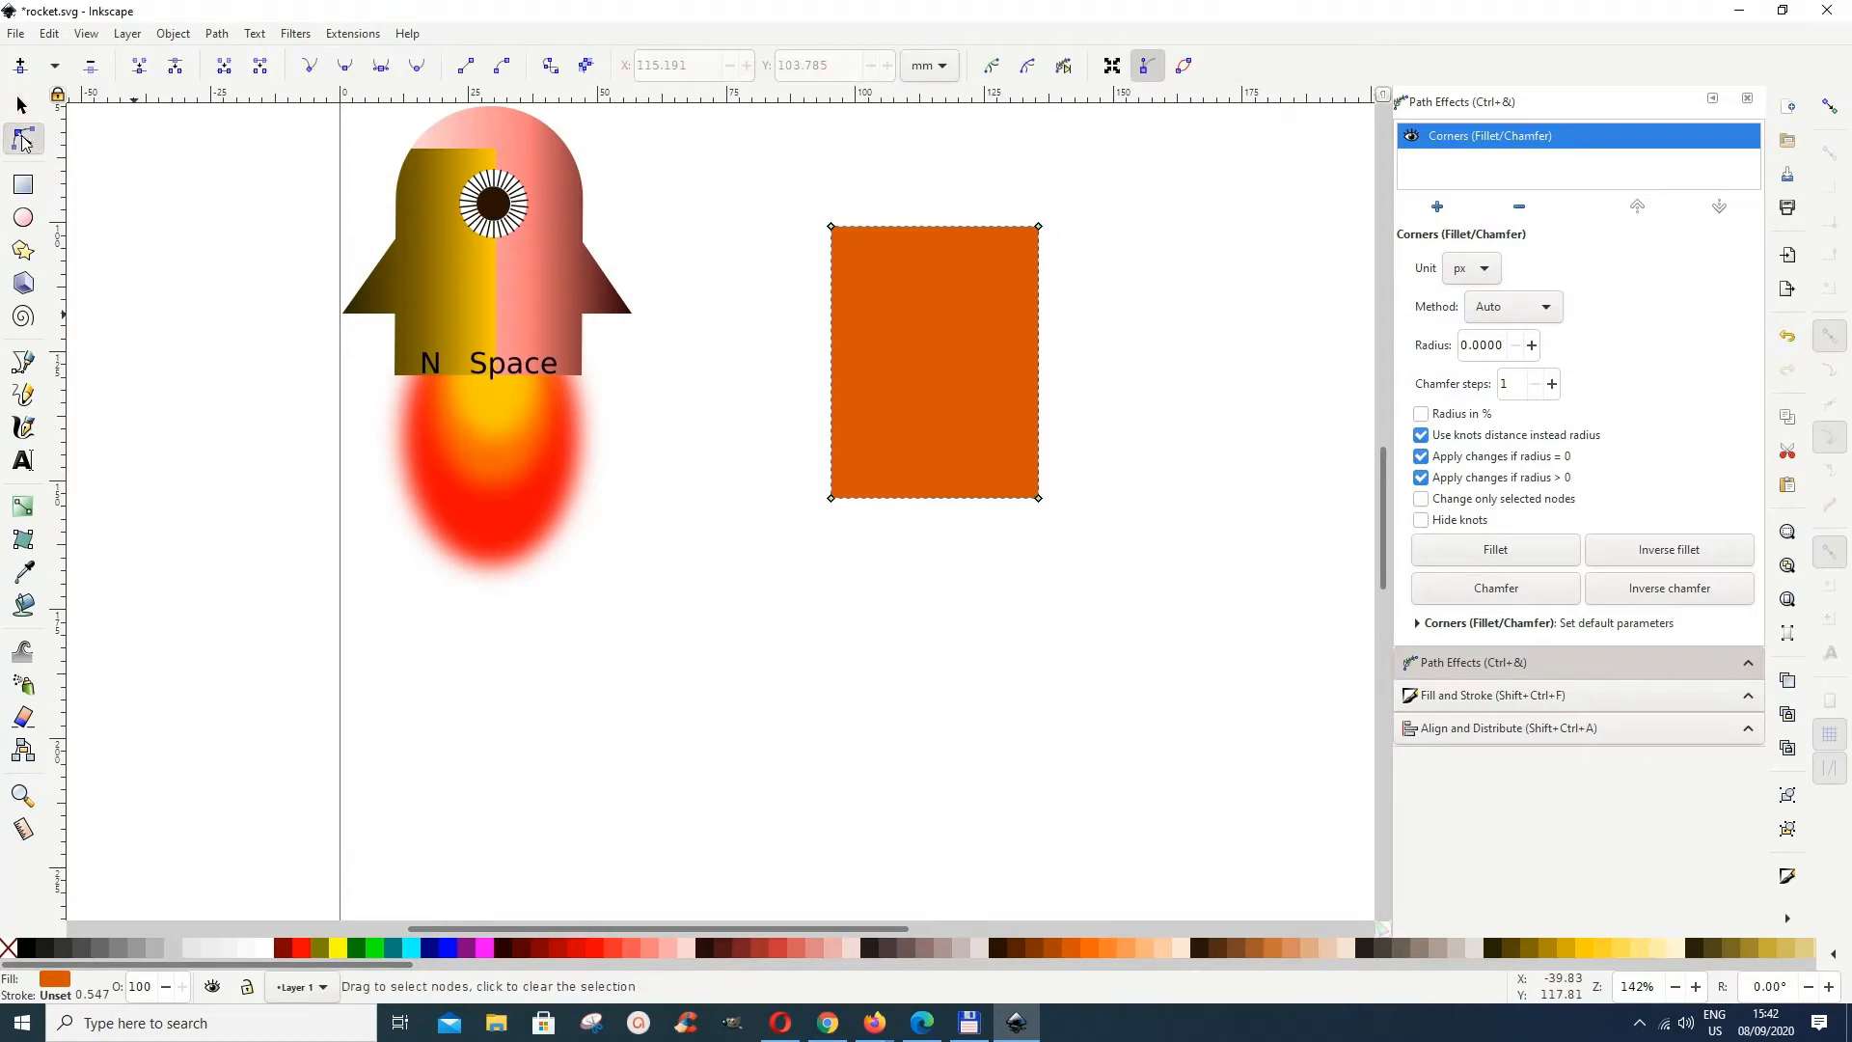
pyautogui.moveTo(801, 188); pyautogui.dragTo(1093, 281)
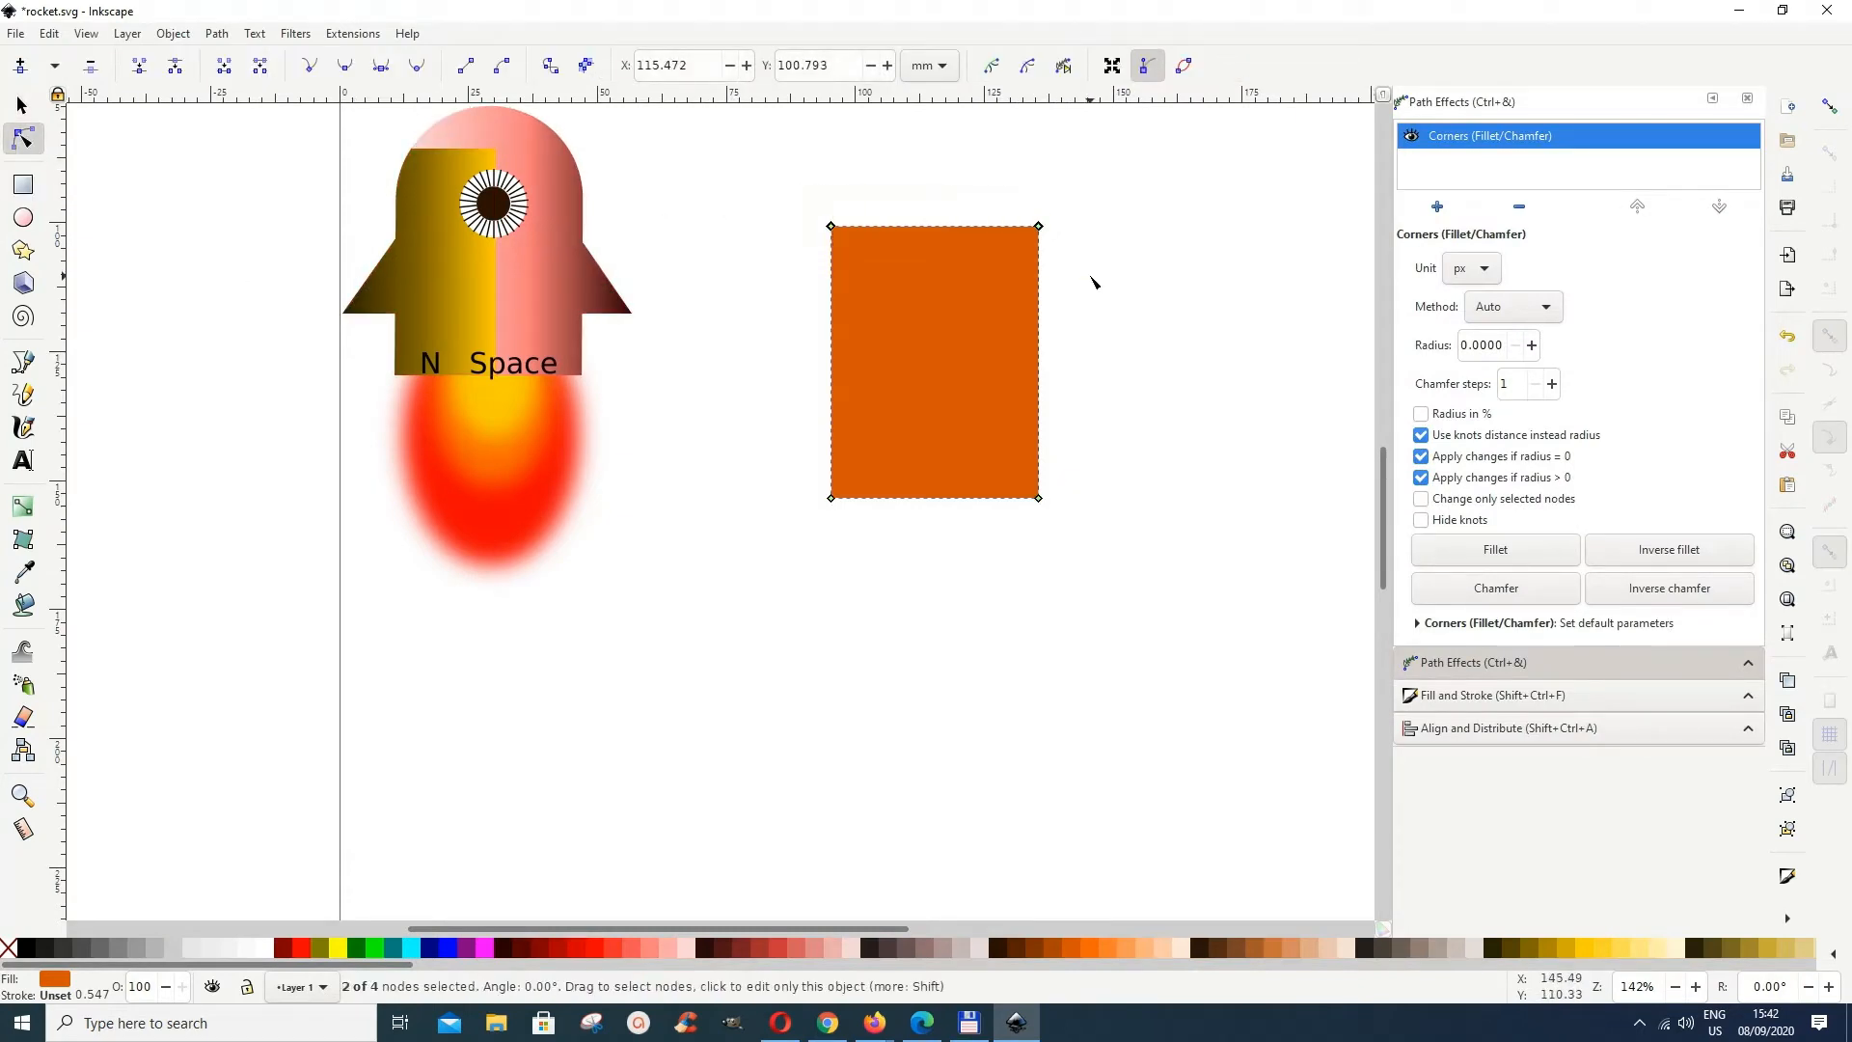
pyautogui.click(1420, 504)
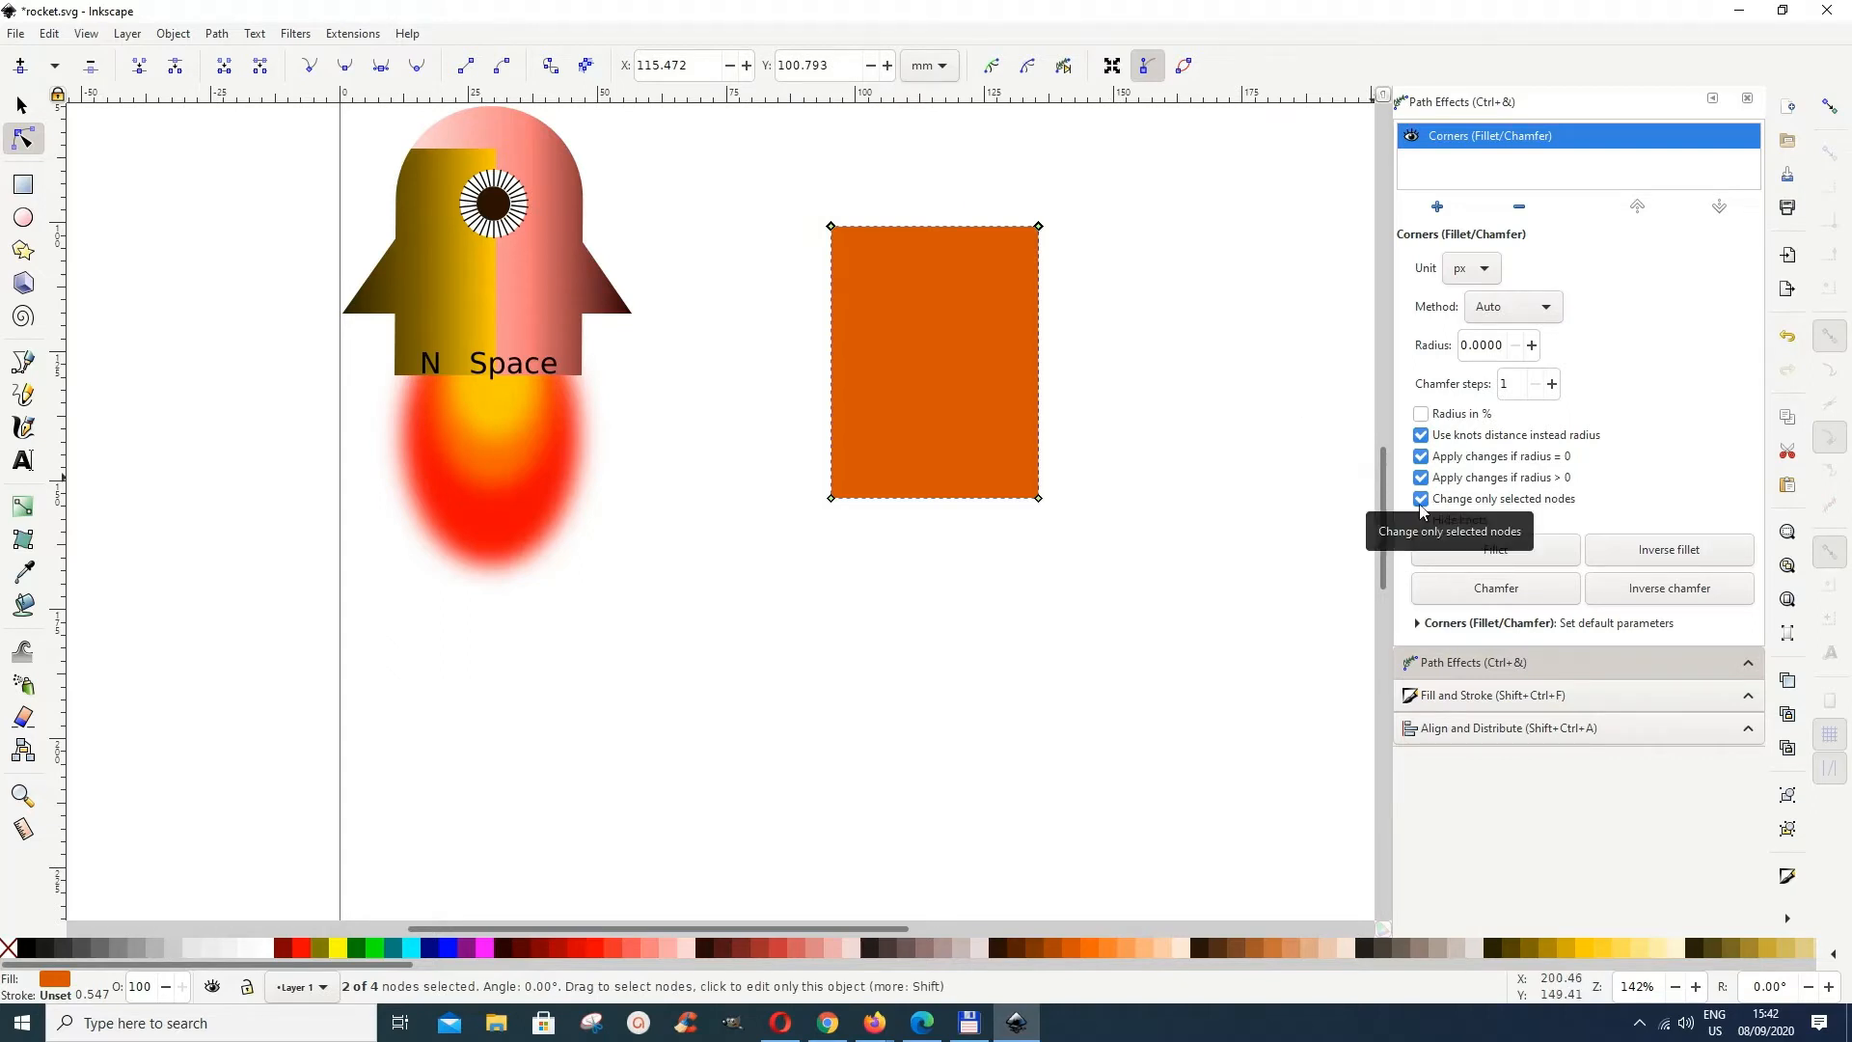
pyautogui.click(1532, 346)
pyautogui.click(1531, 345)
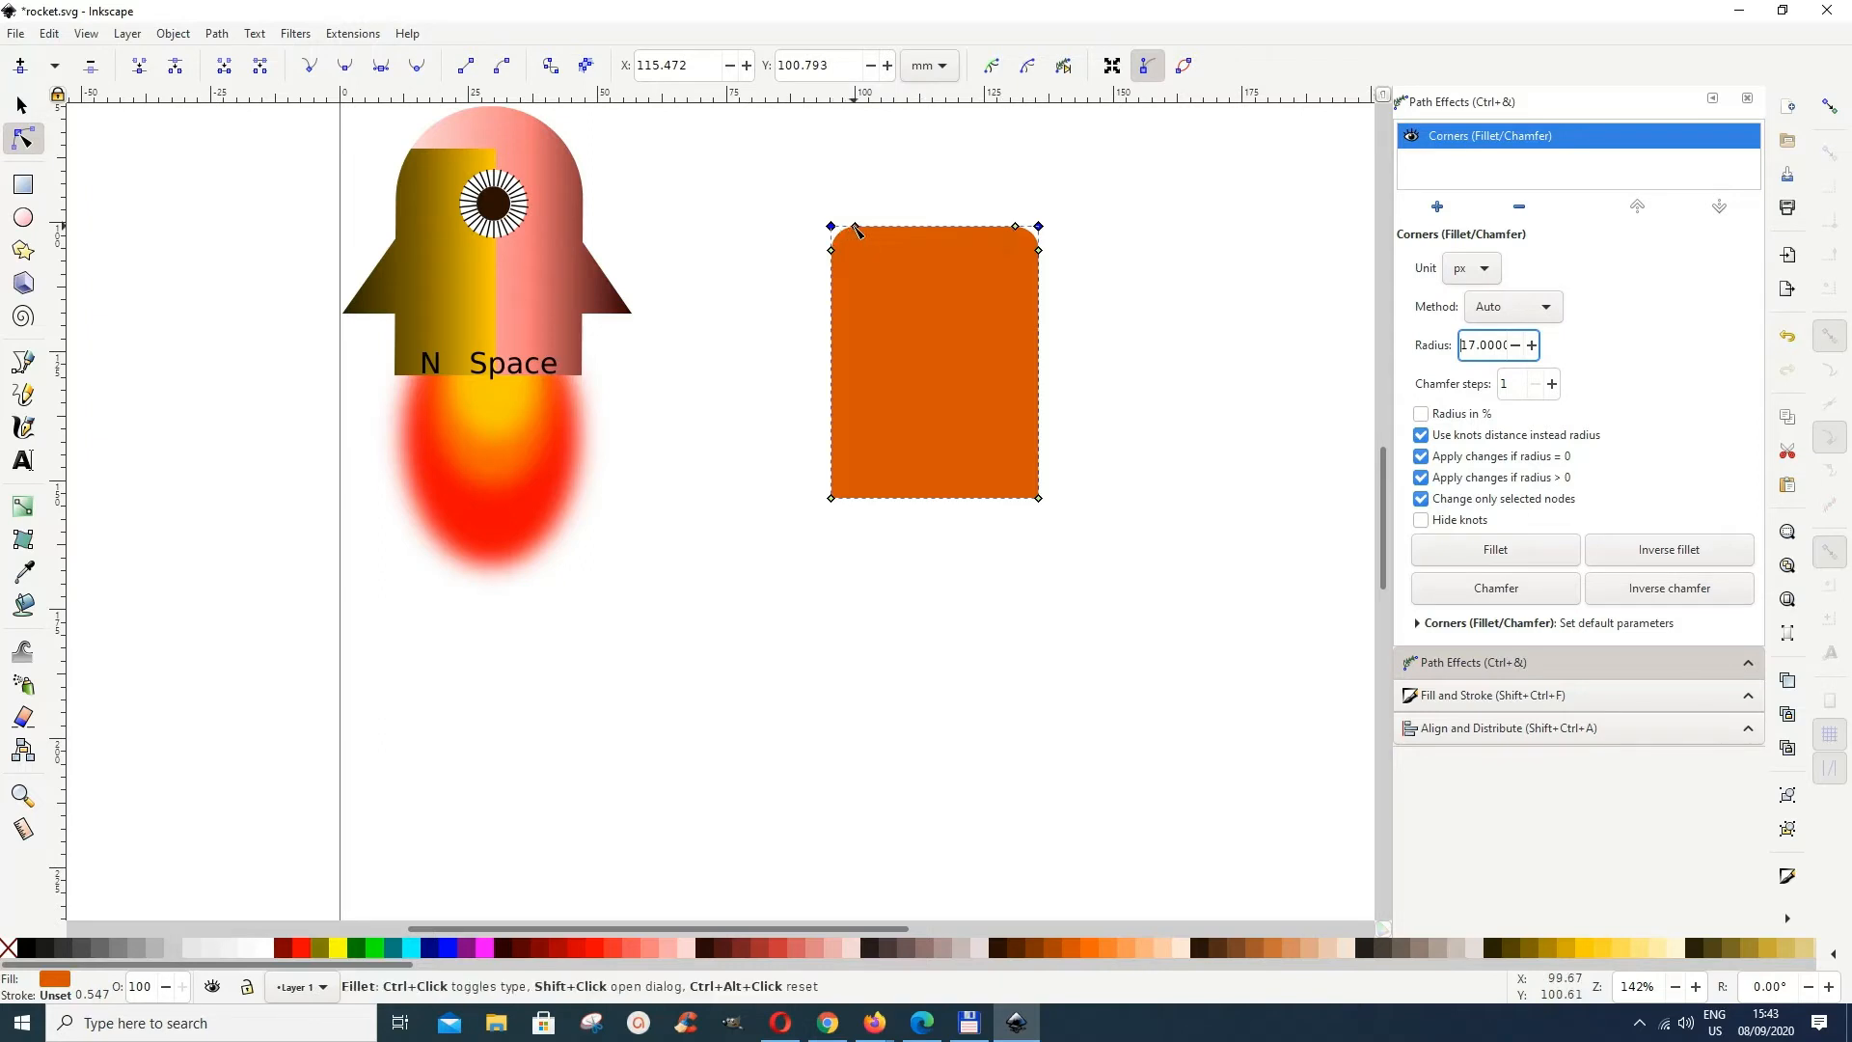
pyautogui.click(1532, 346)
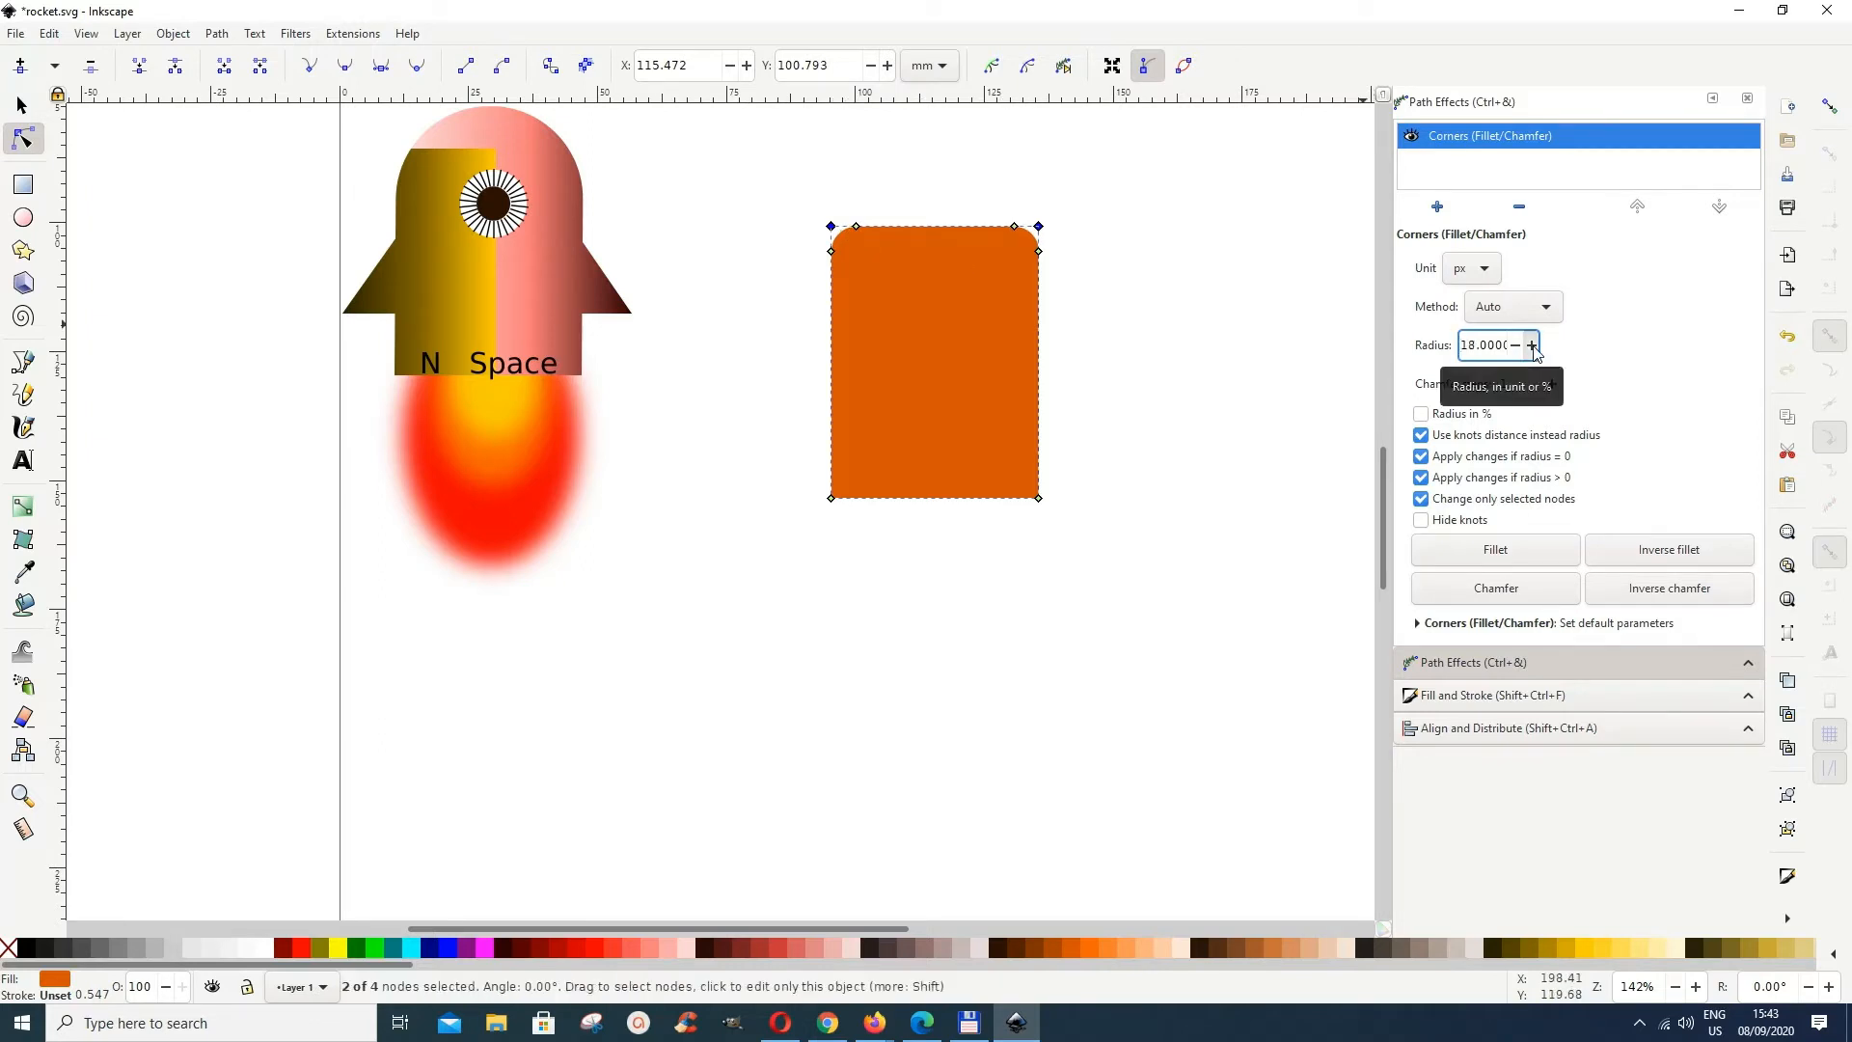
pyautogui.moveTo(1531, 346); pyautogui.dragTo(1532, 345)
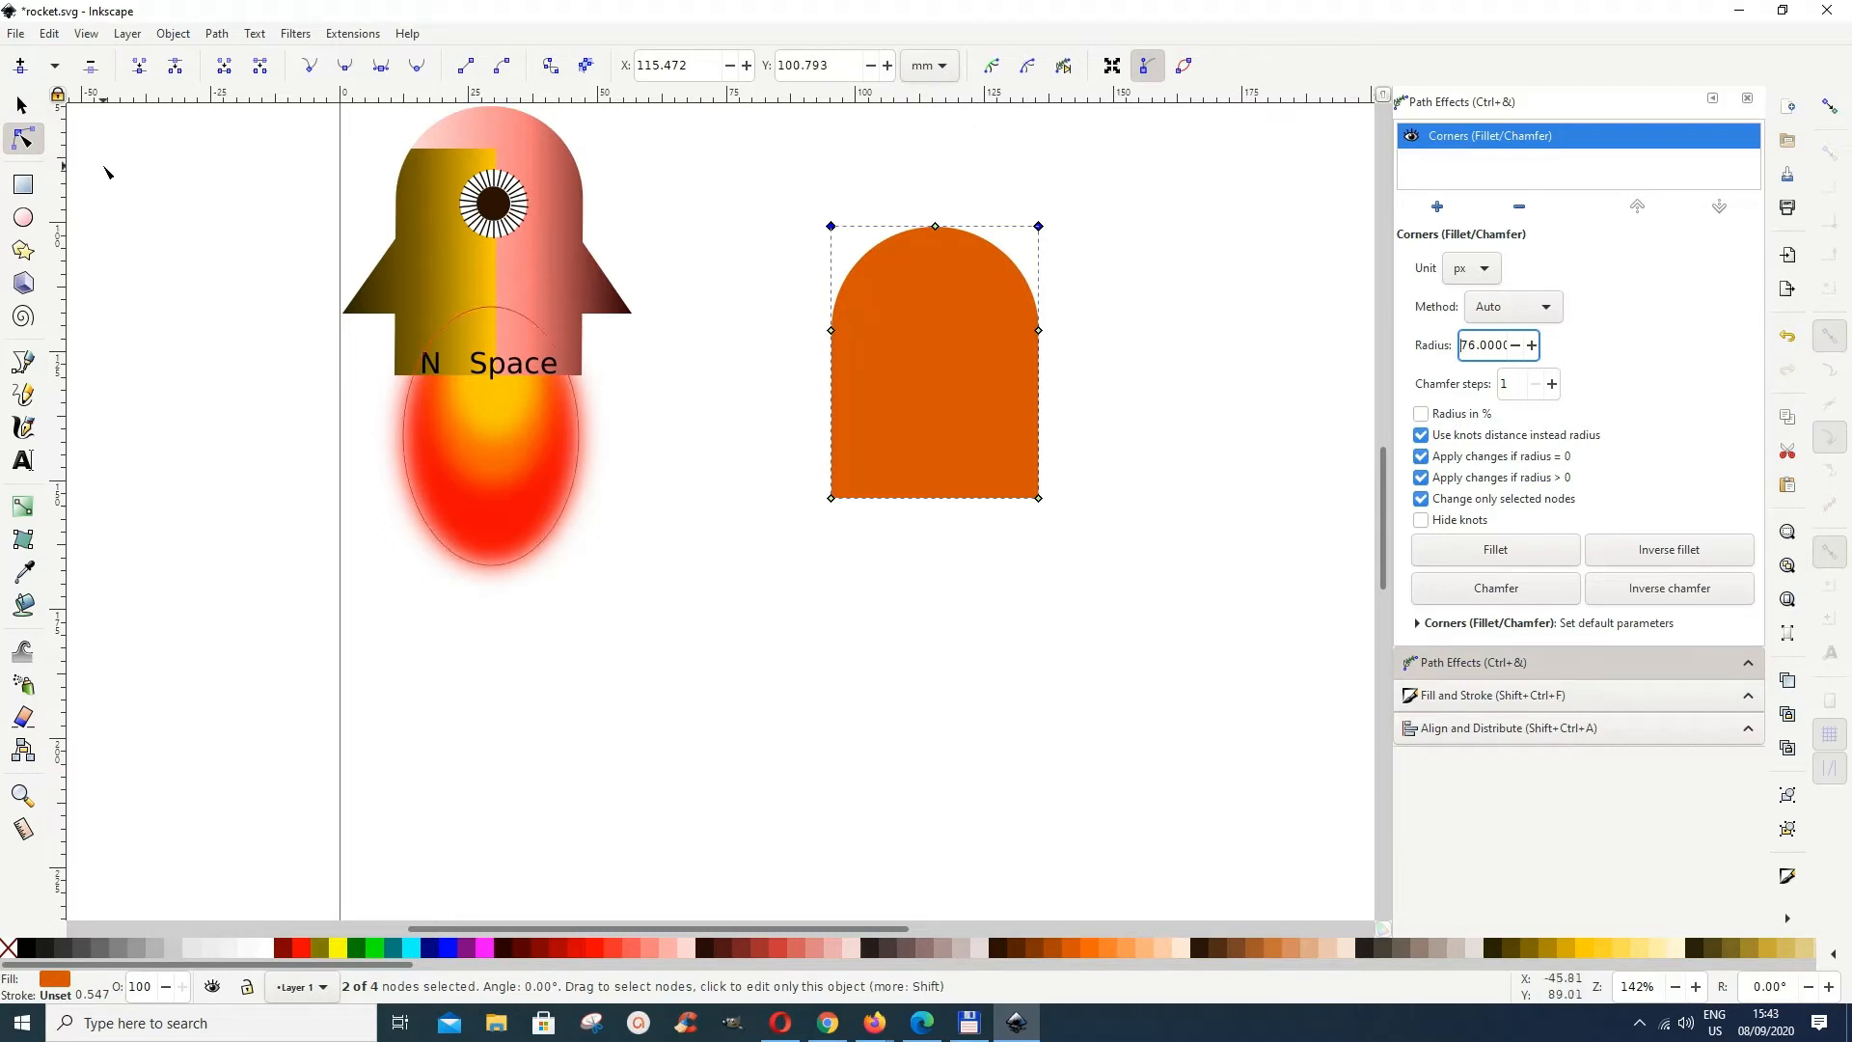
# Step: Convert the round-topped shape to a plain path so the corner effect is baked in
pyautogui.click(221, 42)
pyautogui.click(244, 59)
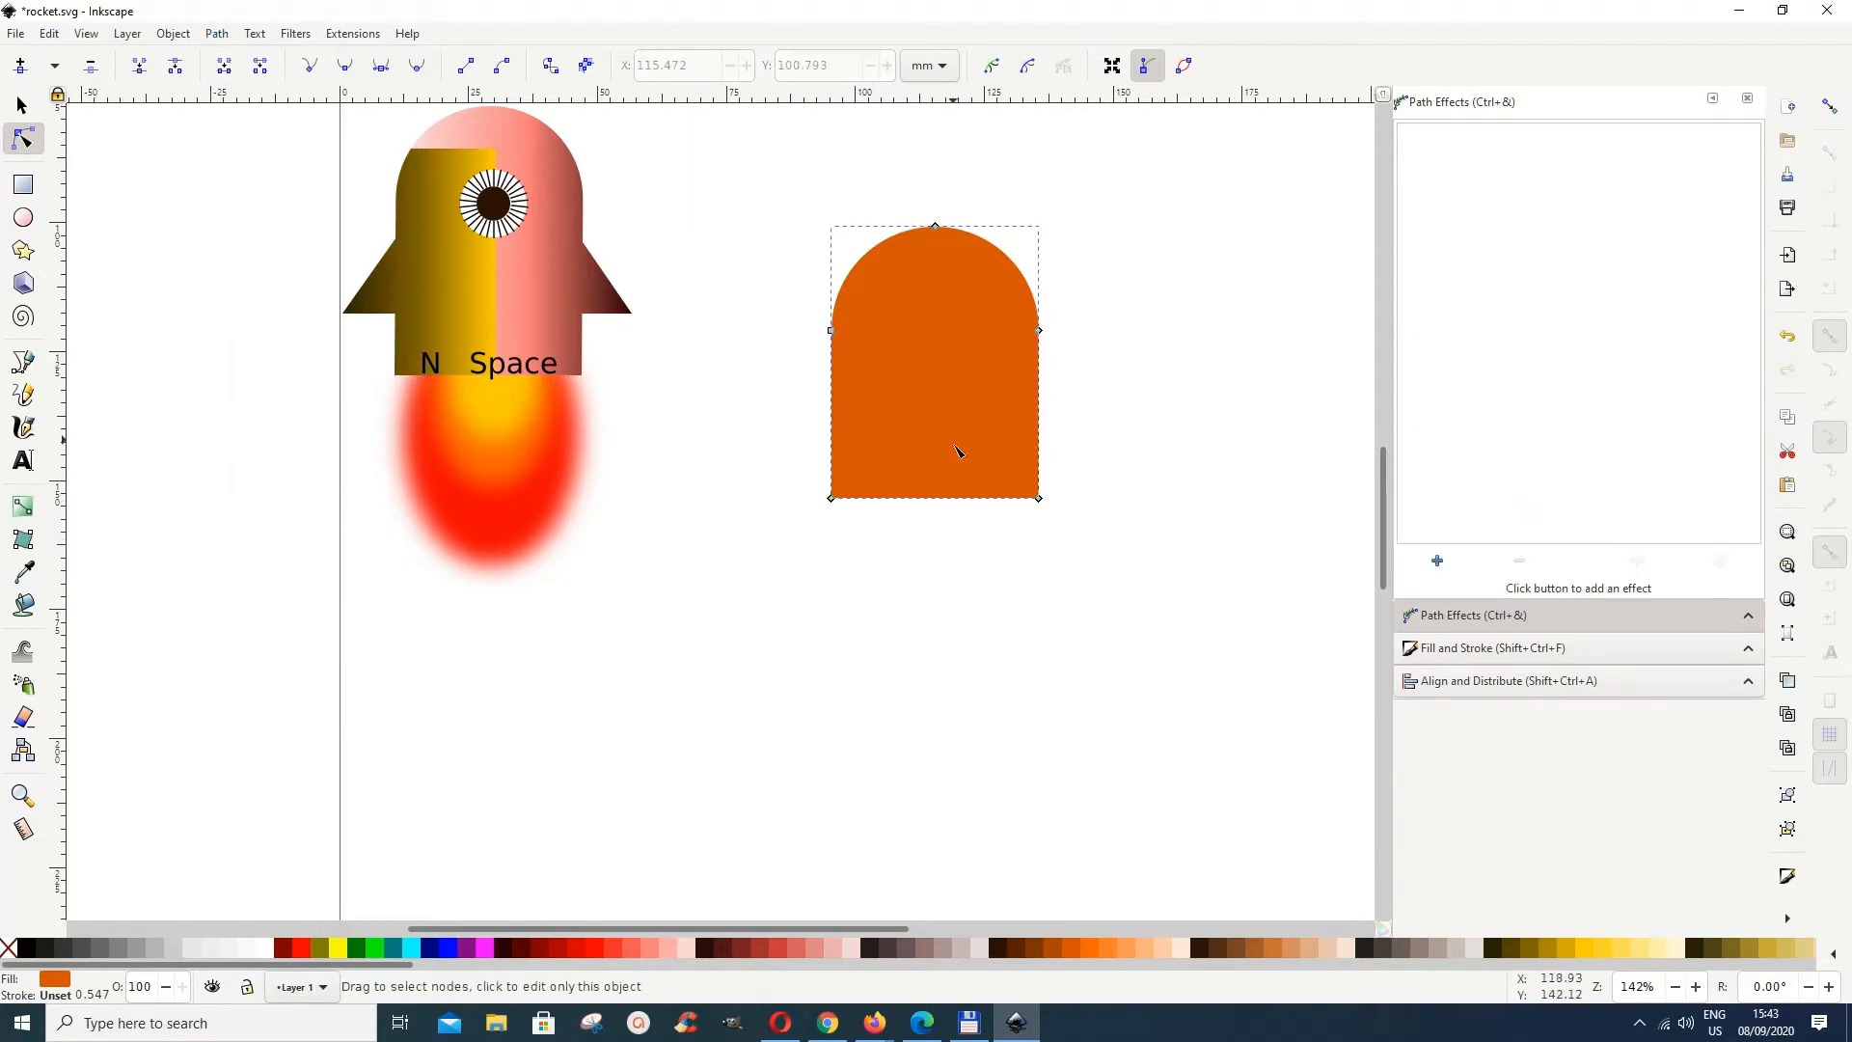
pyautogui.click(22, 105)
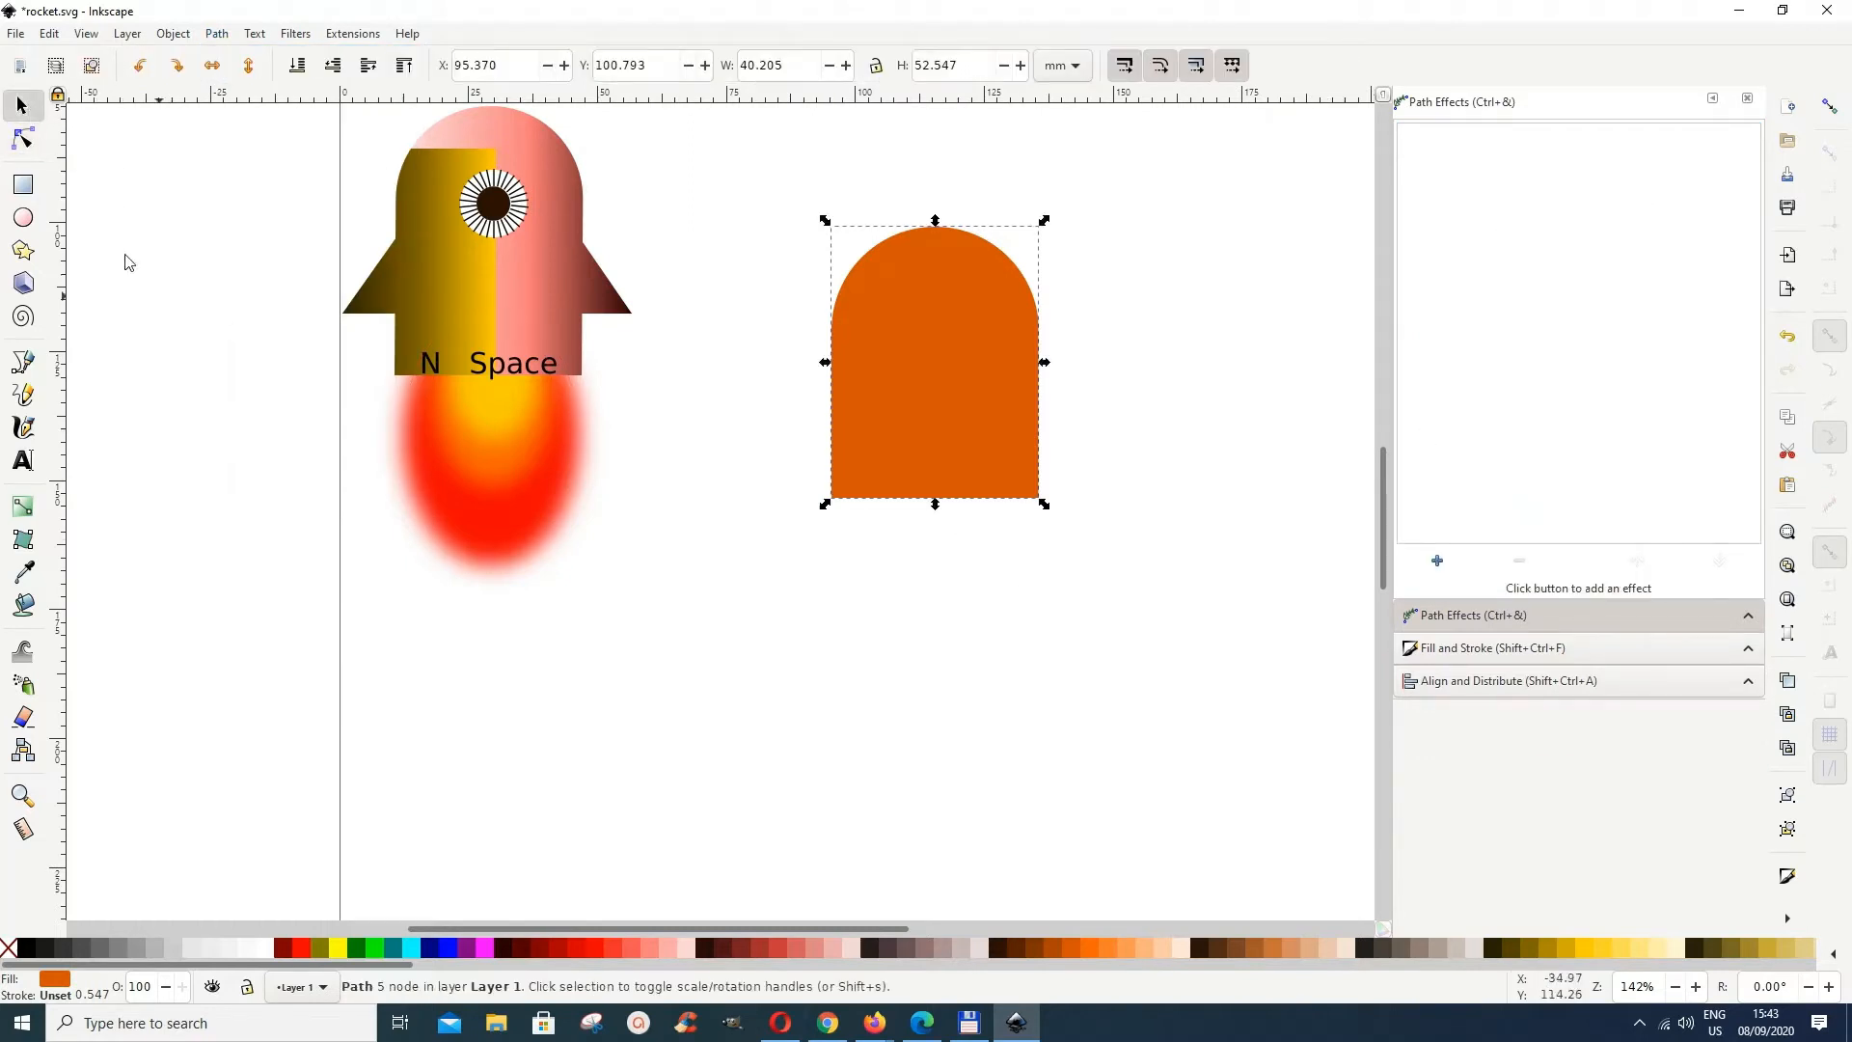
# Step: Narrow the round-topped body evenly about its centre to a width of about 38 mm
pyautogui.click(923, 436)
pyautogui.click(989, 453)
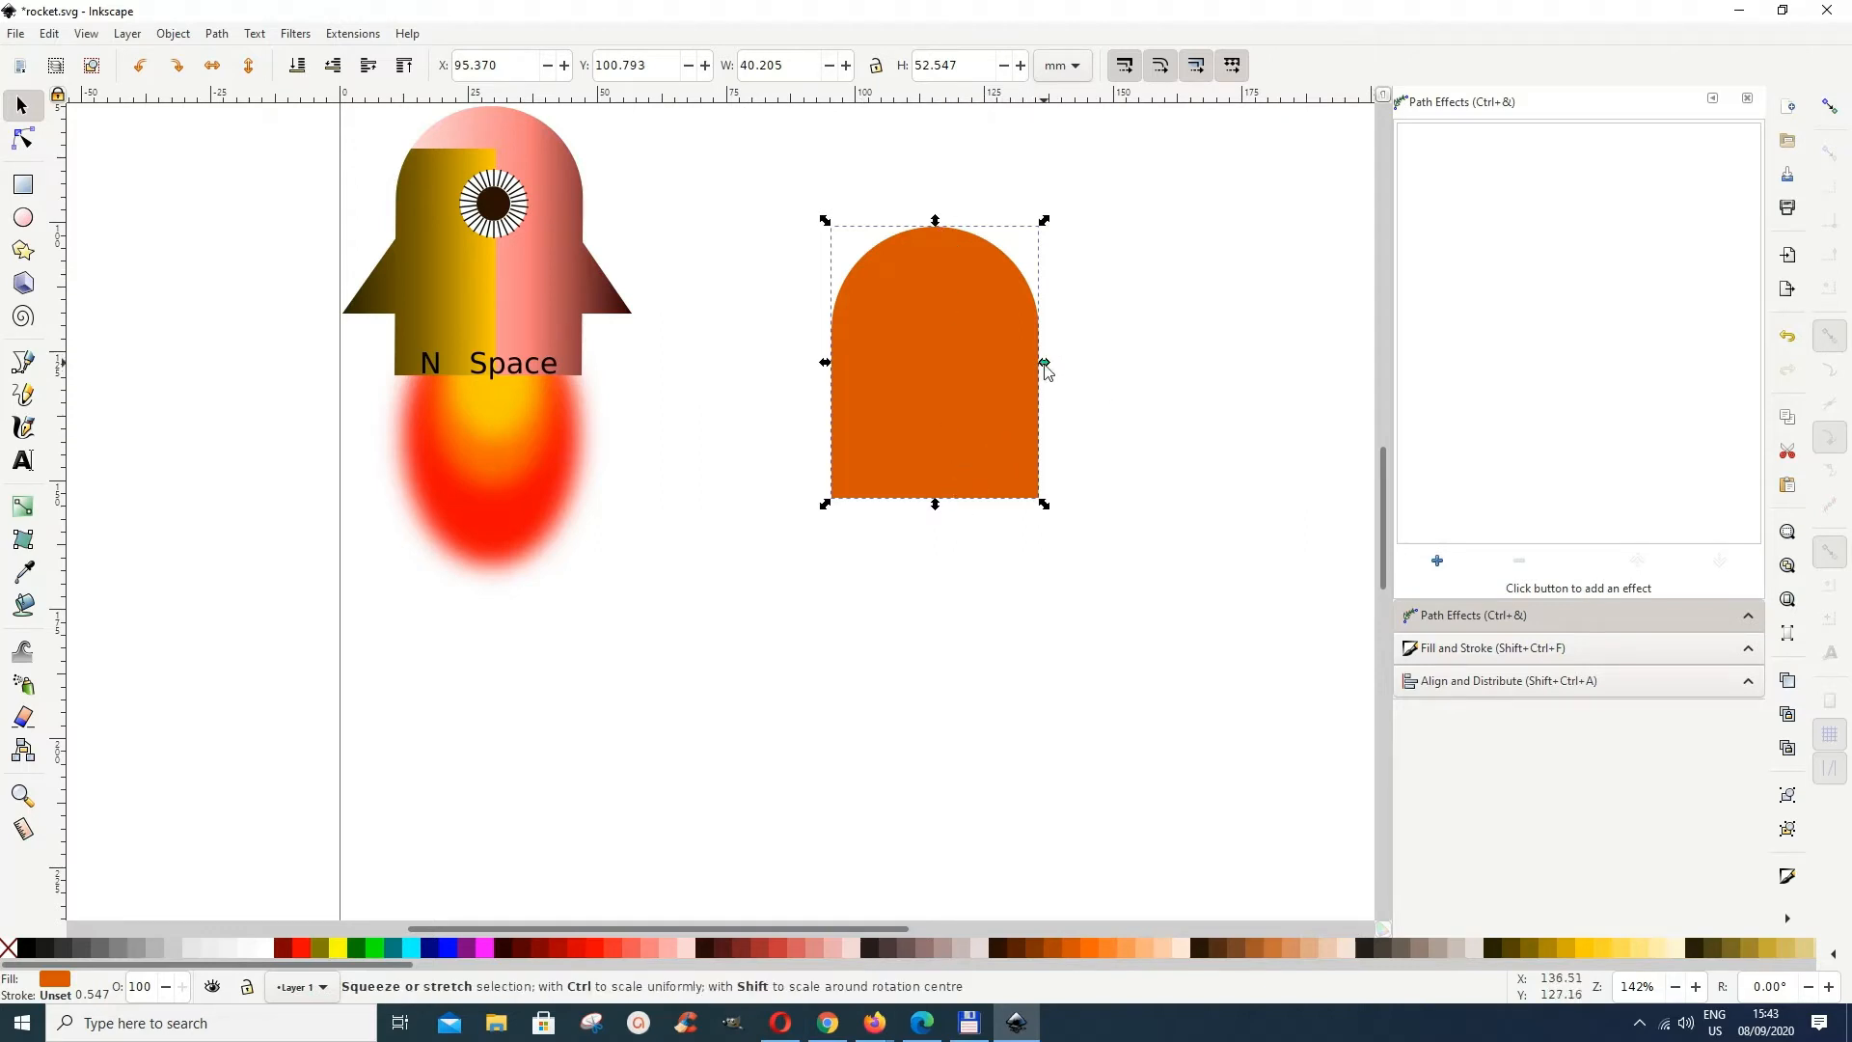
pyautogui.moveTo(1041, 361); pyautogui.dragTo(1039, 362)
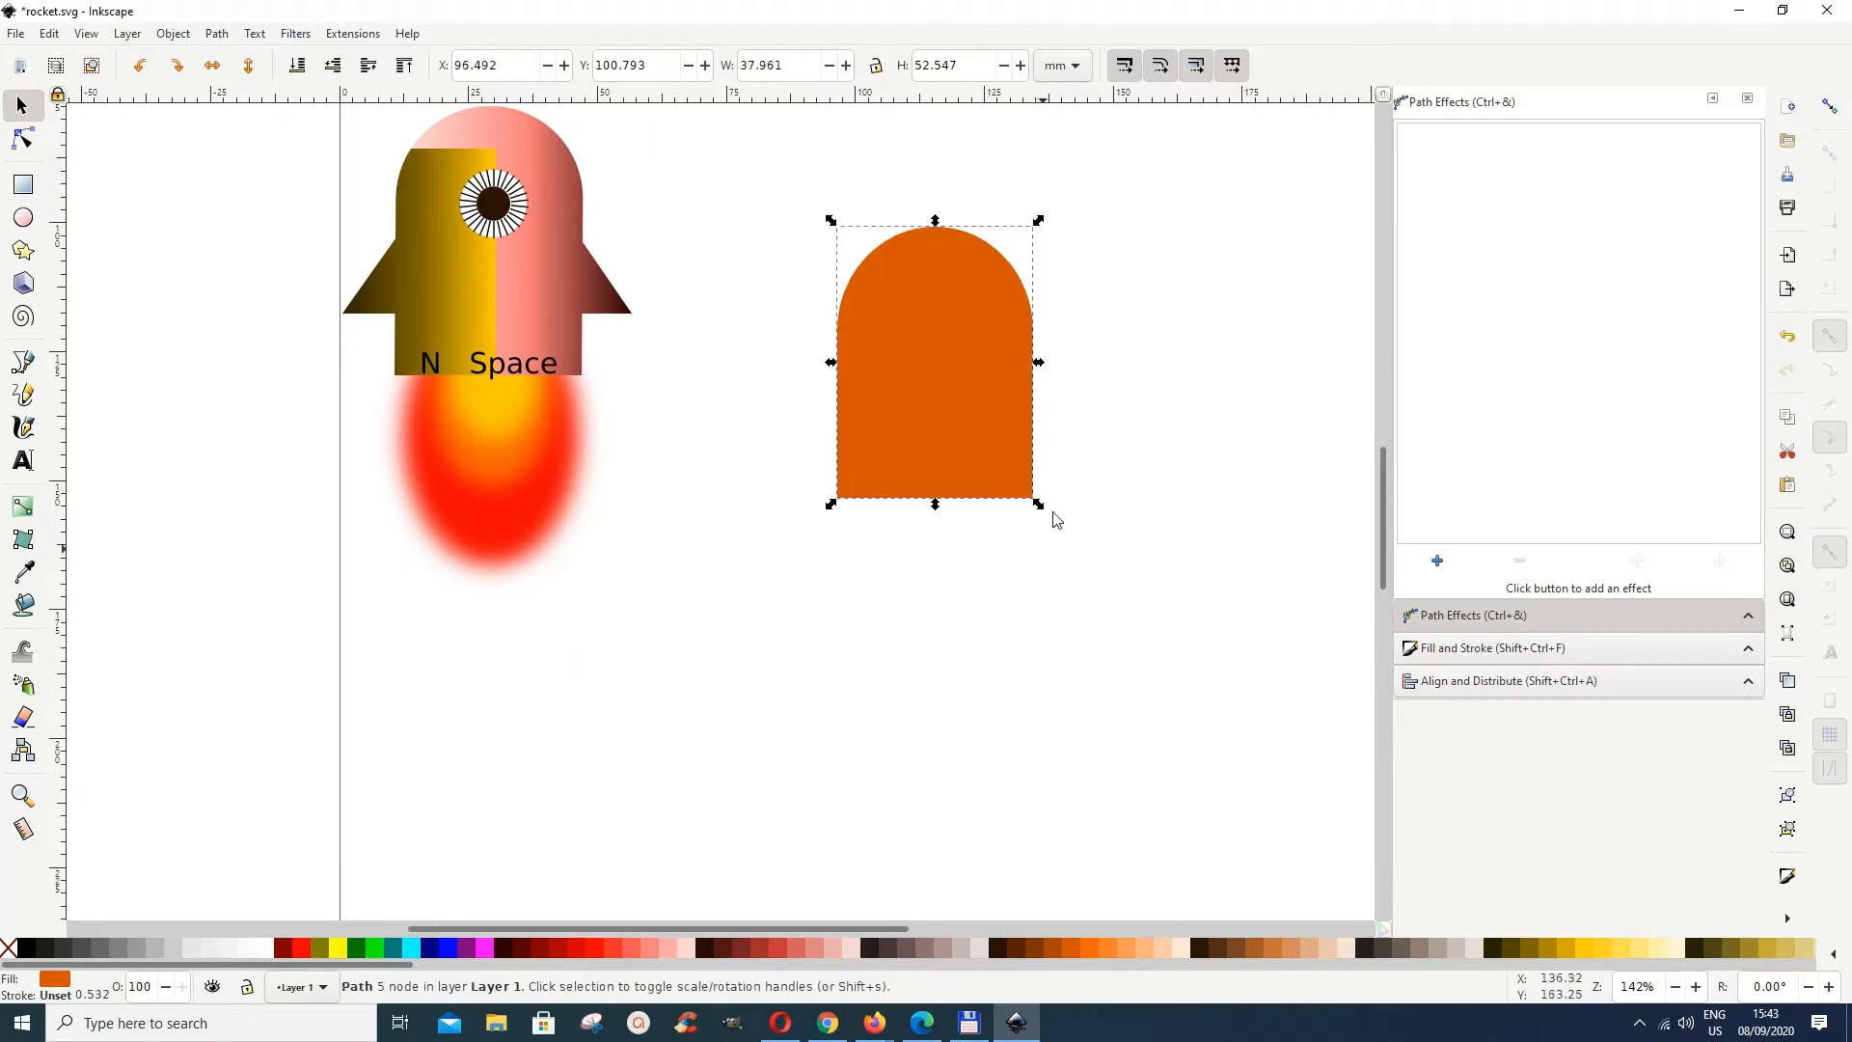
pyautogui.click(1001, 624)
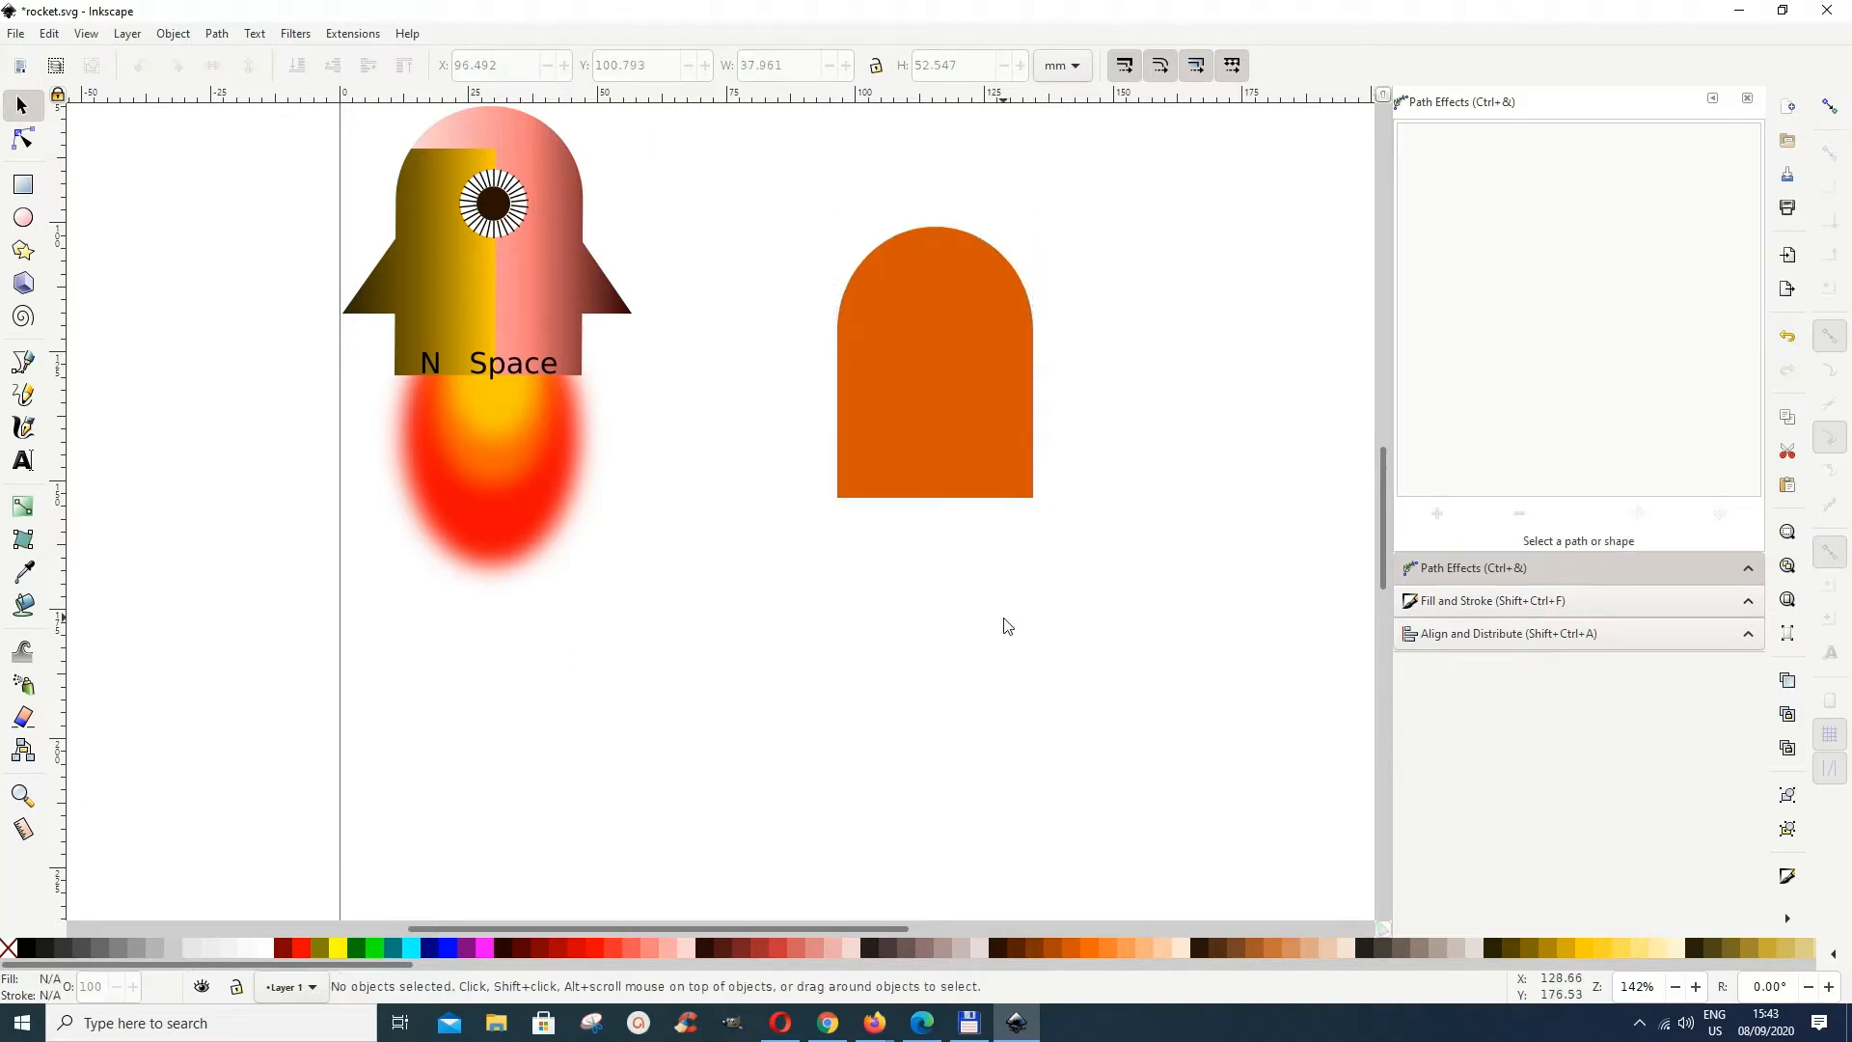
pyautogui.click(955, 461)
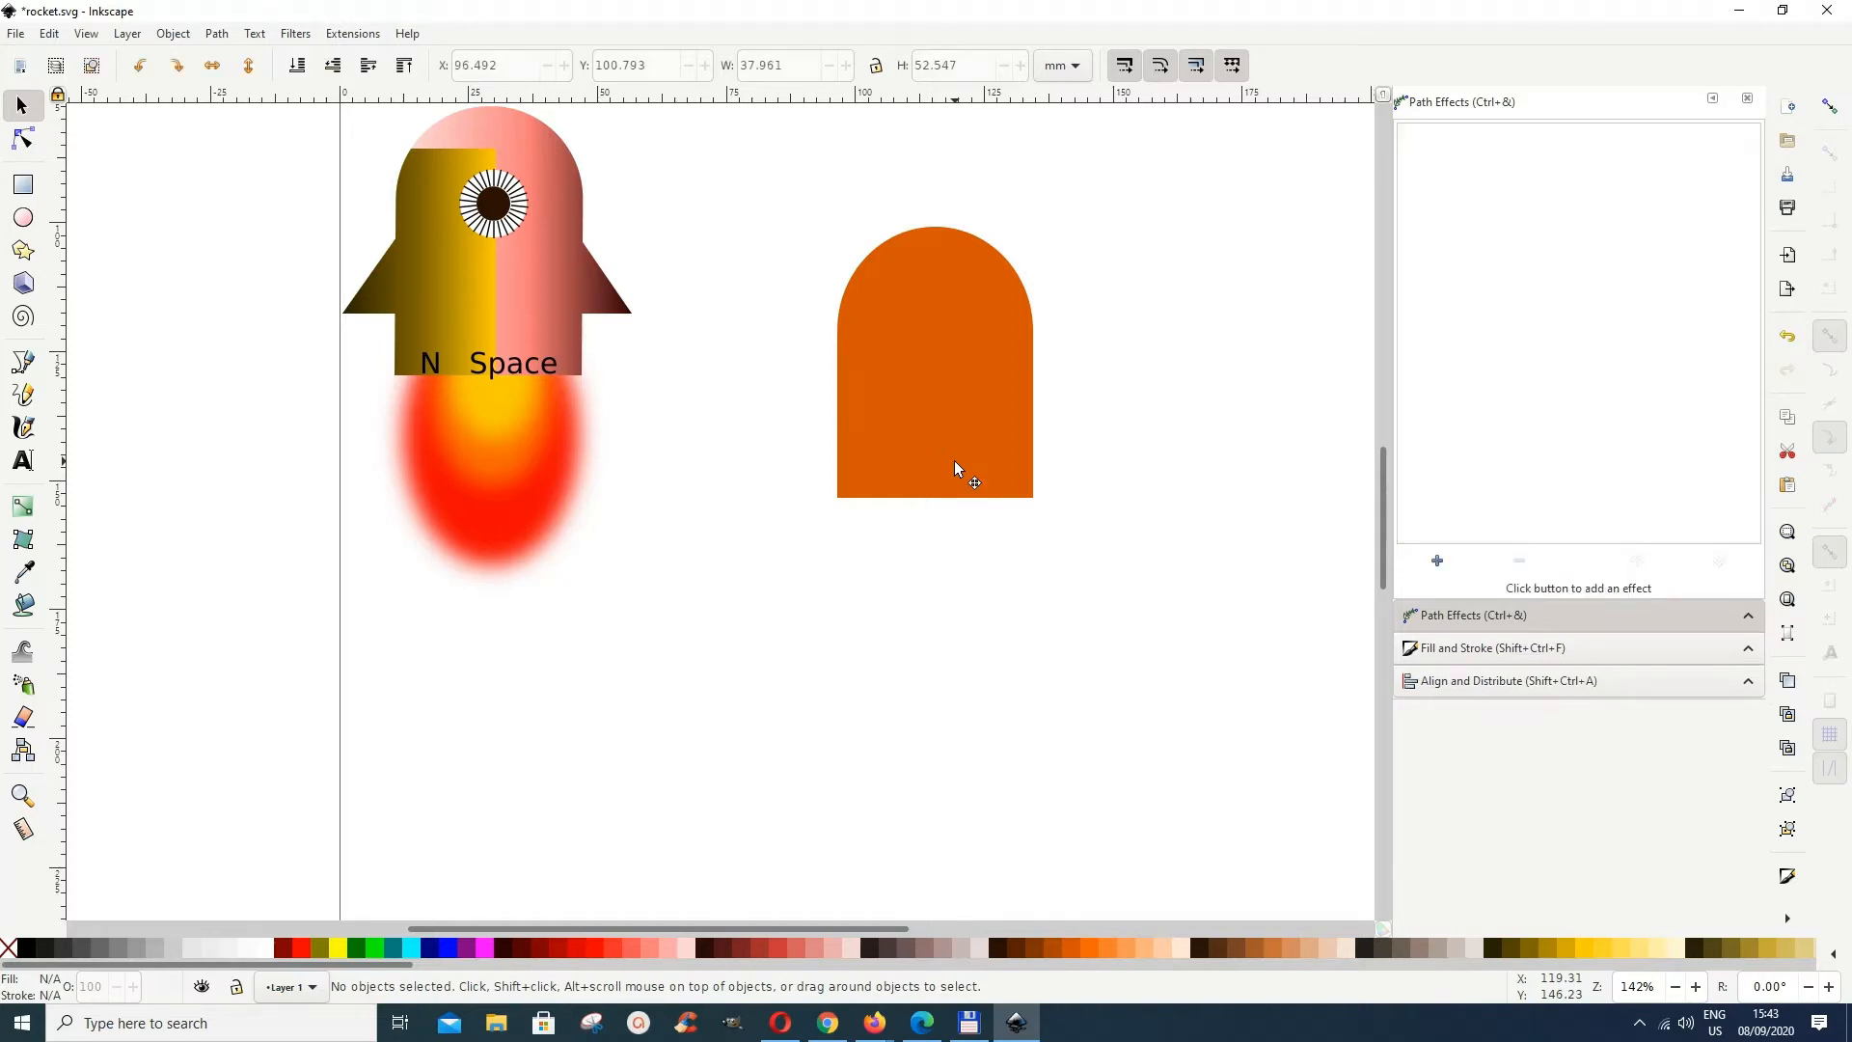
# Step: Draw a horizontal rectangle about 68 mm wide and 14 mm high across the lower end of the orange body
pyautogui.click(34, 193)
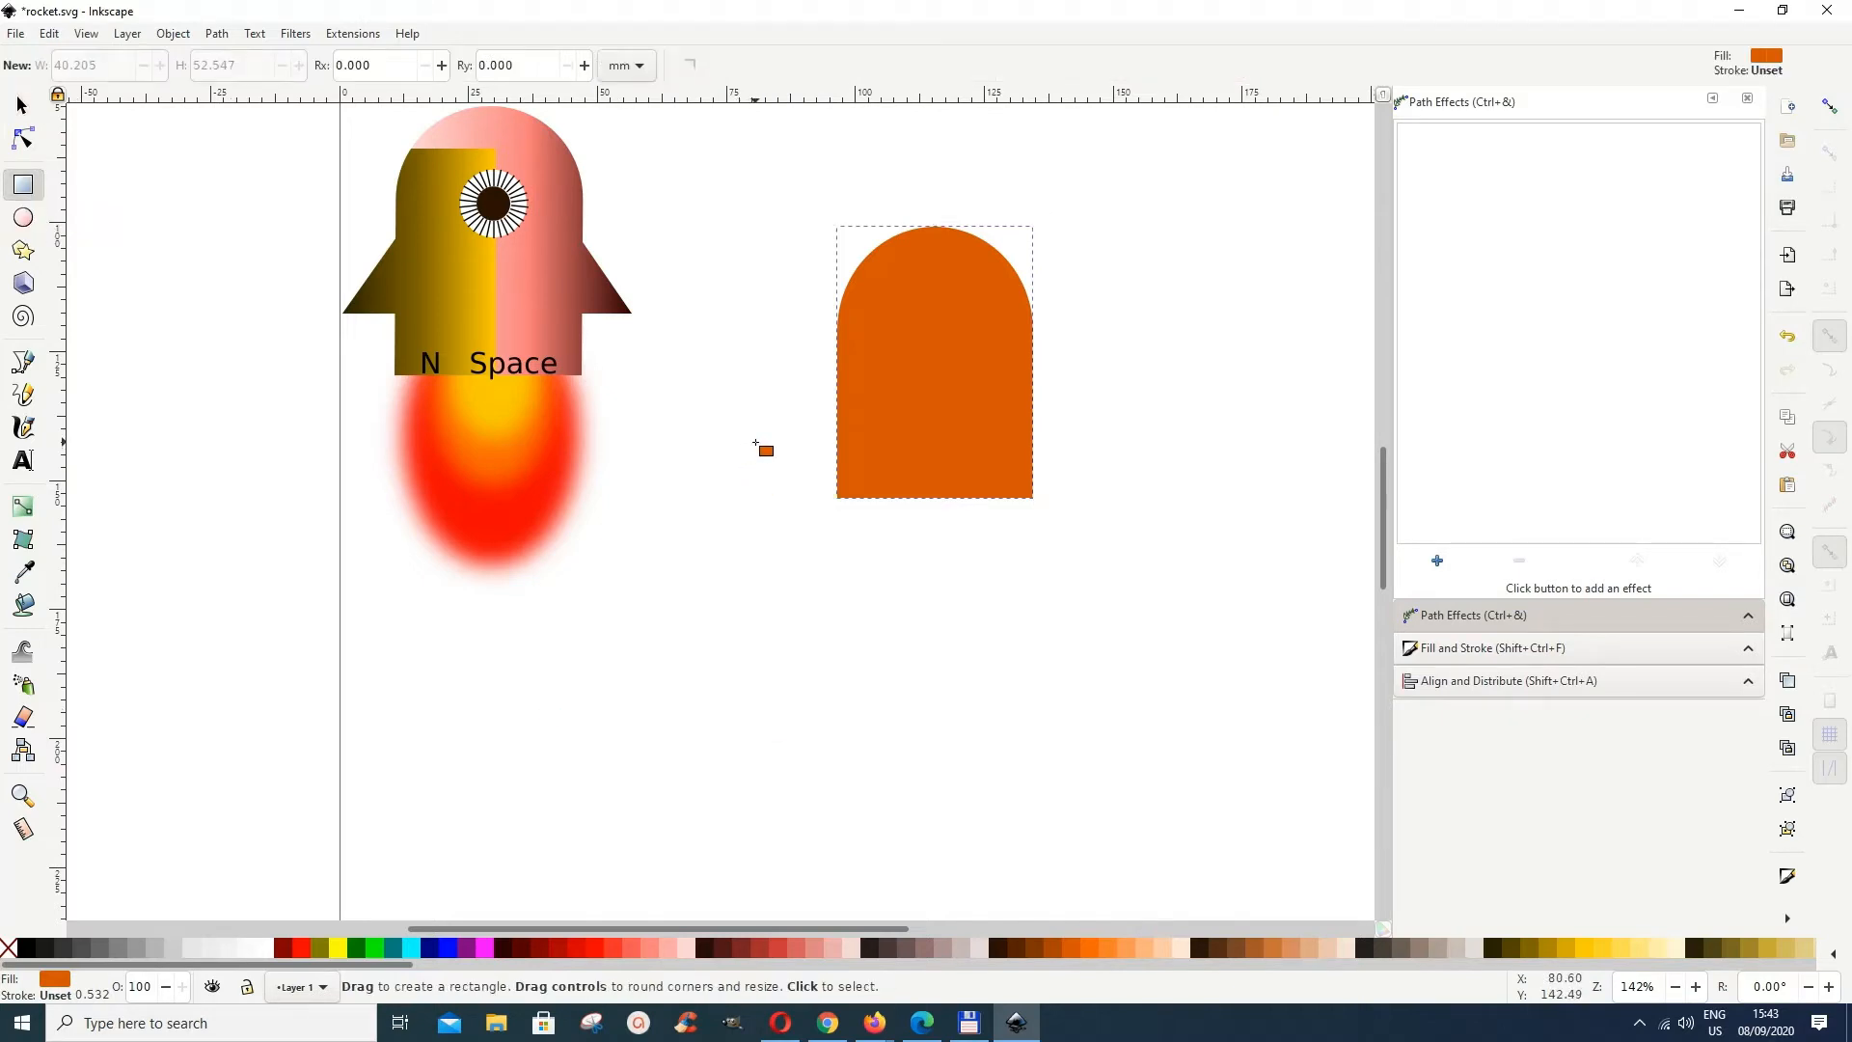
pyautogui.moveTo(756, 443)
pyautogui.mouseDown()
pyautogui.moveTo(779, 496)
pyautogui.moveTo(1104, 514)
pyautogui.mouseUp()
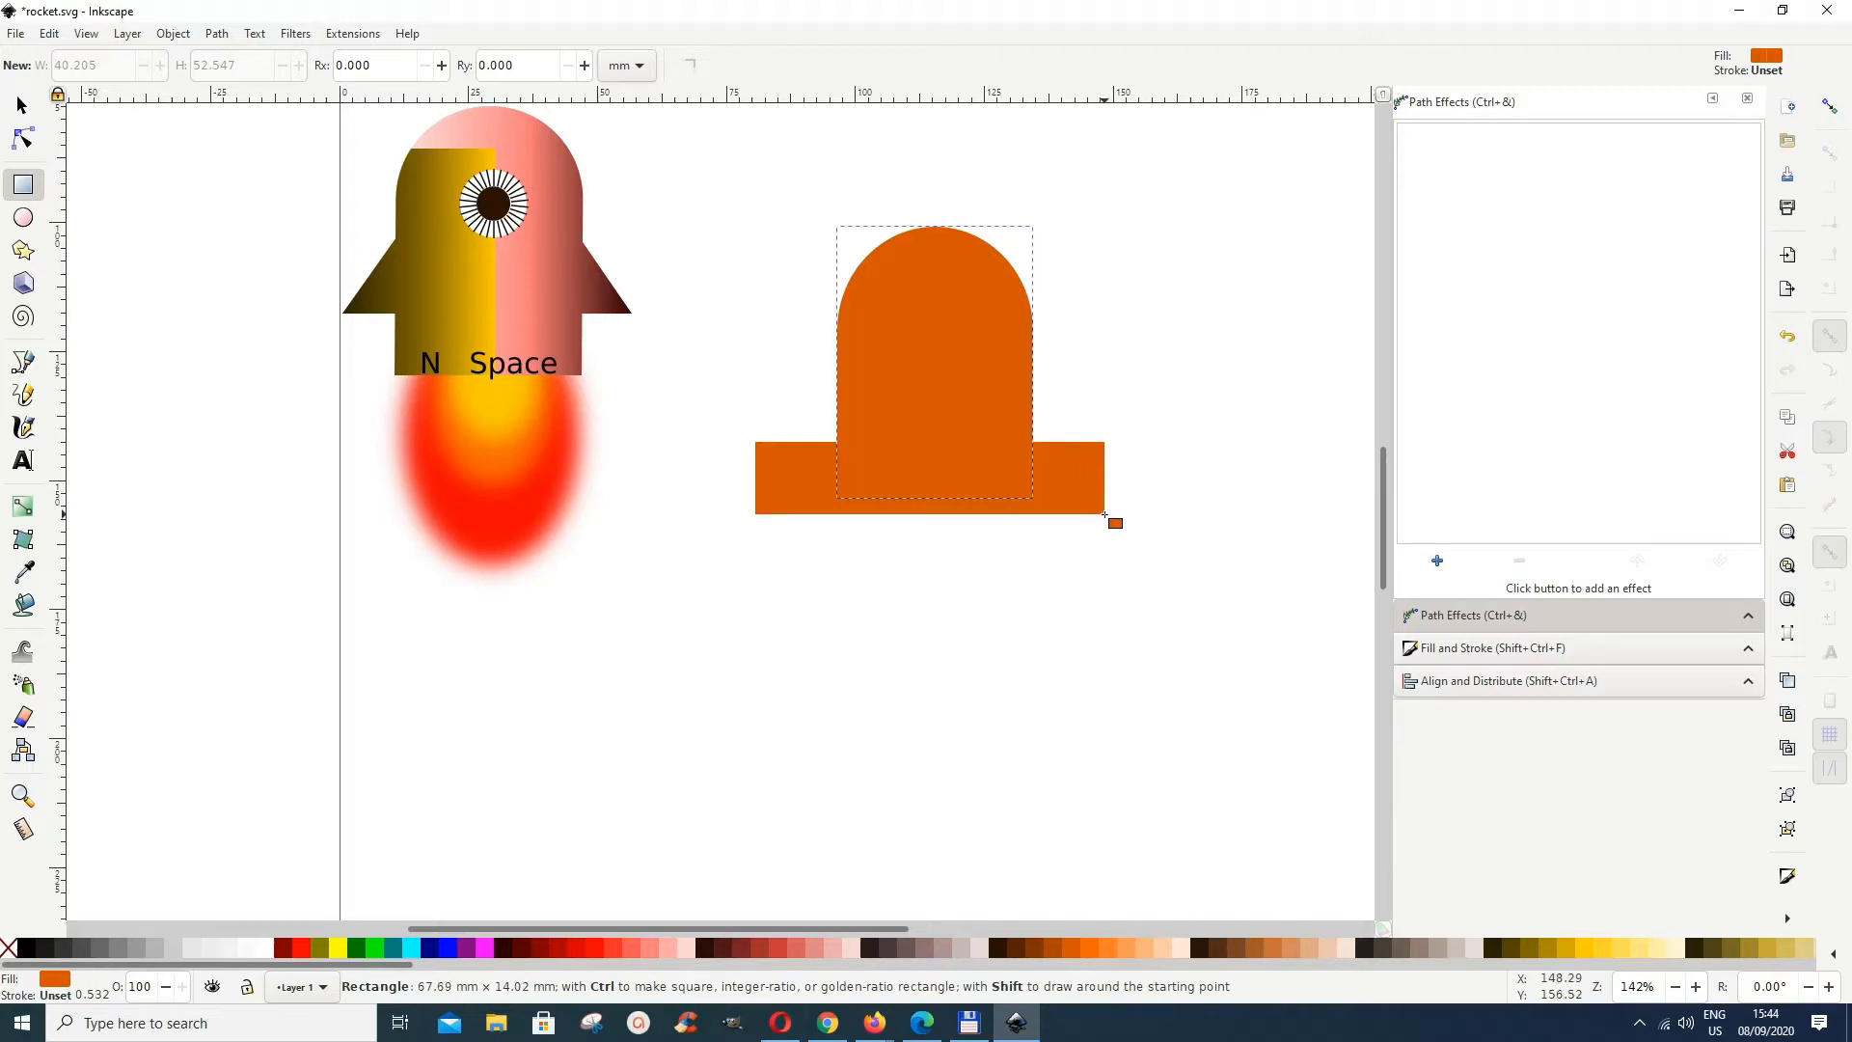
pyautogui.moveTo(1104, 514); pyautogui.dragTo(1104, 514)
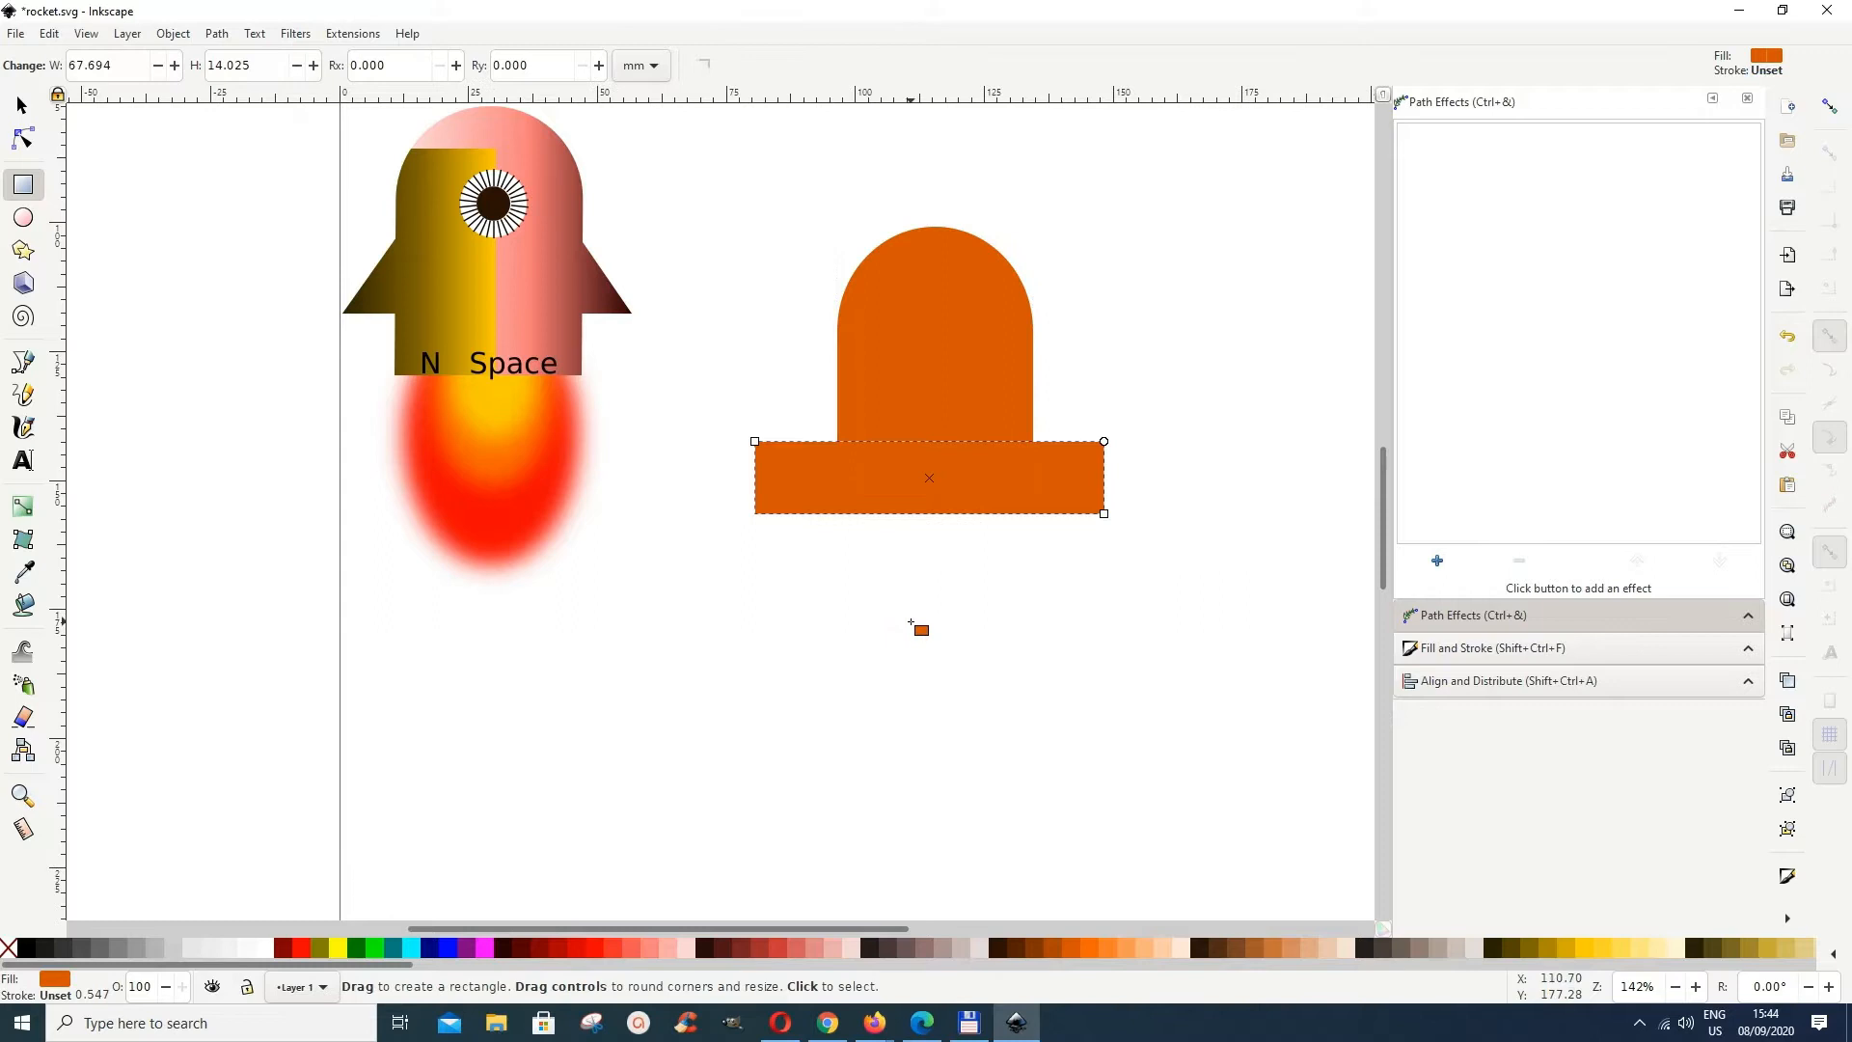
# Step: Narrow the horizontal rectangle evenly about its centre to about 66 mm and fill it with a muted red
pyautogui.click(22, 105)
pyautogui.click(867, 472)
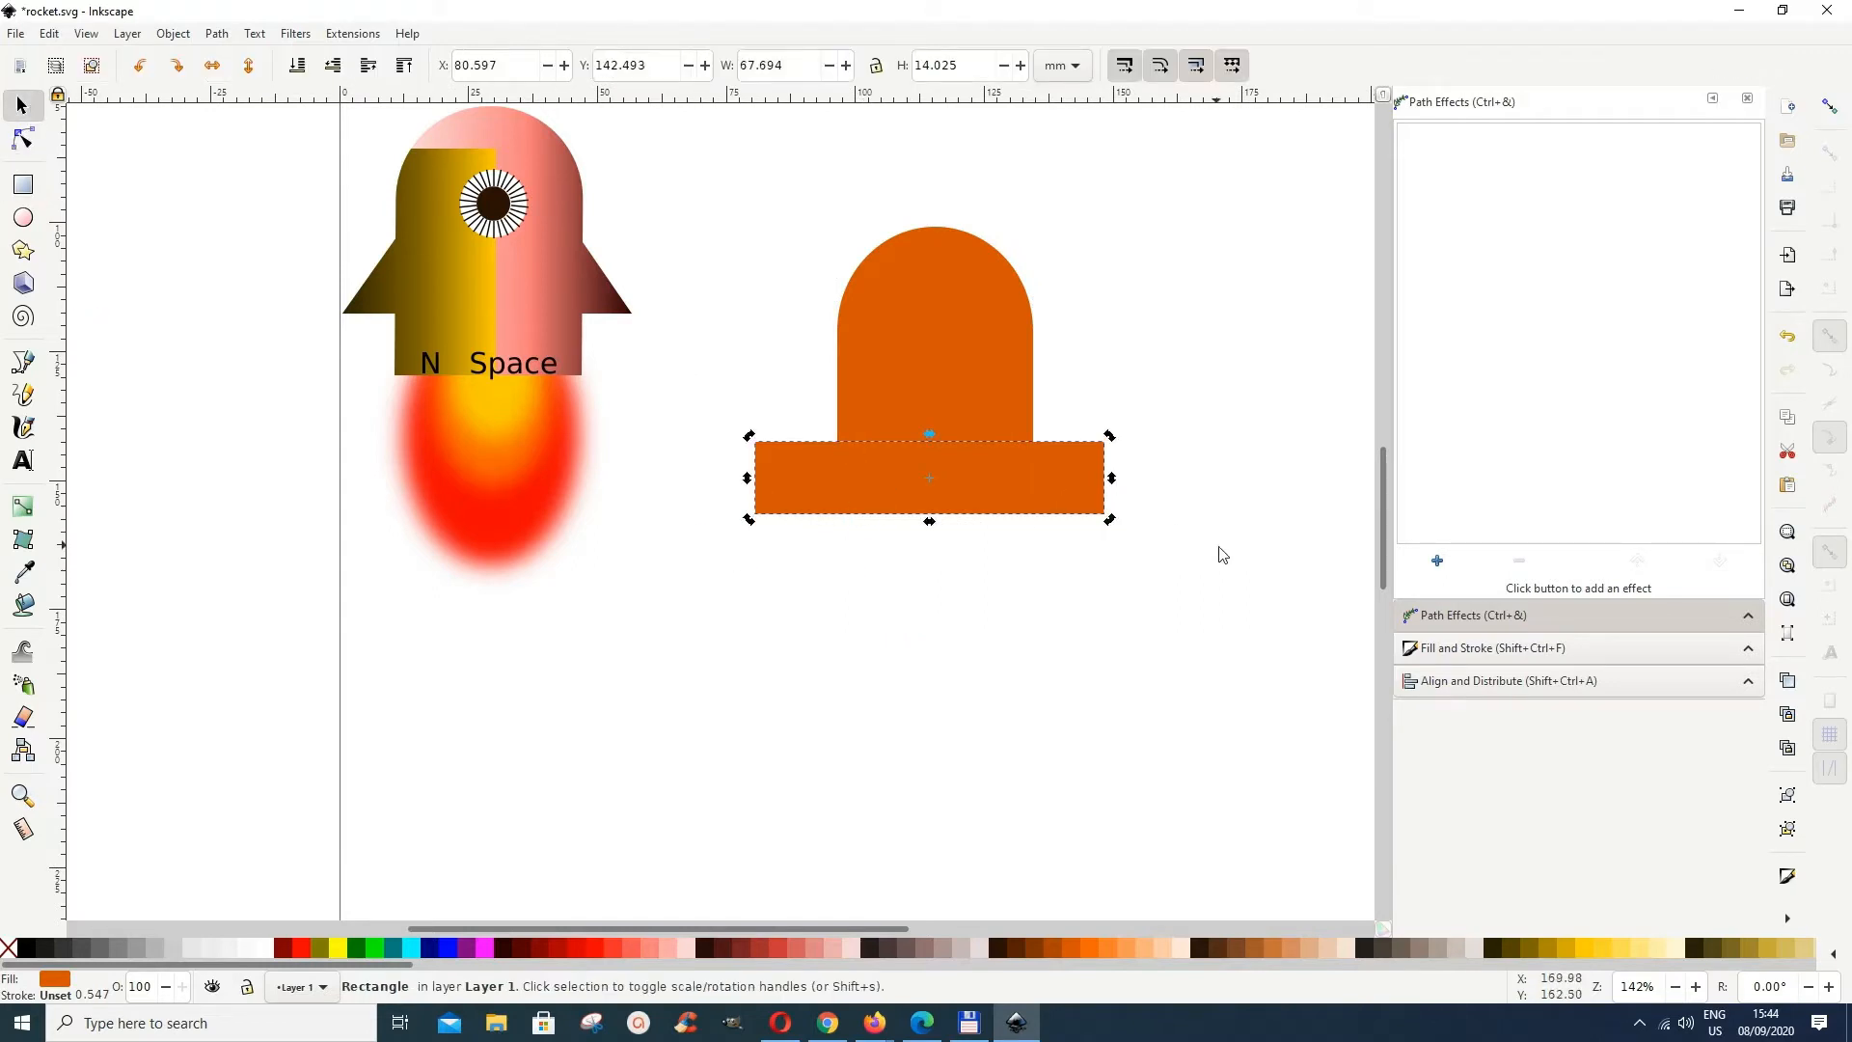
pyautogui.click(1045, 498)
pyautogui.moveTo(1114, 481); pyautogui.dragTo(1106, 483)
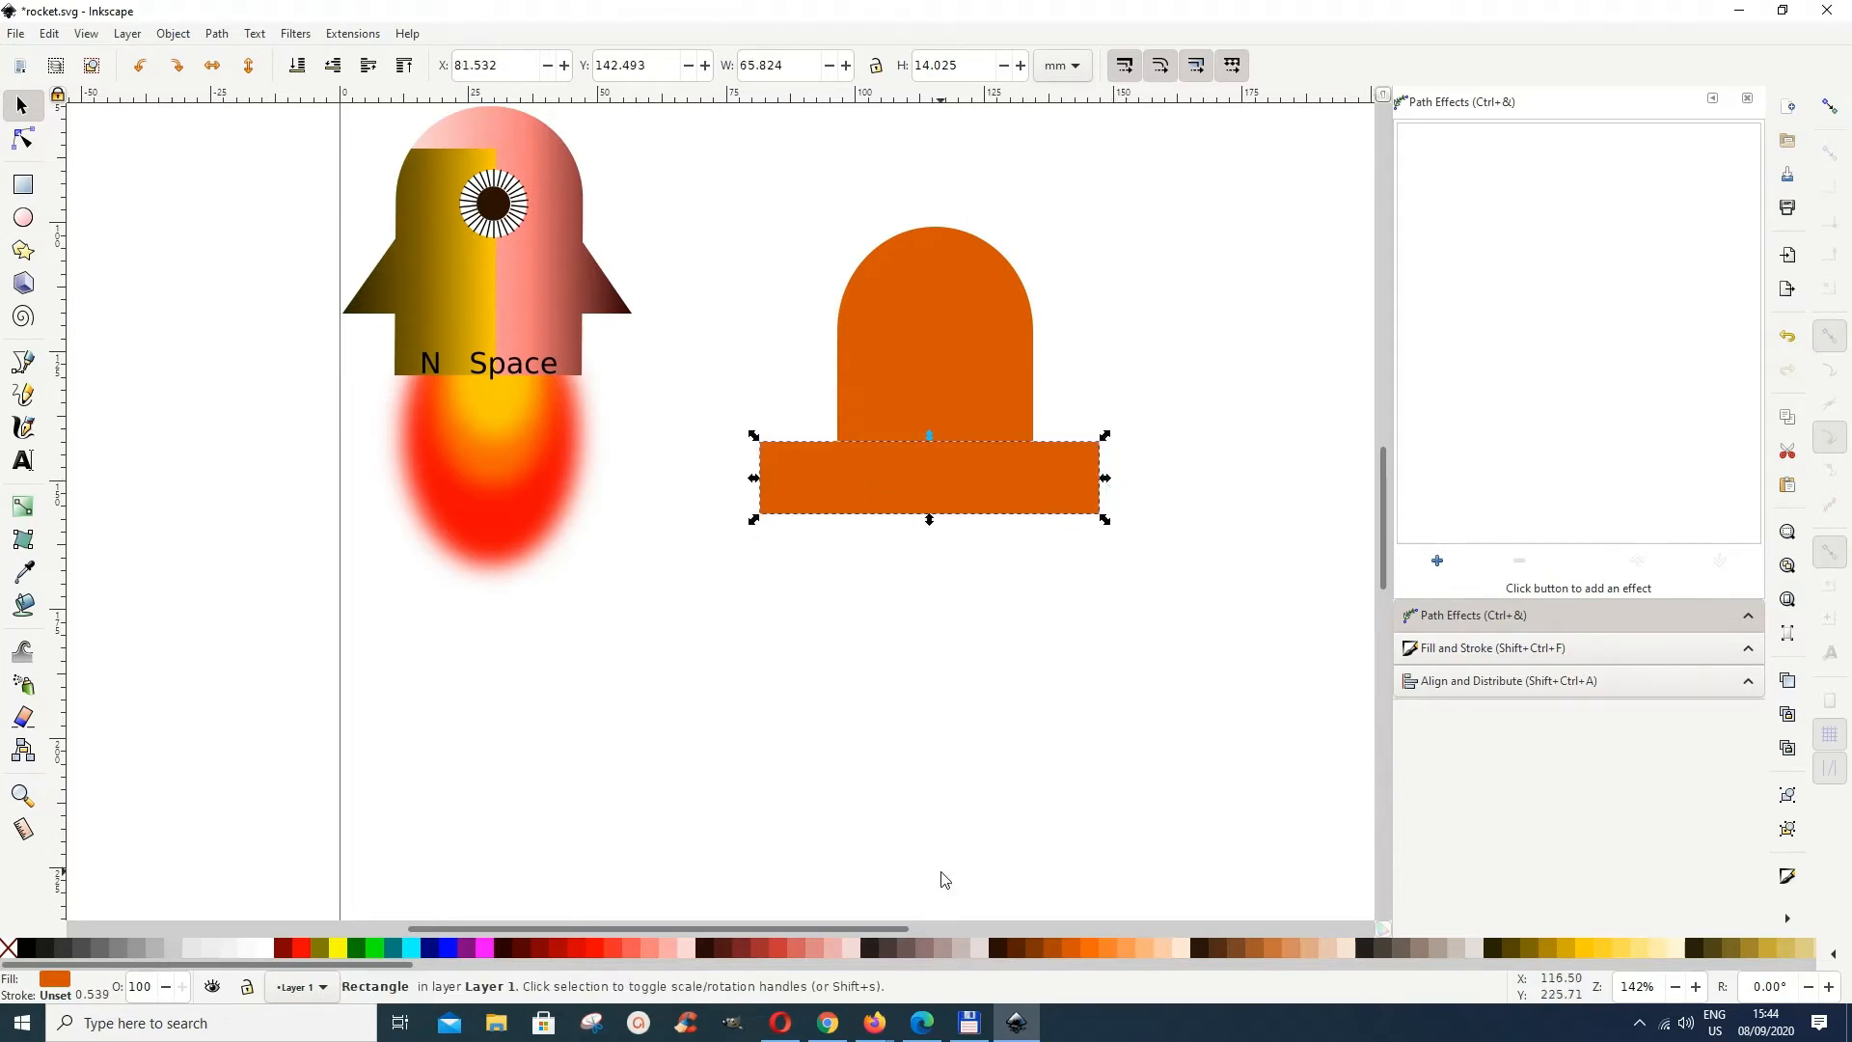
pyautogui.click(779, 951)
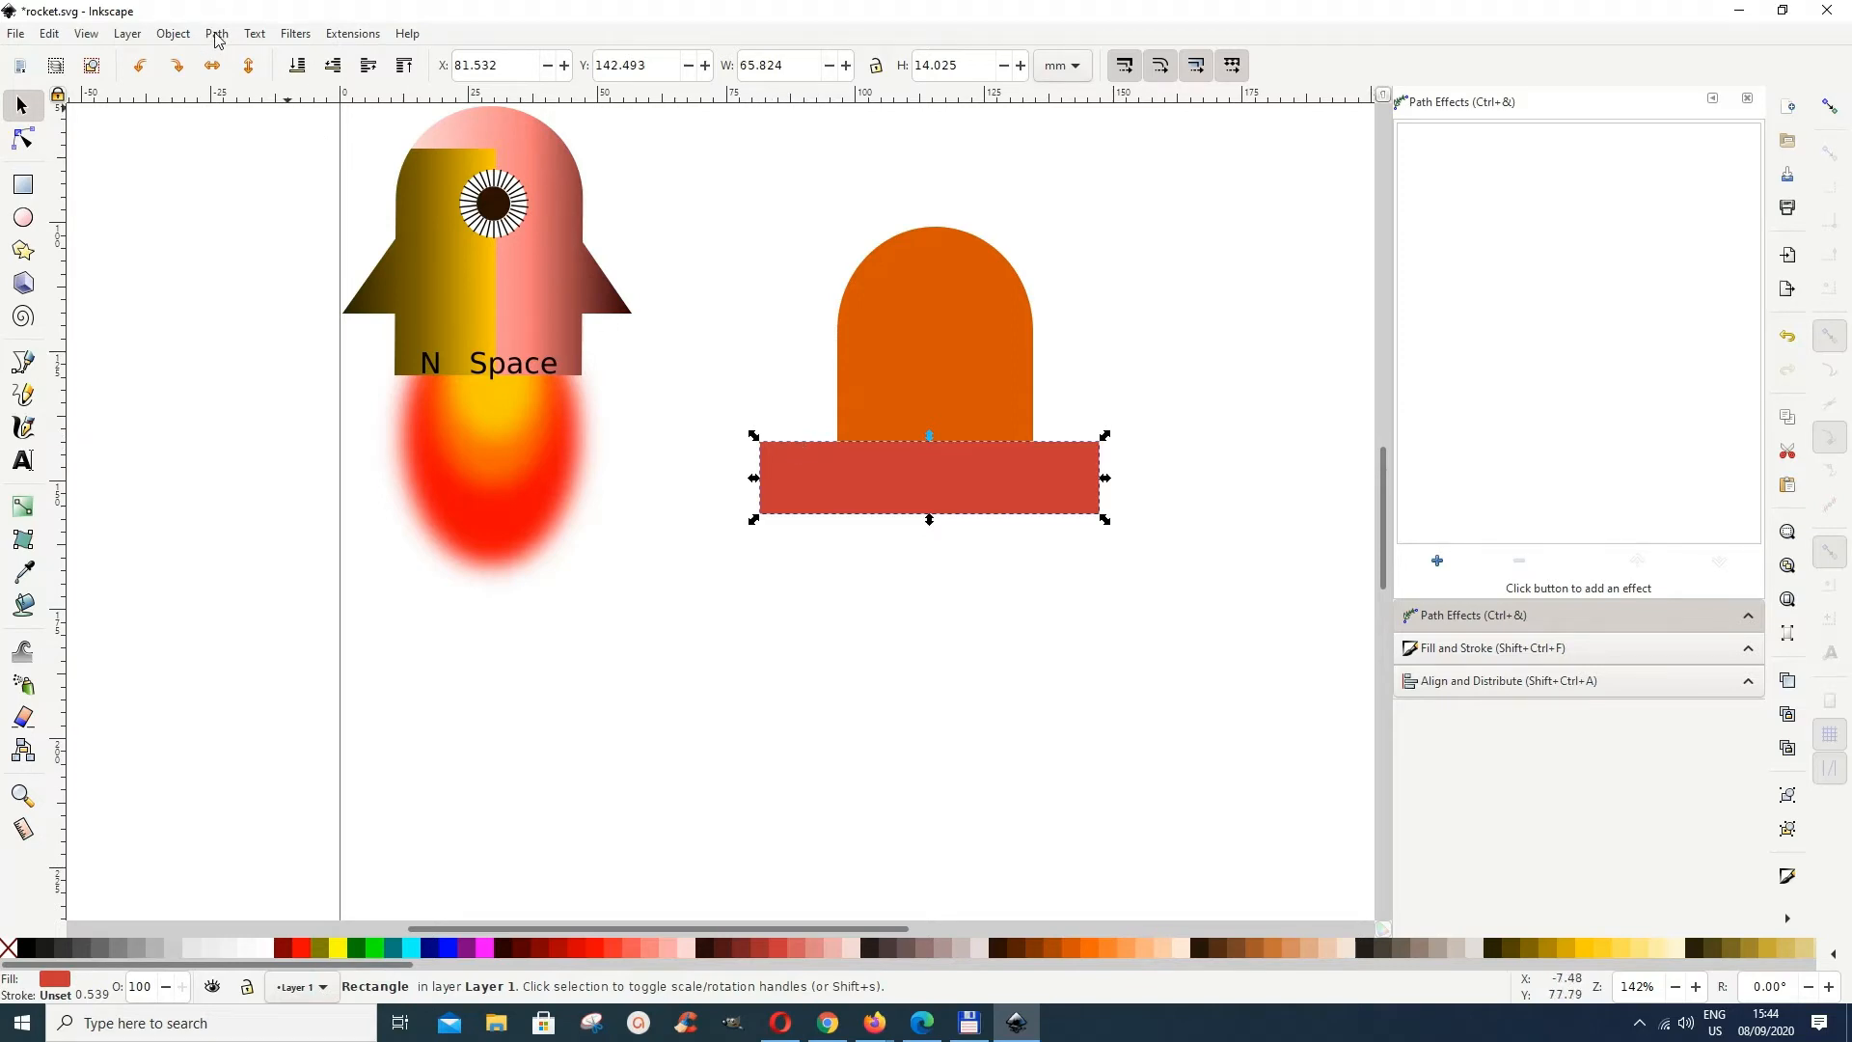
# Step: Centre the red rectangle on the orange body's vertical axis, aligning relative to the last selected object
pyautogui.click(176, 35)
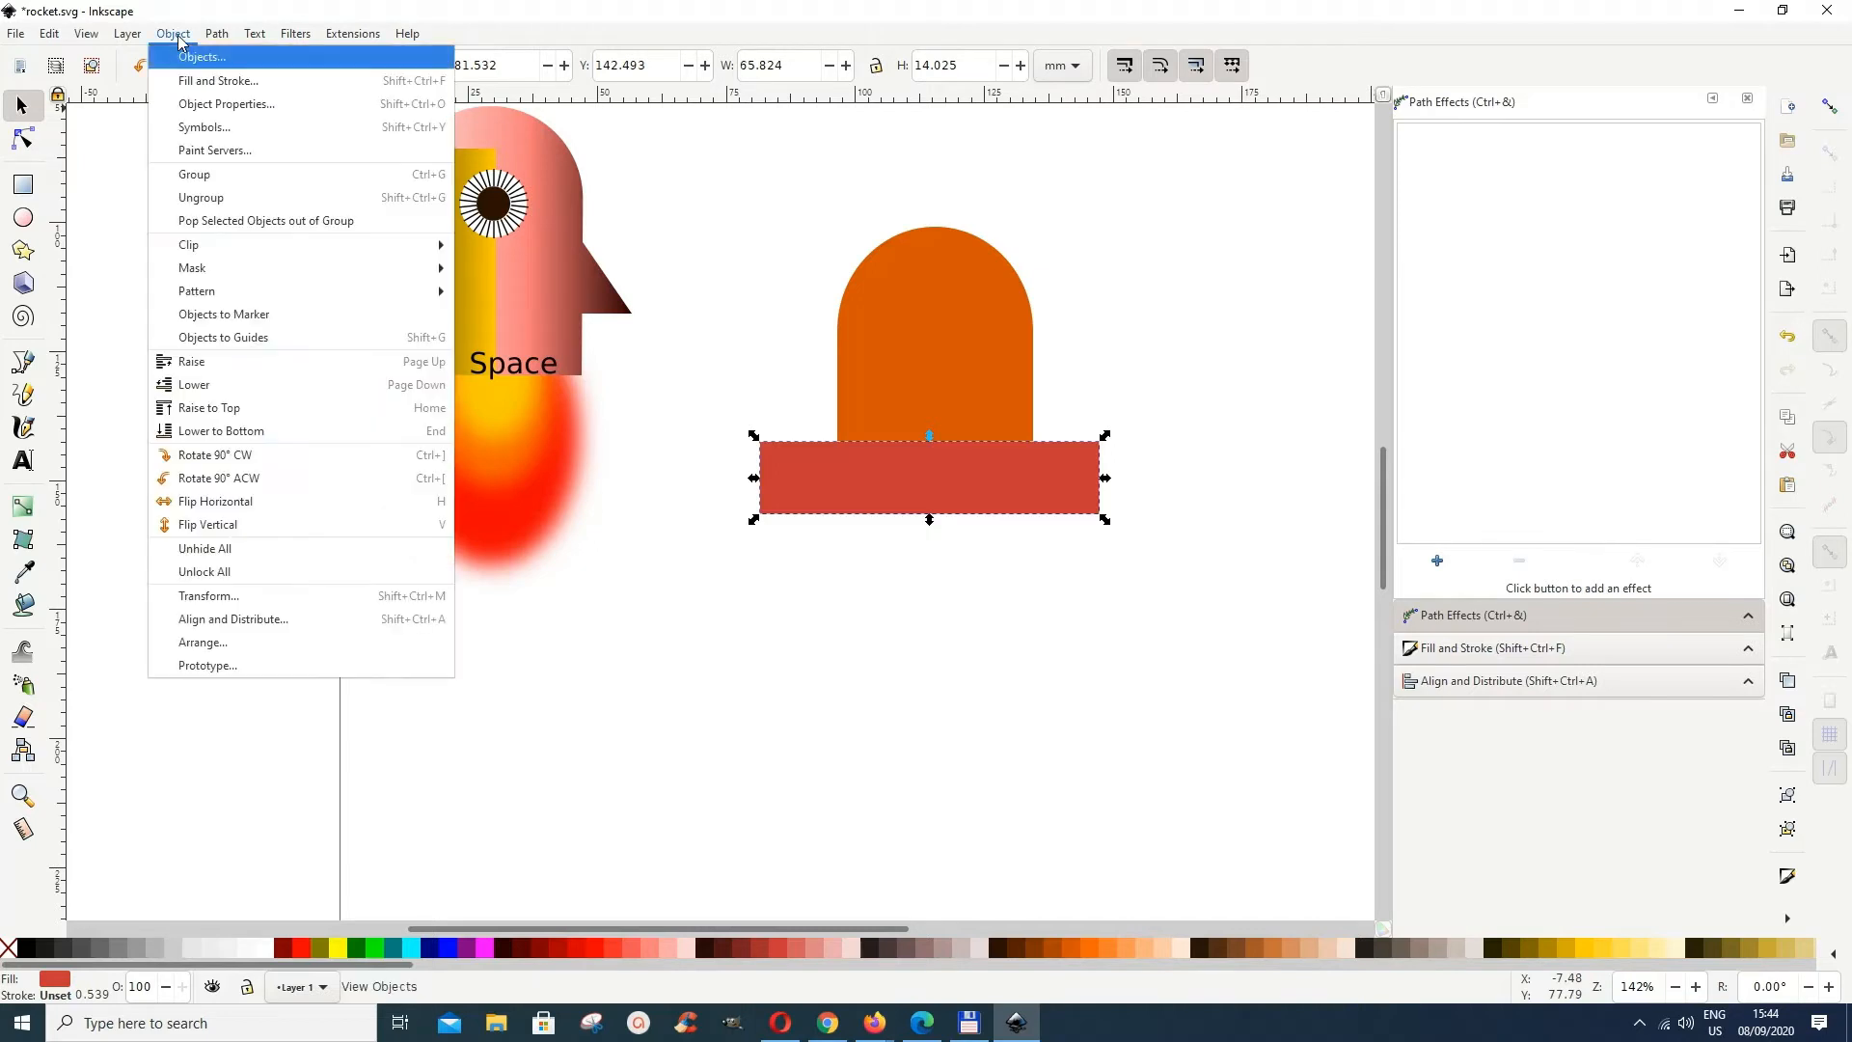
pyautogui.click(222, 619)
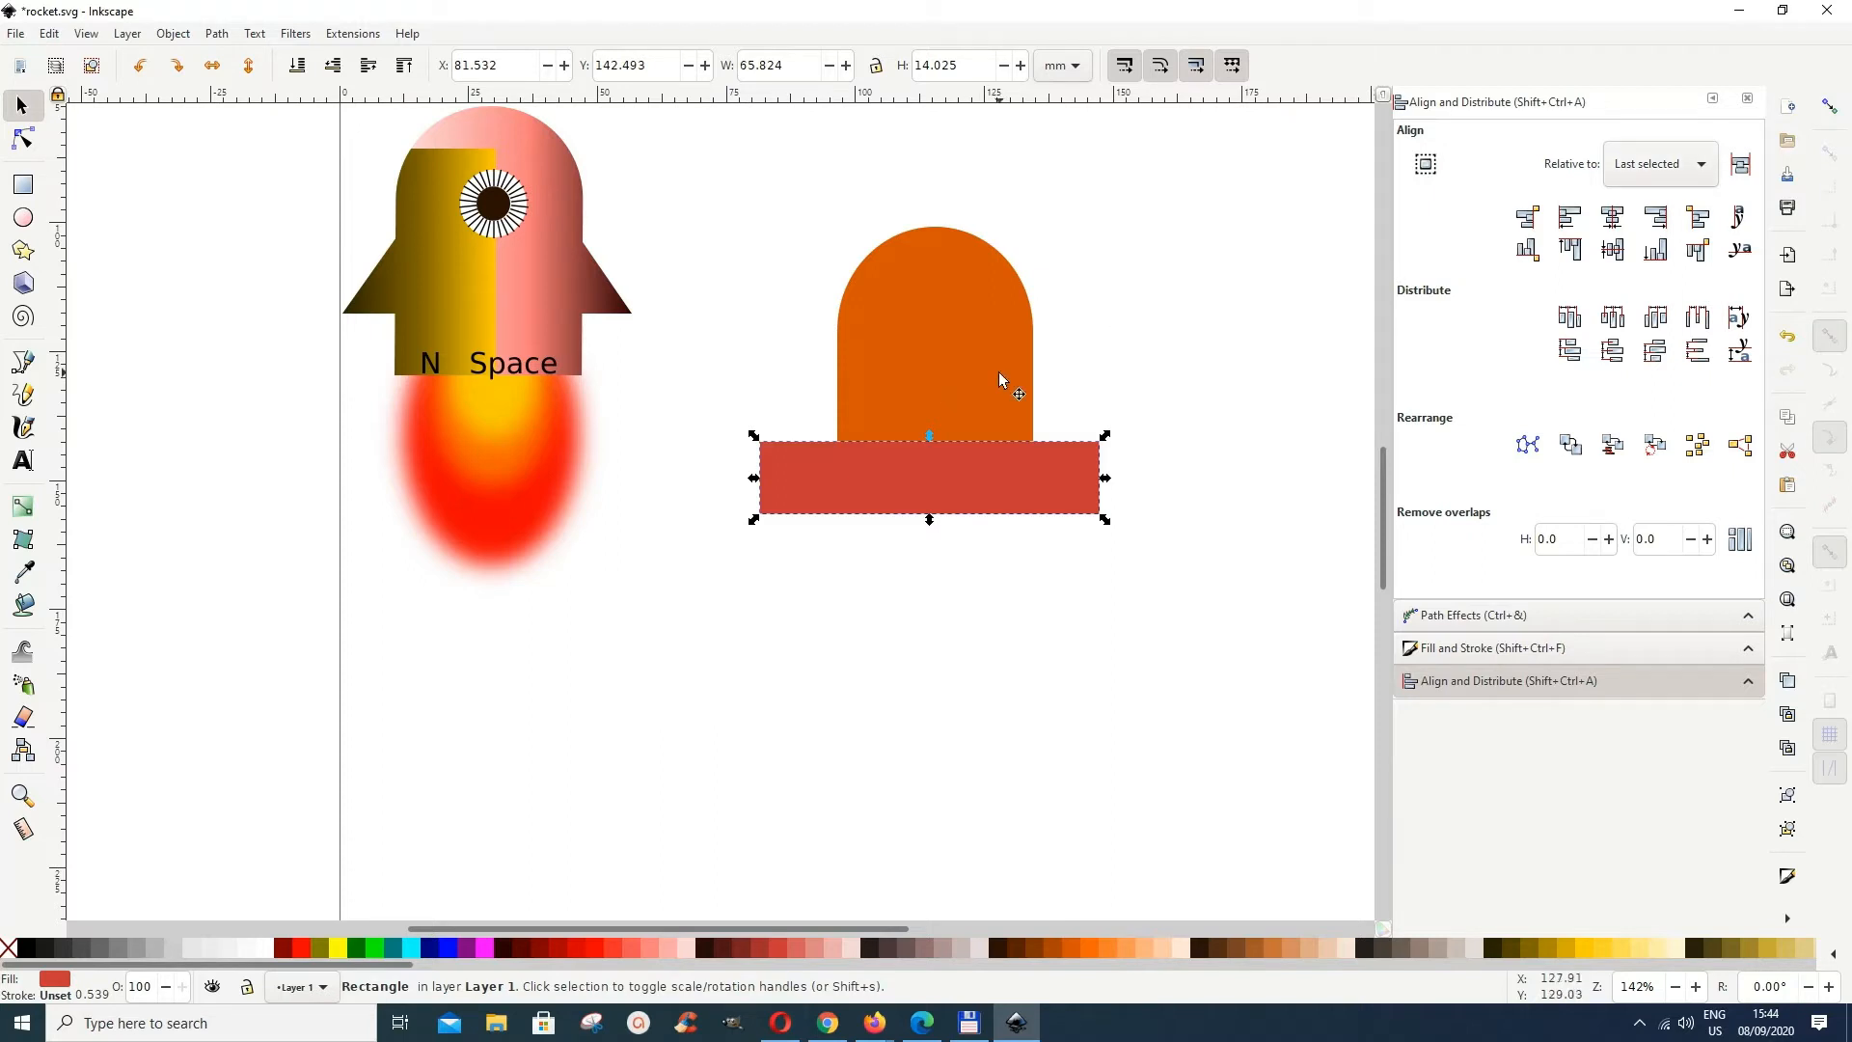
pyautogui.keyDown('shift'); pyautogui.click(1010, 399); pyautogui.keyUp('shift')
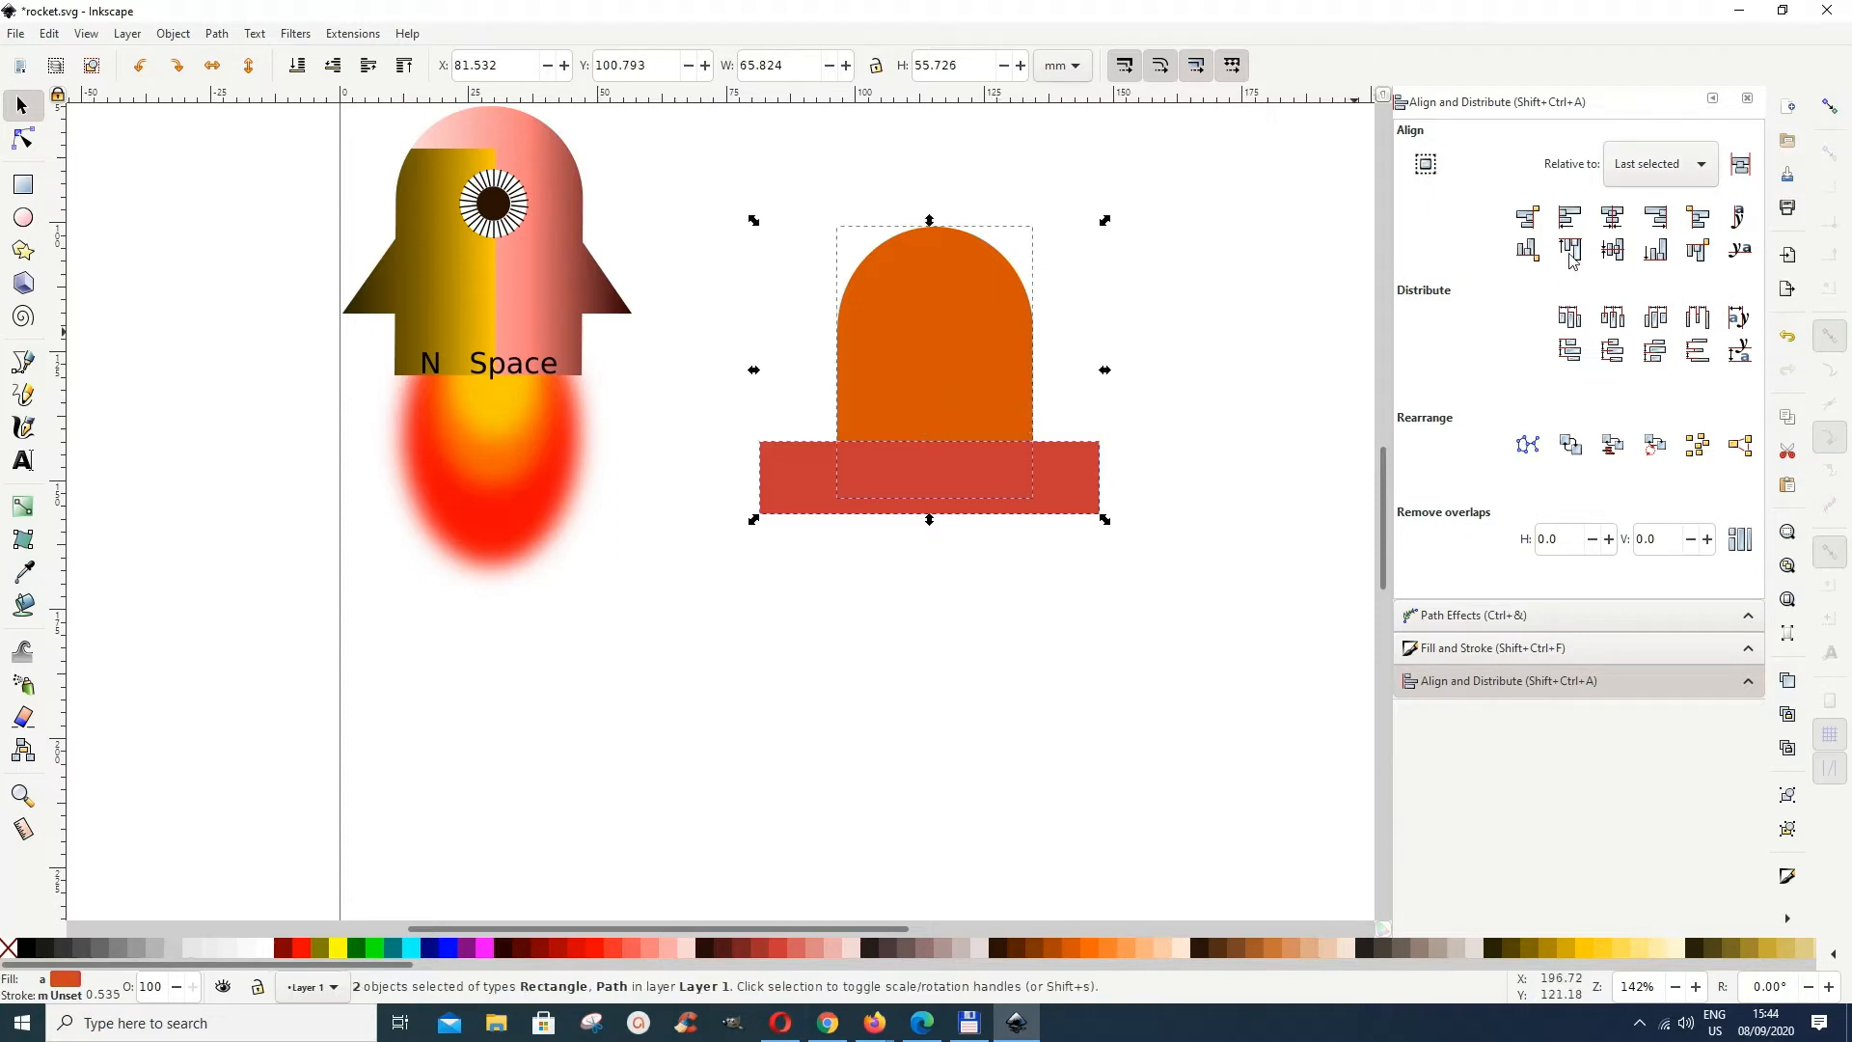
pyautogui.click(1616, 222)
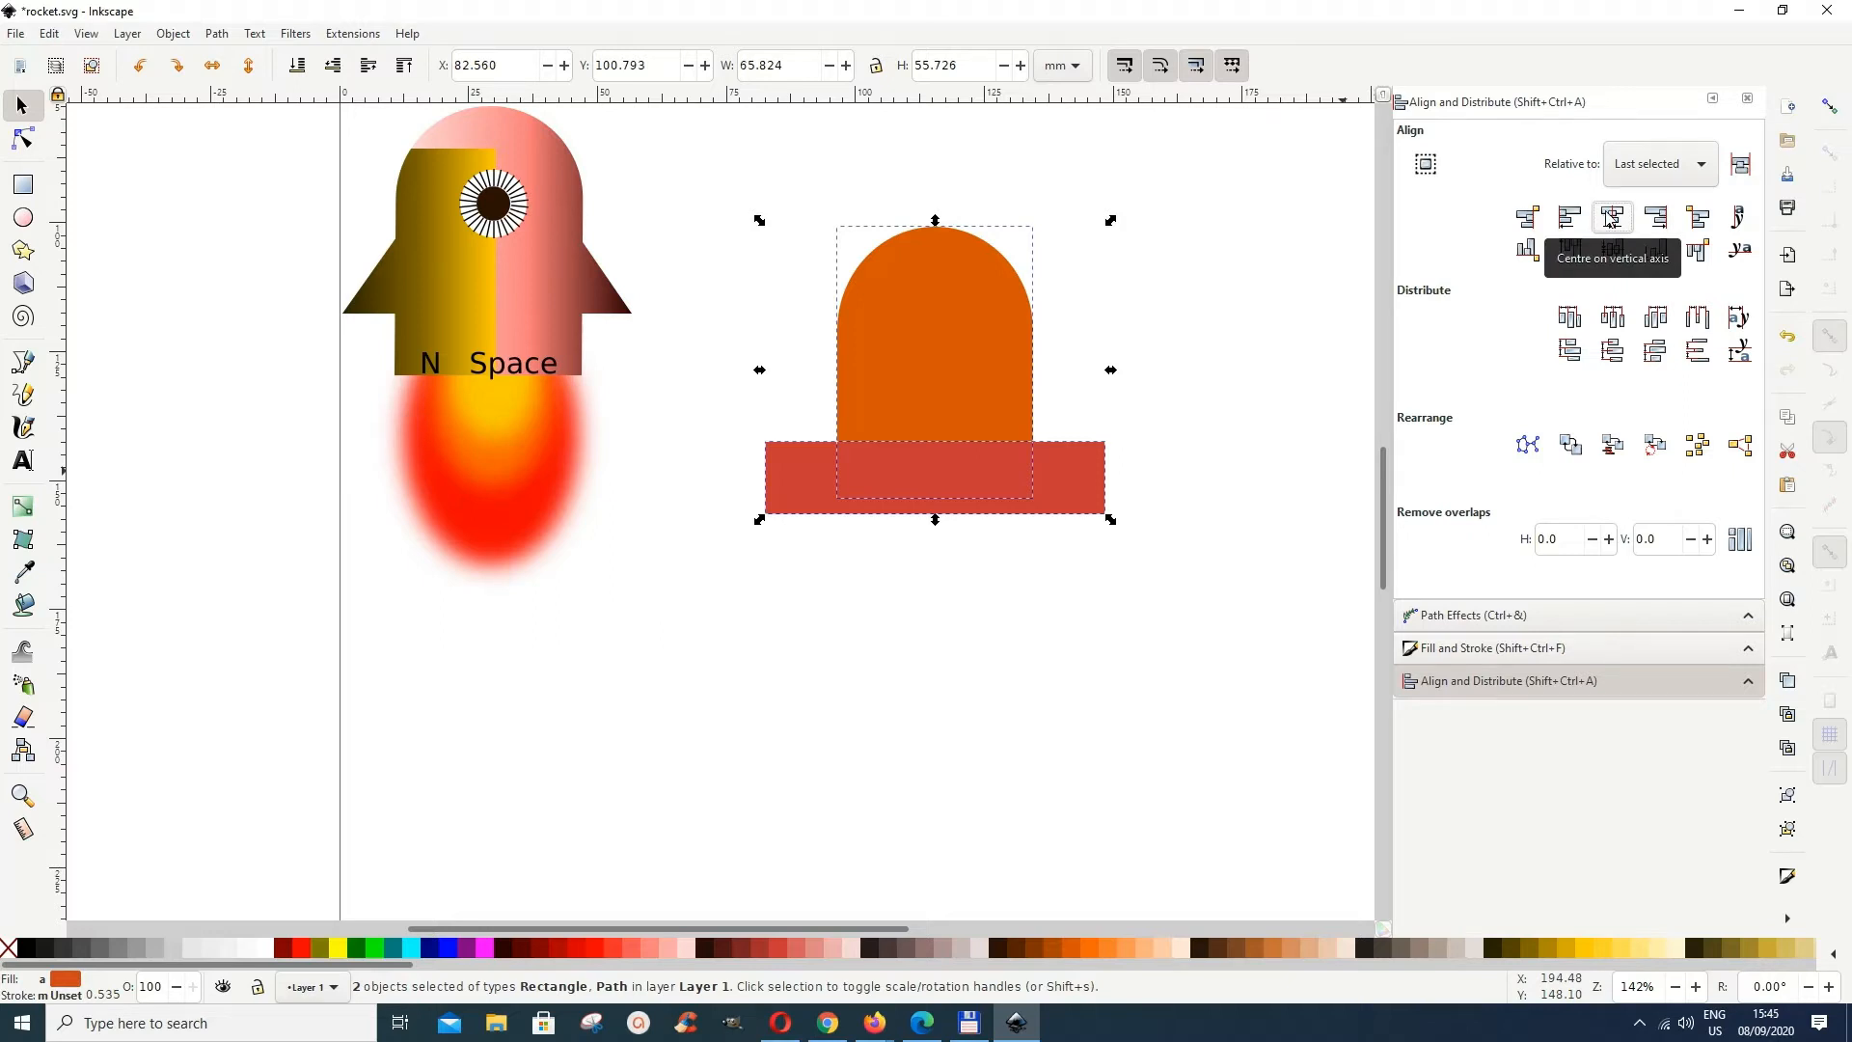
pyautogui.click(953, 652)
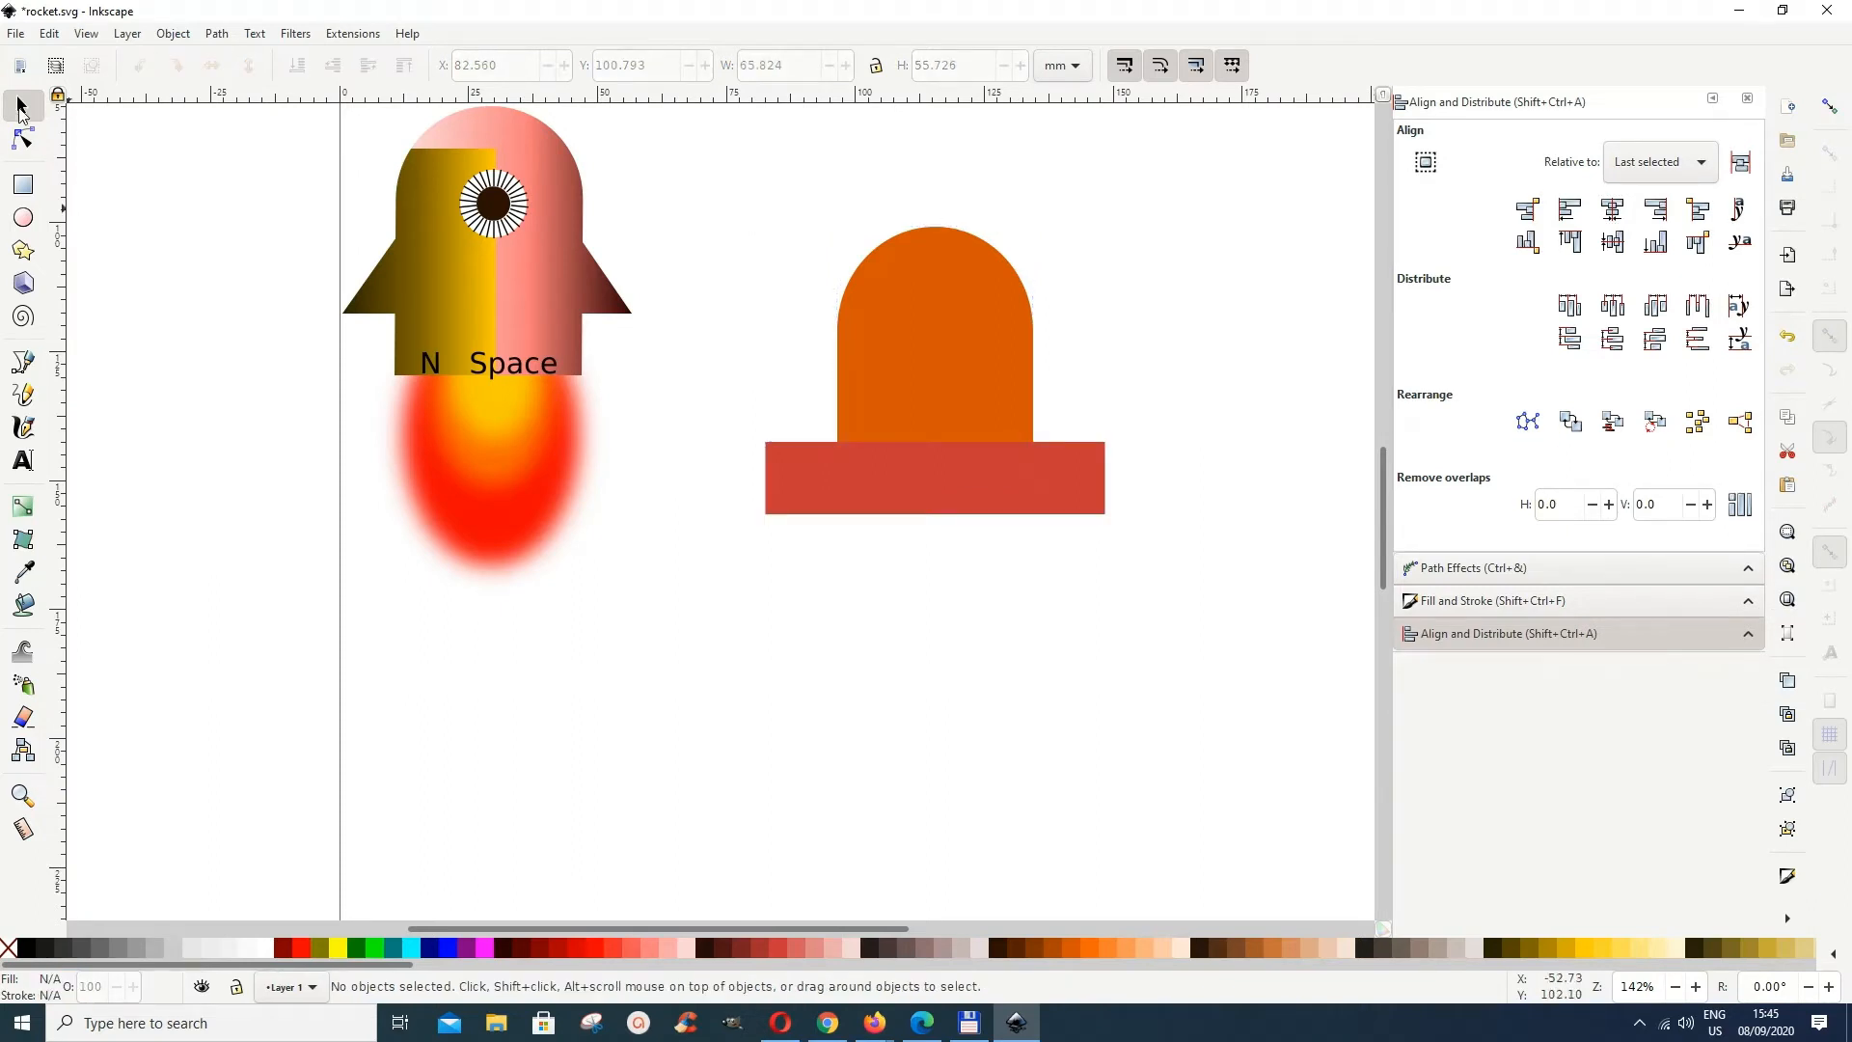
# Step: Place a vertical guide through the centre of the orange body at about 115.4 mm
pyautogui.moveTo(62, 221); pyautogui.dragTo(932, 252)
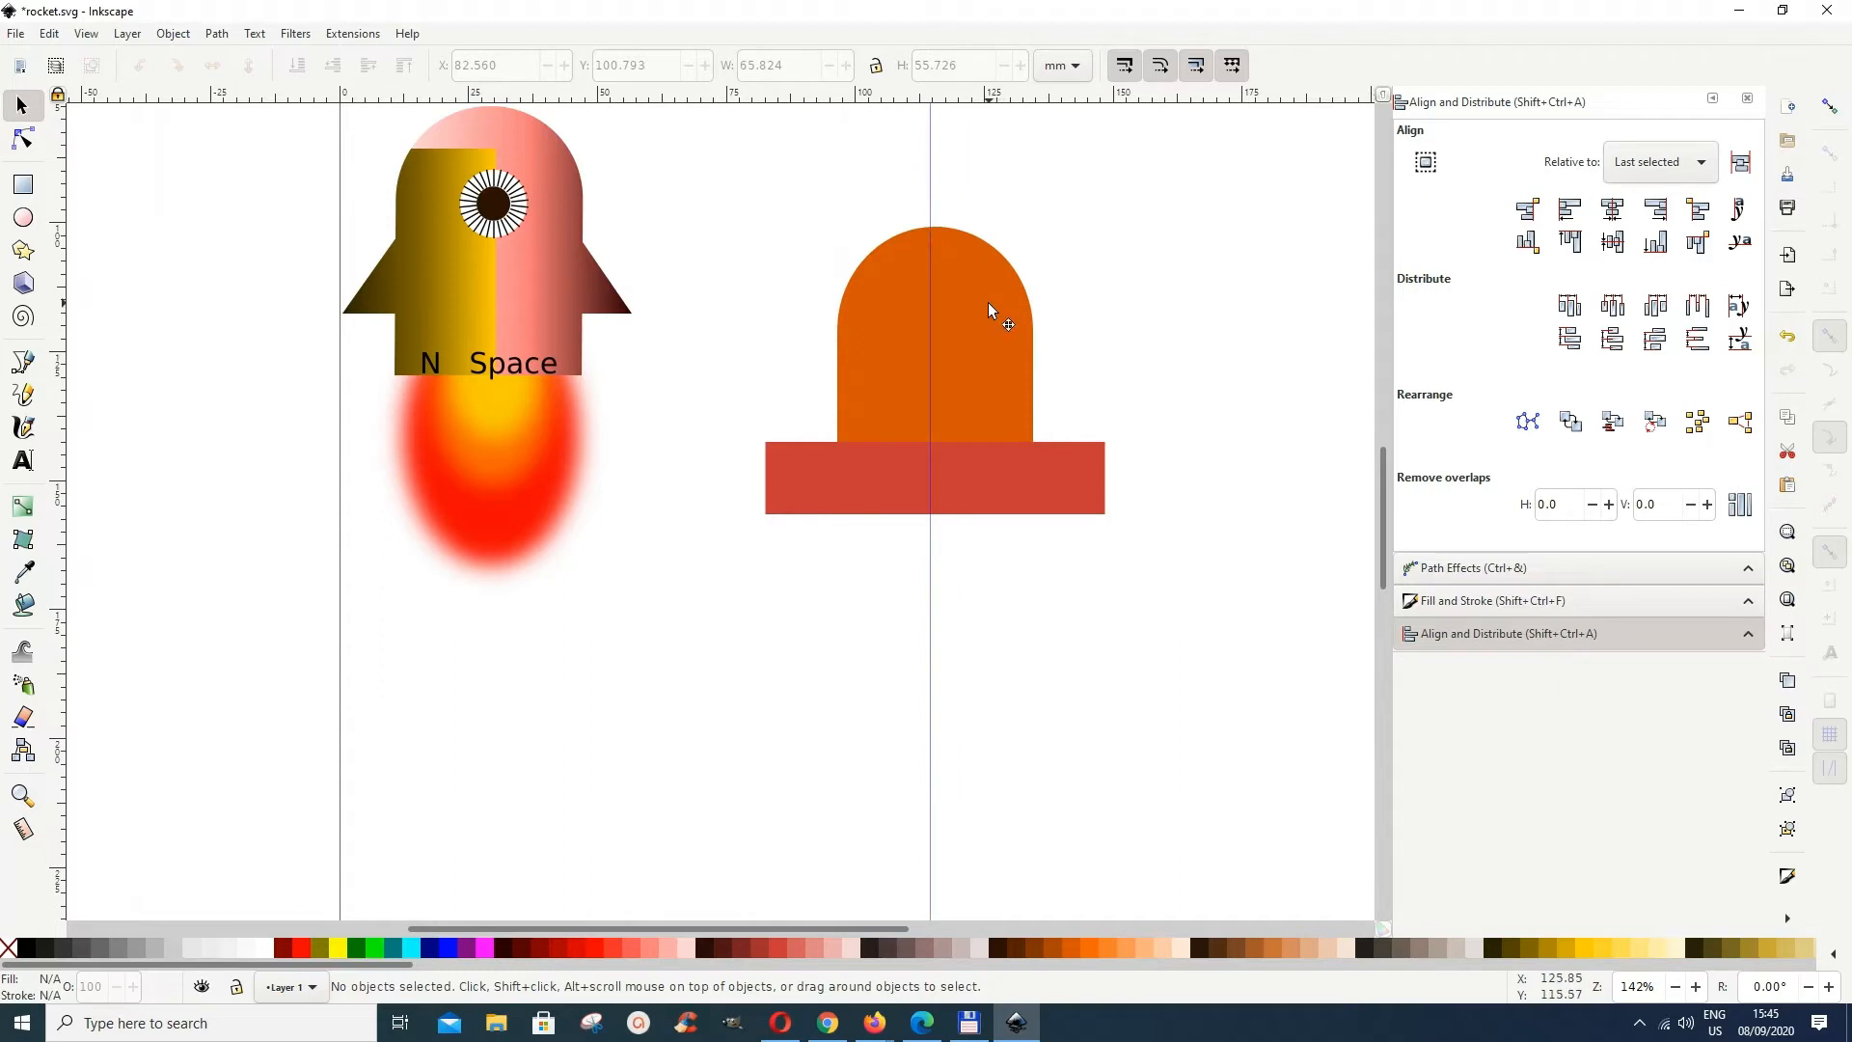
pyautogui.click(984, 306)
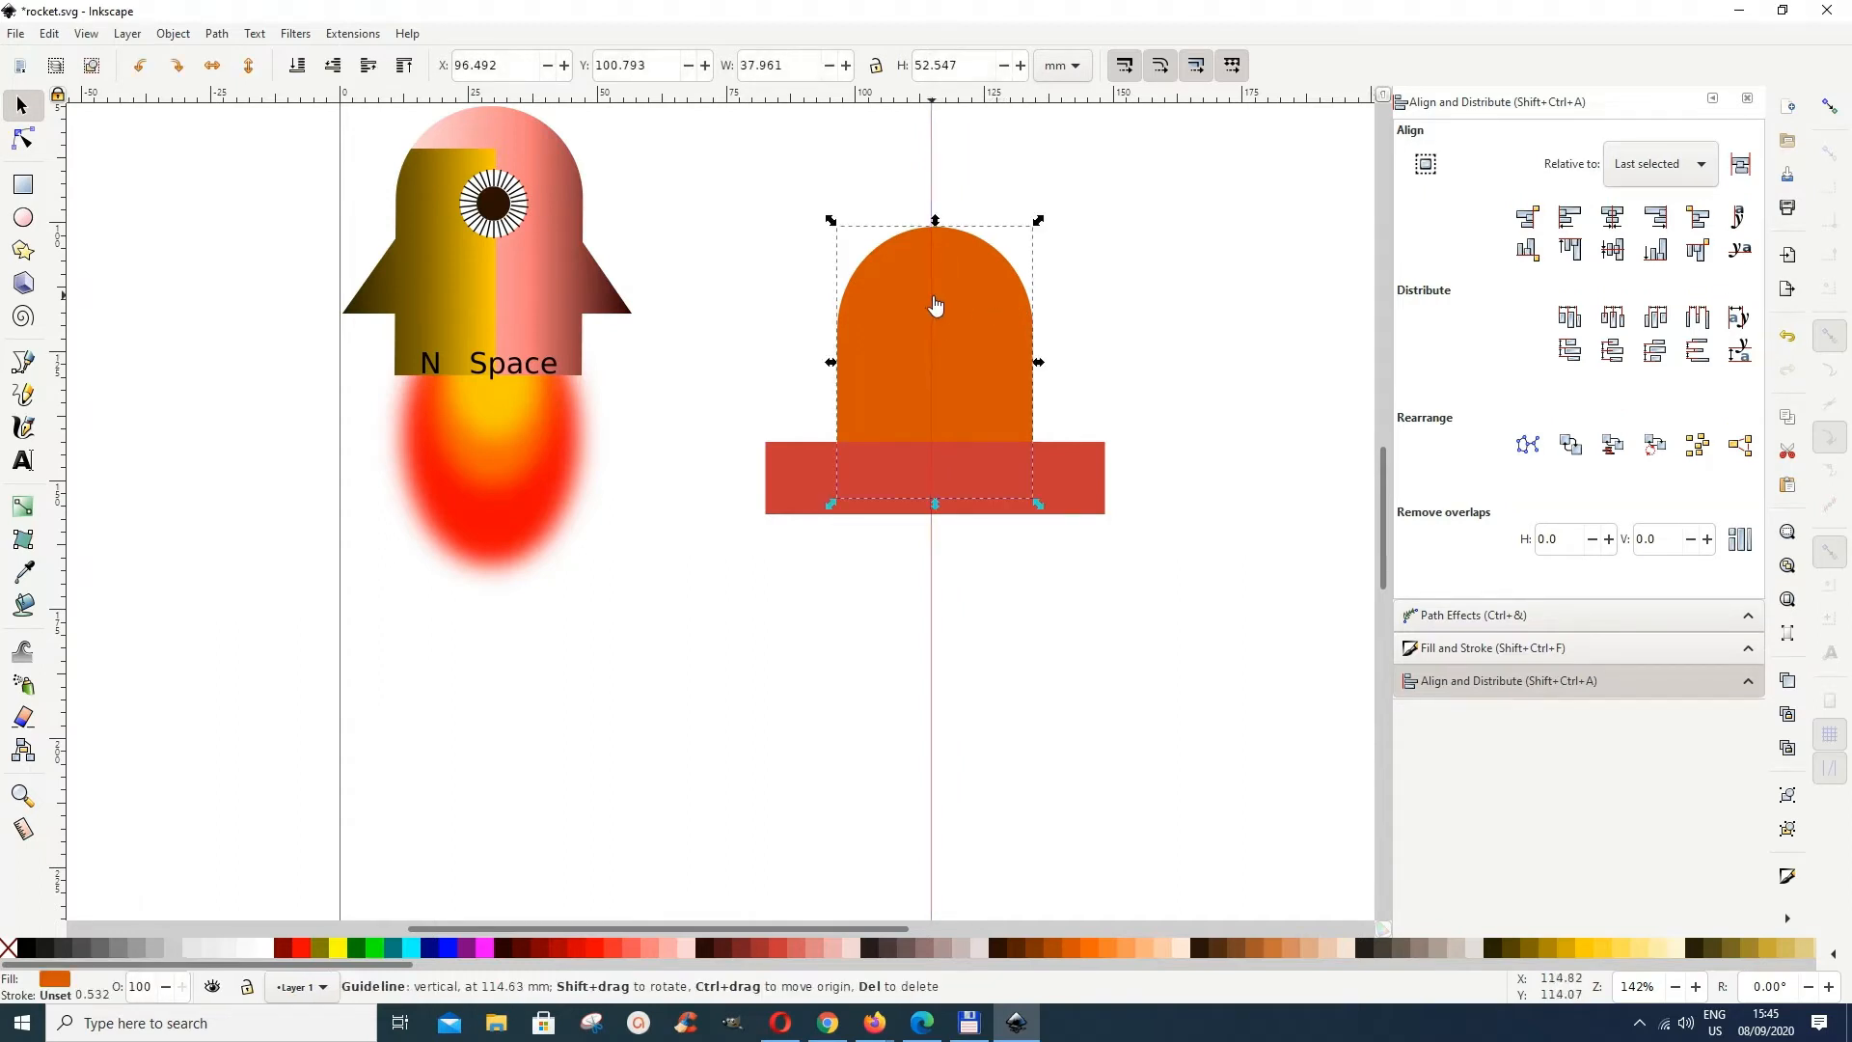
pyautogui.moveTo(932, 305); pyautogui.dragTo(935, 306)
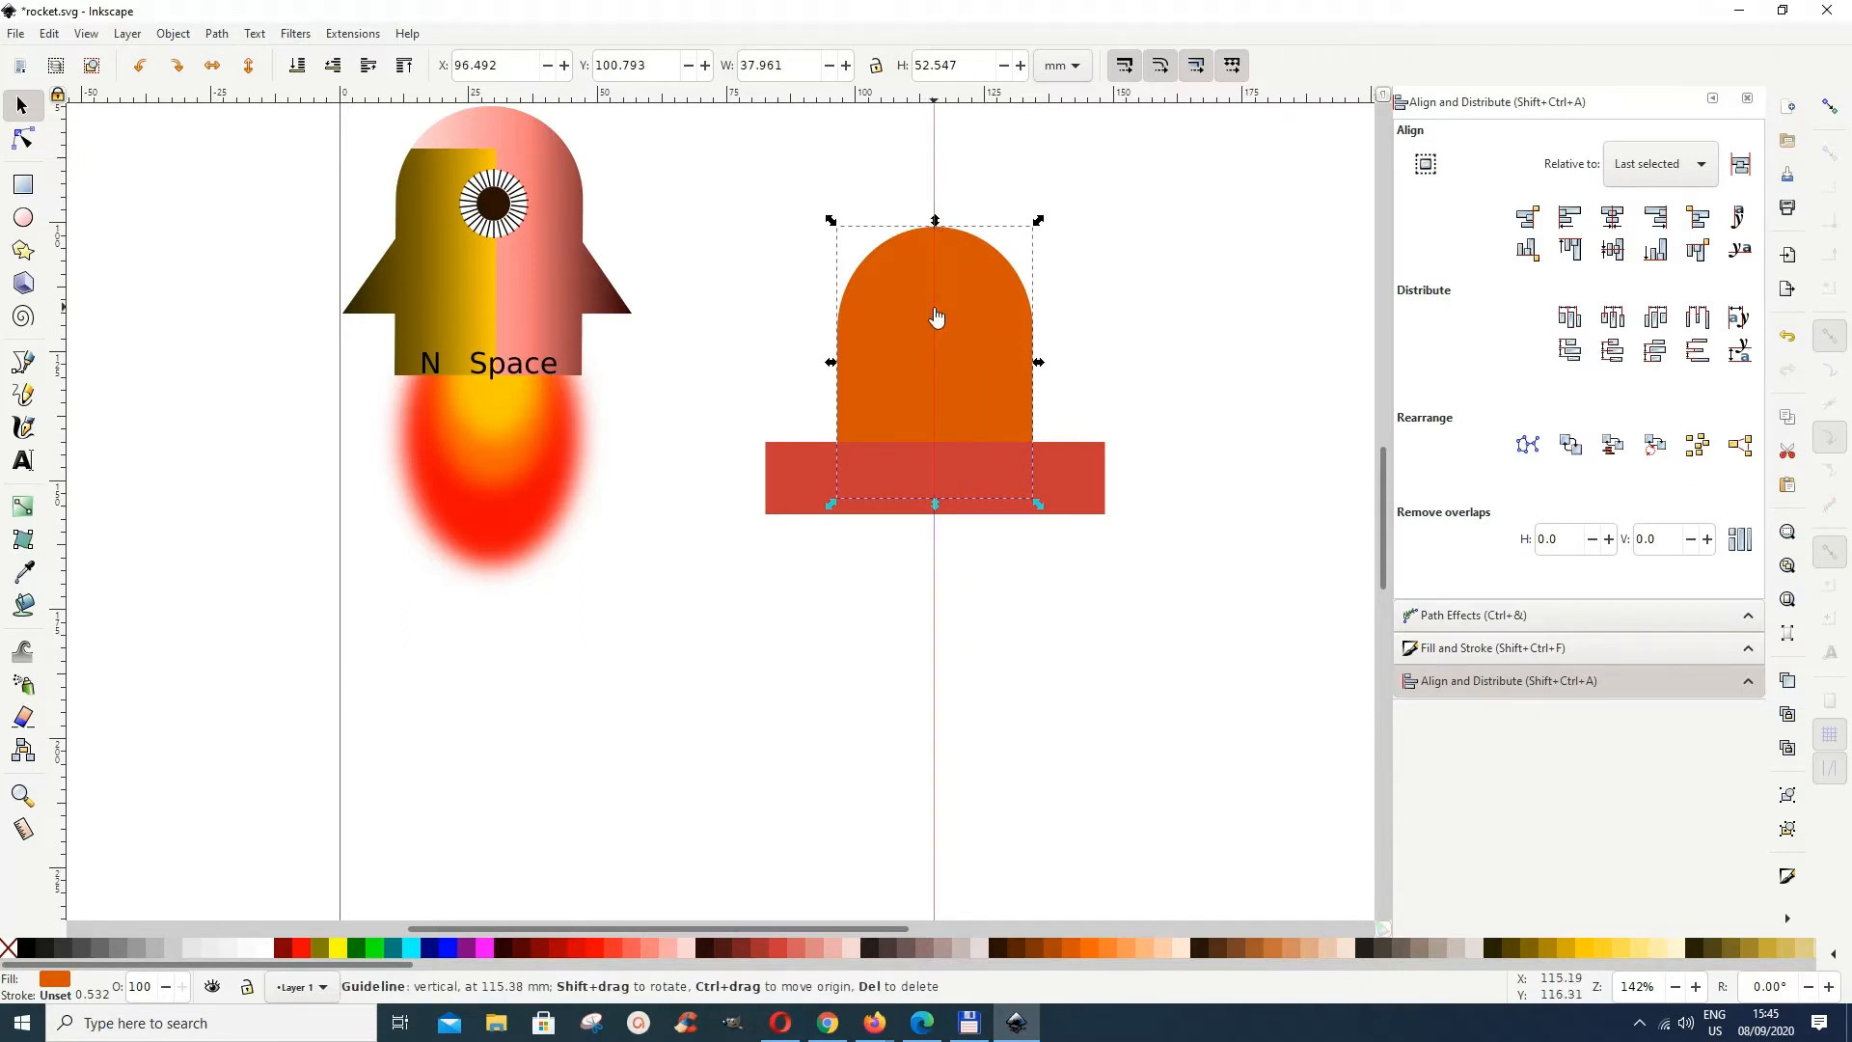
# Step: Nudge the vertical guide to about 115.57 mm and draw a closed triangle from the body's apex to the red rectangle's two upper corners
pyautogui.moveTo(935, 319); pyautogui.dragTo(938, 318)
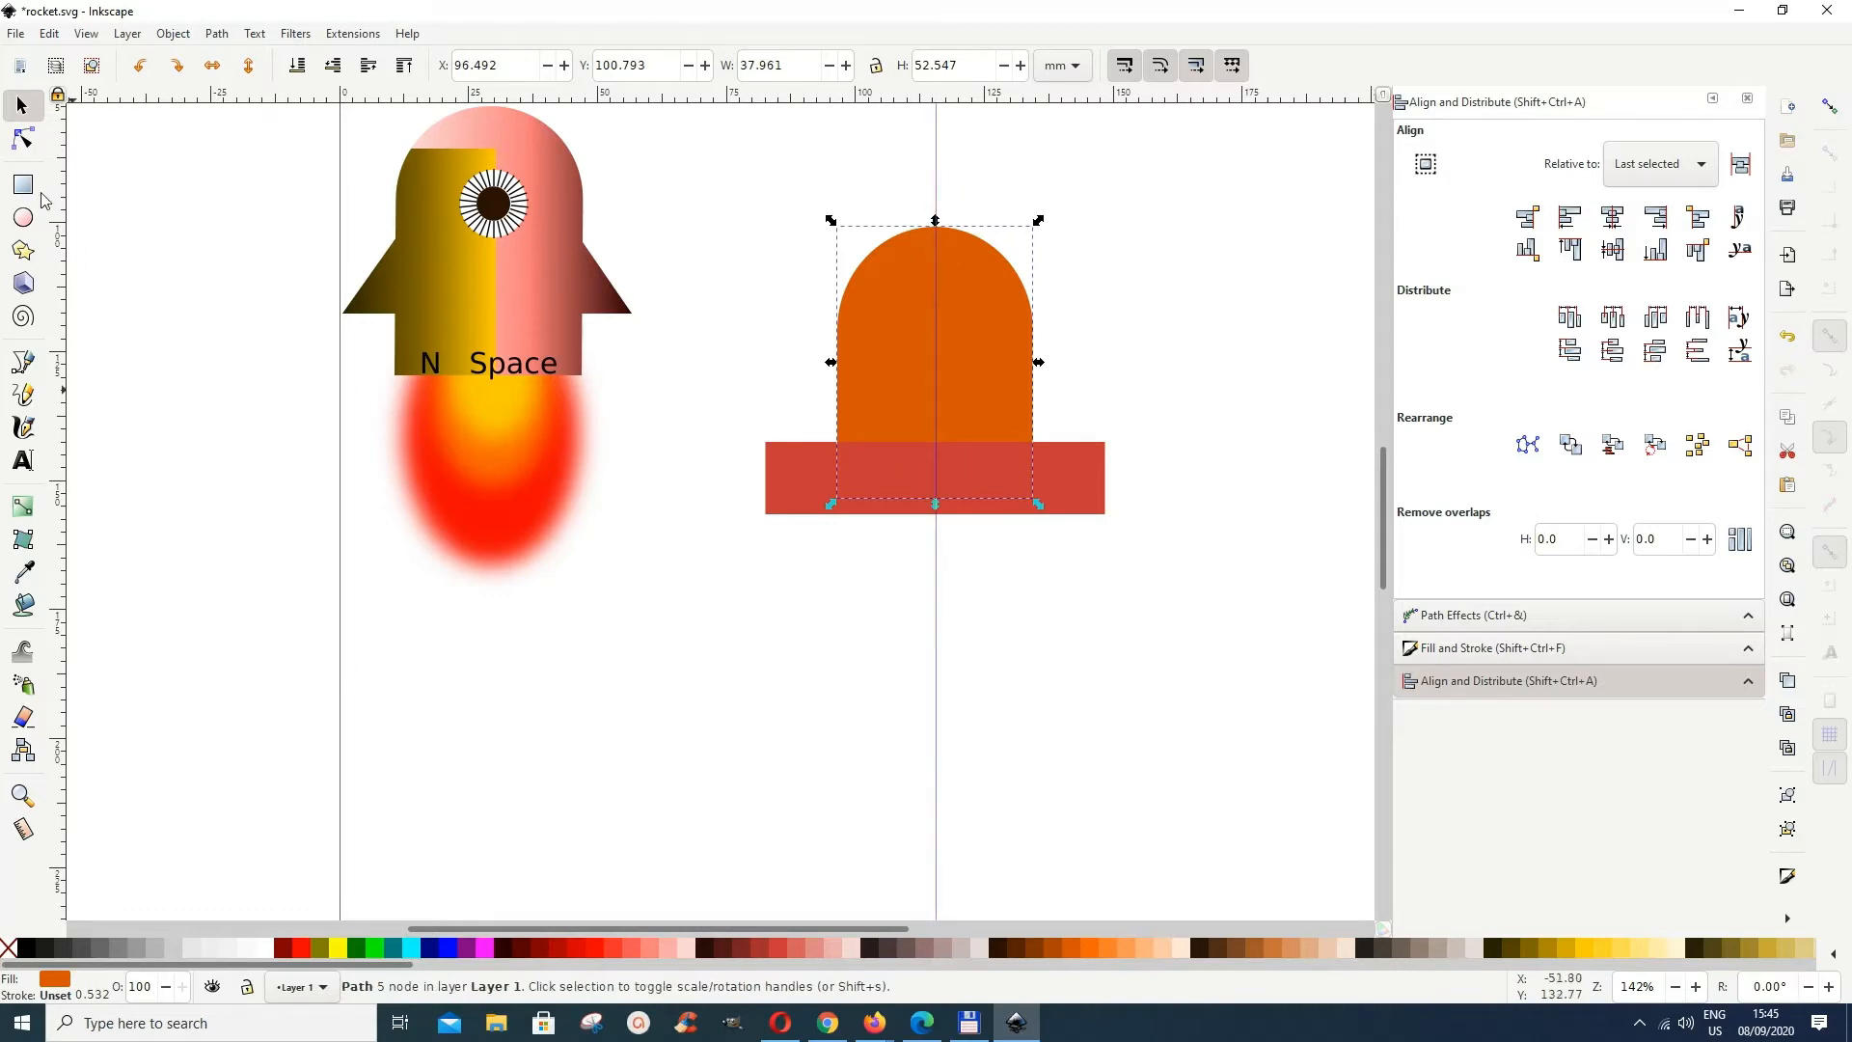
pyautogui.click(24, 365)
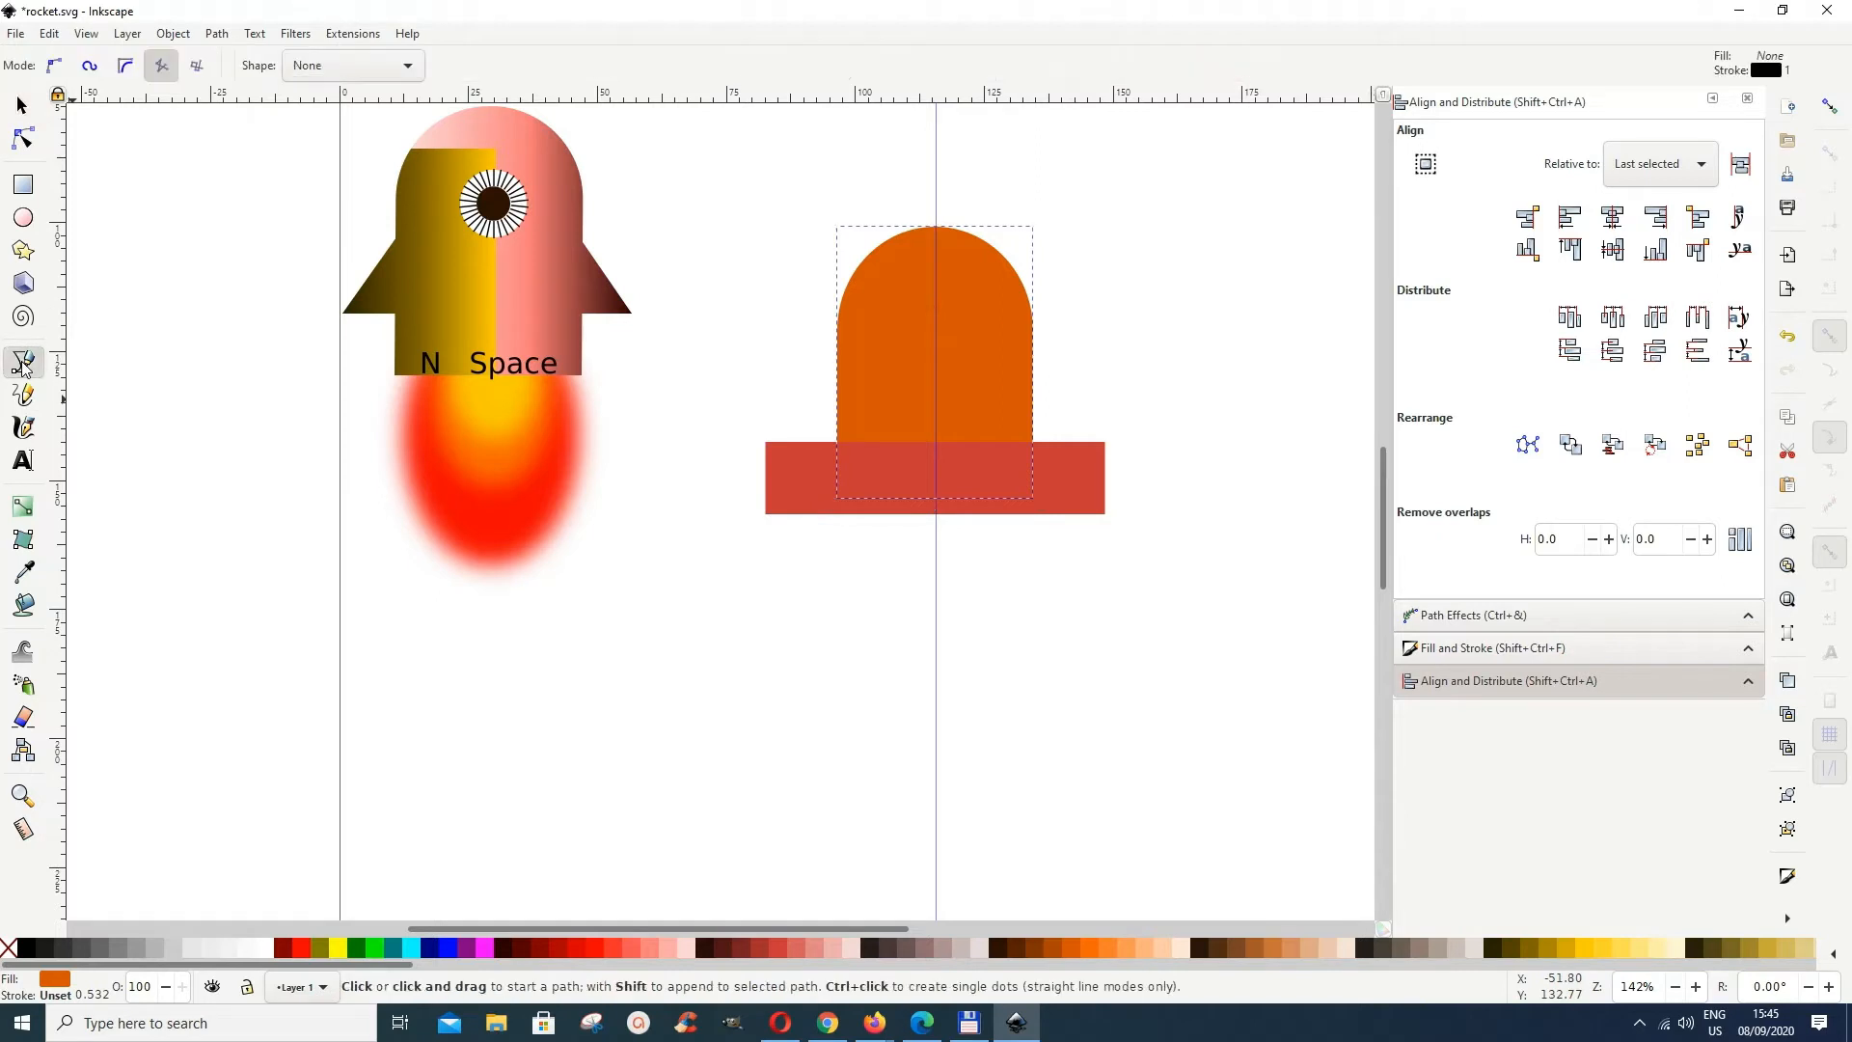
pyautogui.click(164, 68)
pyautogui.click(938, 230)
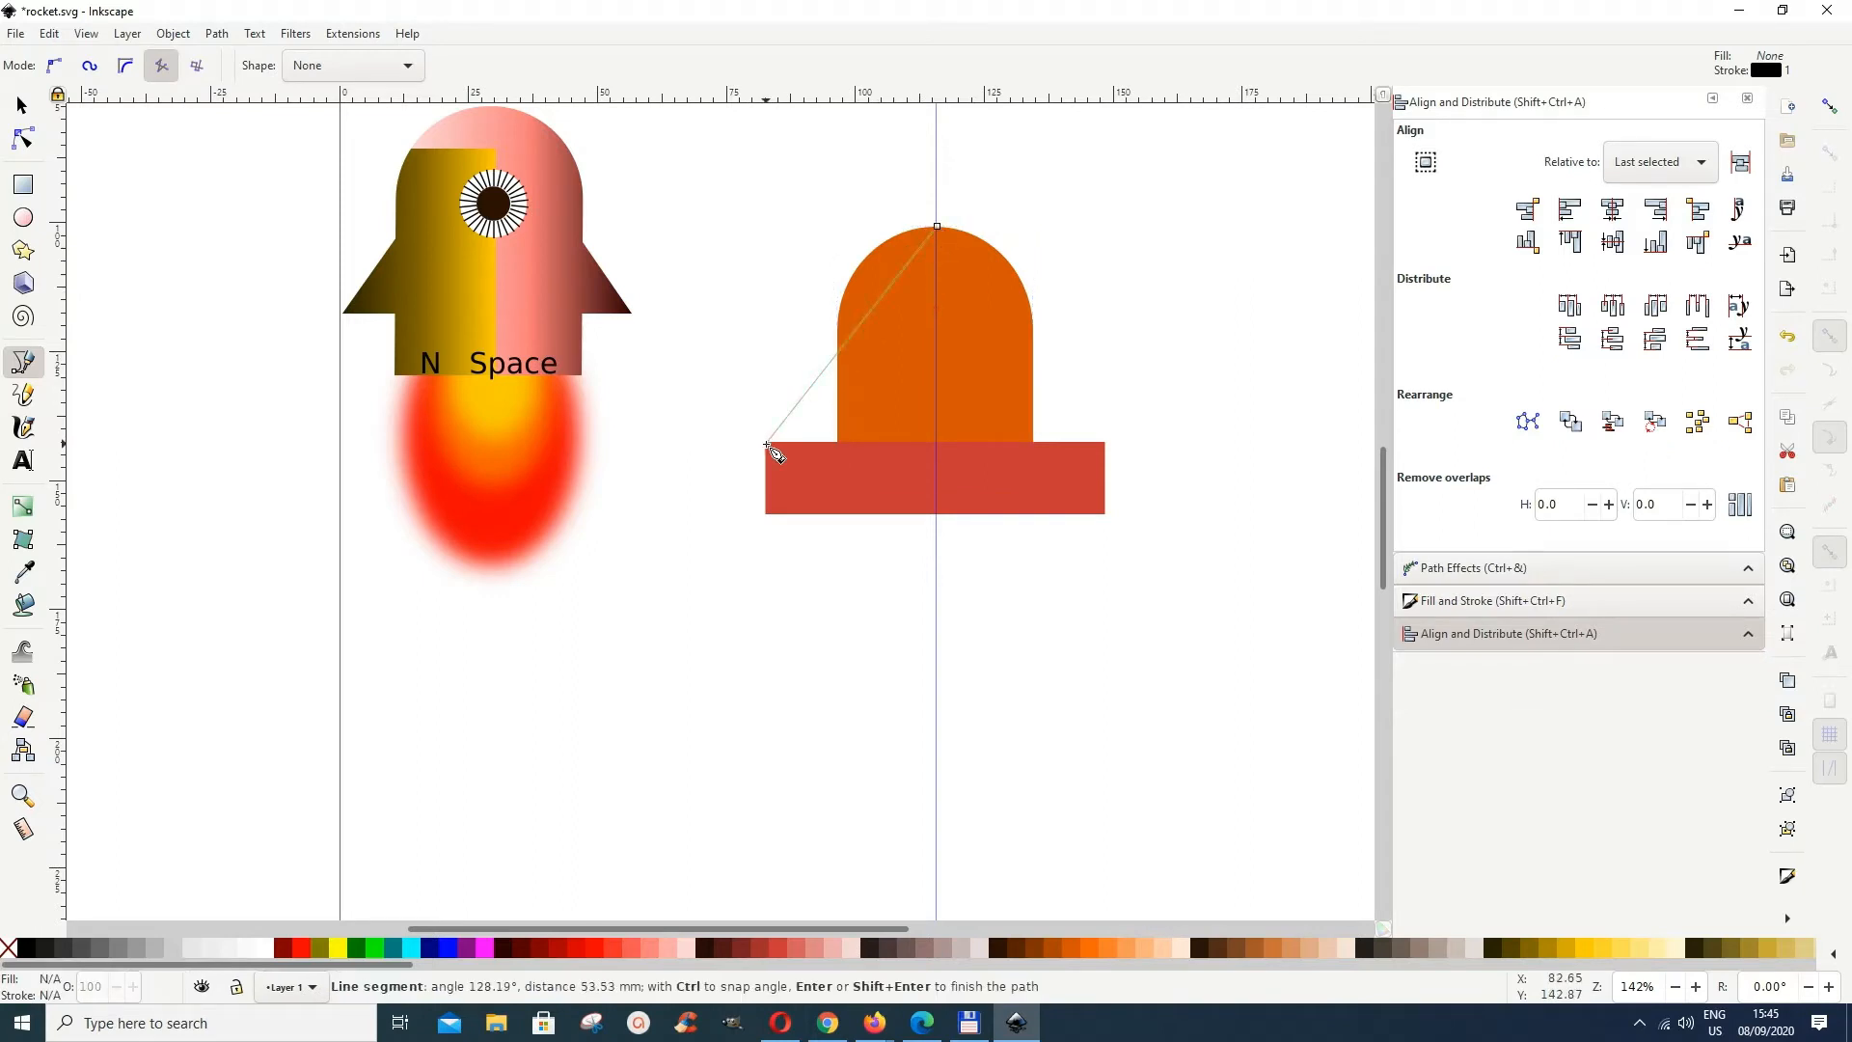
pyautogui.click(768, 445)
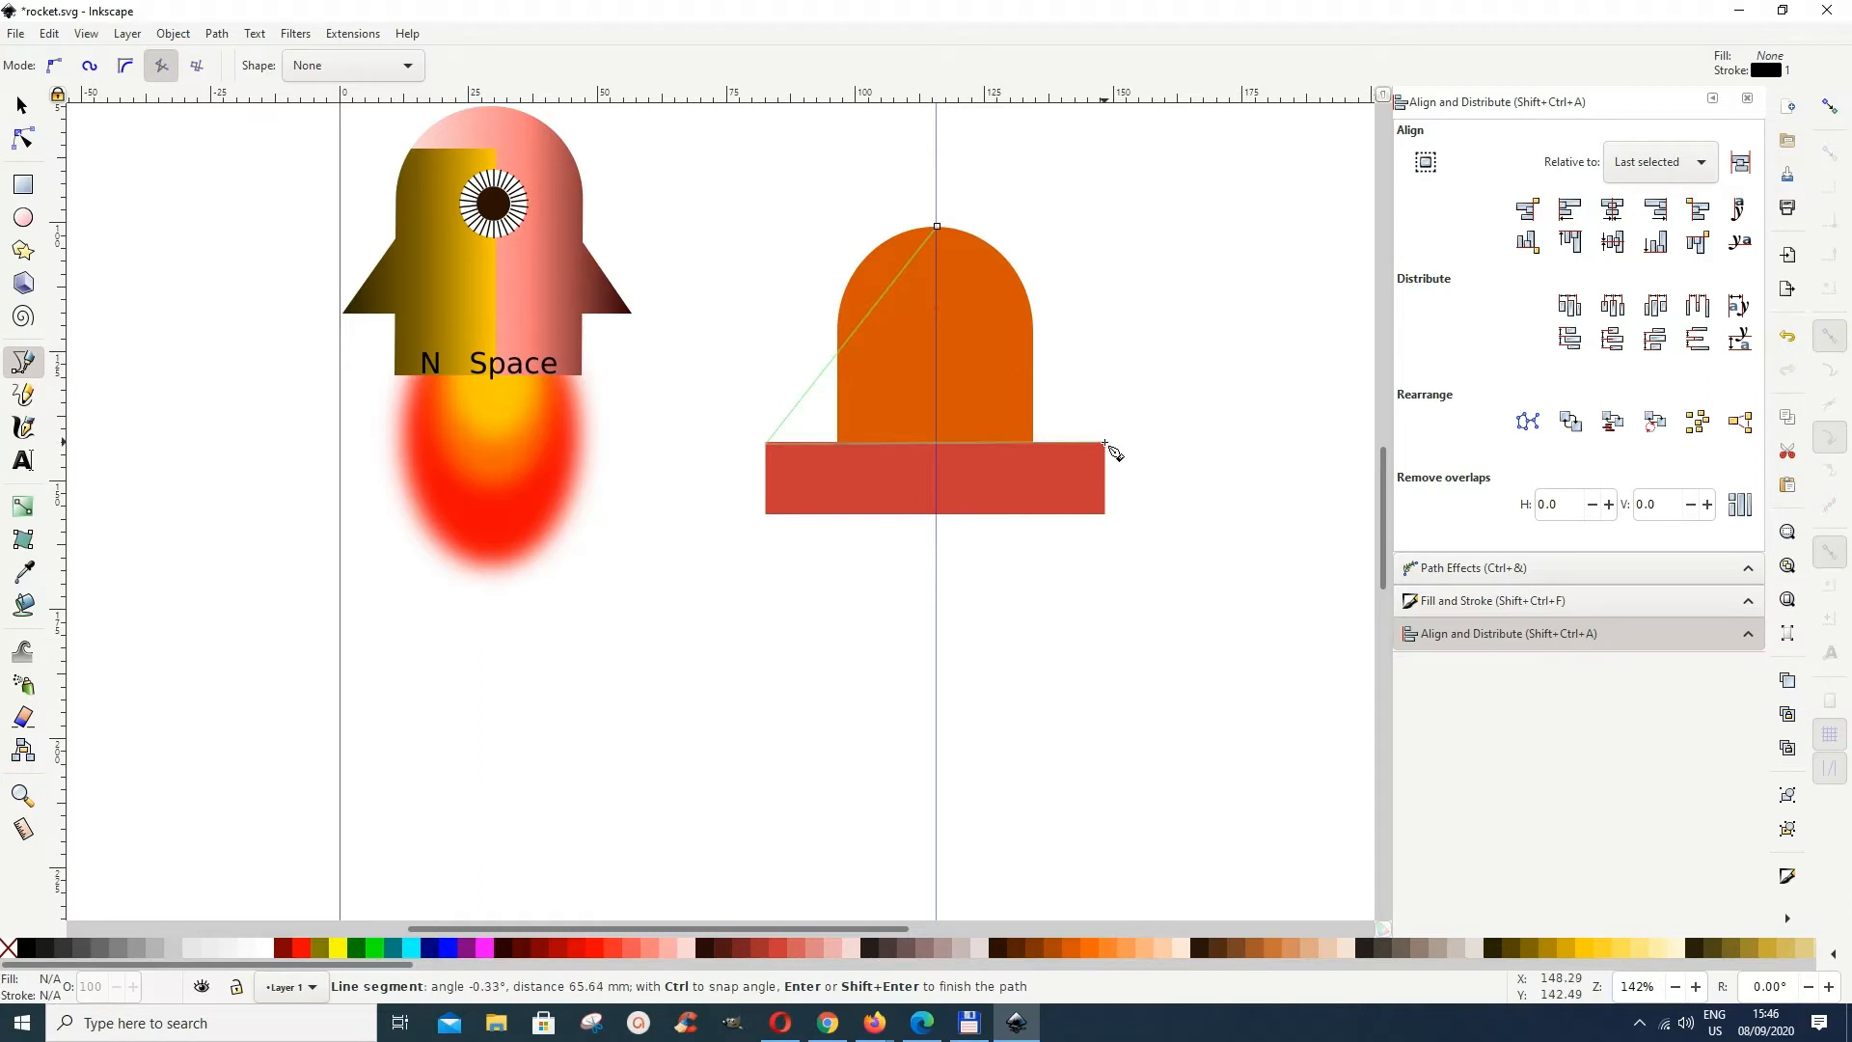
pyautogui.click(1105, 443)
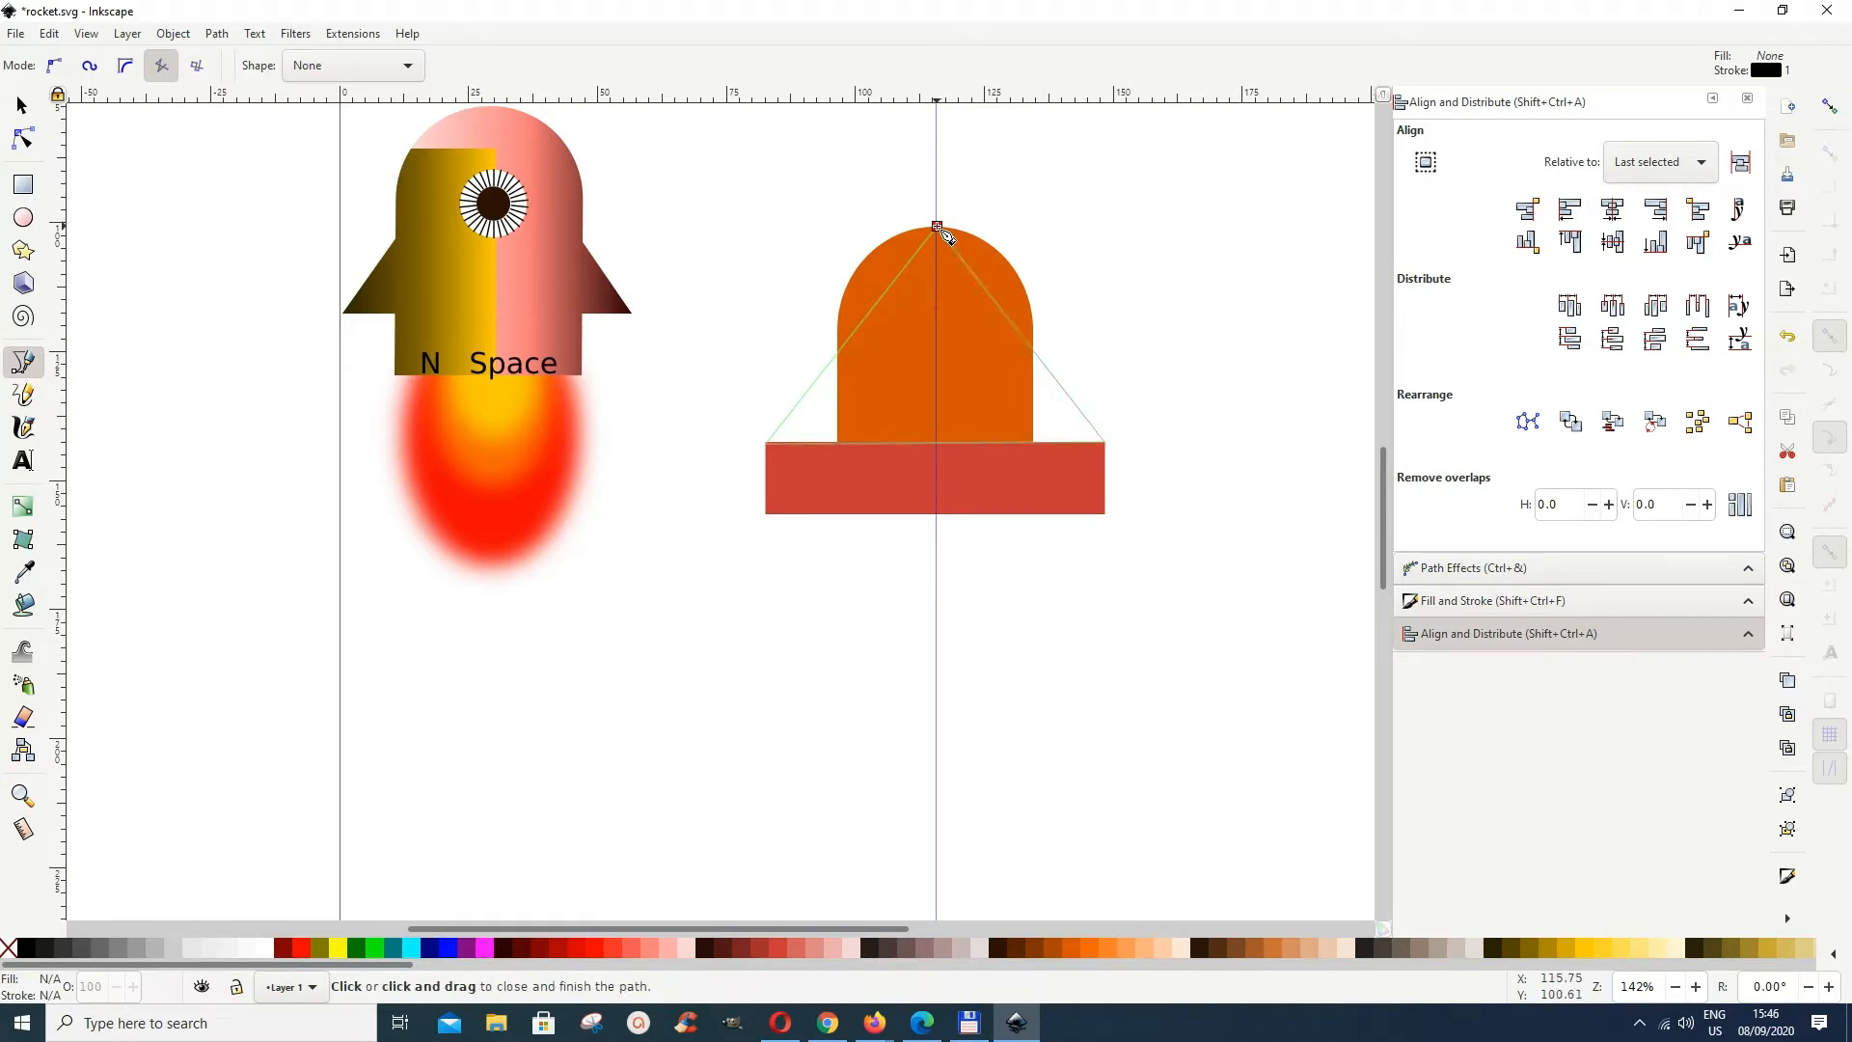
pyautogui.click(938, 227)
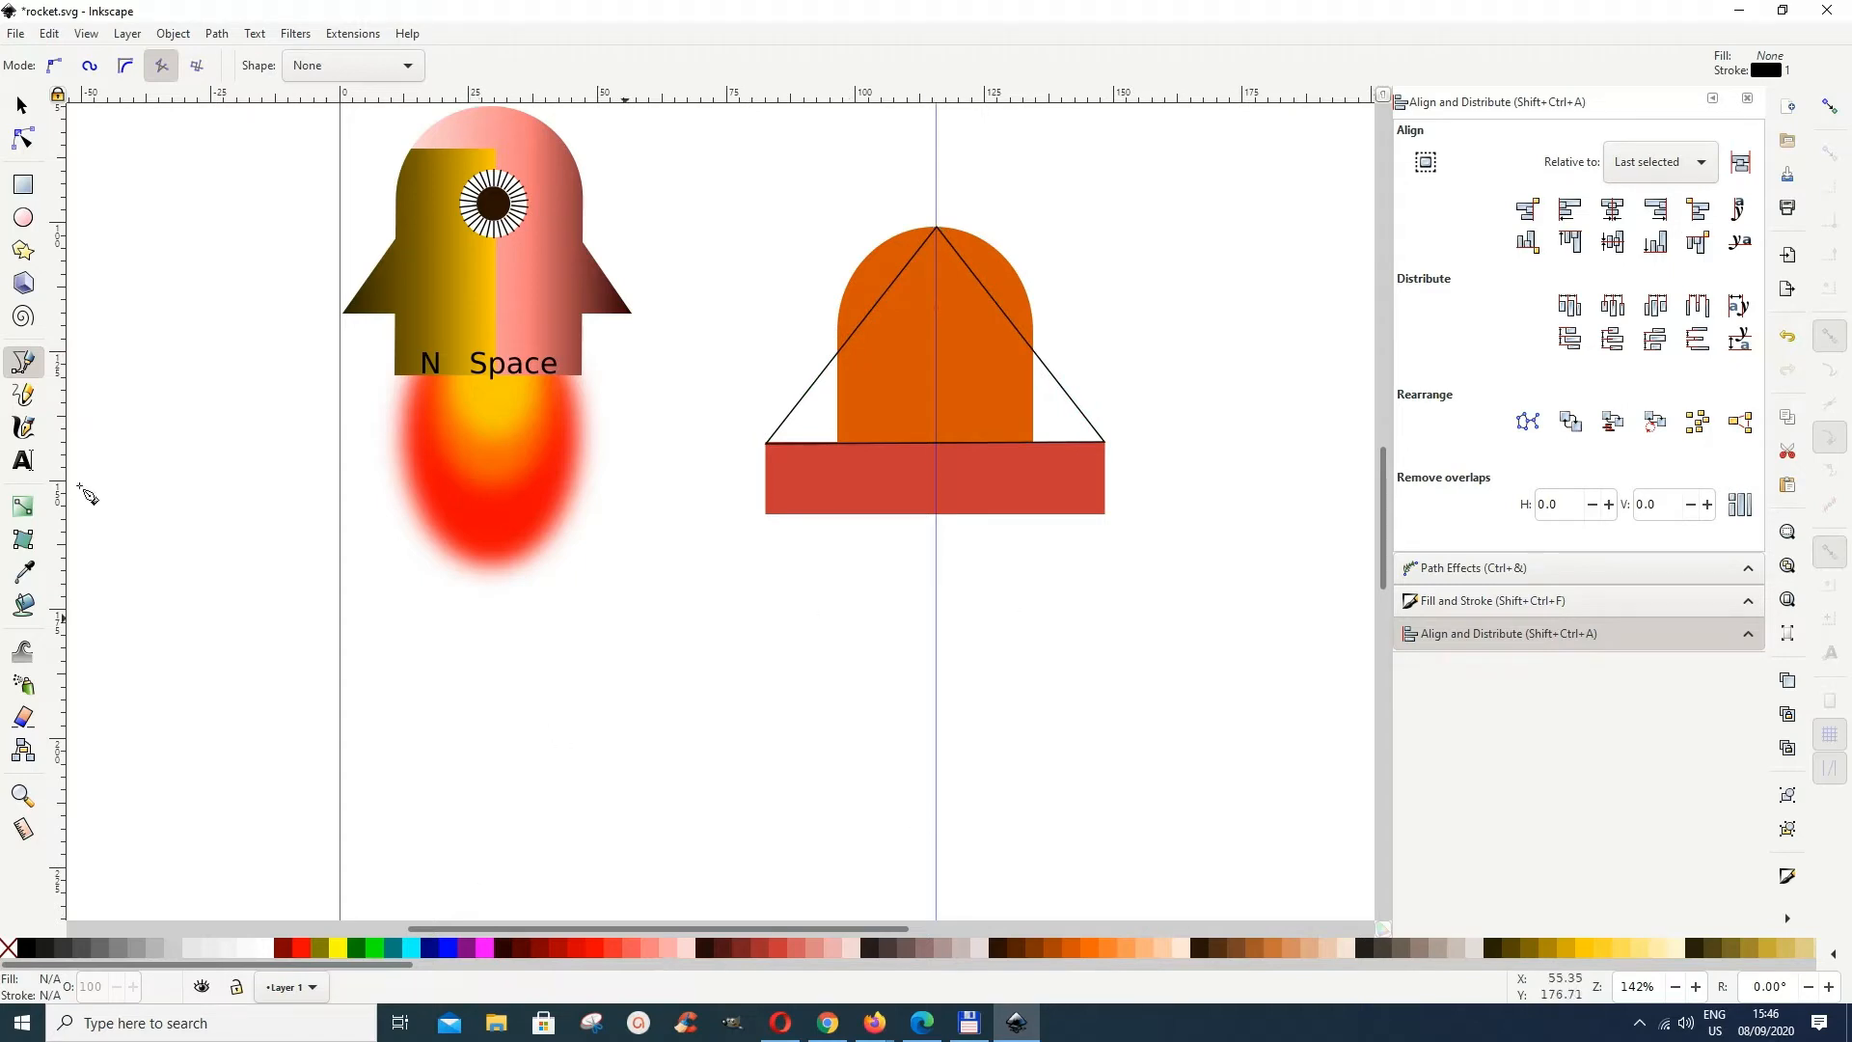
# Step: Fill the triangle over the orange body with a muted greyish brown
pyautogui.click(21, 104)
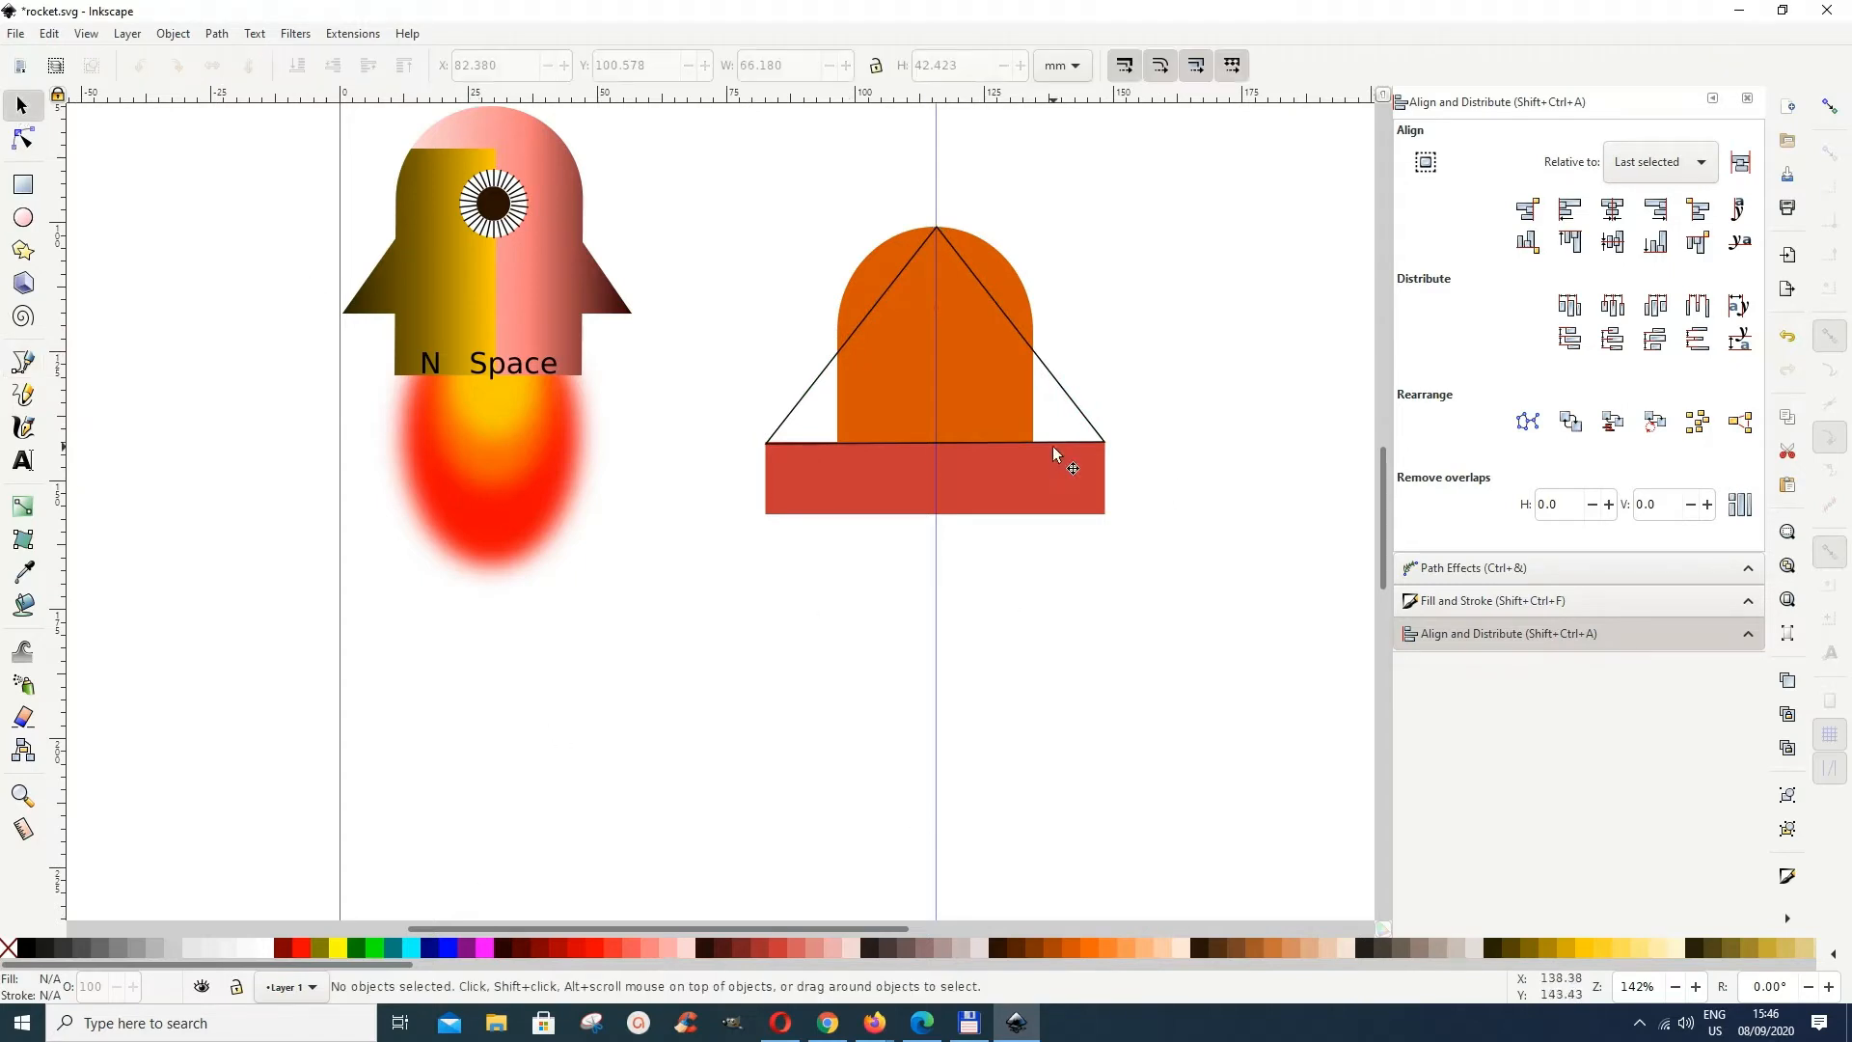
pyautogui.click(1086, 445)
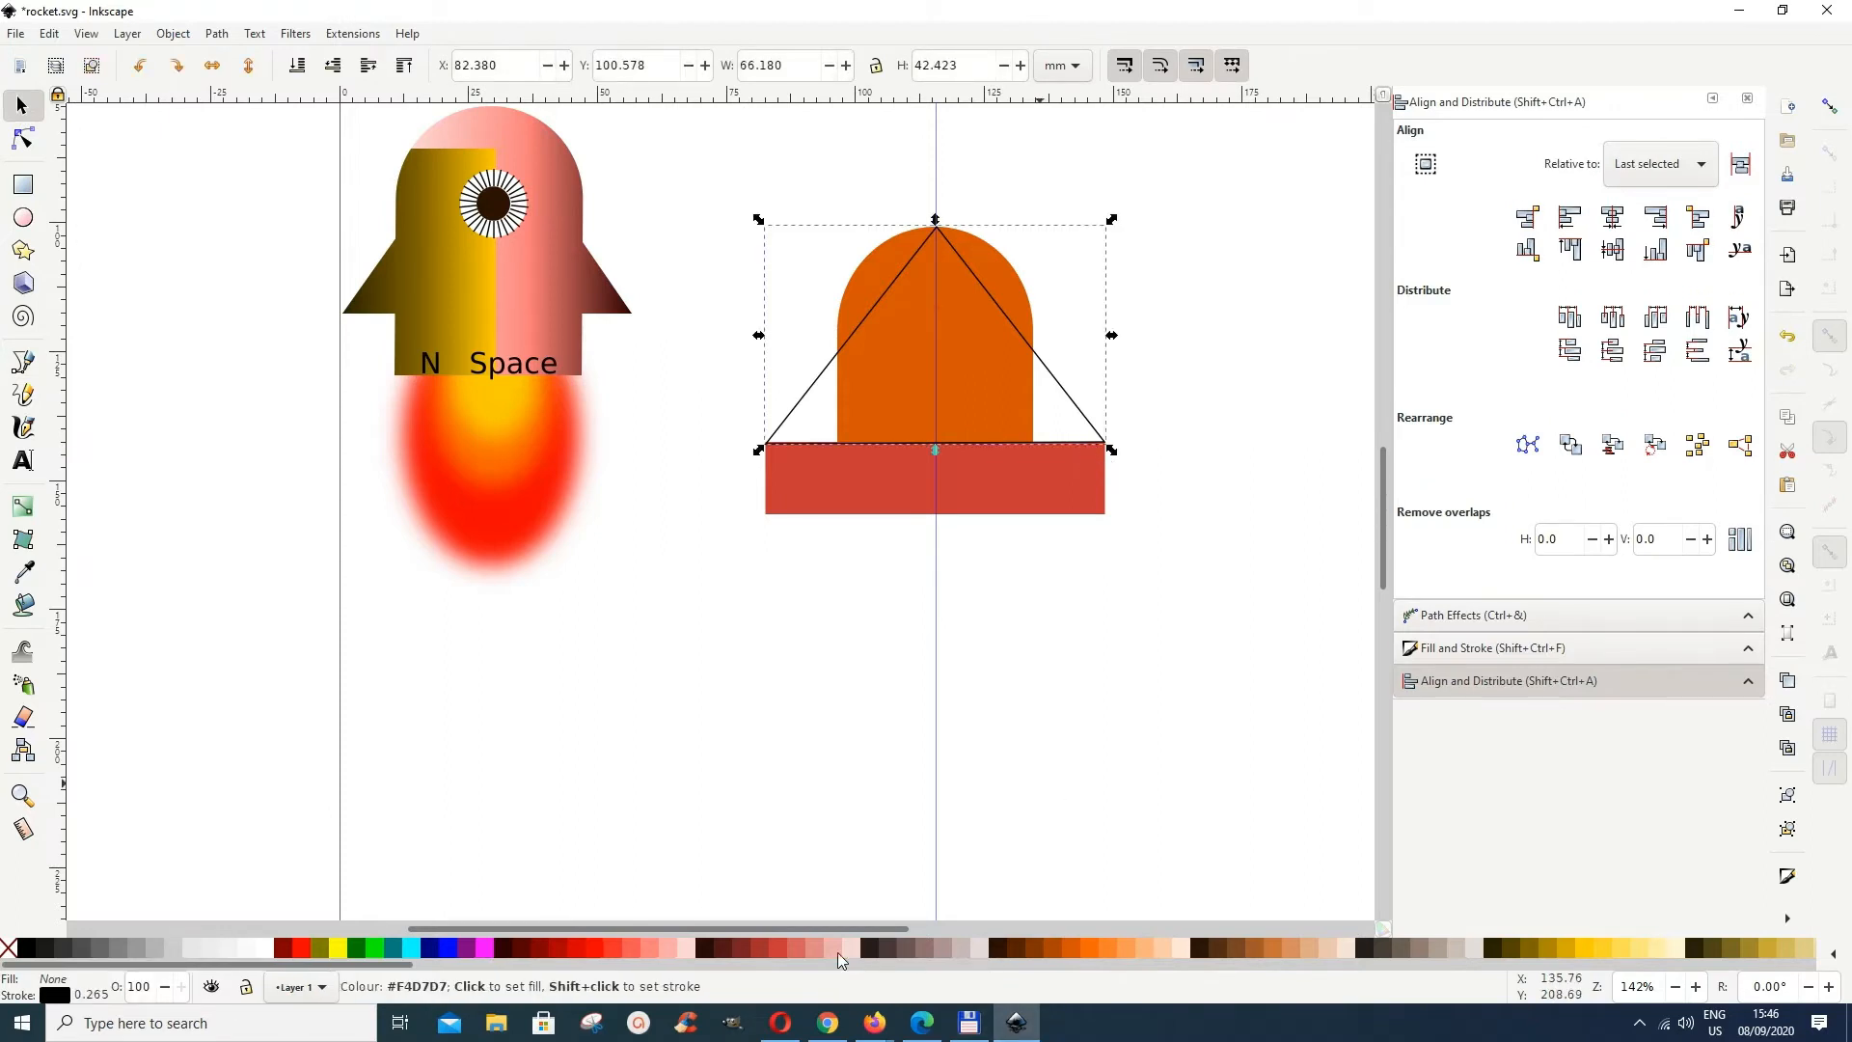
pyautogui.click(926, 948)
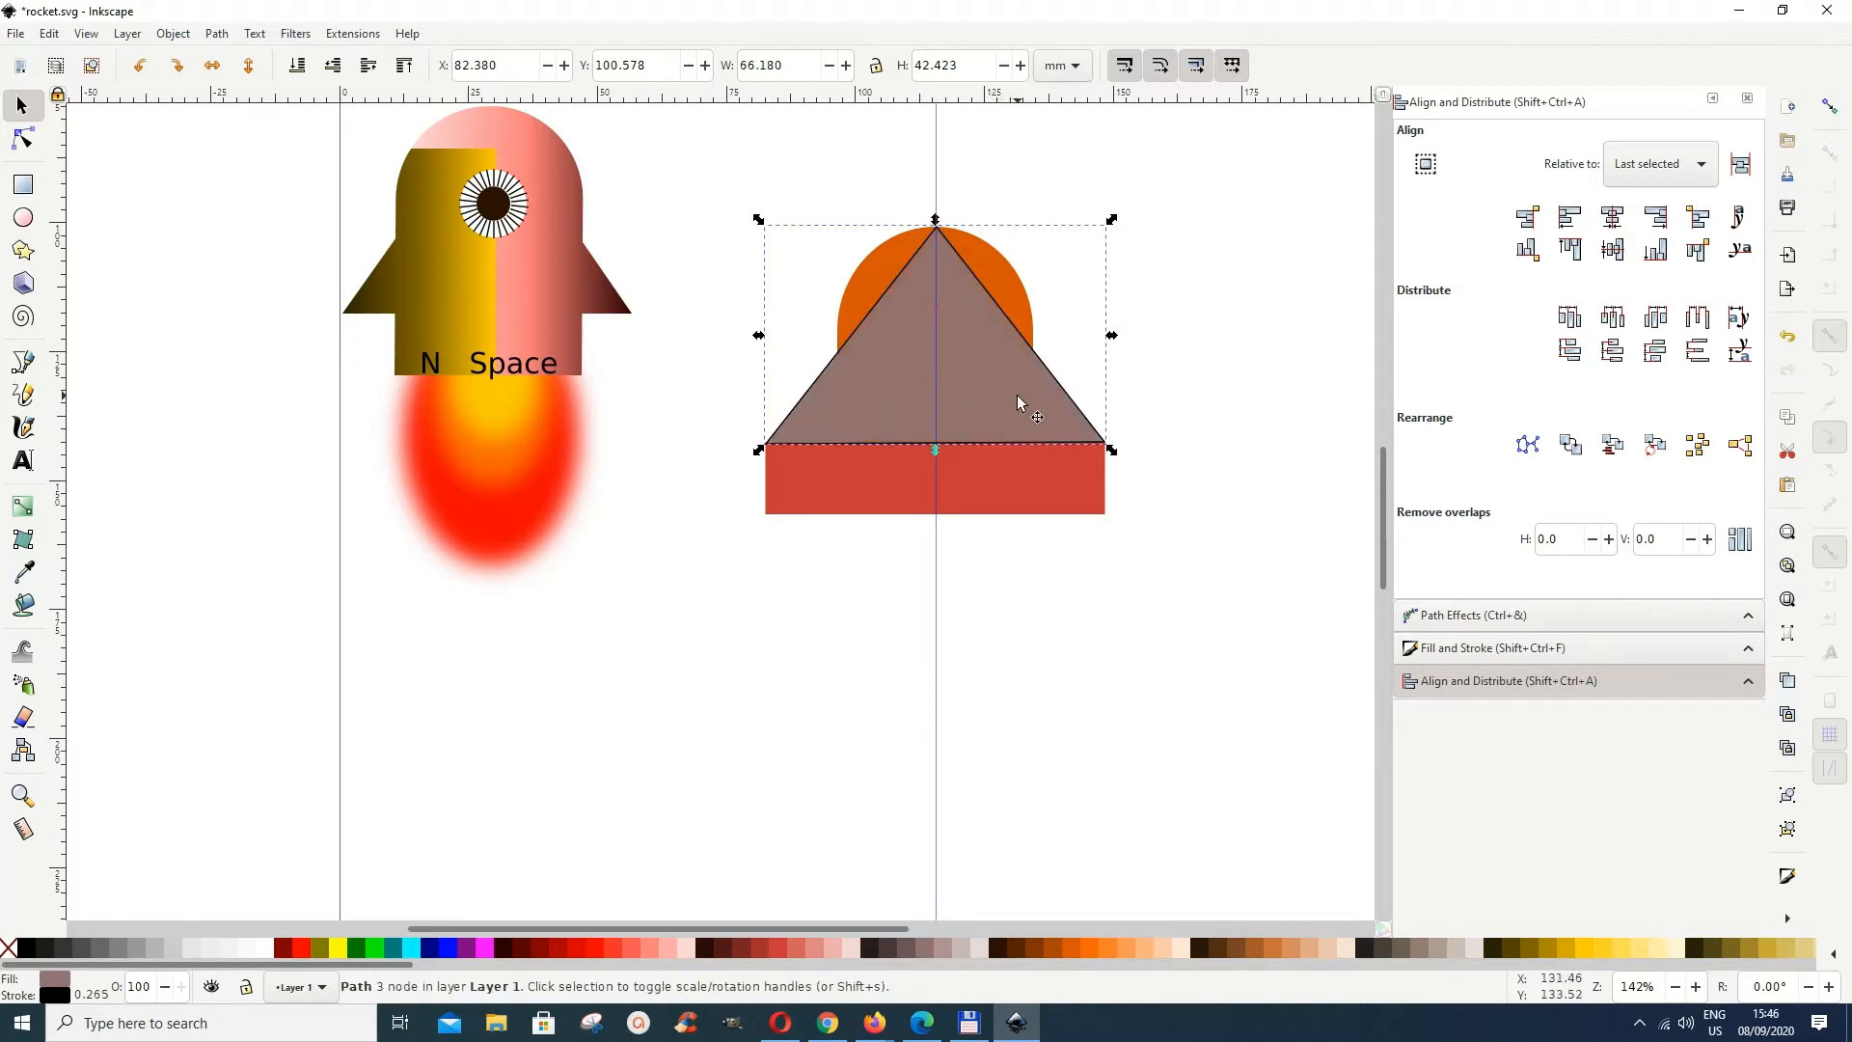
# Step: Unite the brown triangle with the orange body into one path and delete the red rectangle
pyautogui.keyDown('shift'); pyautogui.click(1019, 309); pyautogui.keyUp('shift')
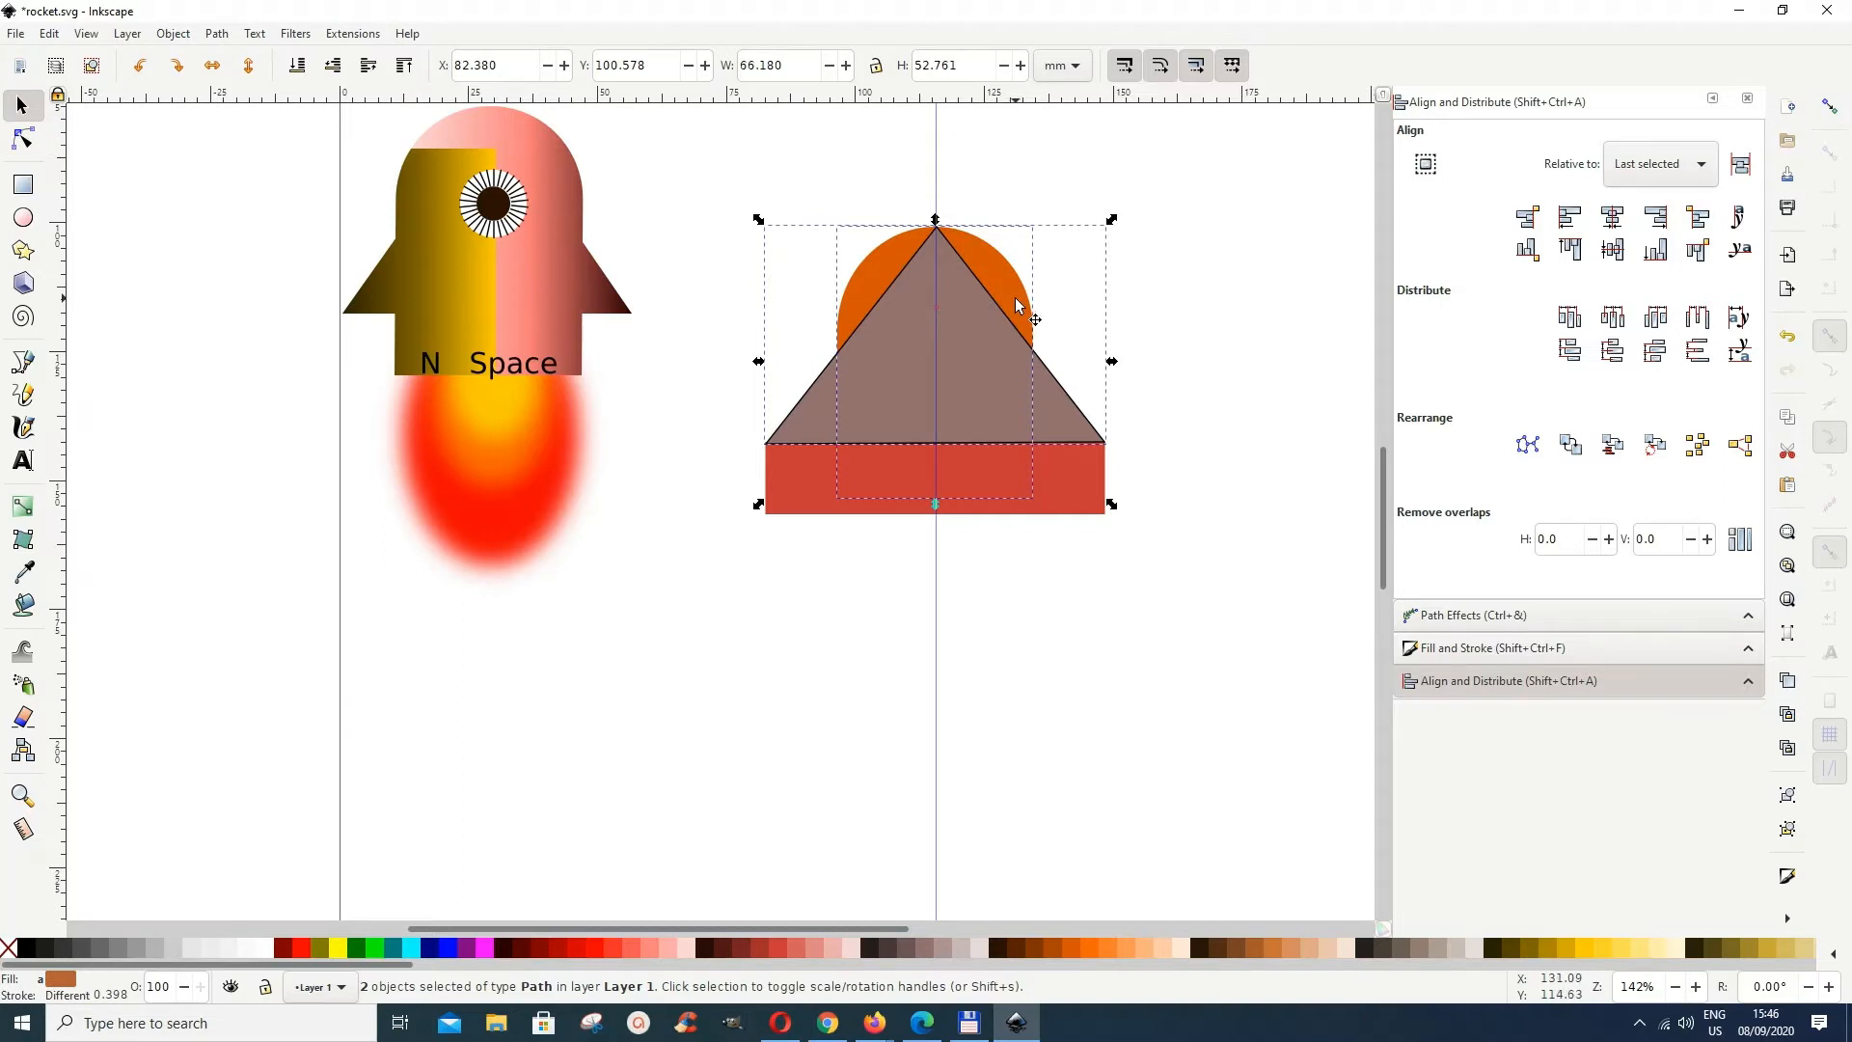
pyautogui.click(216, 34)
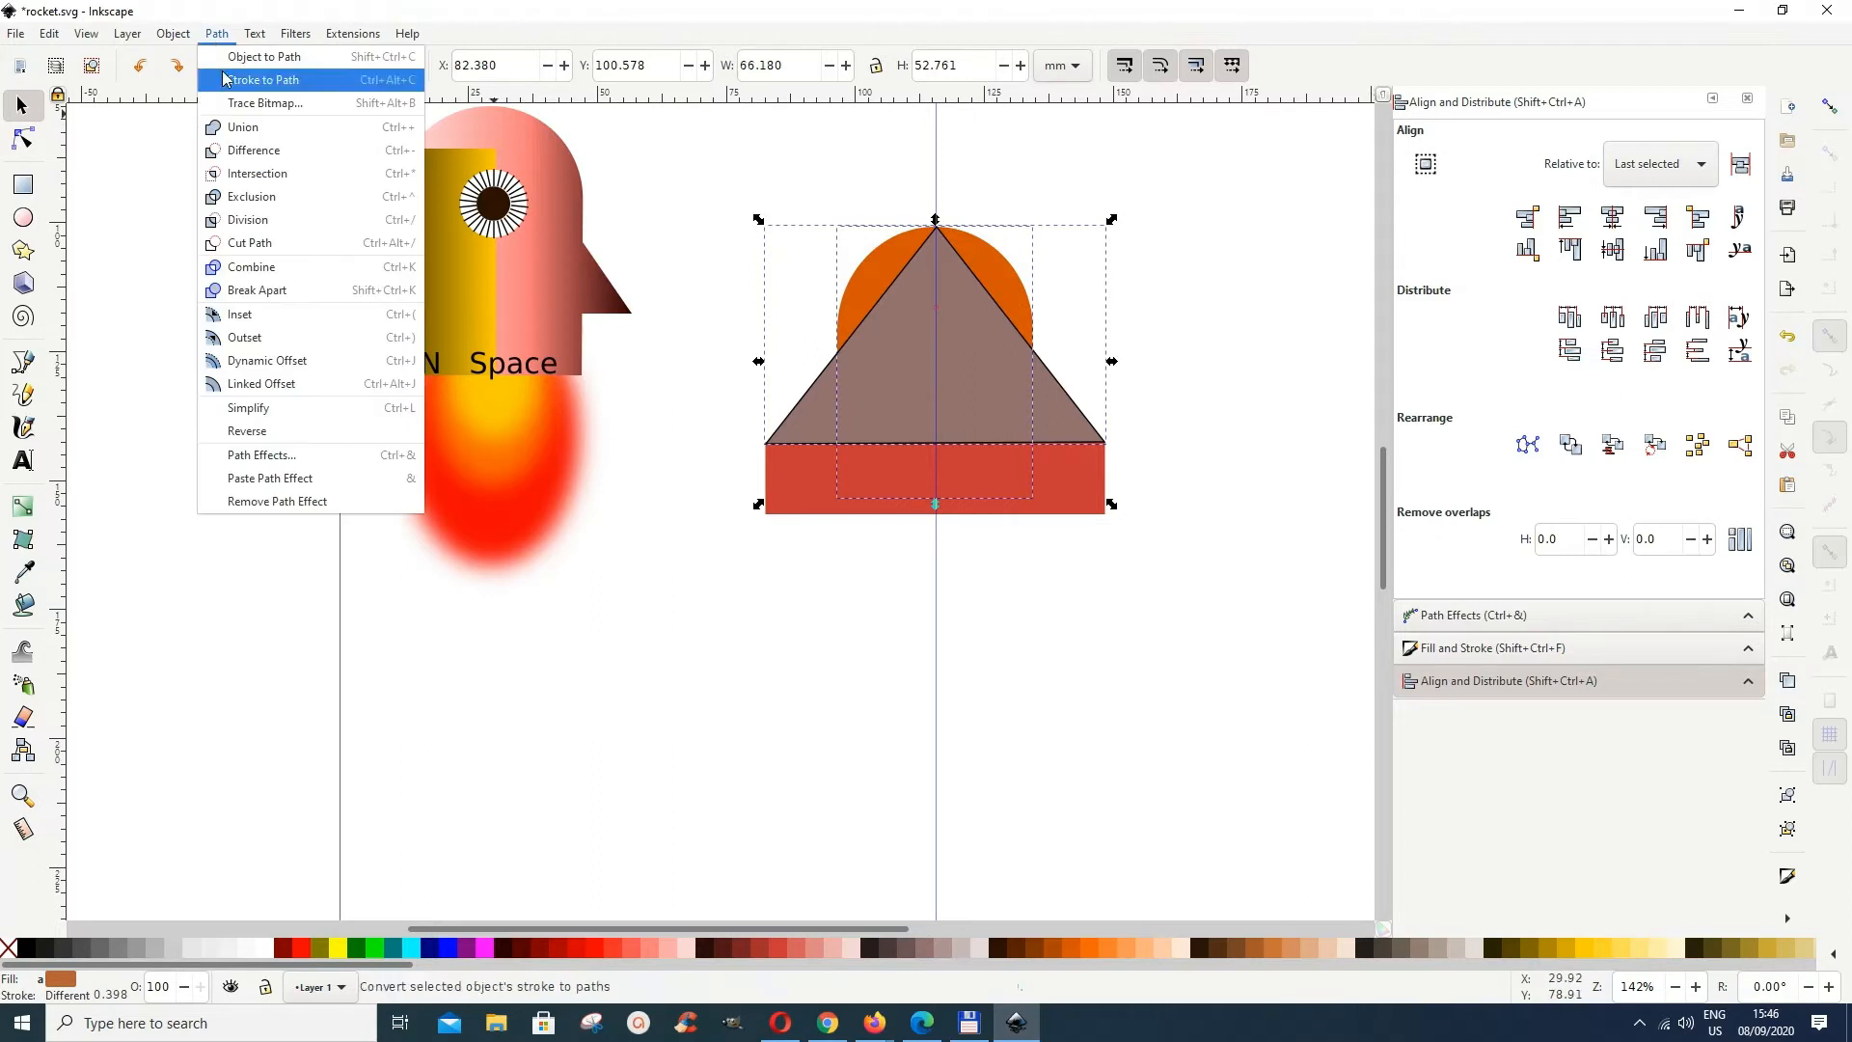
pyautogui.click(241, 131)
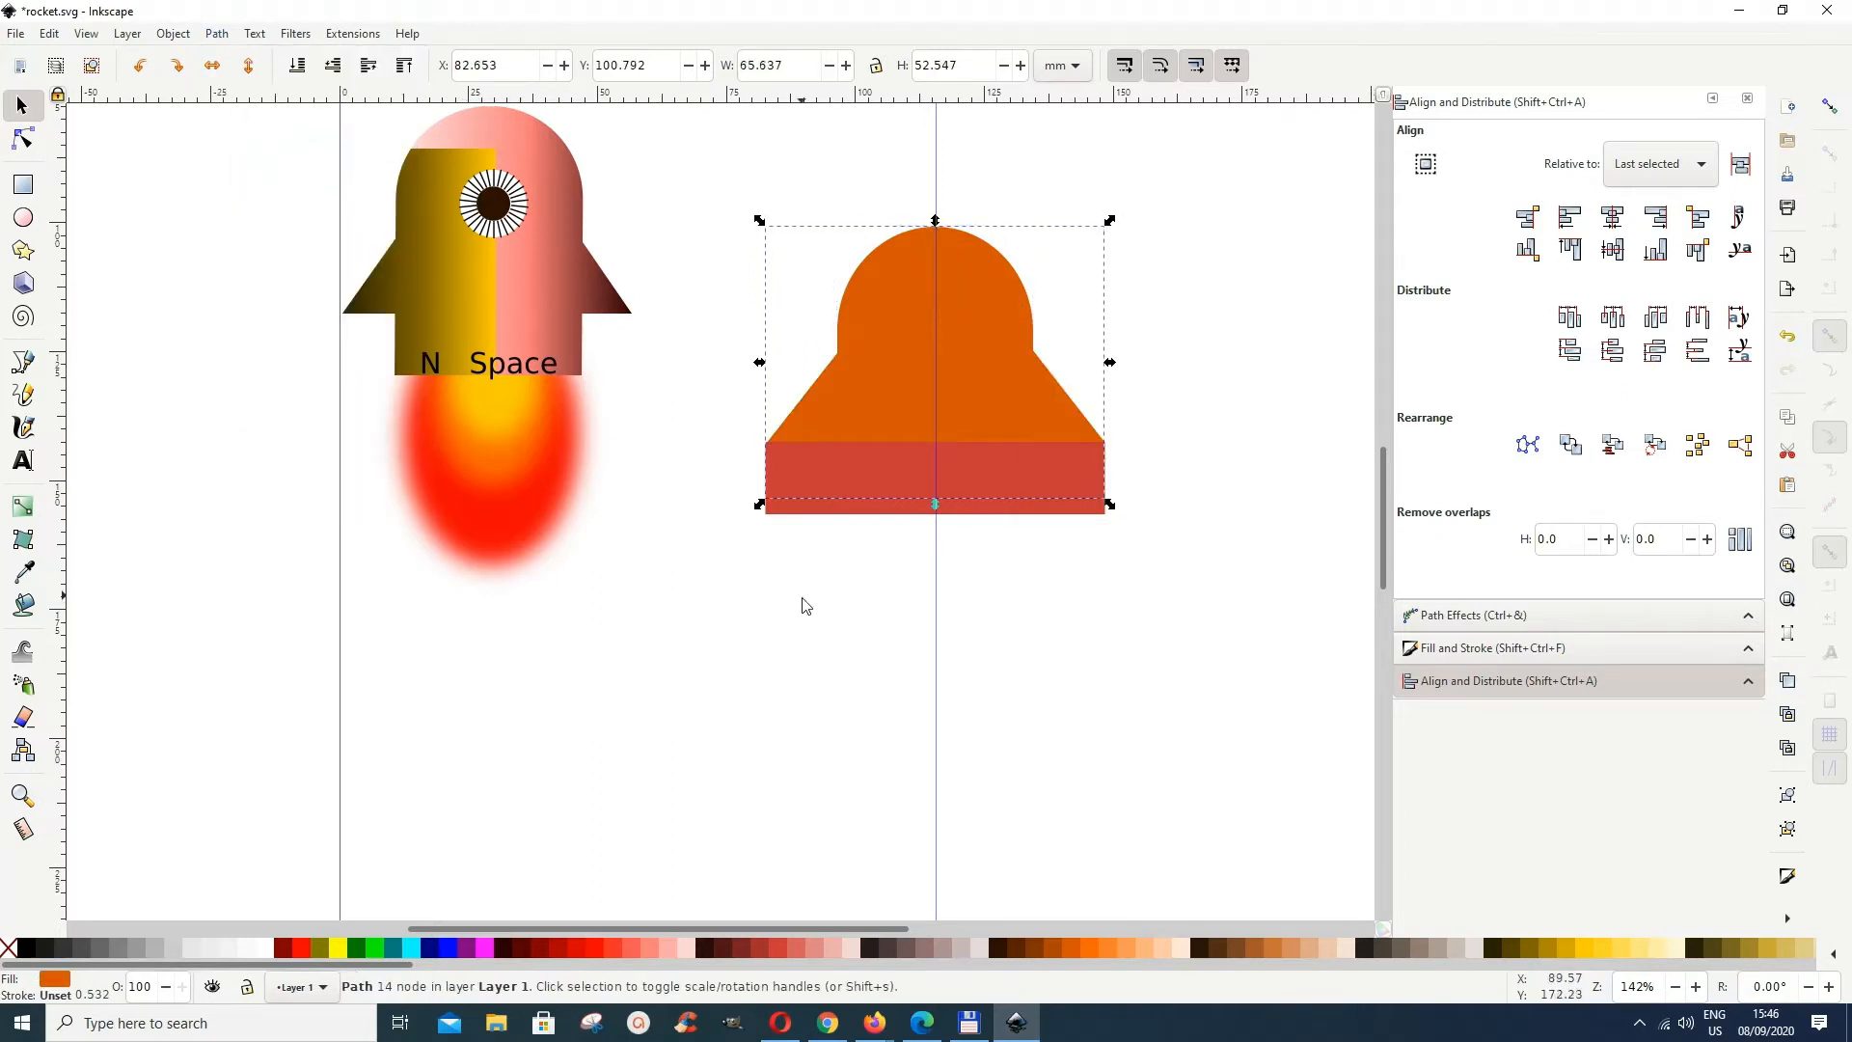
pyautogui.moveTo(837, 500); pyautogui.dragTo(699, 756)
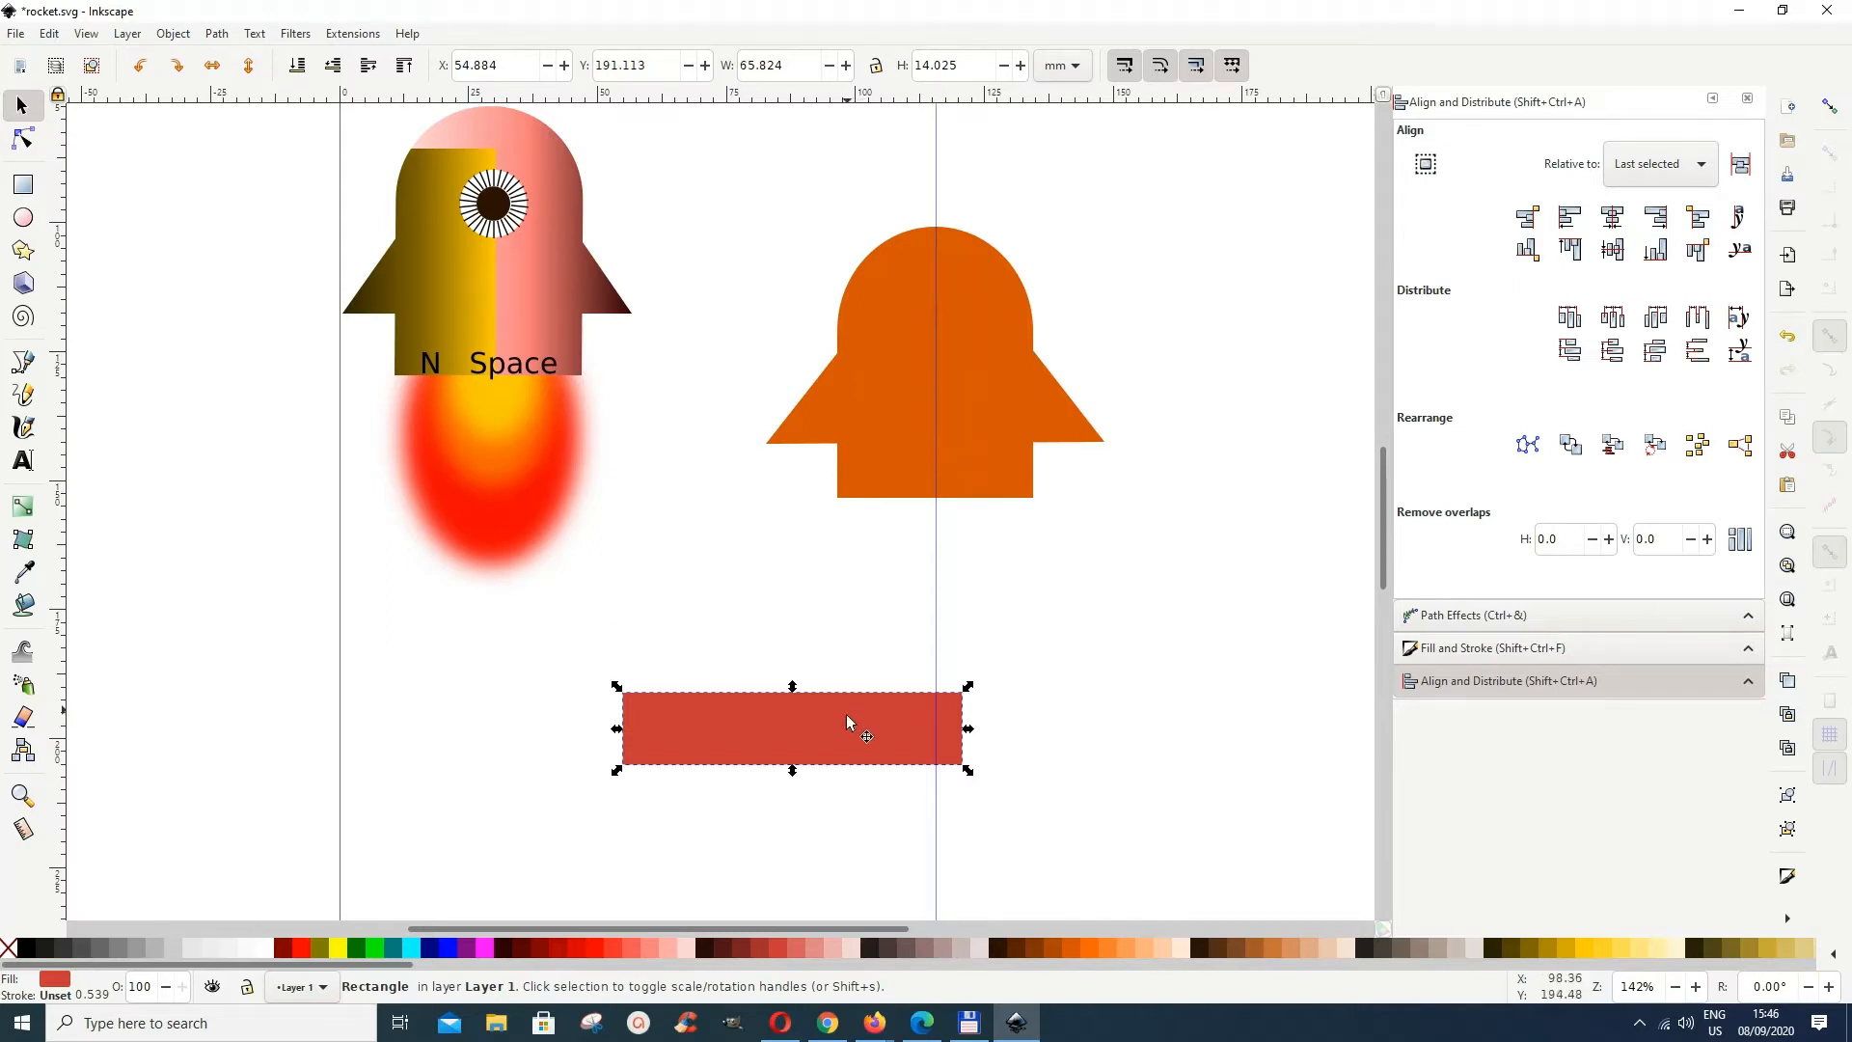
pyautogui.press('Delete')
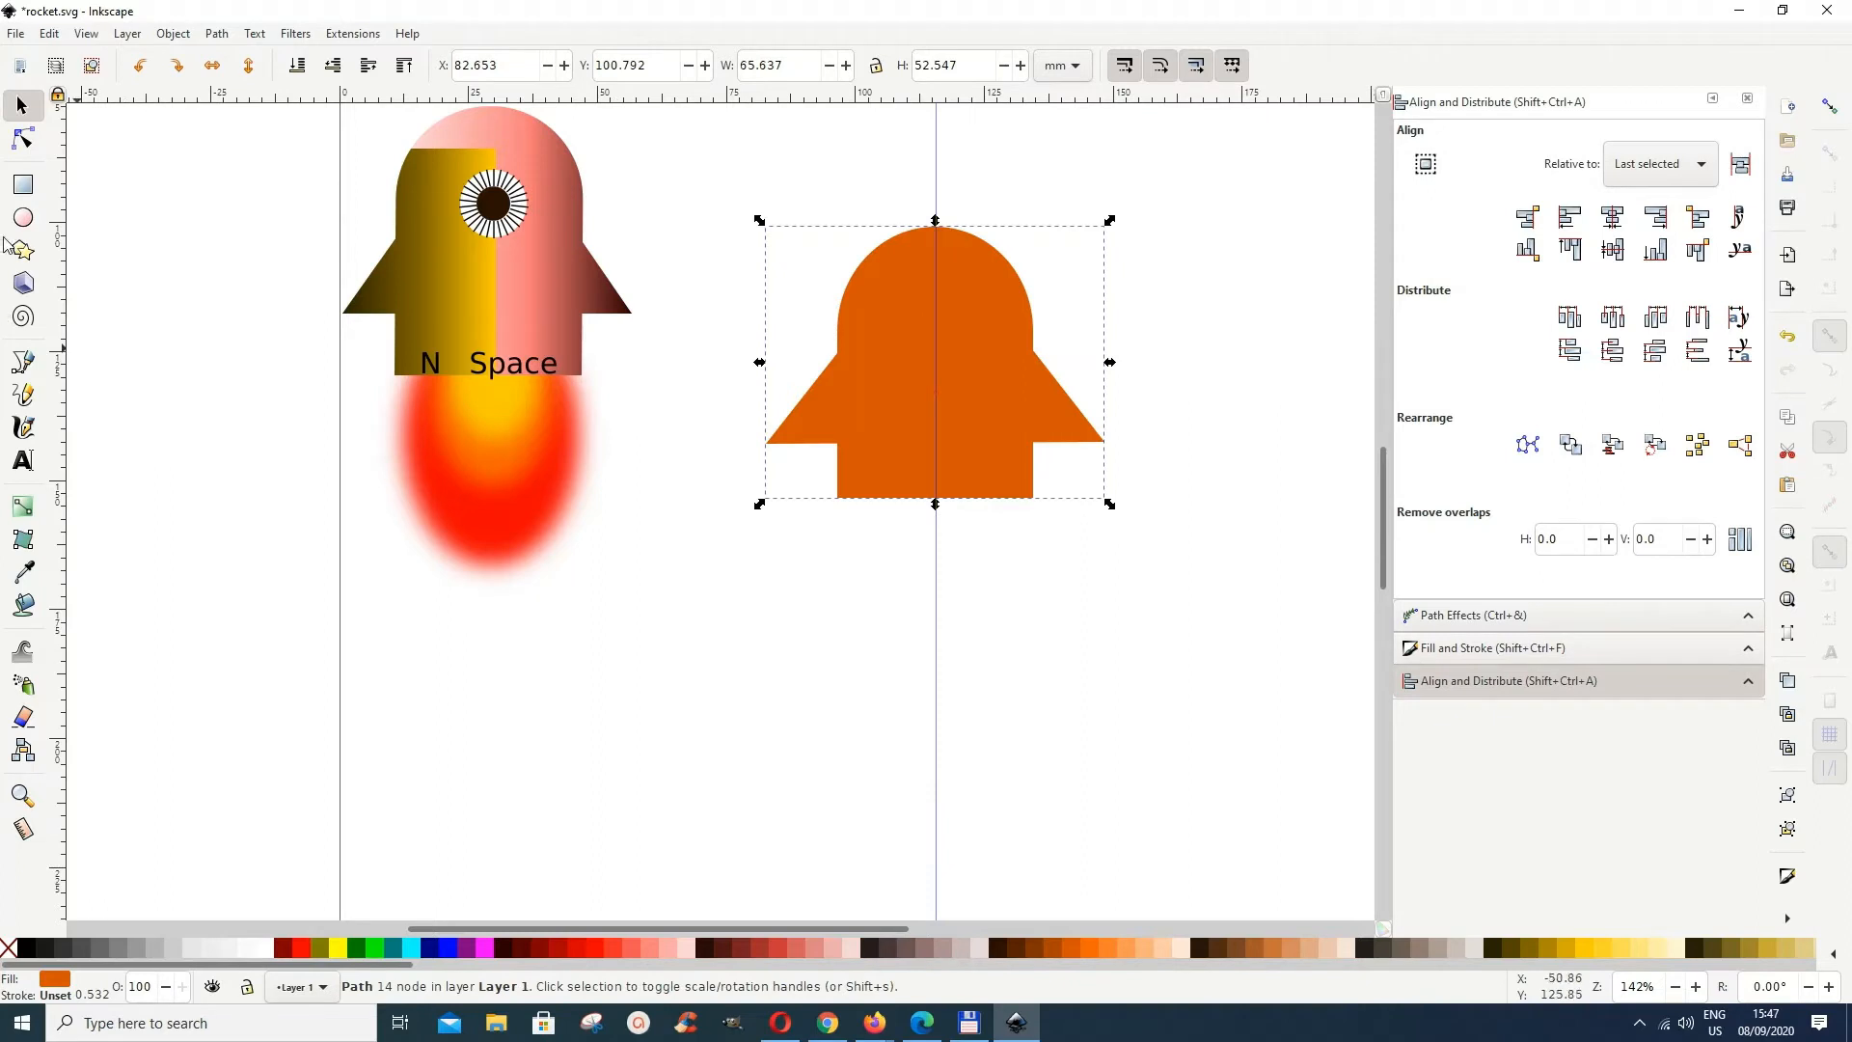
# Step: Draw a rectangle about 54 mm wide and 45 mm high below the orange rocket and lower its fill alpha to 40
pyautogui.click(23, 189)
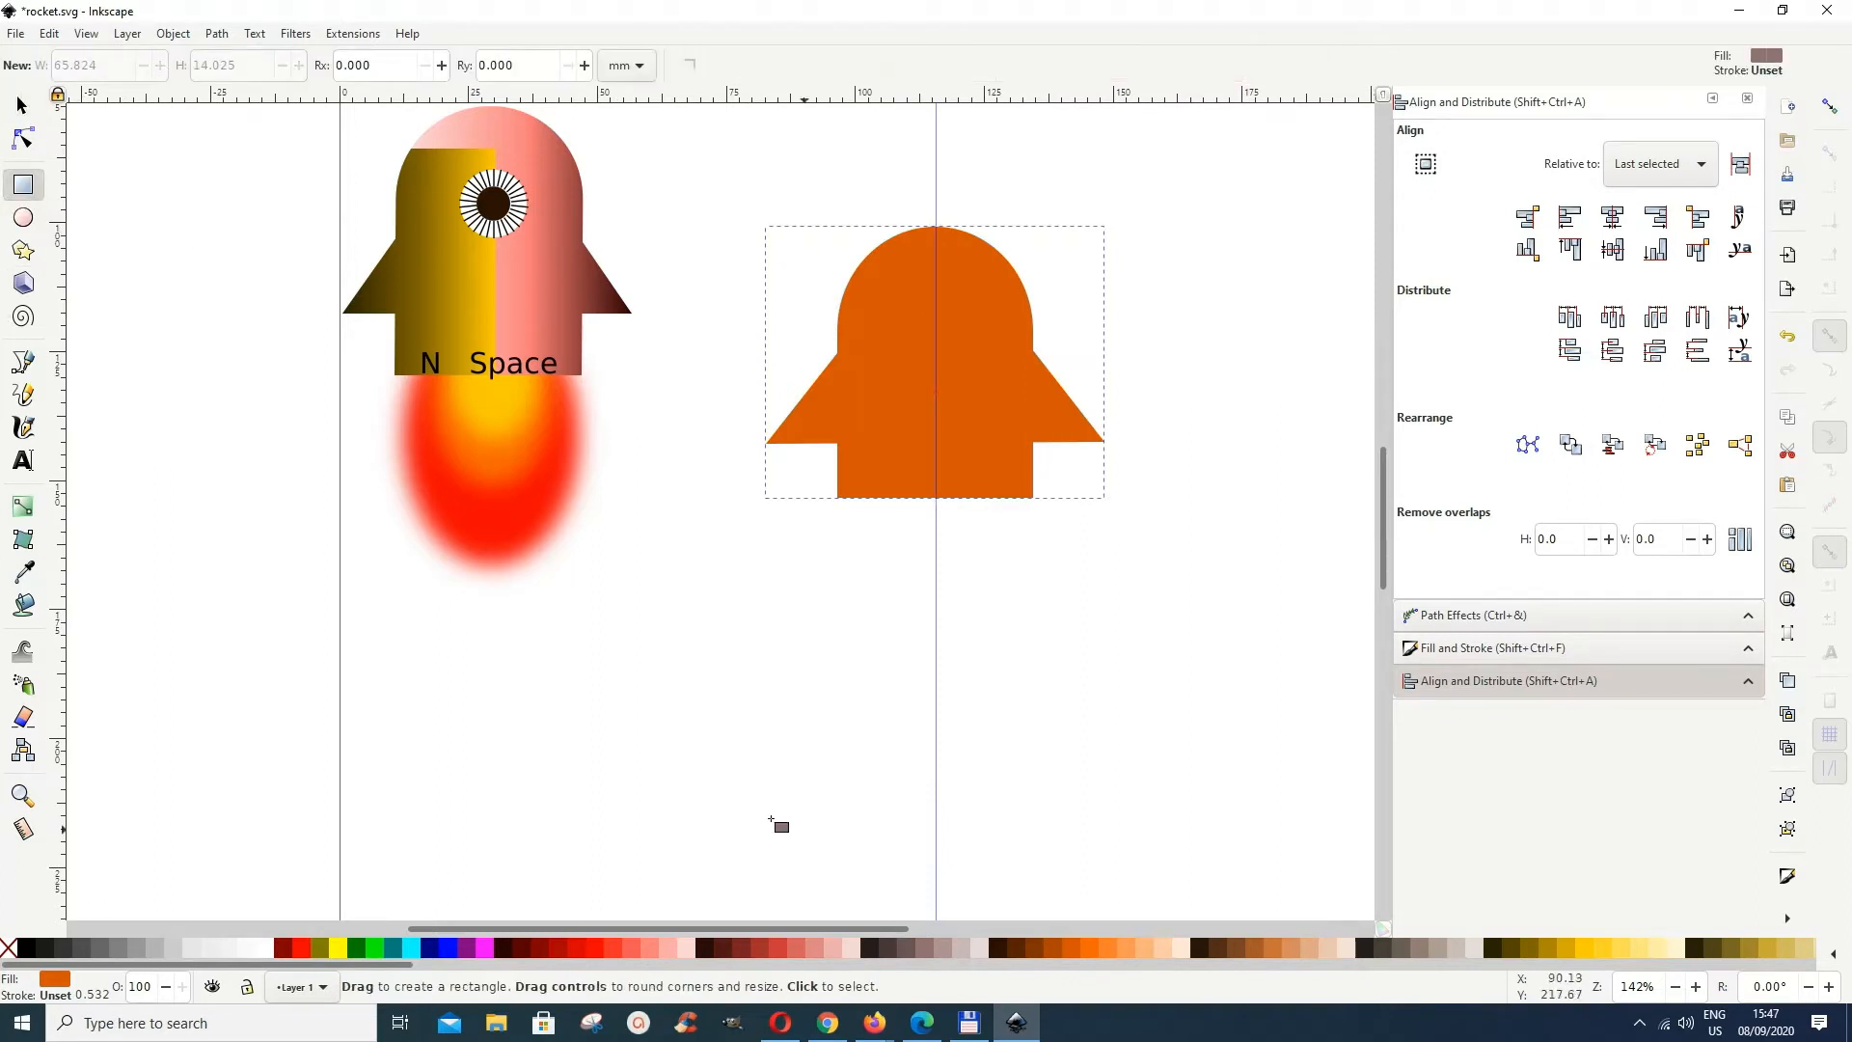
pyautogui.moveTo(783, 596)
pyautogui.mouseDown()
pyautogui.moveTo(828, 725)
pyautogui.moveTo(1082, 764)
pyautogui.moveTo(1094, 845)
pyautogui.moveTo(1065, 851)
pyautogui.moveTo(1059, 827)
pyautogui.mouseUp()
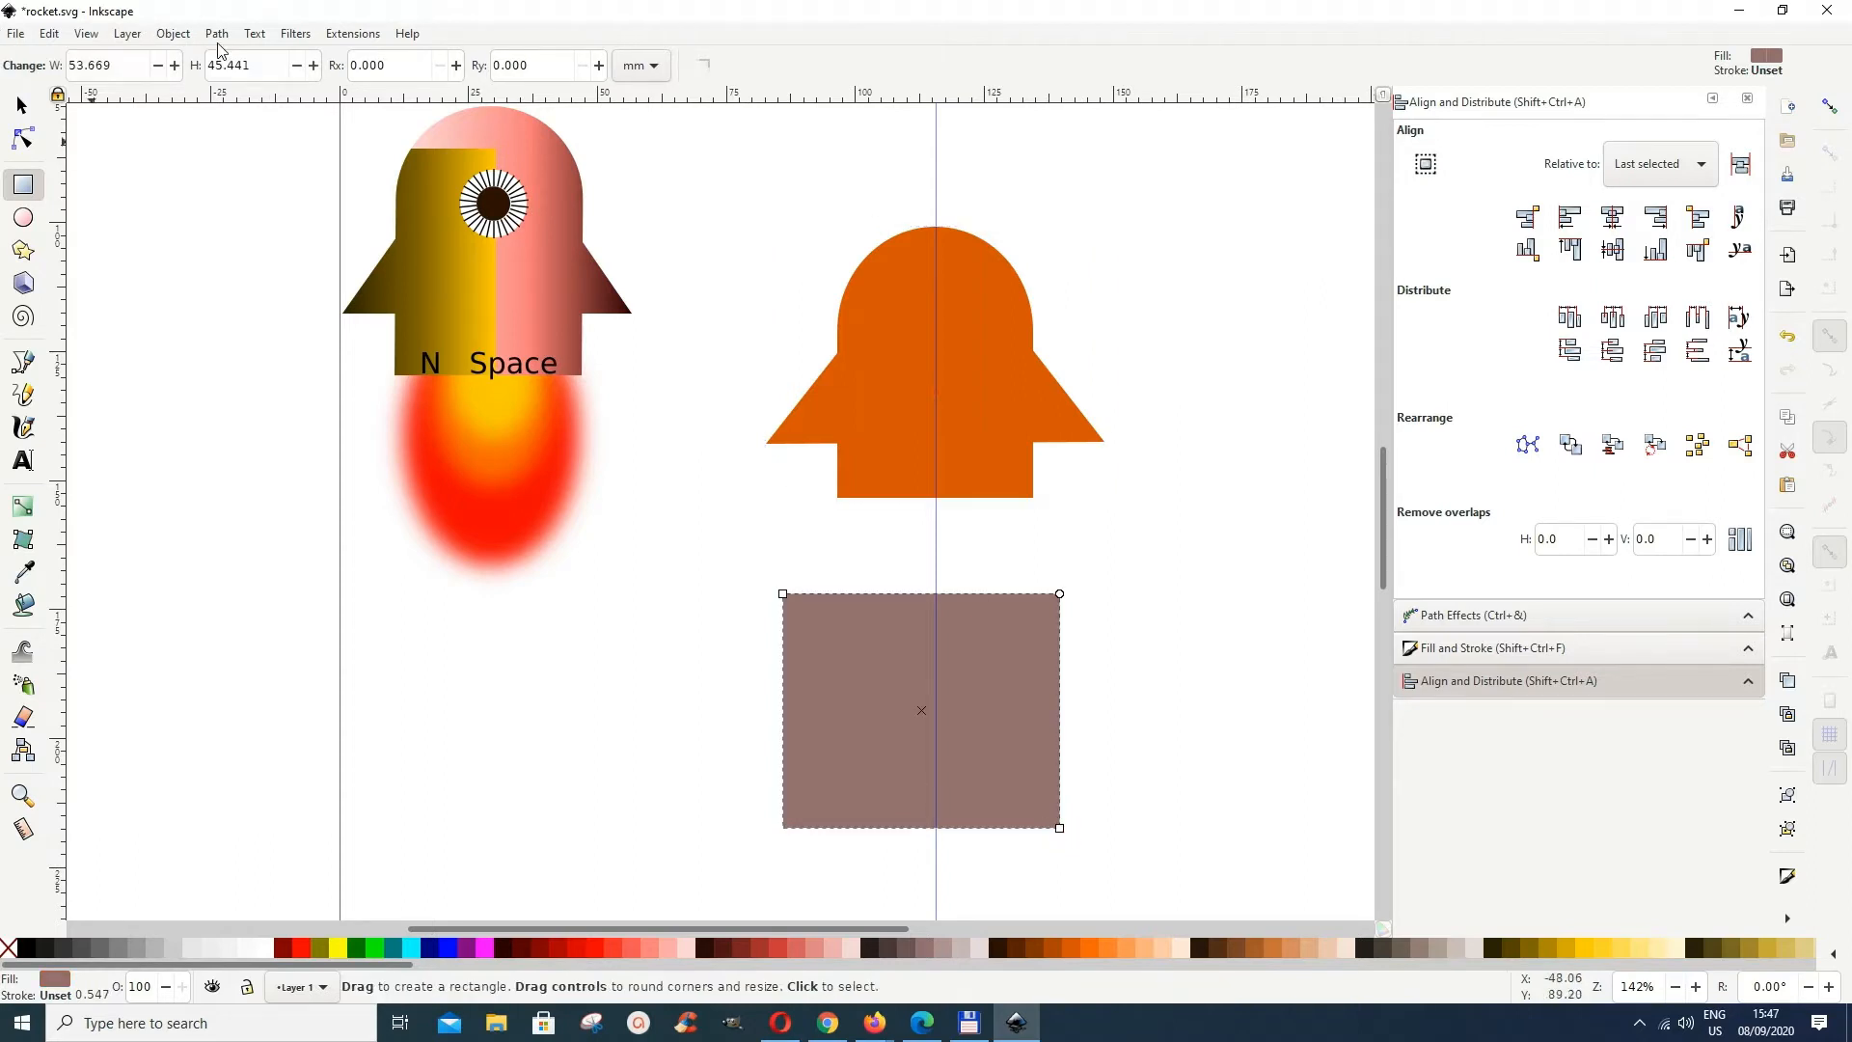
pyautogui.click(174, 33)
pyautogui.click(197, 77)
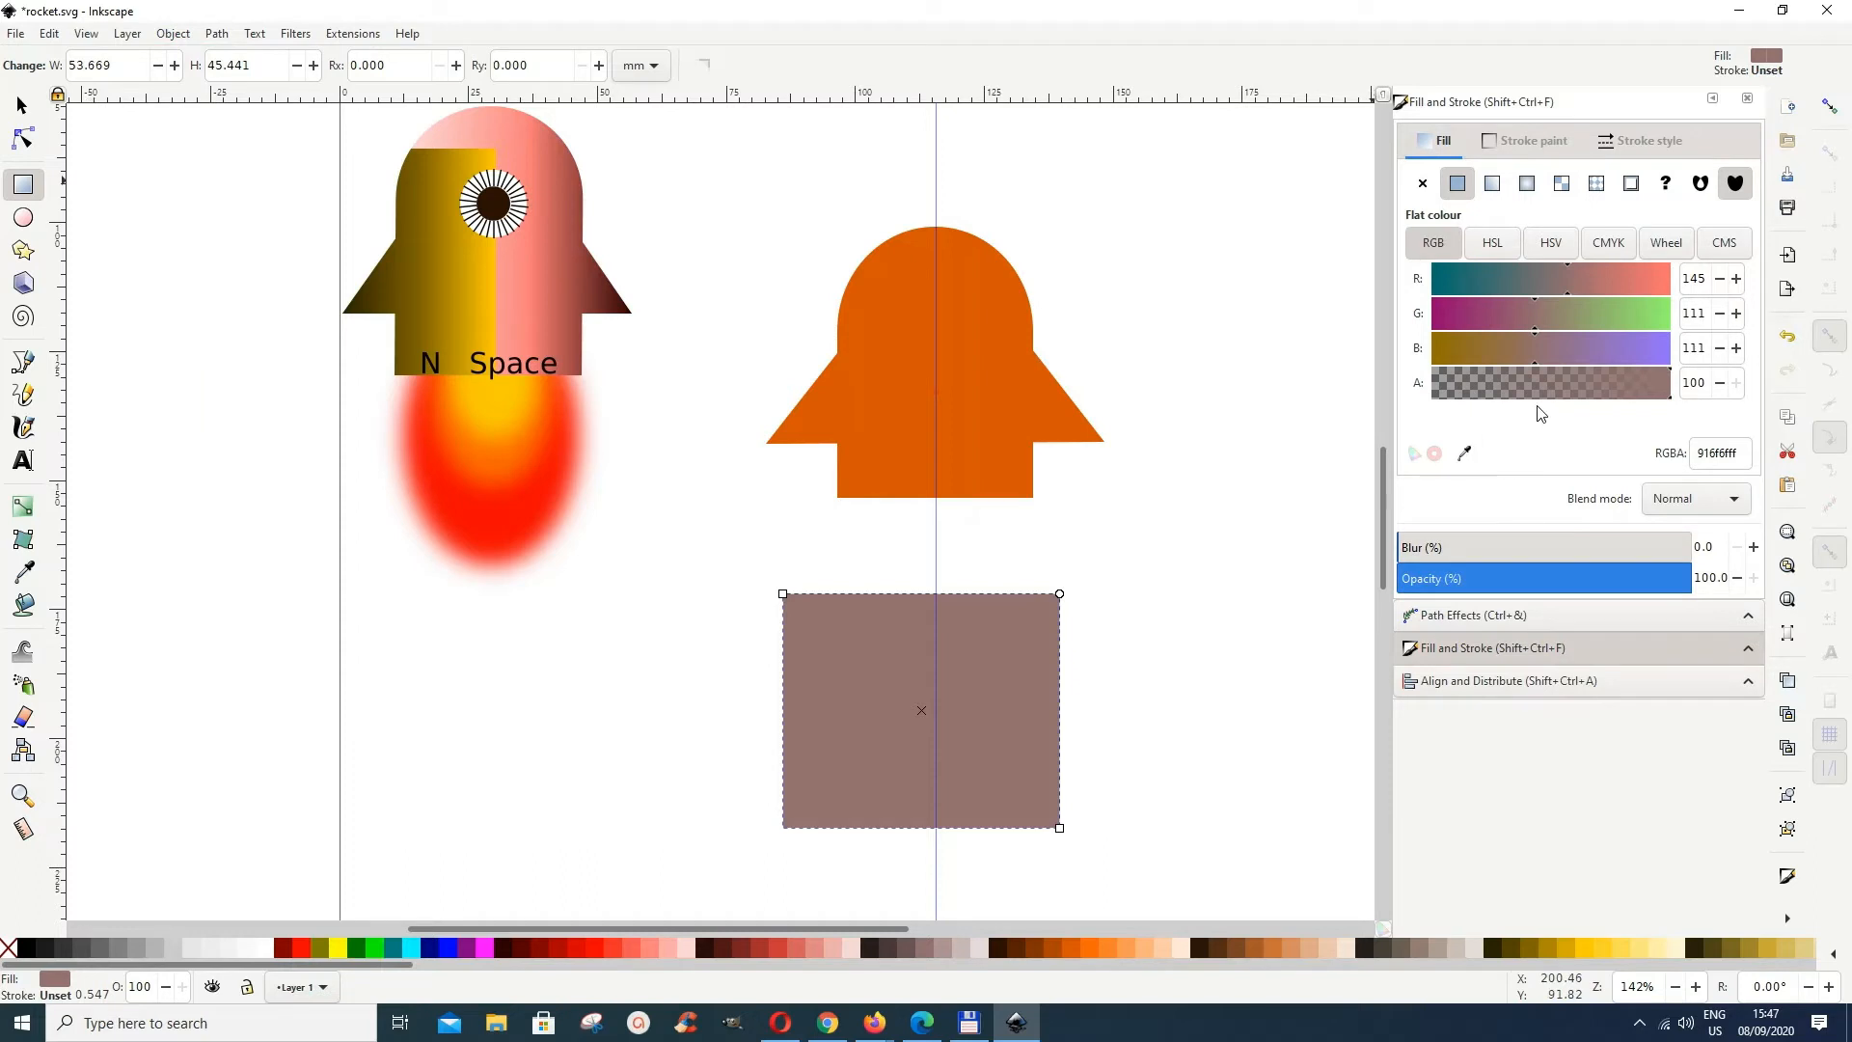
pyautogui.click(21, 106)
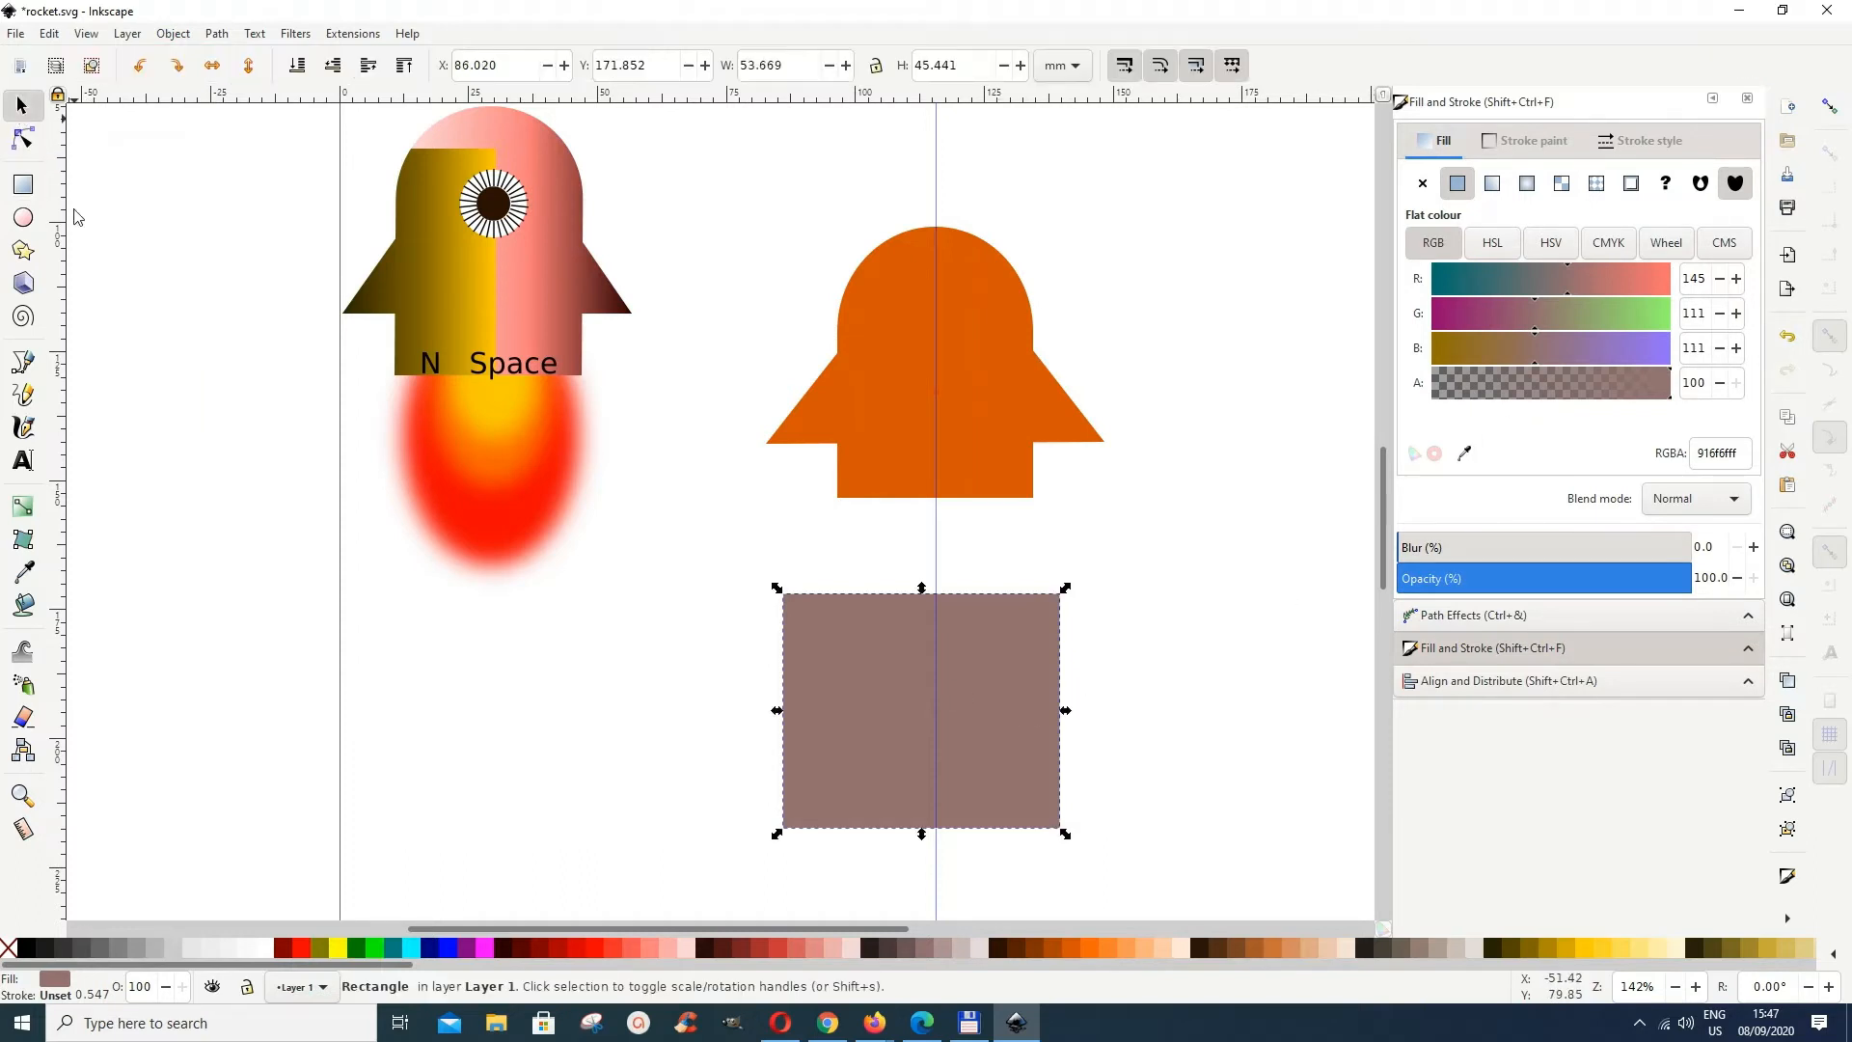
pyautogui.moveTo(1650, 398); pyautogui.dragTo(1528, 398)
# Step: Move the translucent rectangle over the left half of the orange rocket, with its right edge on the vertical guide
pyautogui.moveTo(999, 644); pyautogui.dragTo(872, 321)
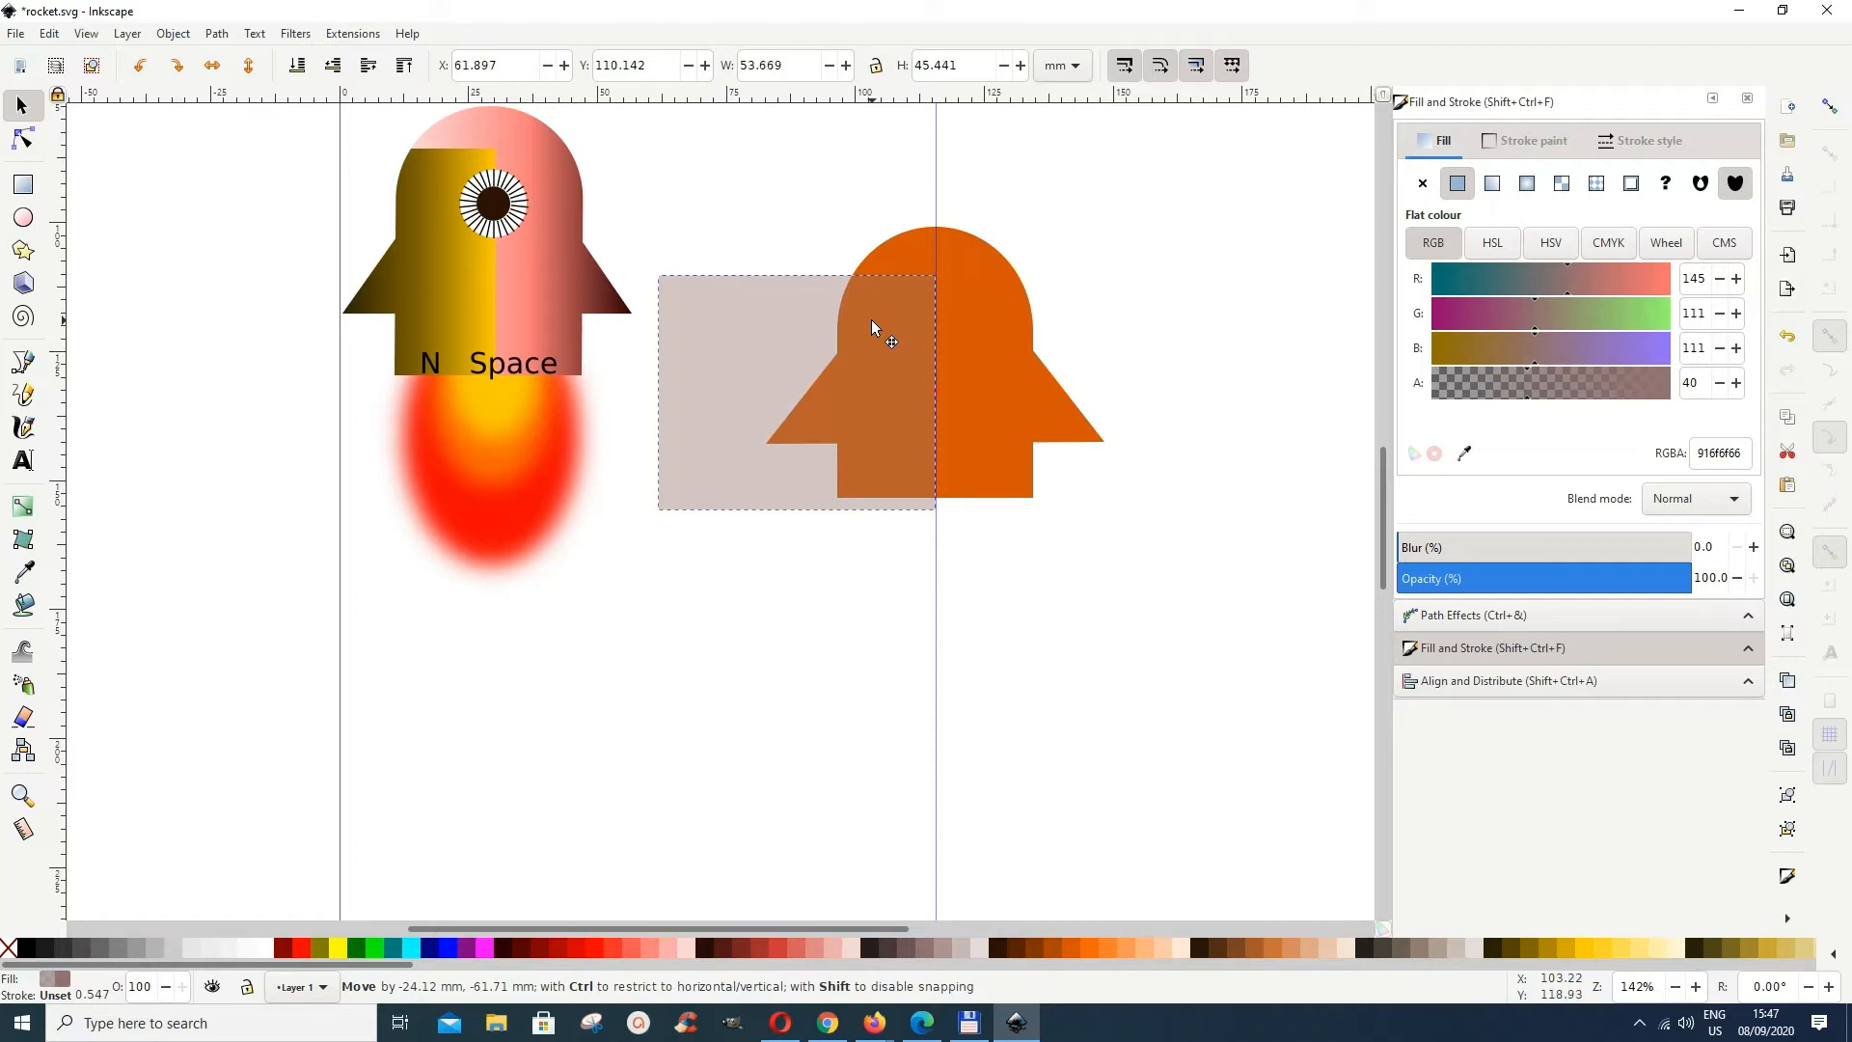
pyautogui.moveTo(871, 320); pyautogui.dragTo(873, 333)
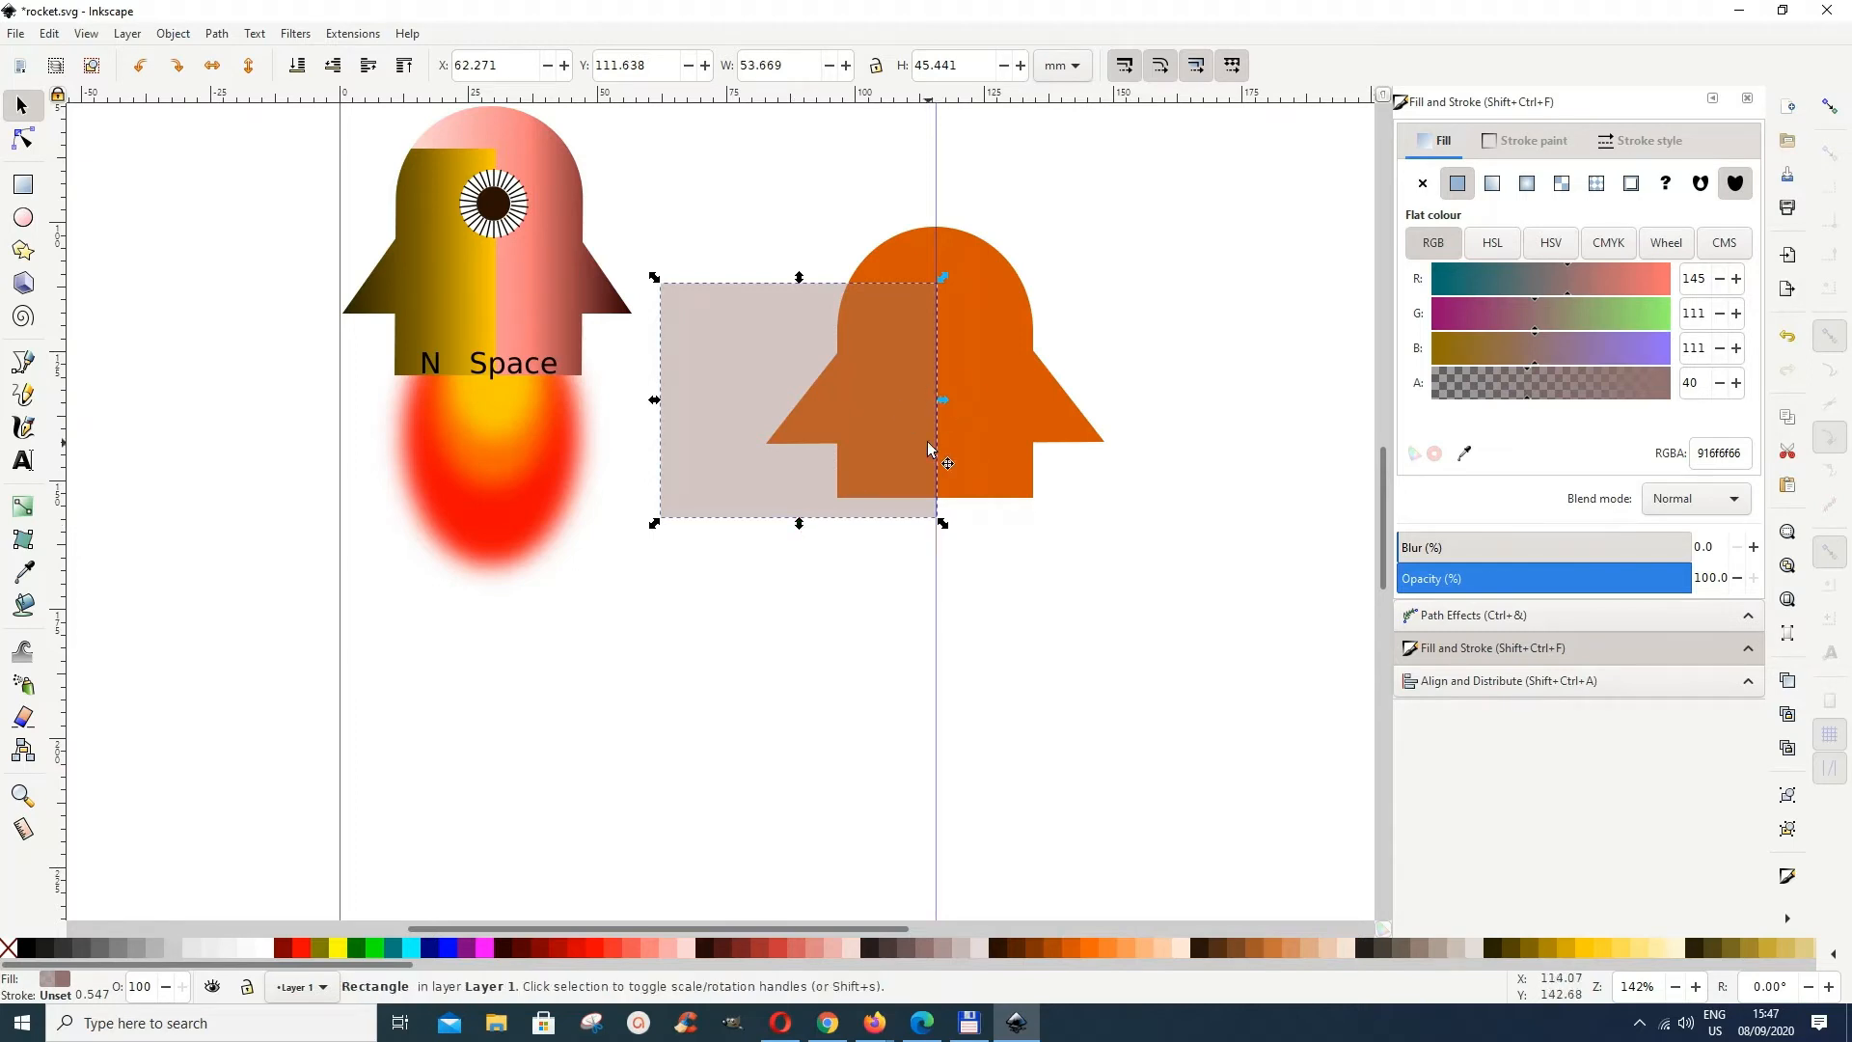
# Step: Duplicate the translucent rectangle and the orange rocket together in place
pyautogui.click(876, 489)
pyautogui.keyDown('shift'); pyautogui.click(997, 478); pyautogui.keyUp('shift')
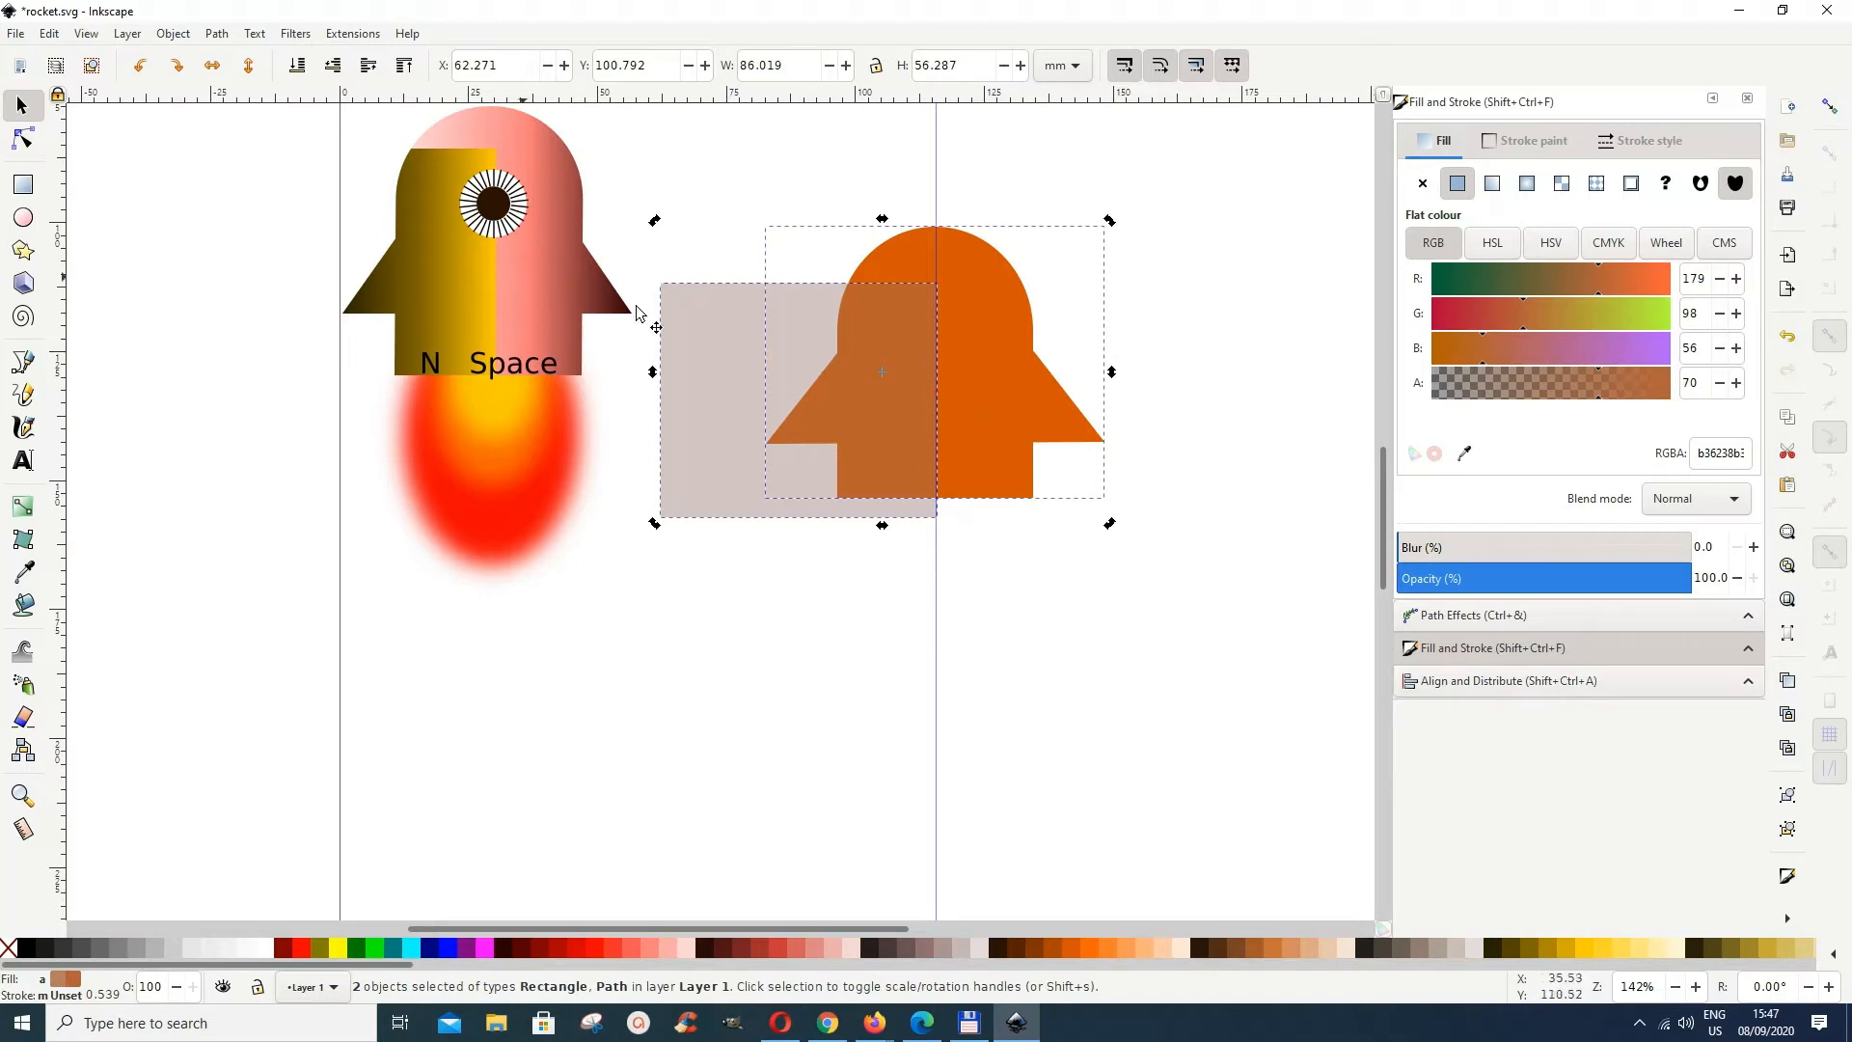
pyautogui.click(49, 34)
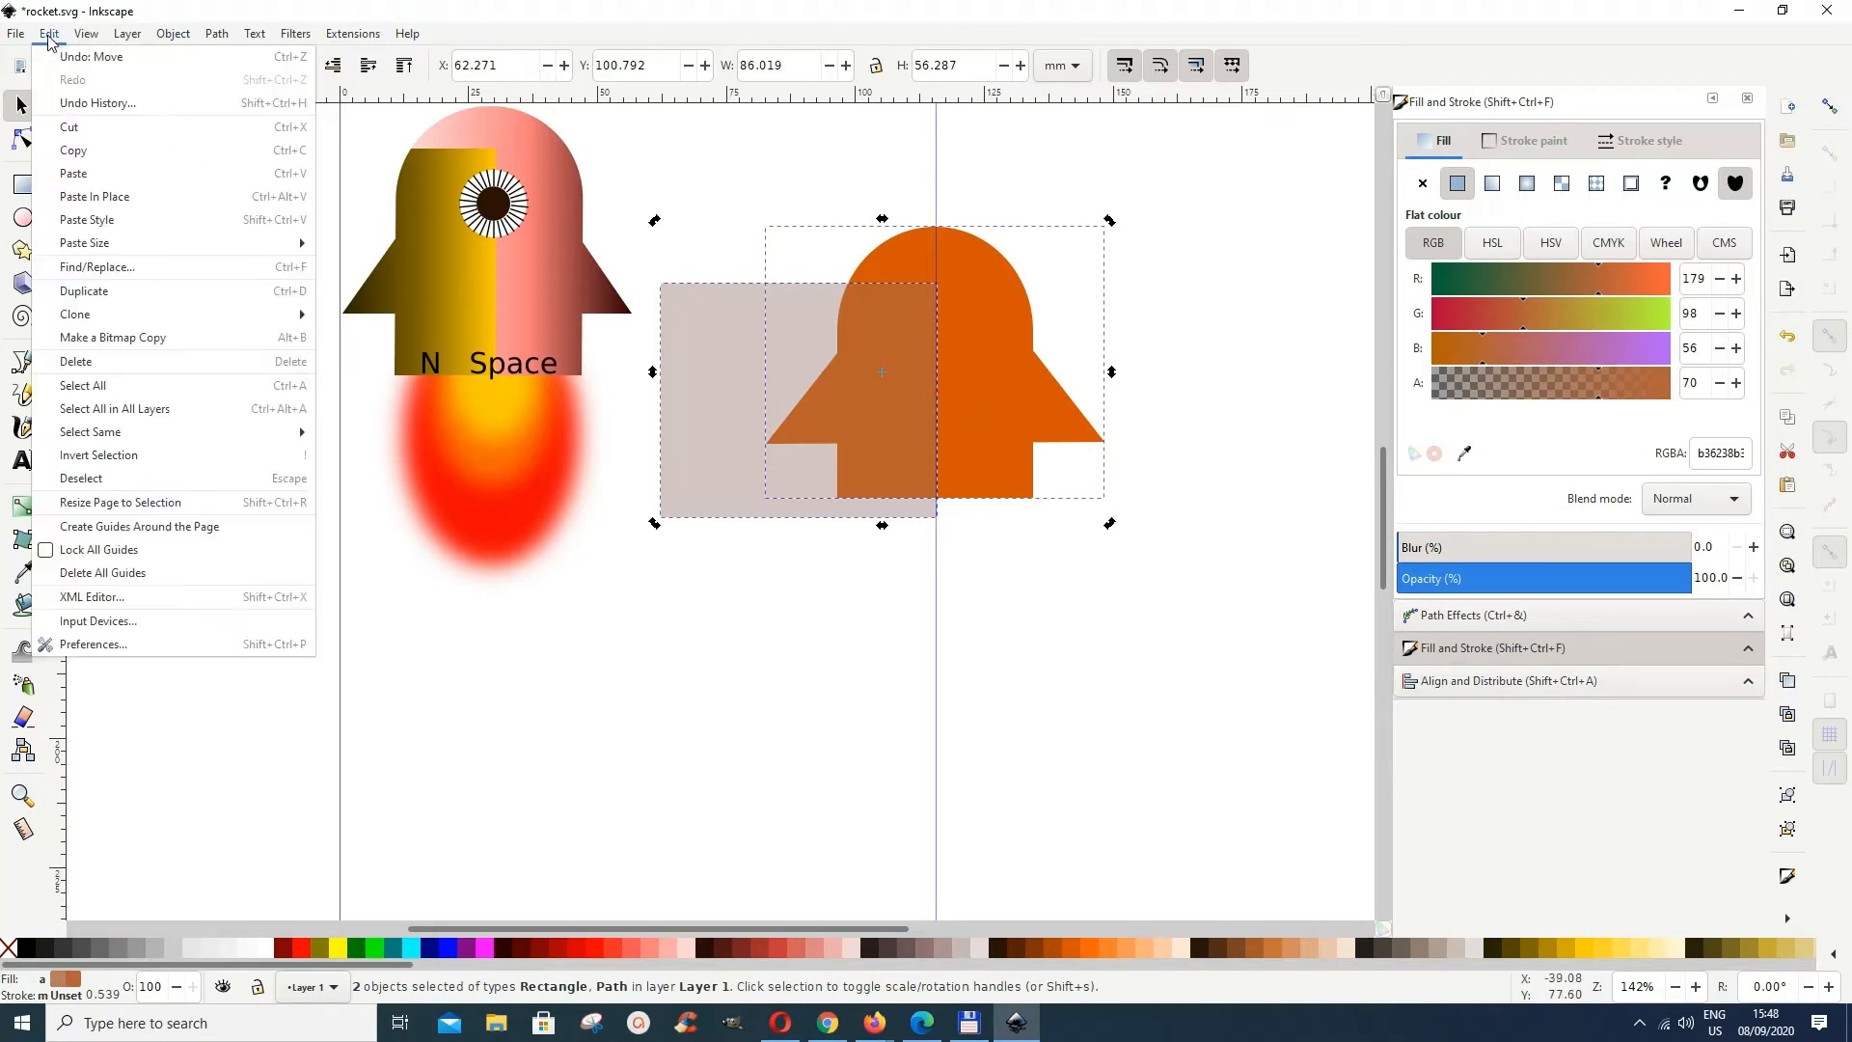
pyautogui.click(82, 291)
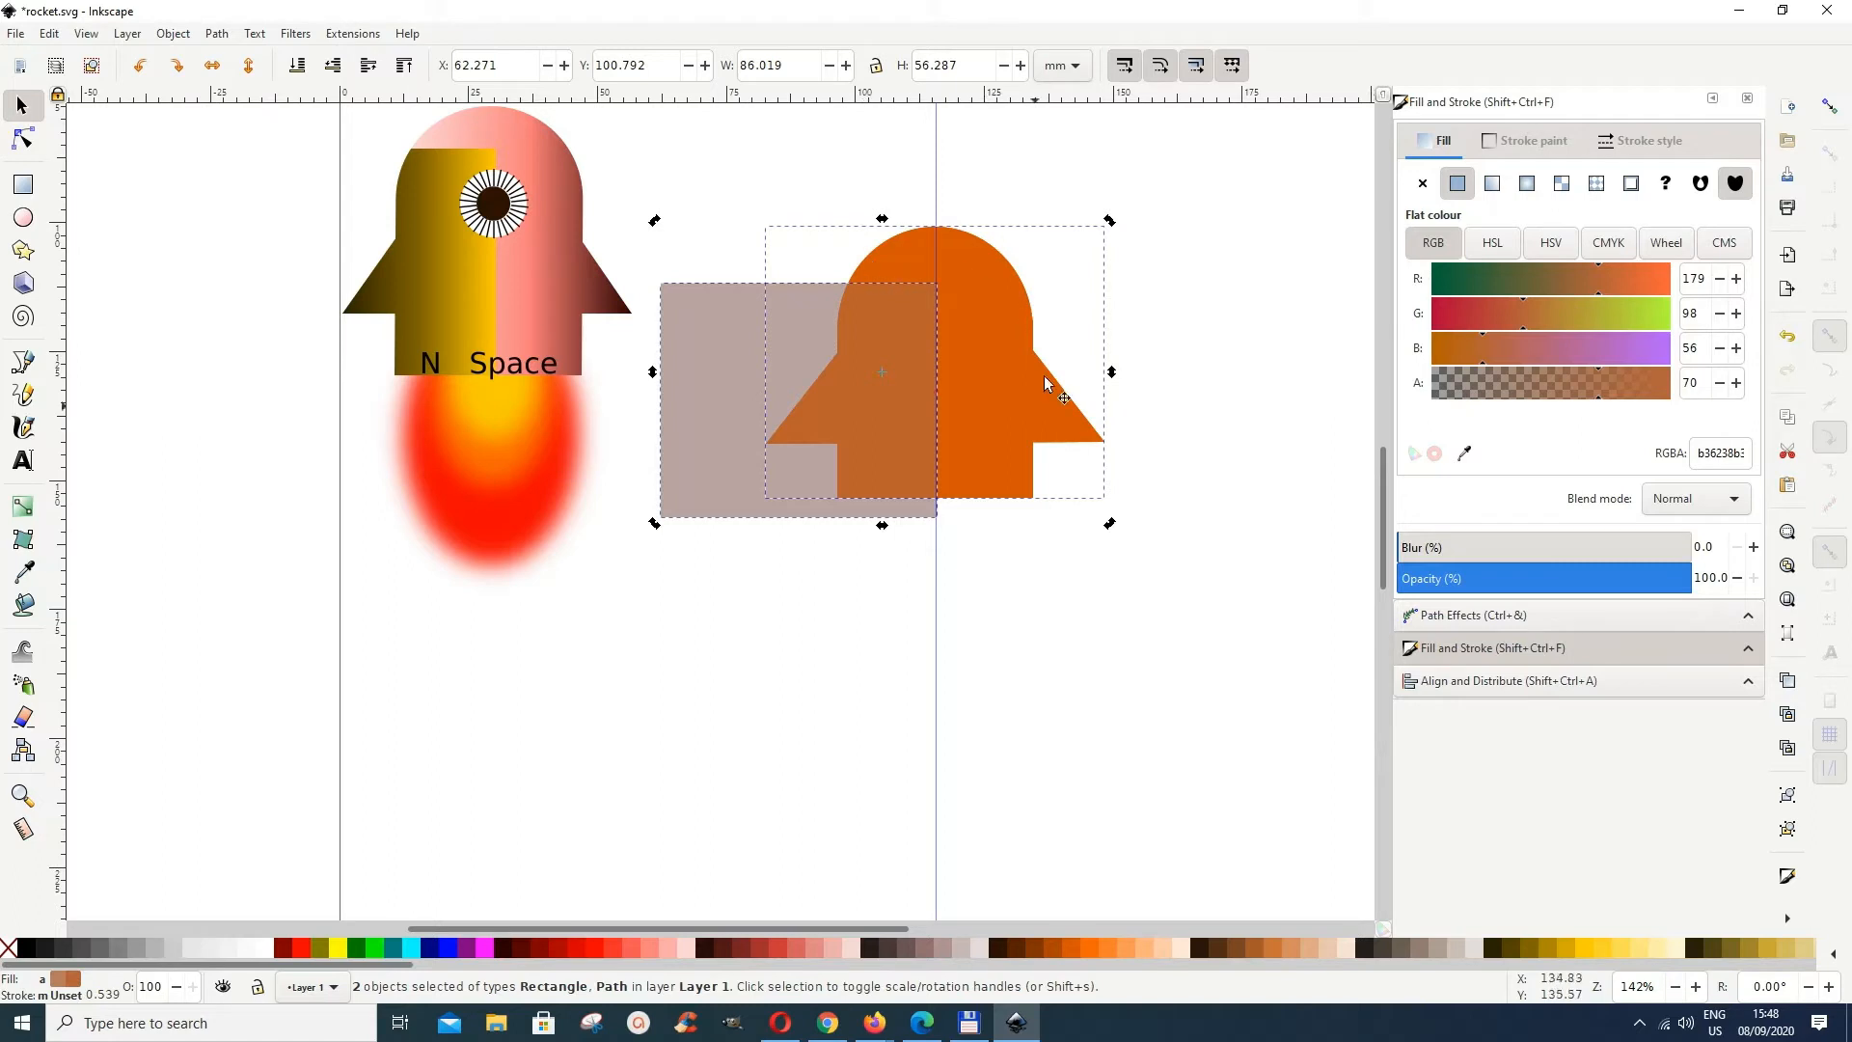
# Step: Subtract the duplicated rectangle from the duplicated rocket with Difference and fill the resulting piece with yellow ffcc00
pyautogui.click(216, 36)
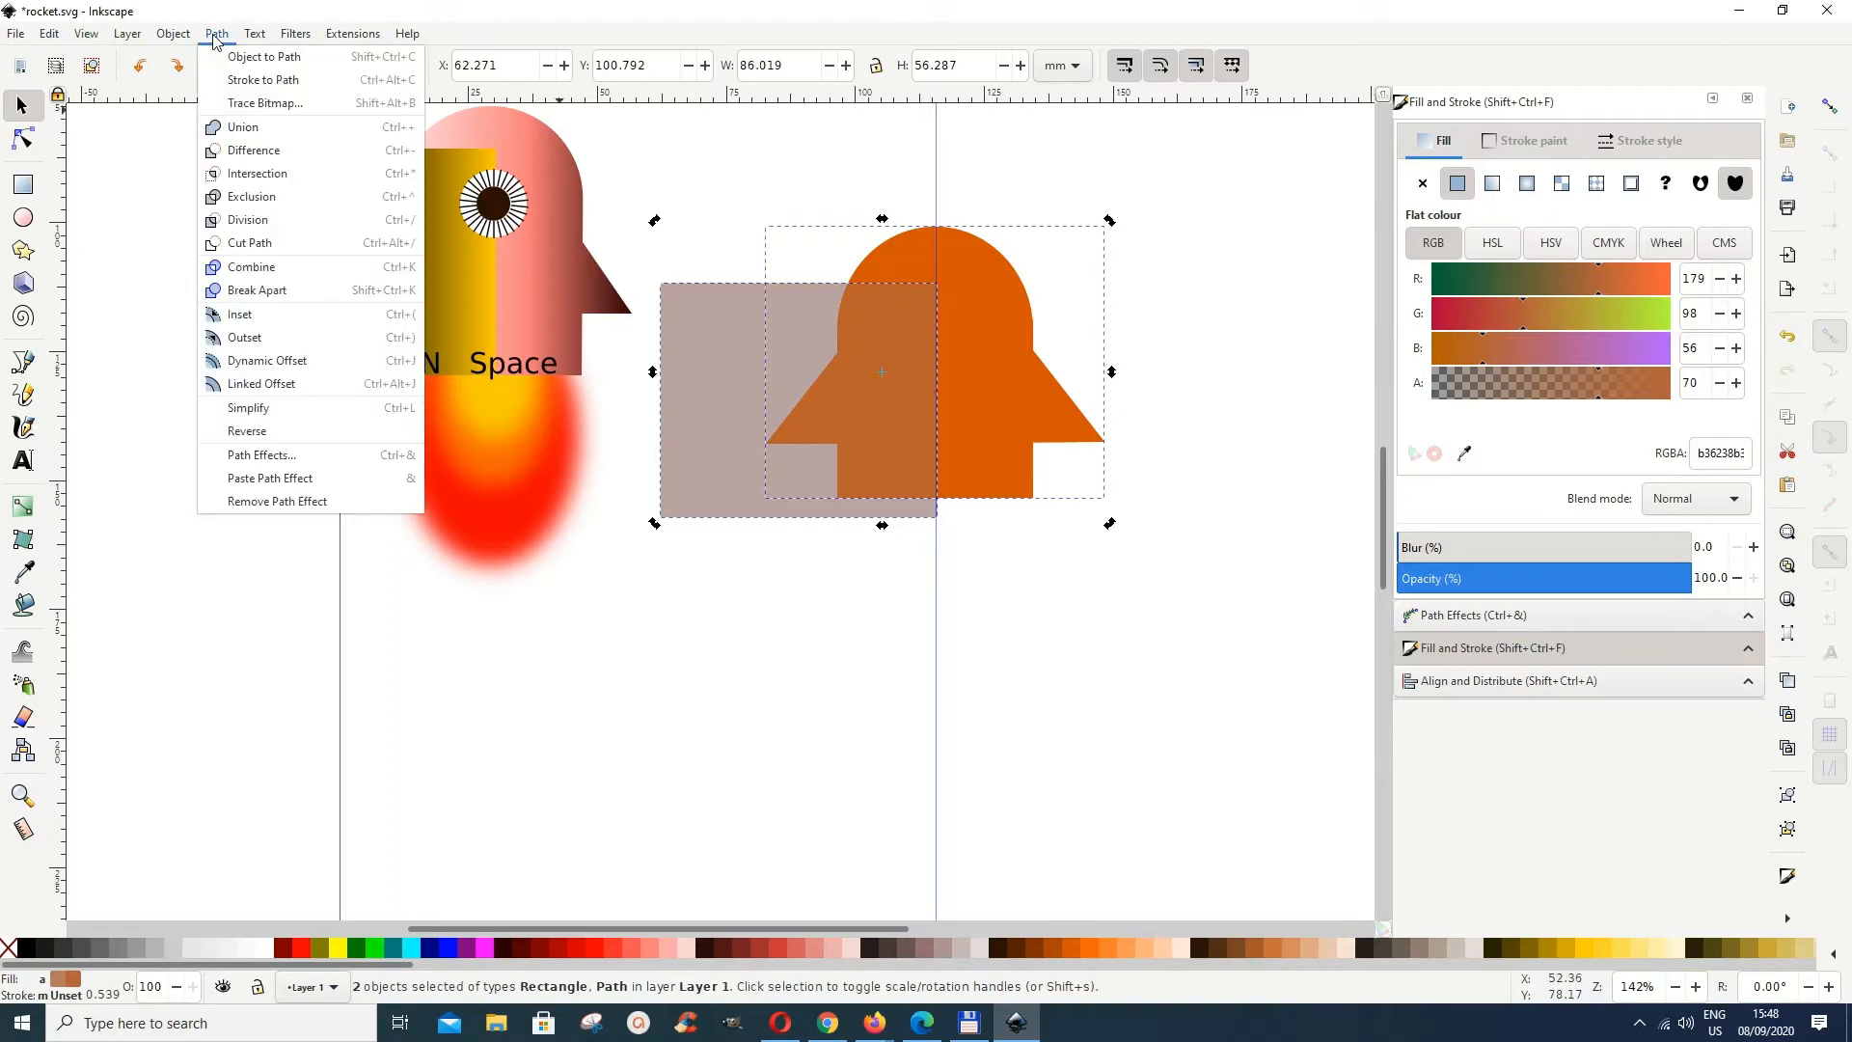
pyautogui.click(249, 152)
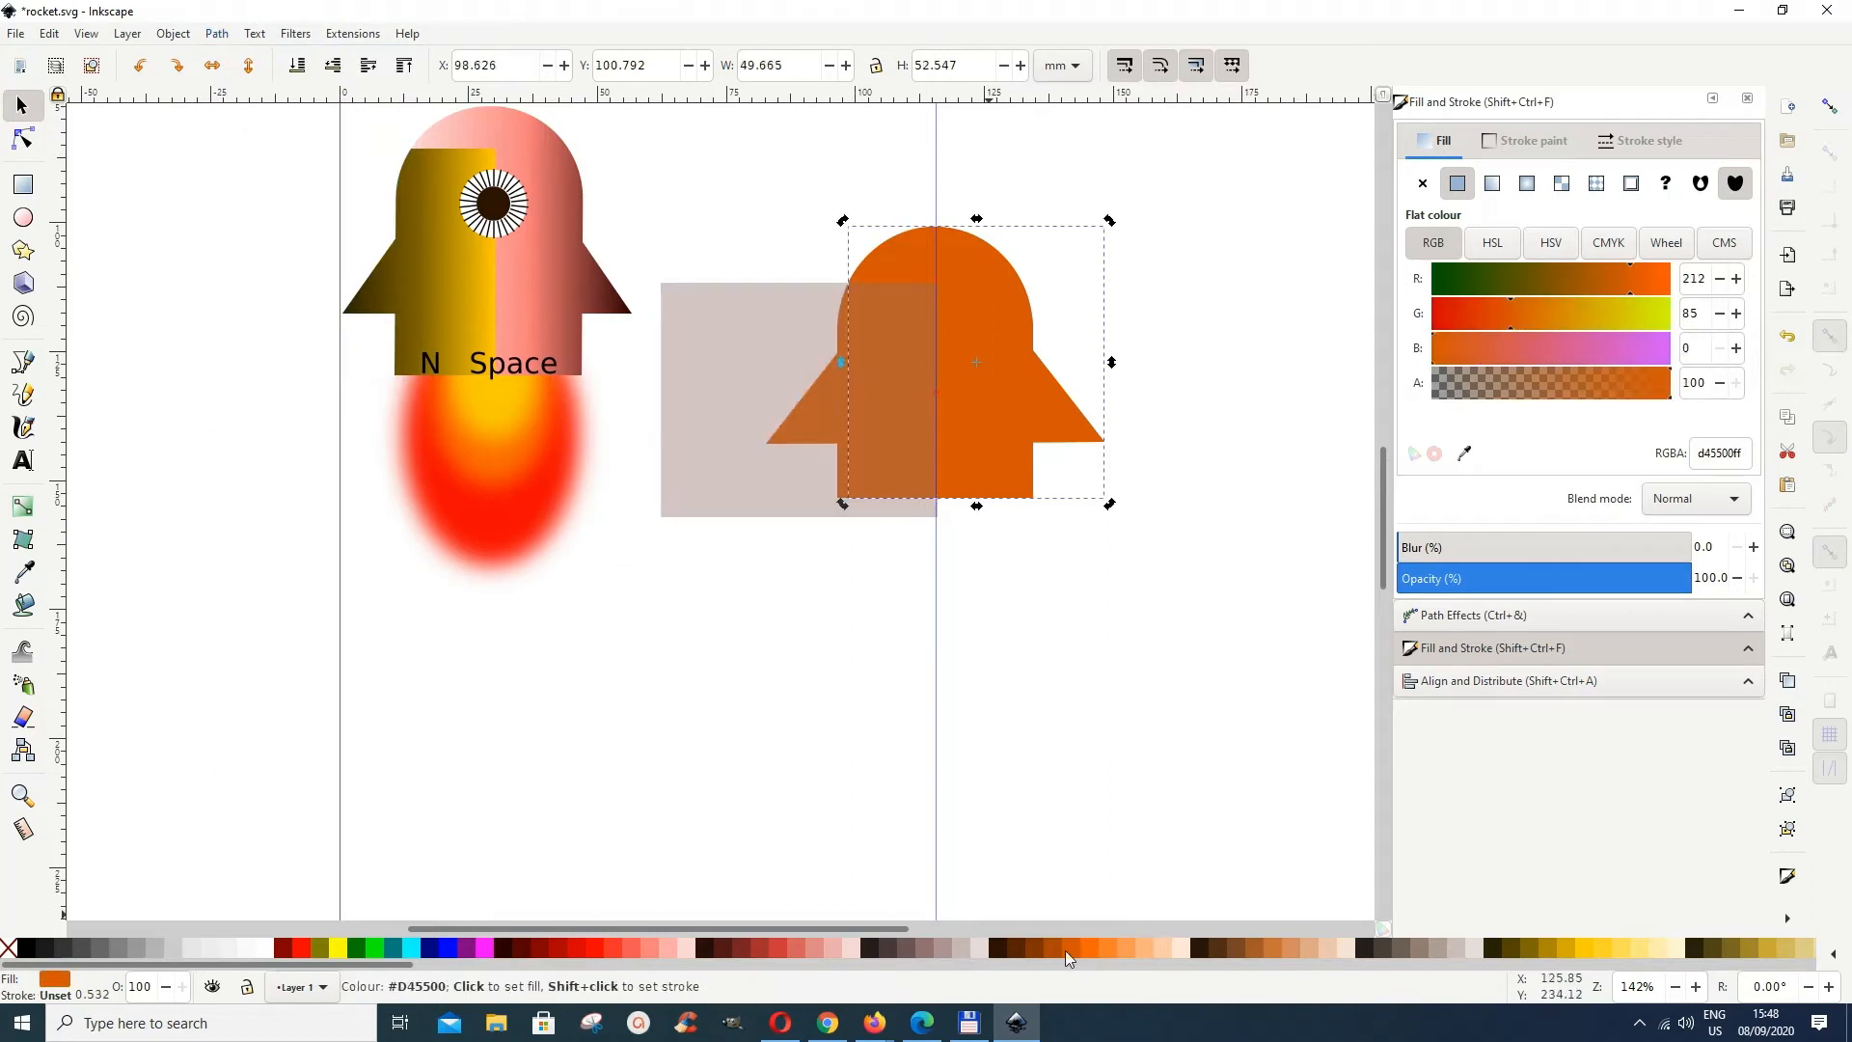
pyautogui.click(1584, 951)
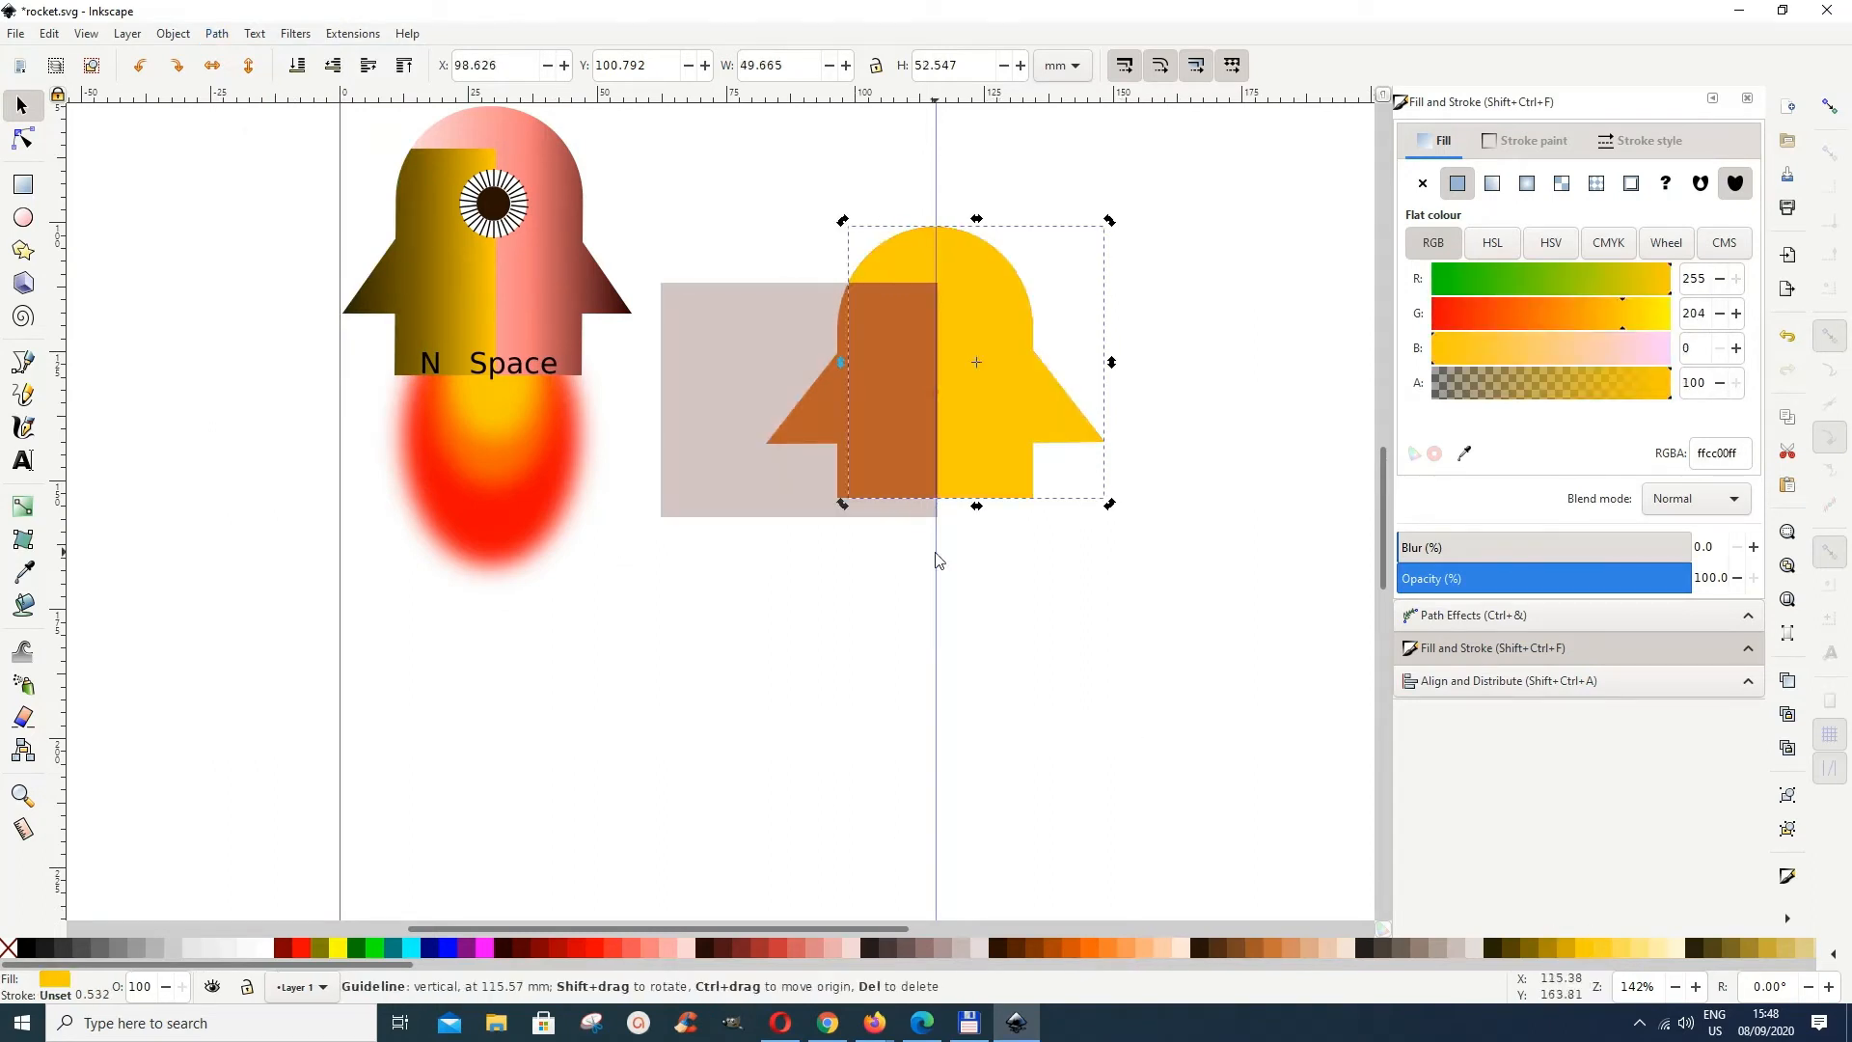
# Step: Intersect the remaining translucent rectangle with the orange rocket beneath it and fill the resulting left piece with yellow ffcc00
pyautogui.click(876, 442)
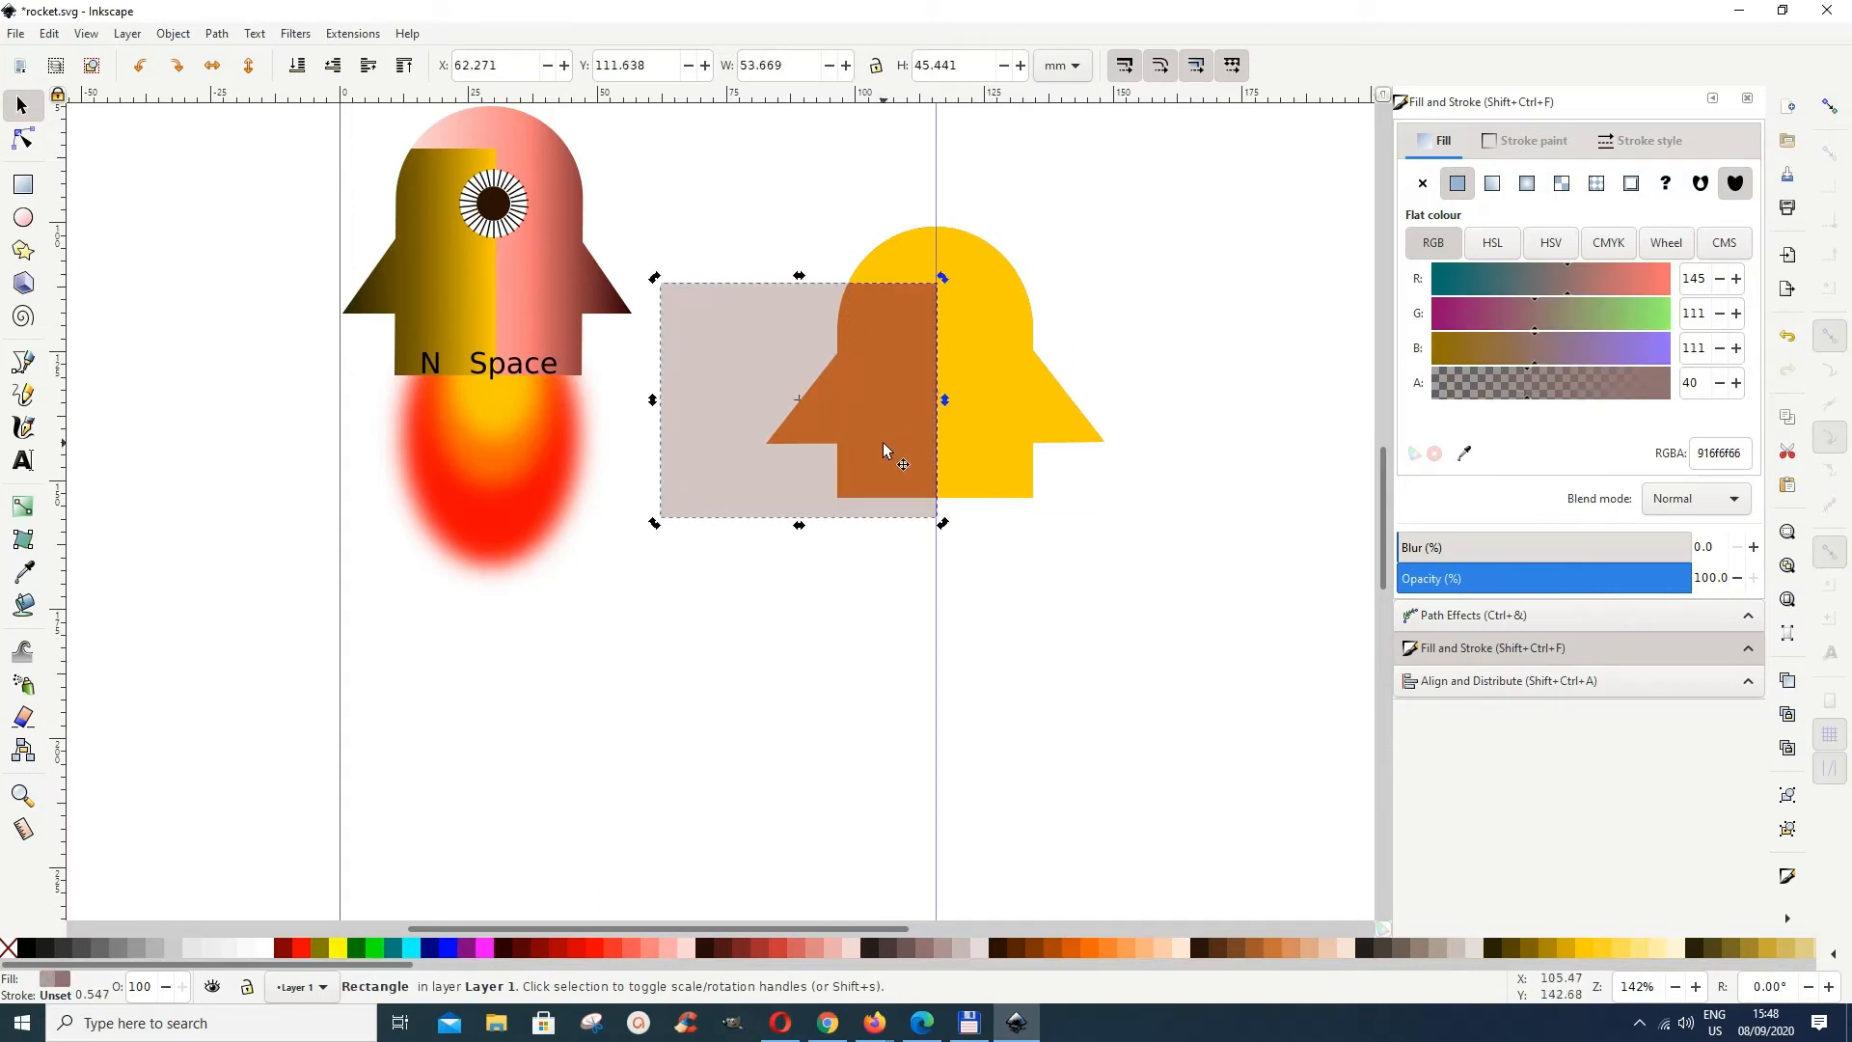
pyautogui.press('Escape')
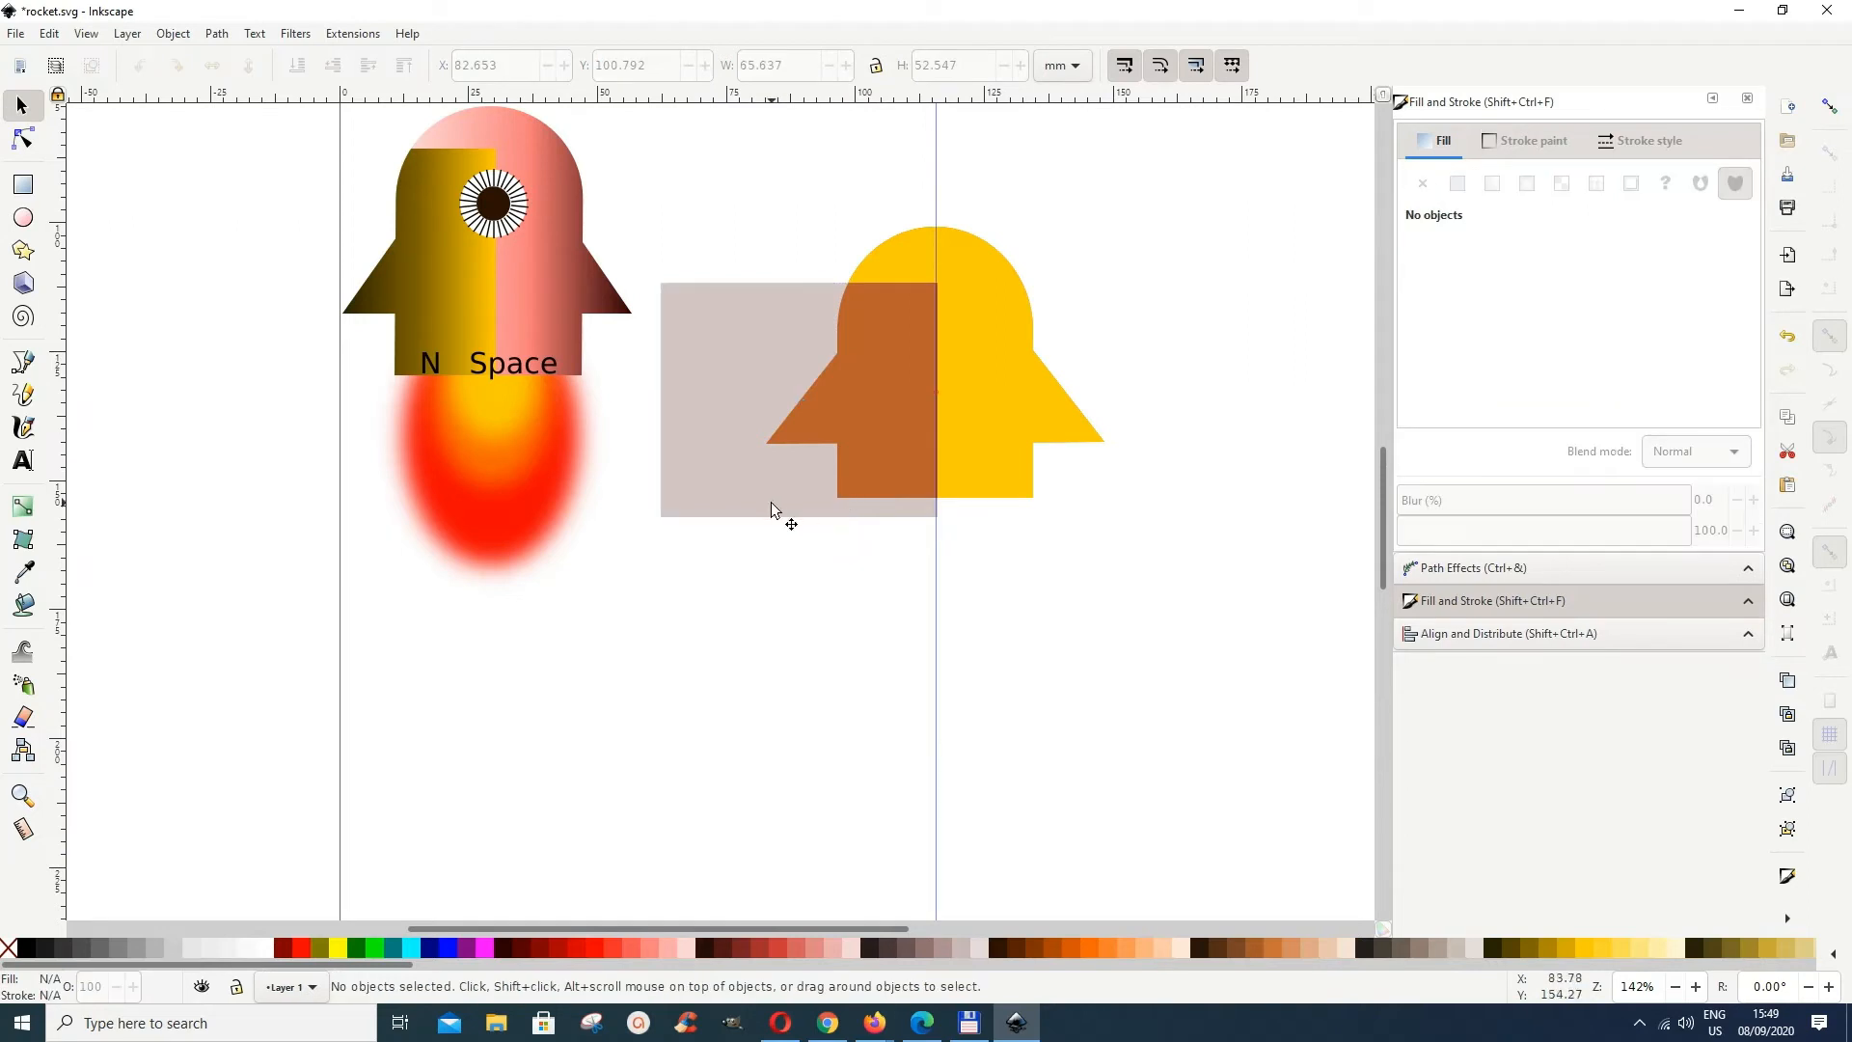
pyautogui.click(772, 503)
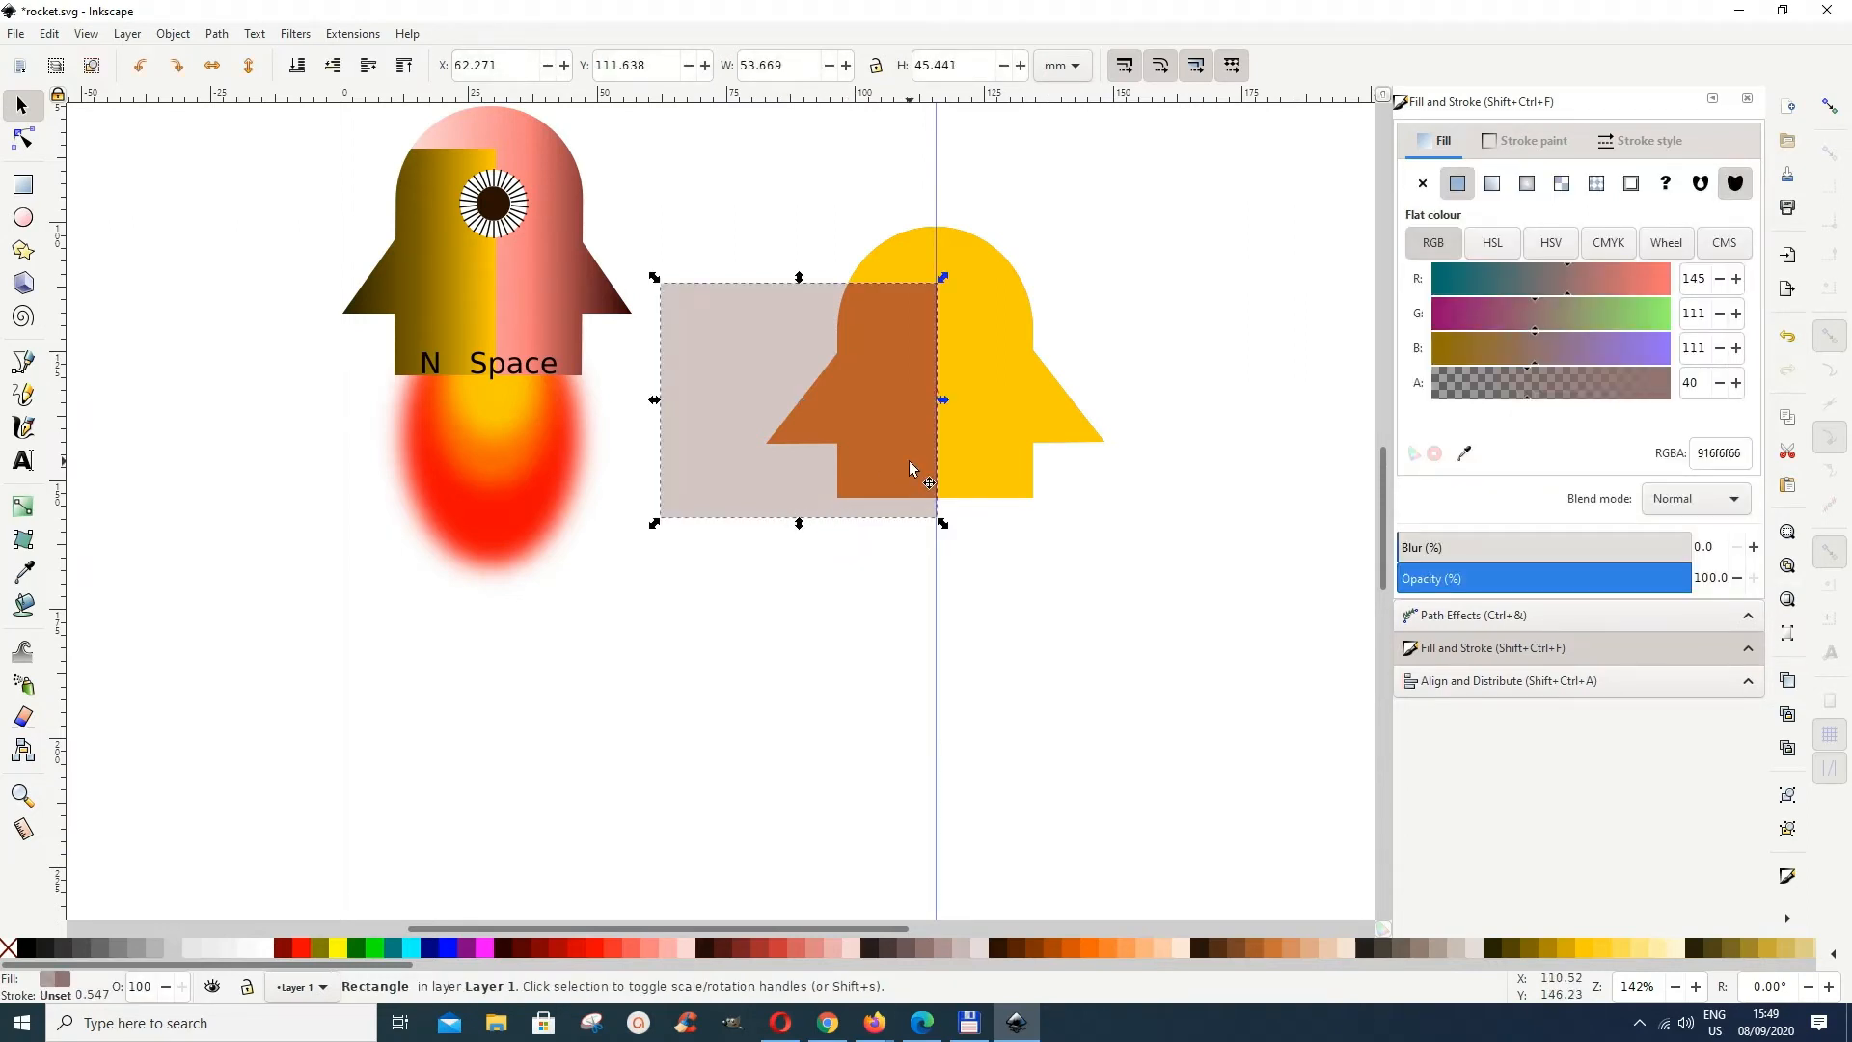
pyautogui.press('shift')
pyautogui.press('alt')
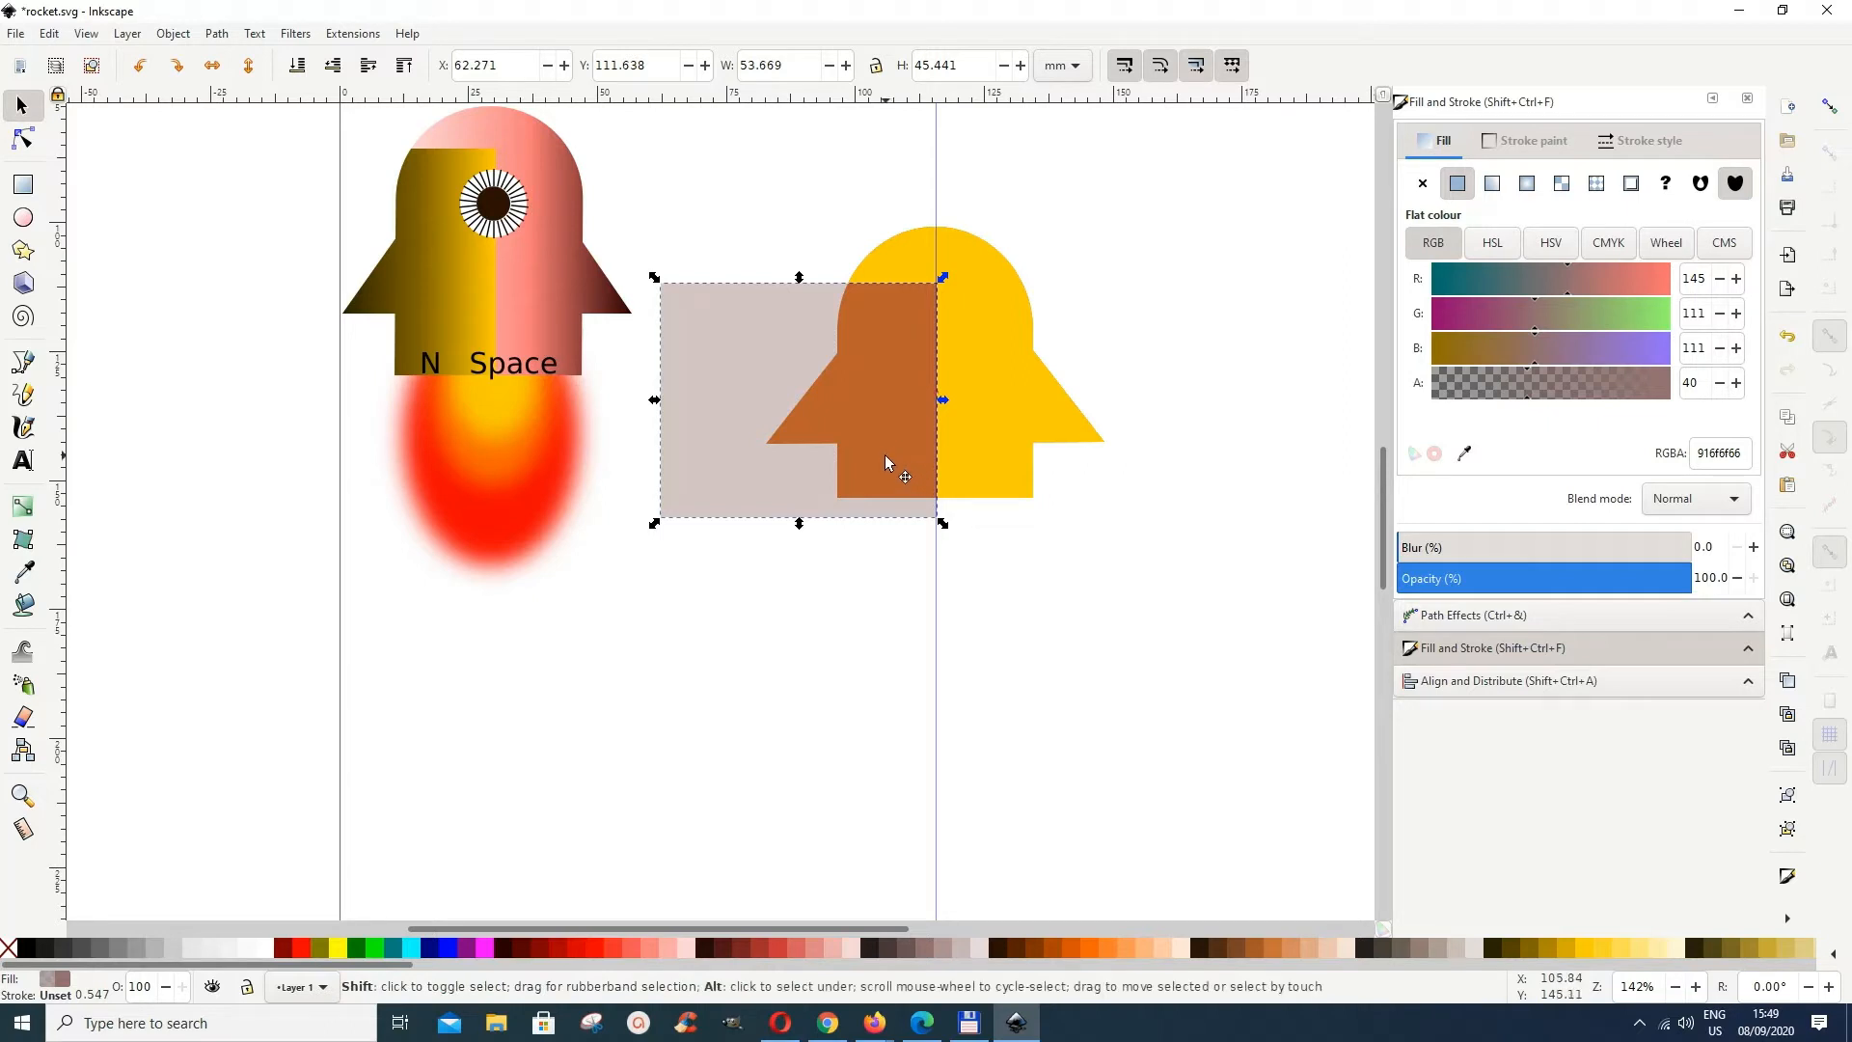
pyautogui.keyDown('alt'); pyautogui.keyDown('shift'); pyautogui.click(885, 461); pyautogui.keyUp('shift'); pyautogui.keyUp('alt')
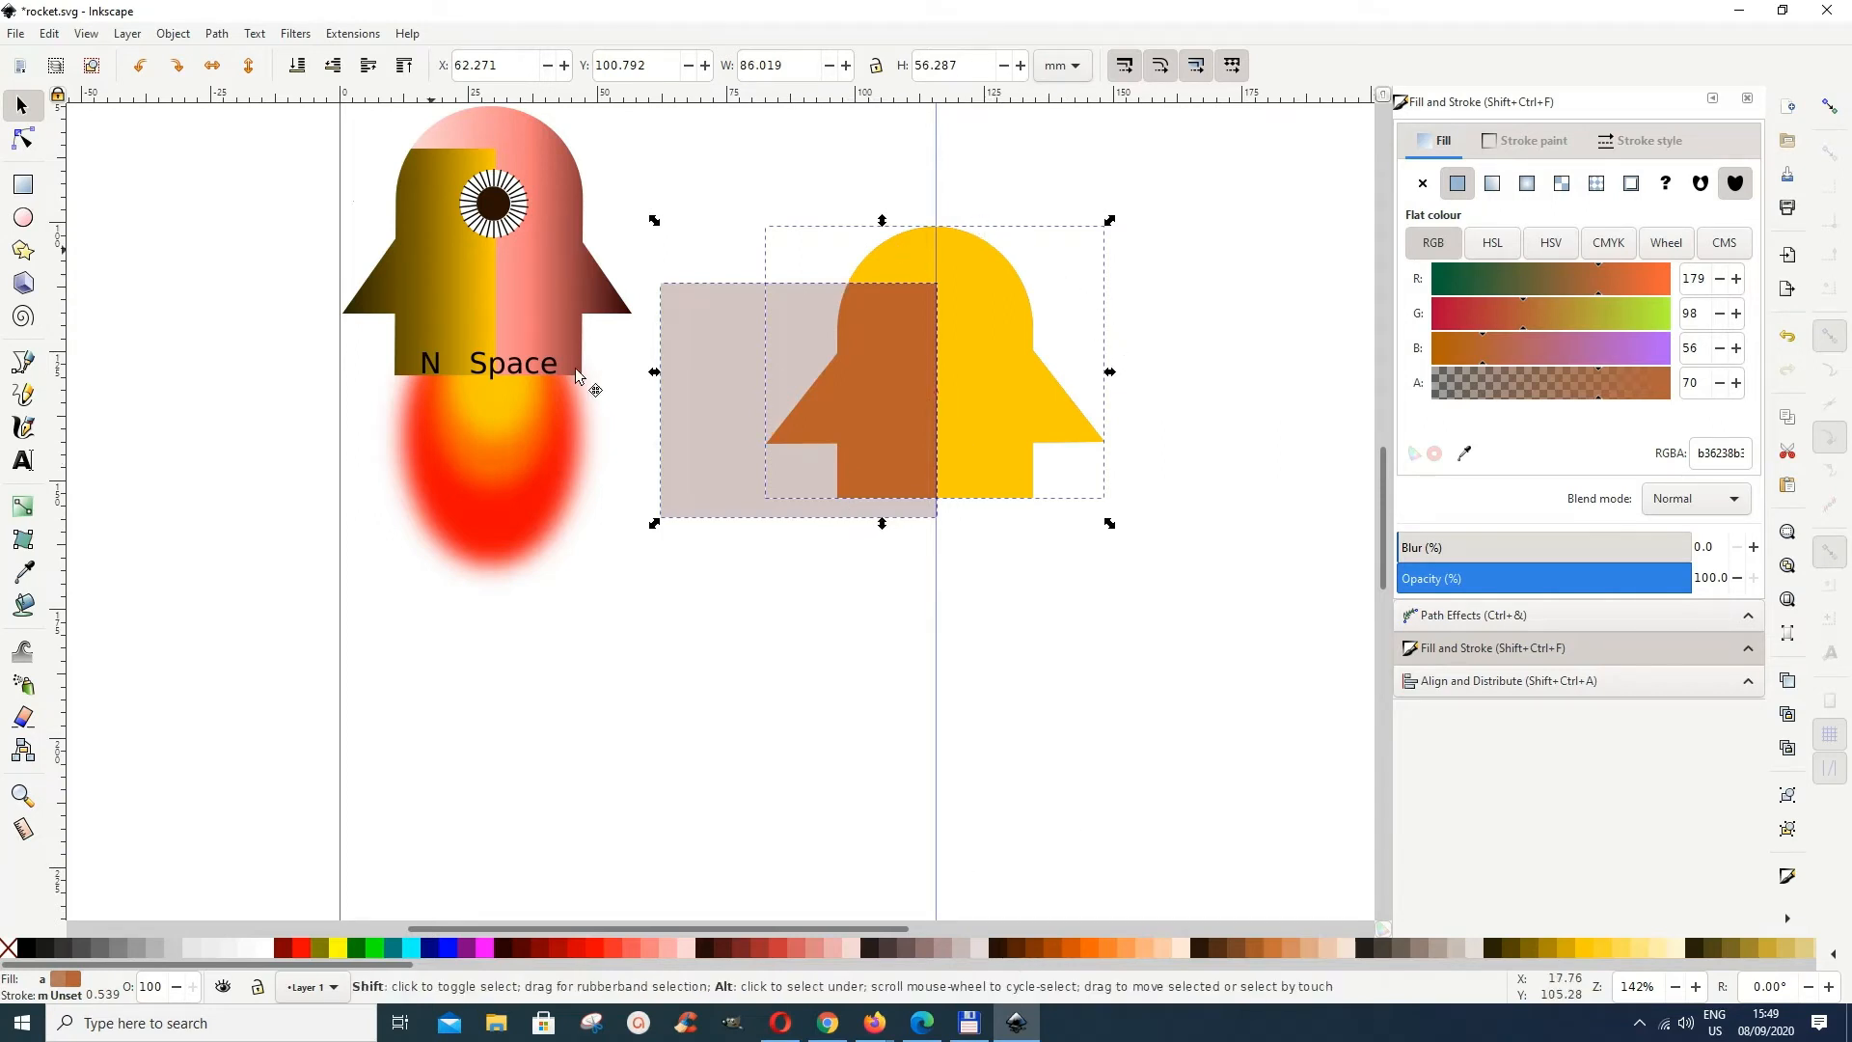
pyautogui.click(217, 34)
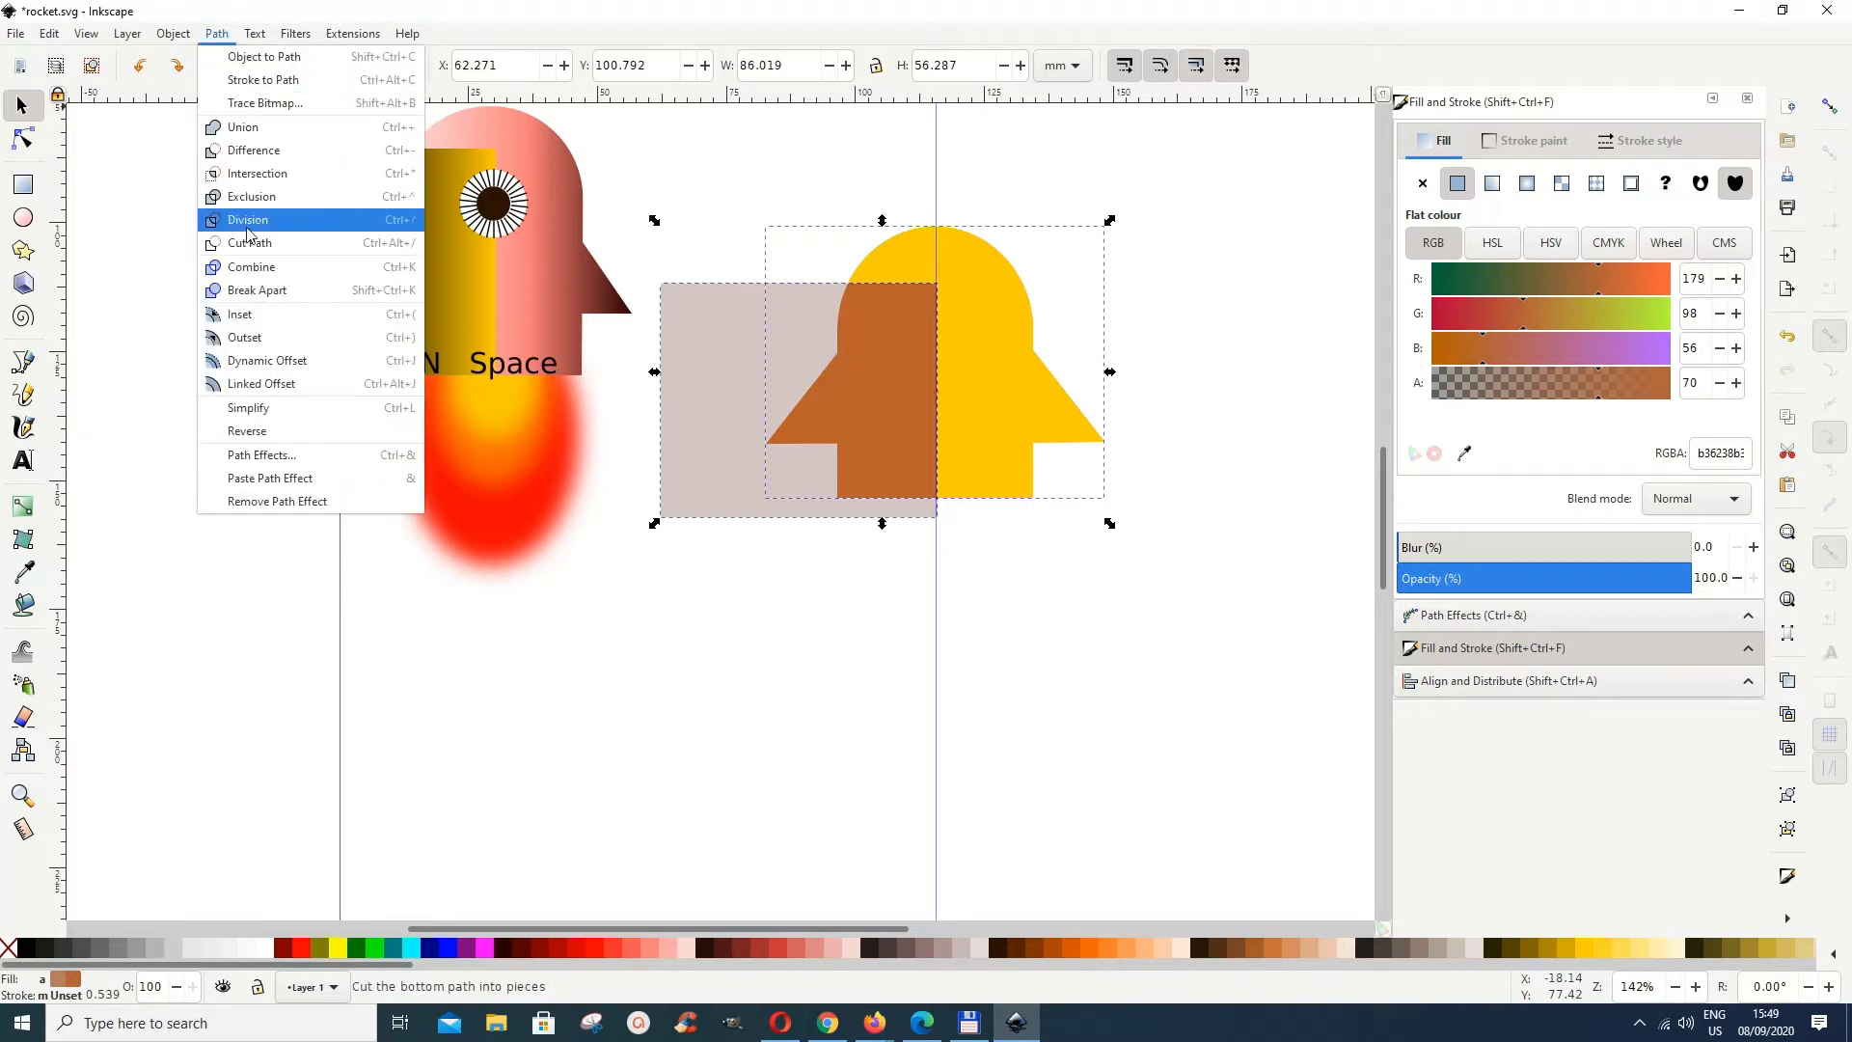
pyautogui.click(269, 175)
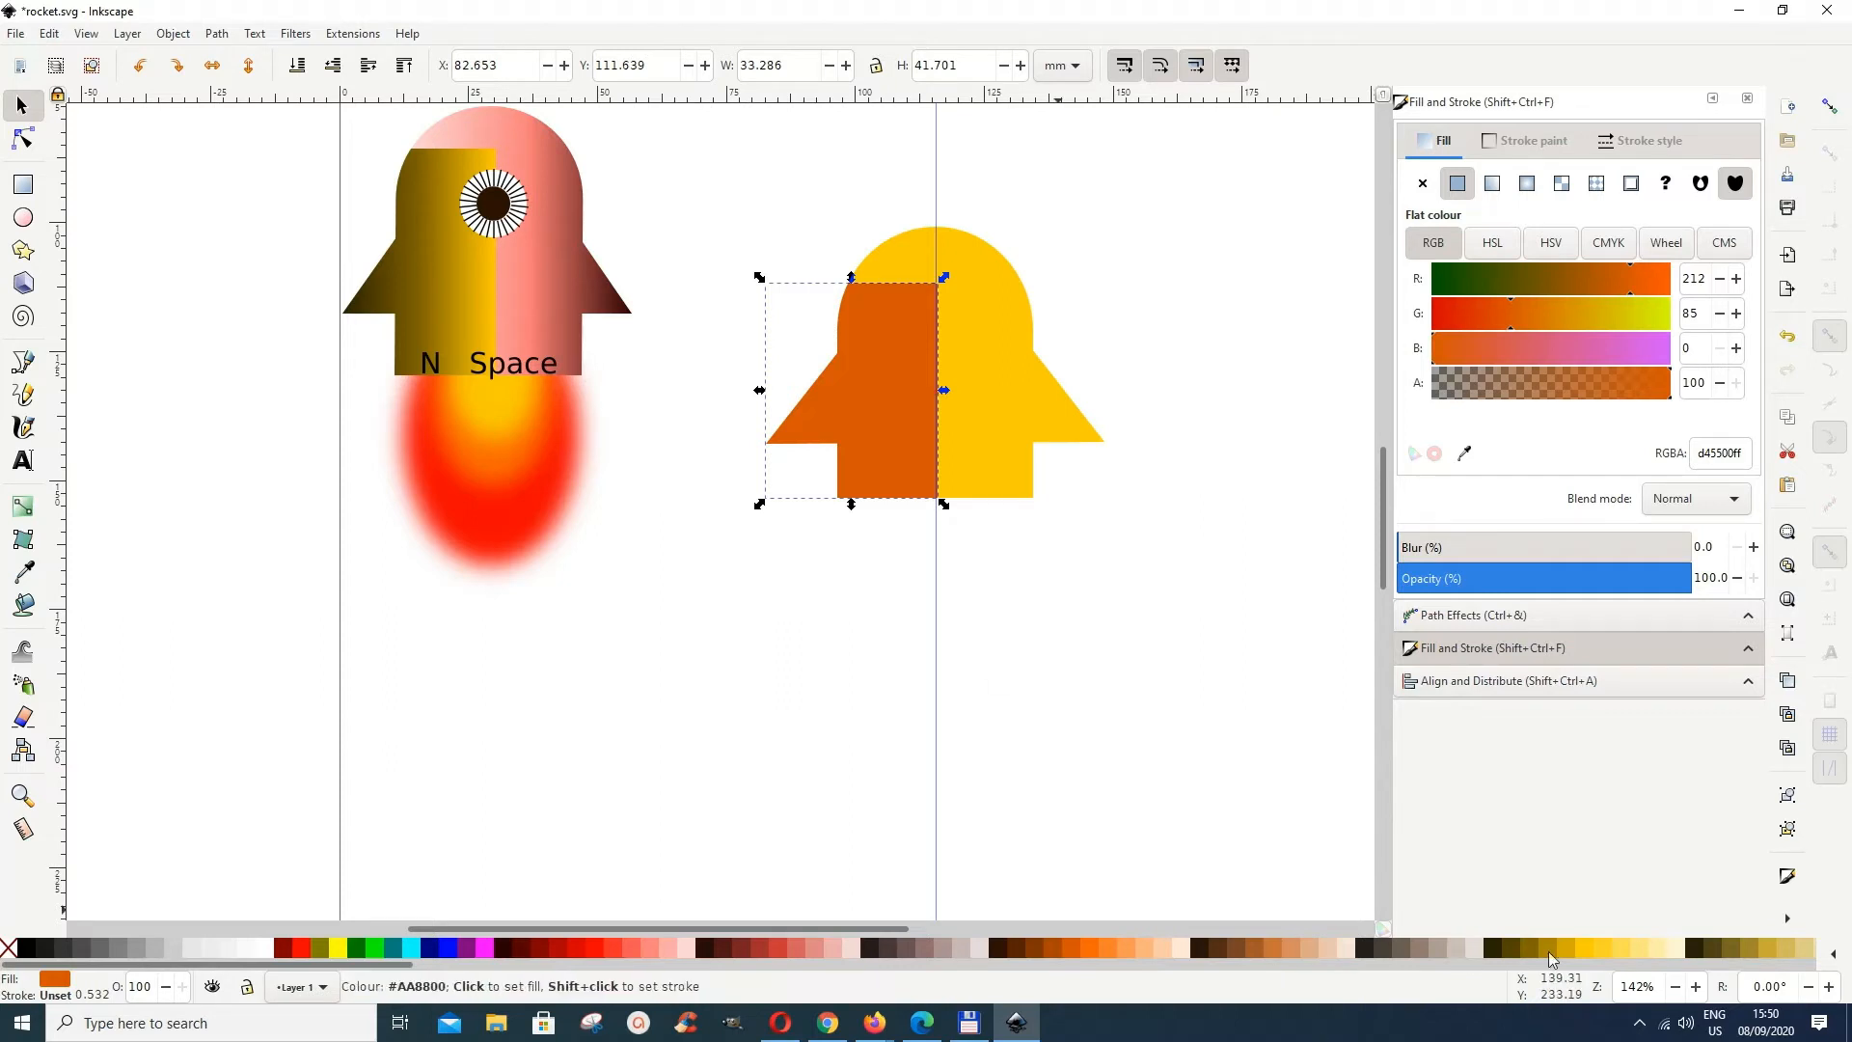
pyautogui.click(1586, 949)
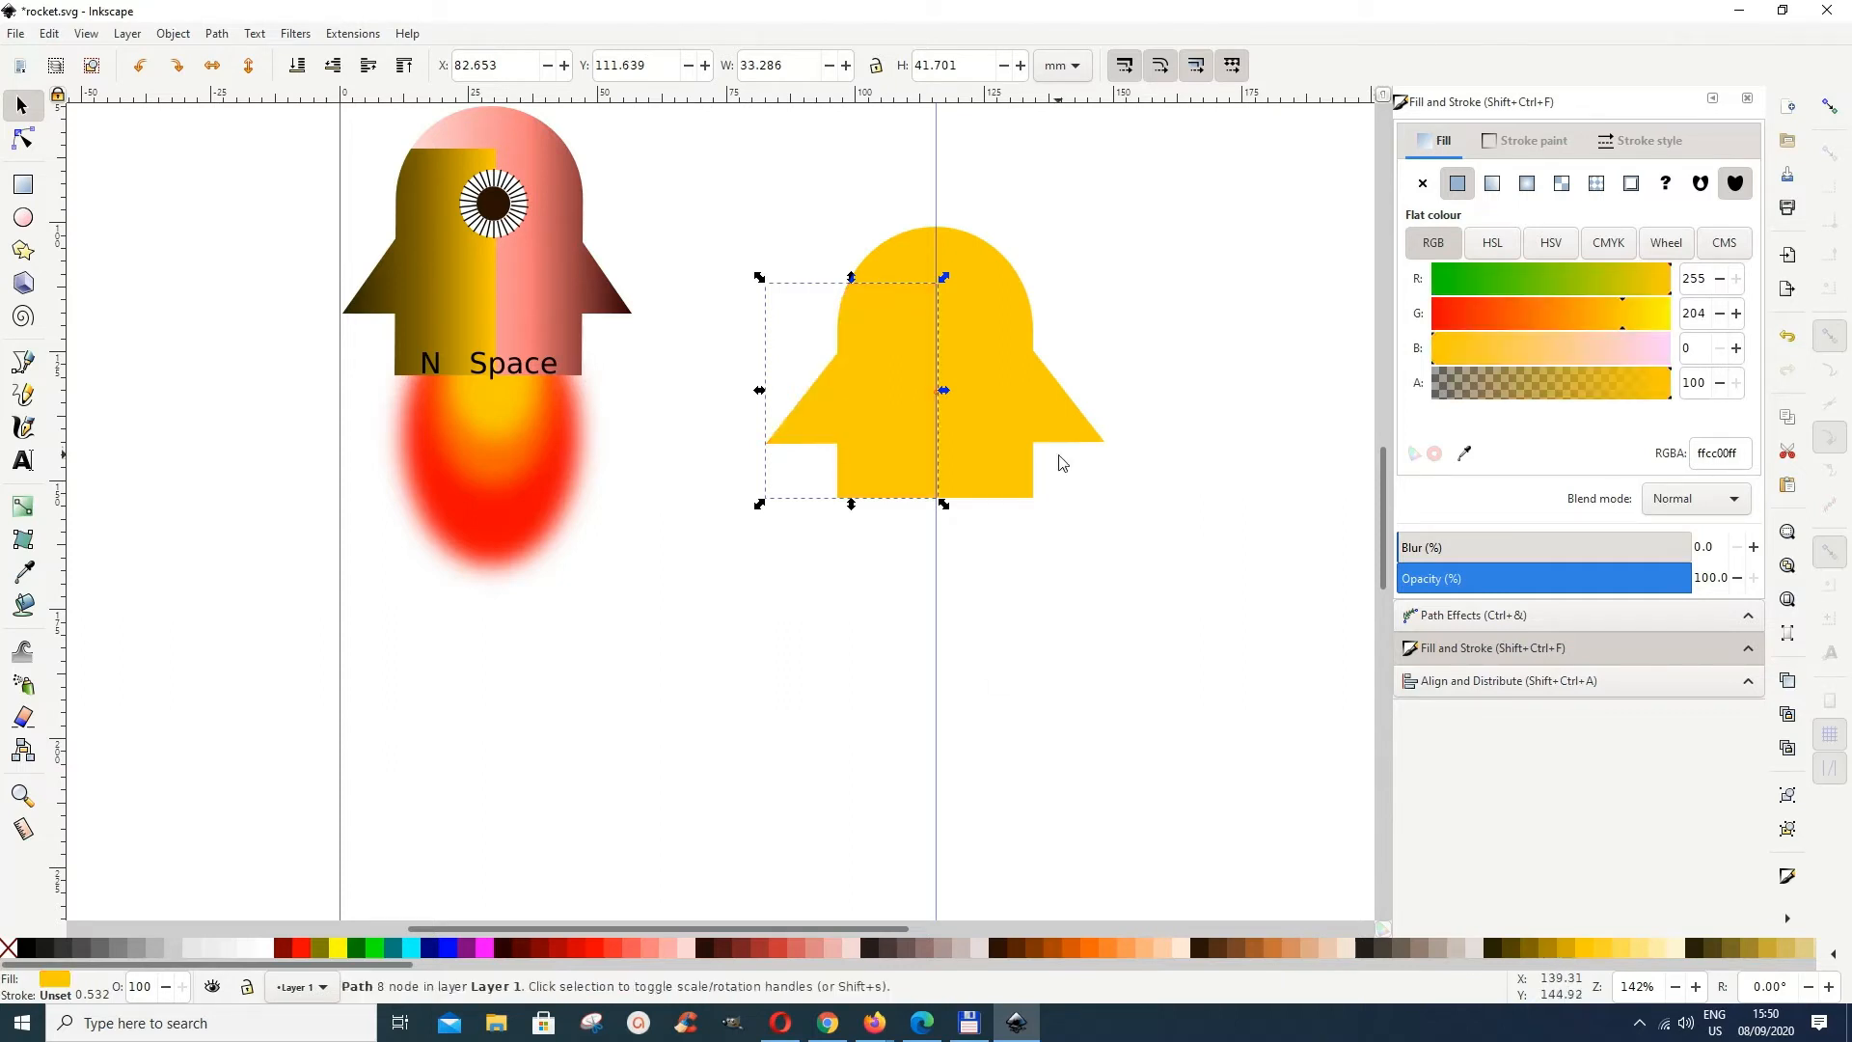
# Step: Fill the right rocket piece with red ff0000 and apply a linear gradient fill to the left yellow piece
pyautogui.click(1002, 451)
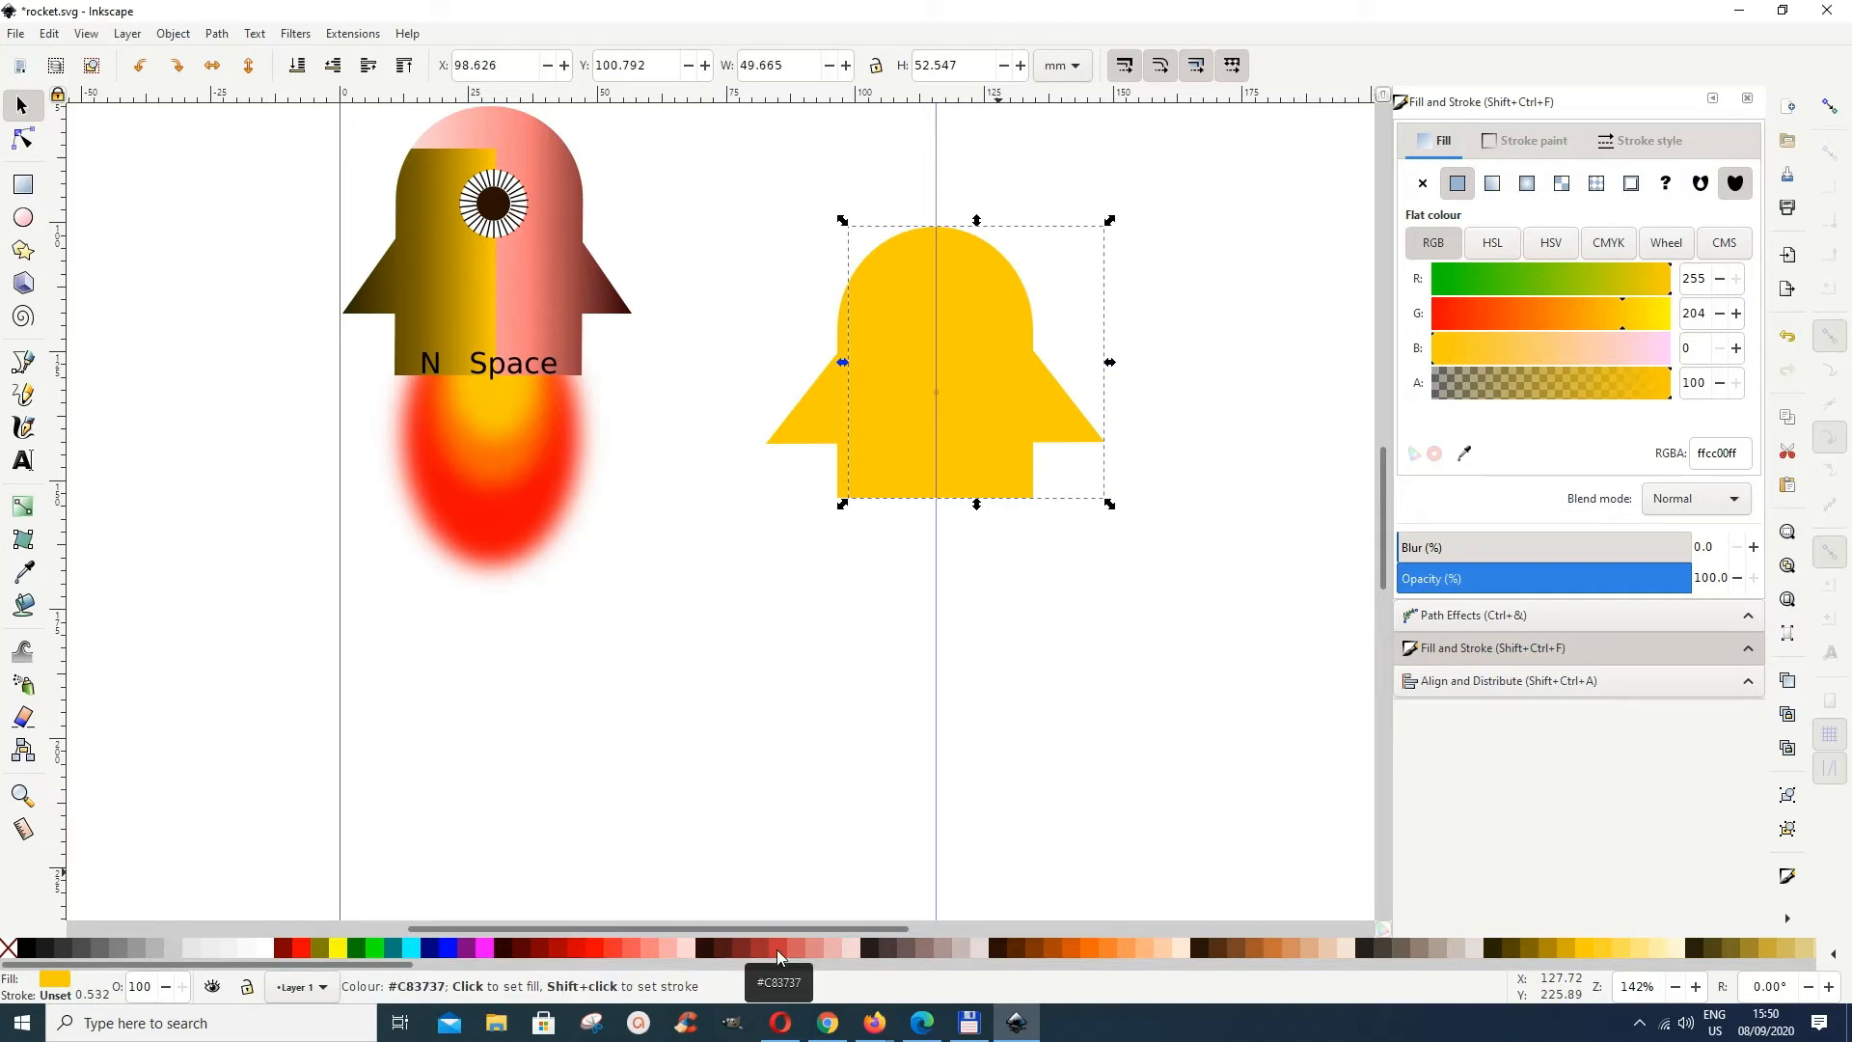
pyautogui.click(596, 951)
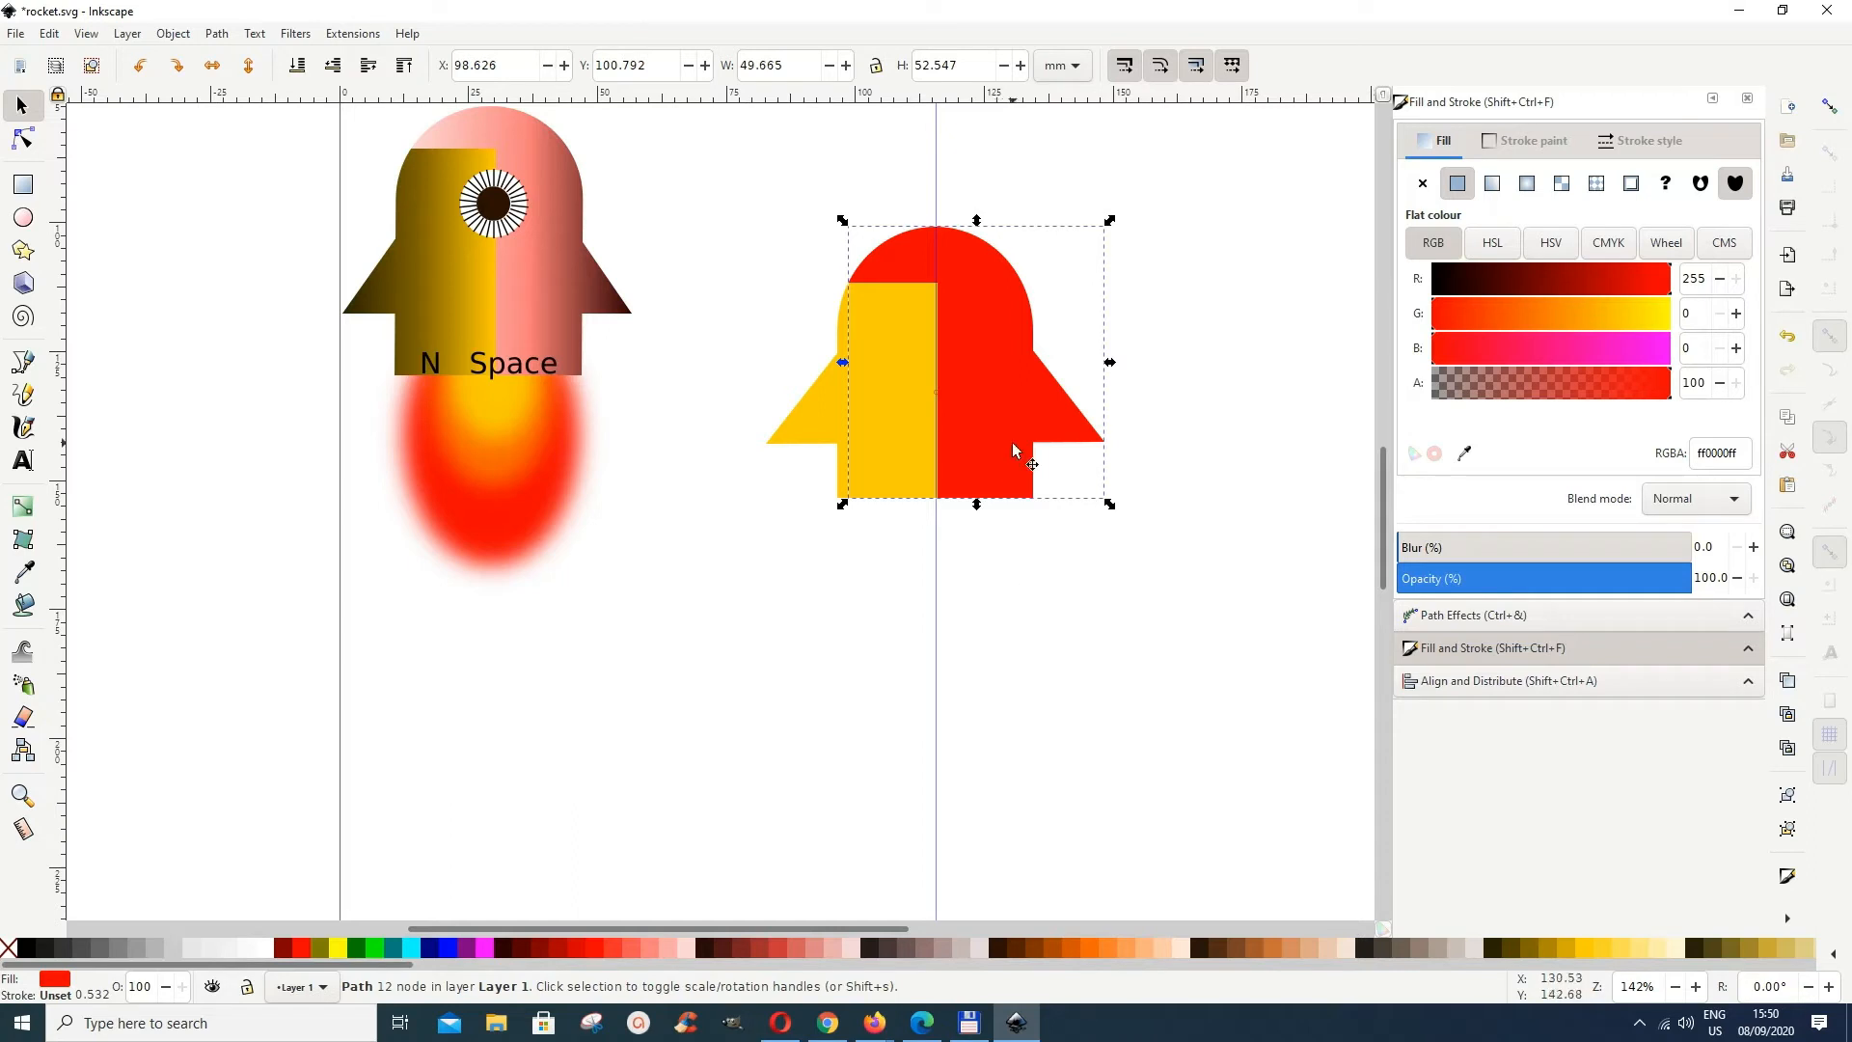
pyautogui.click(886, 450)
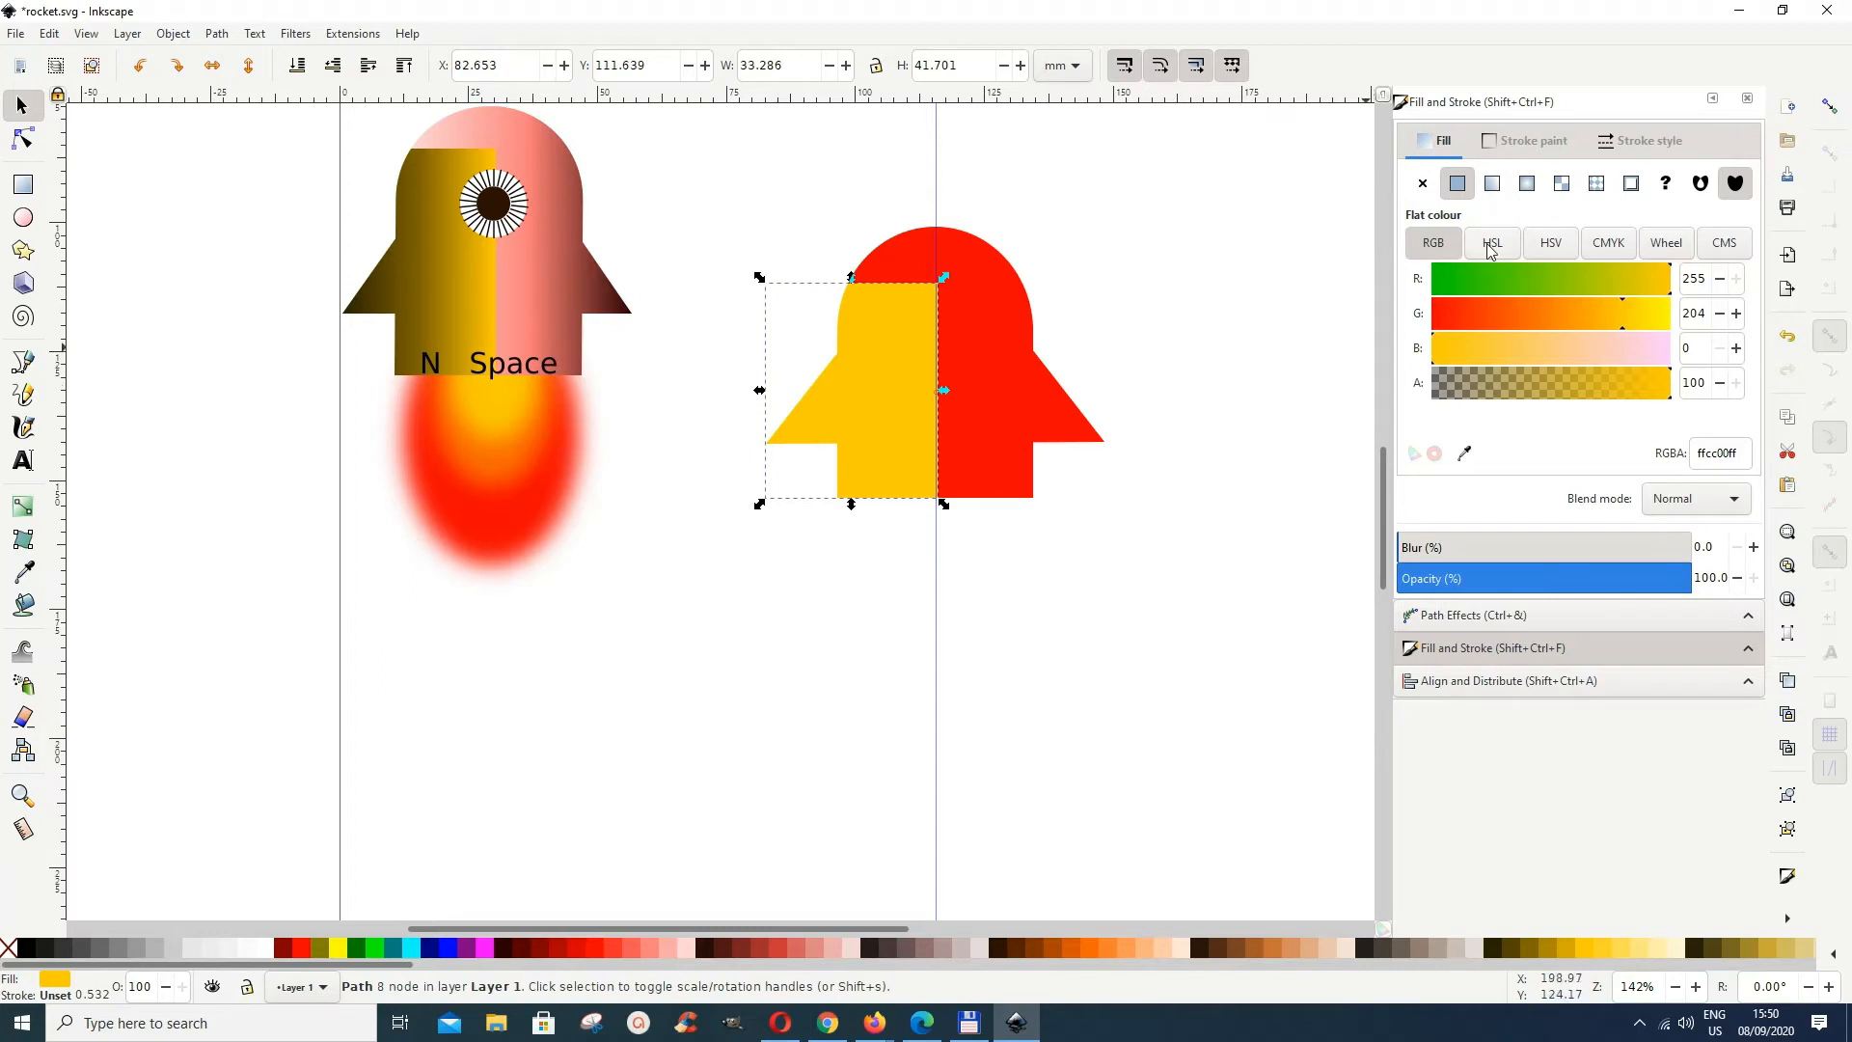
pyautogui.click(1494, 185)
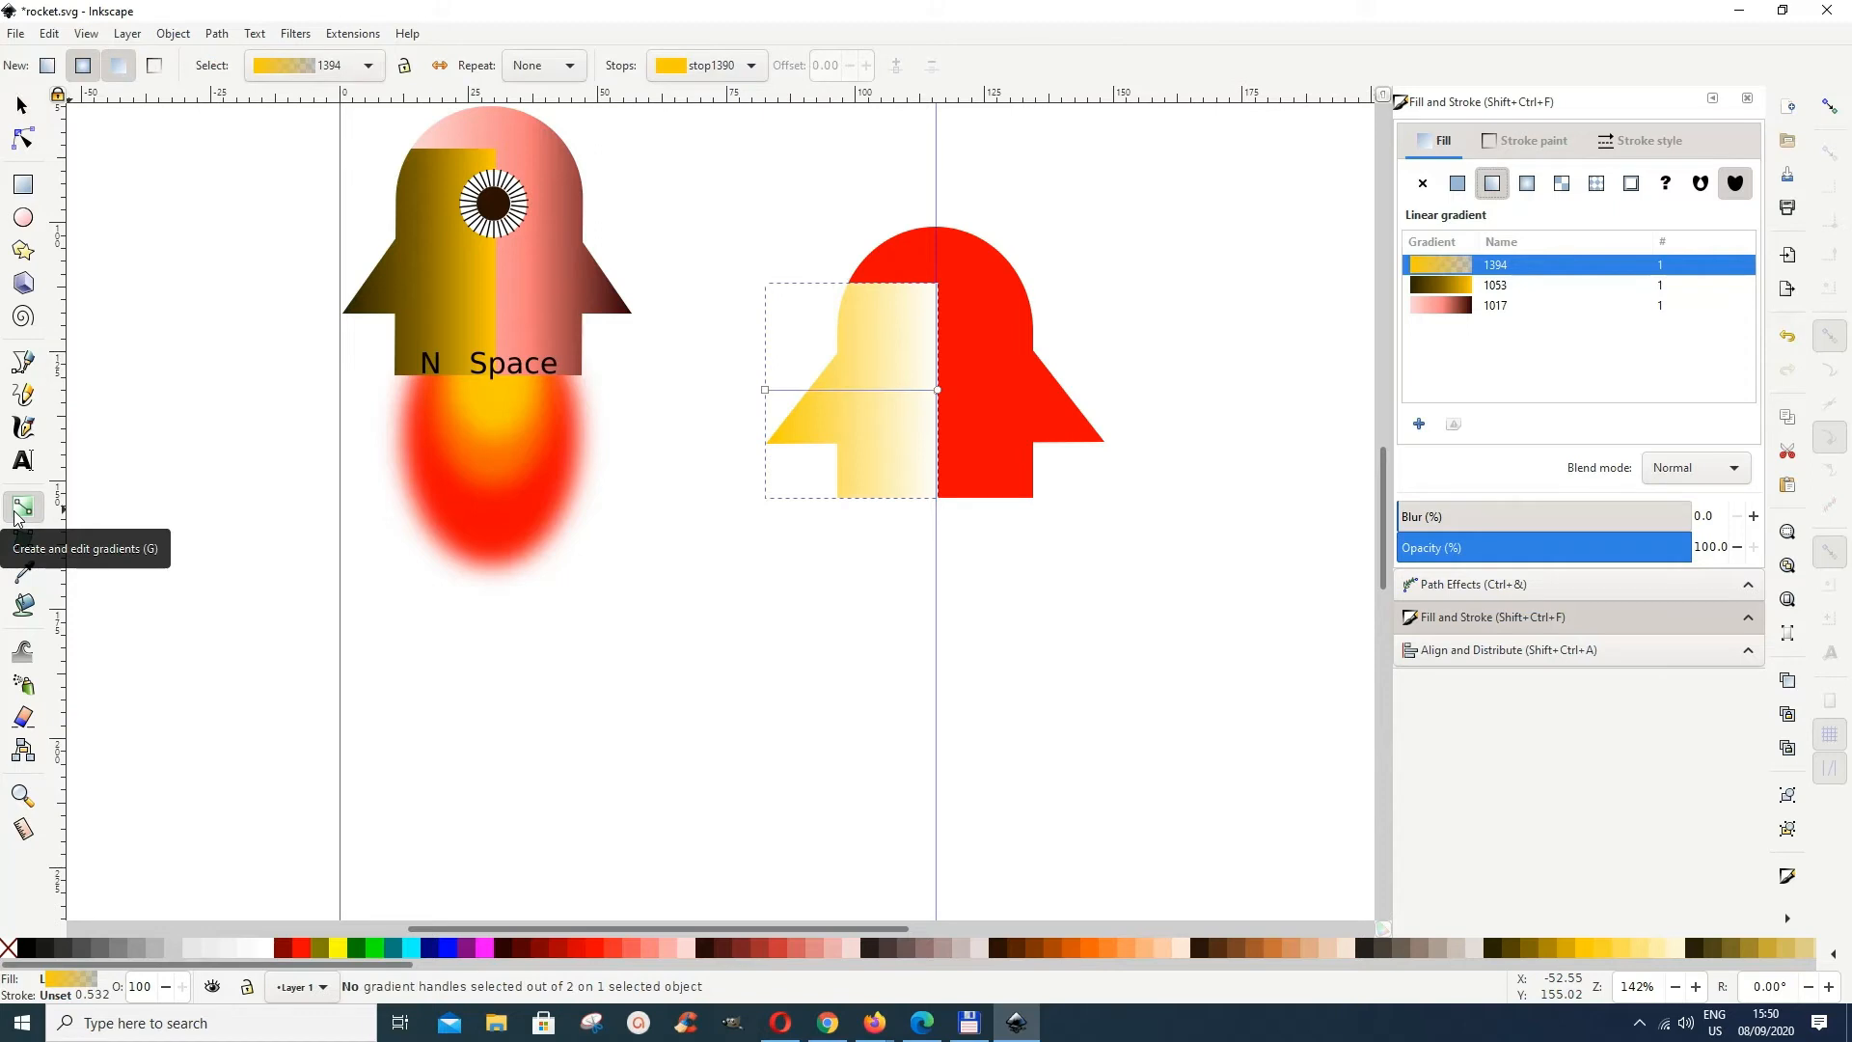
# Step: Colour the left piece's gradient from dark olive at the outer edge through a new 806600 middle stop to opaque ffcc00 at the centre
pyautogui.click(939, 391)
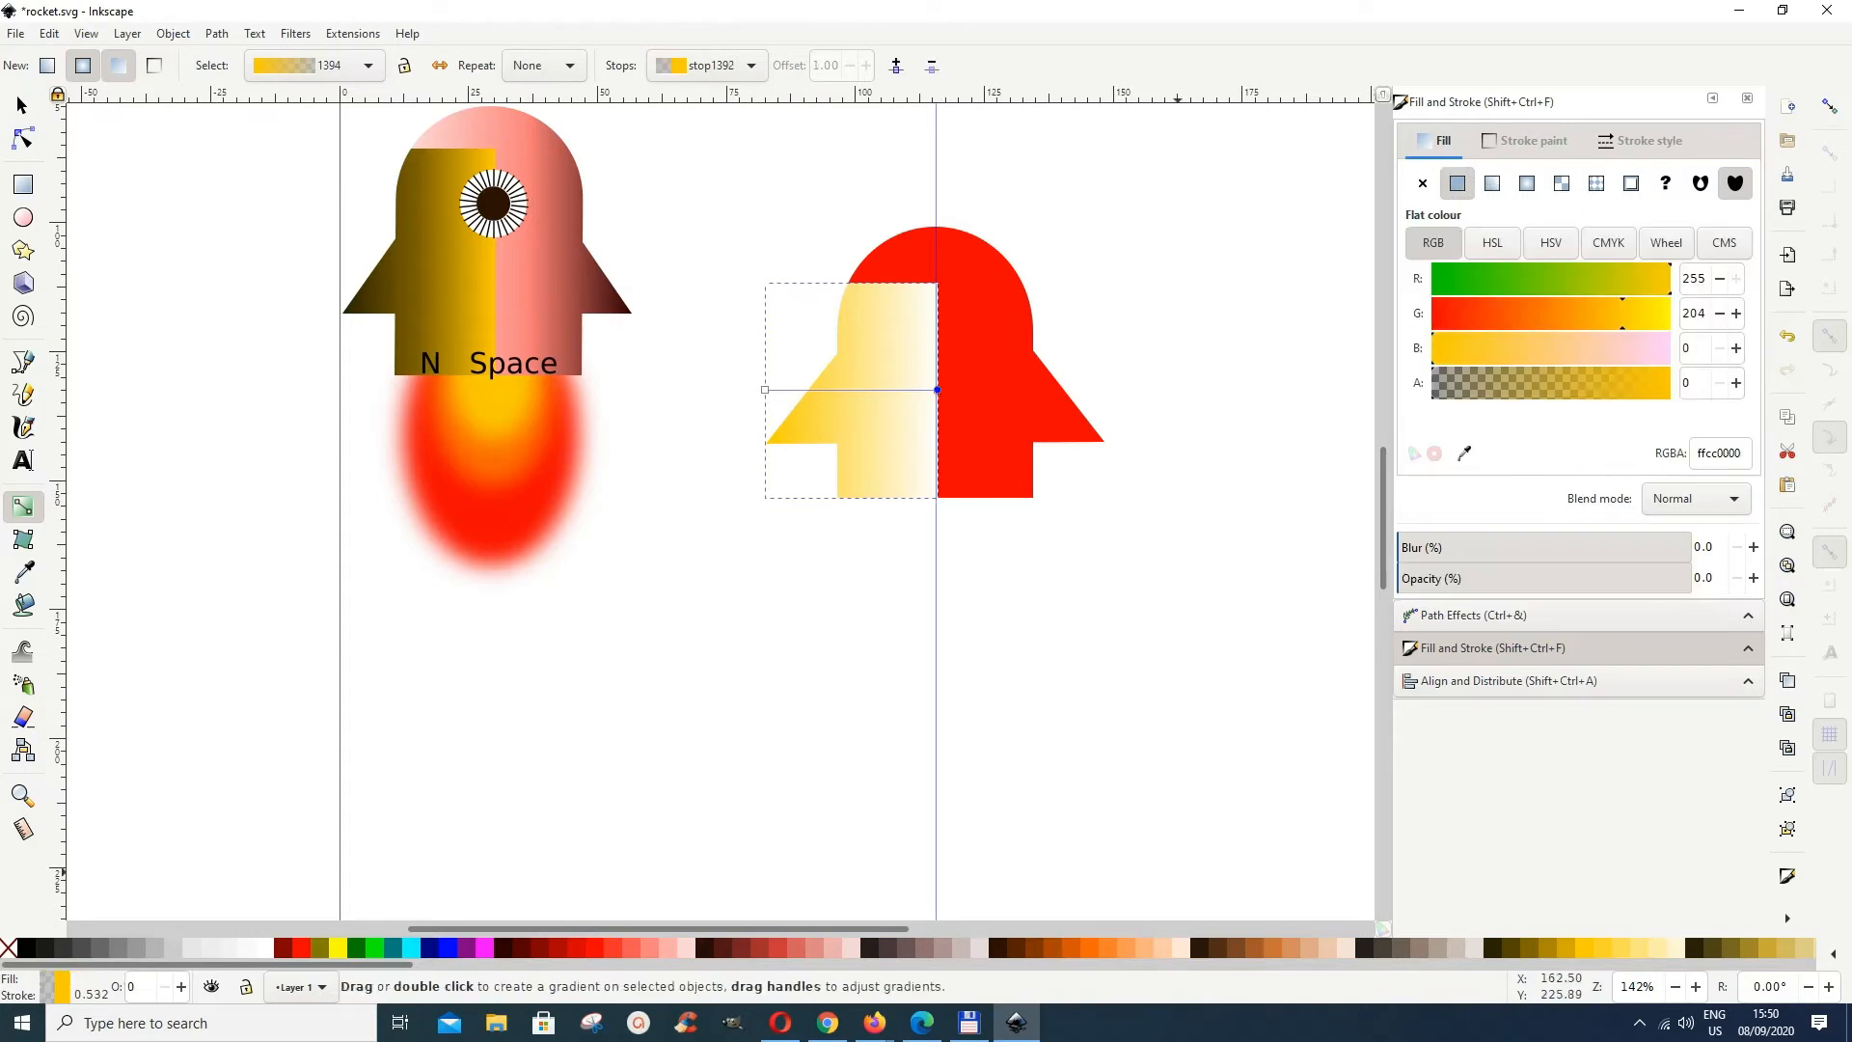
pyautogui.click(1583, 952)
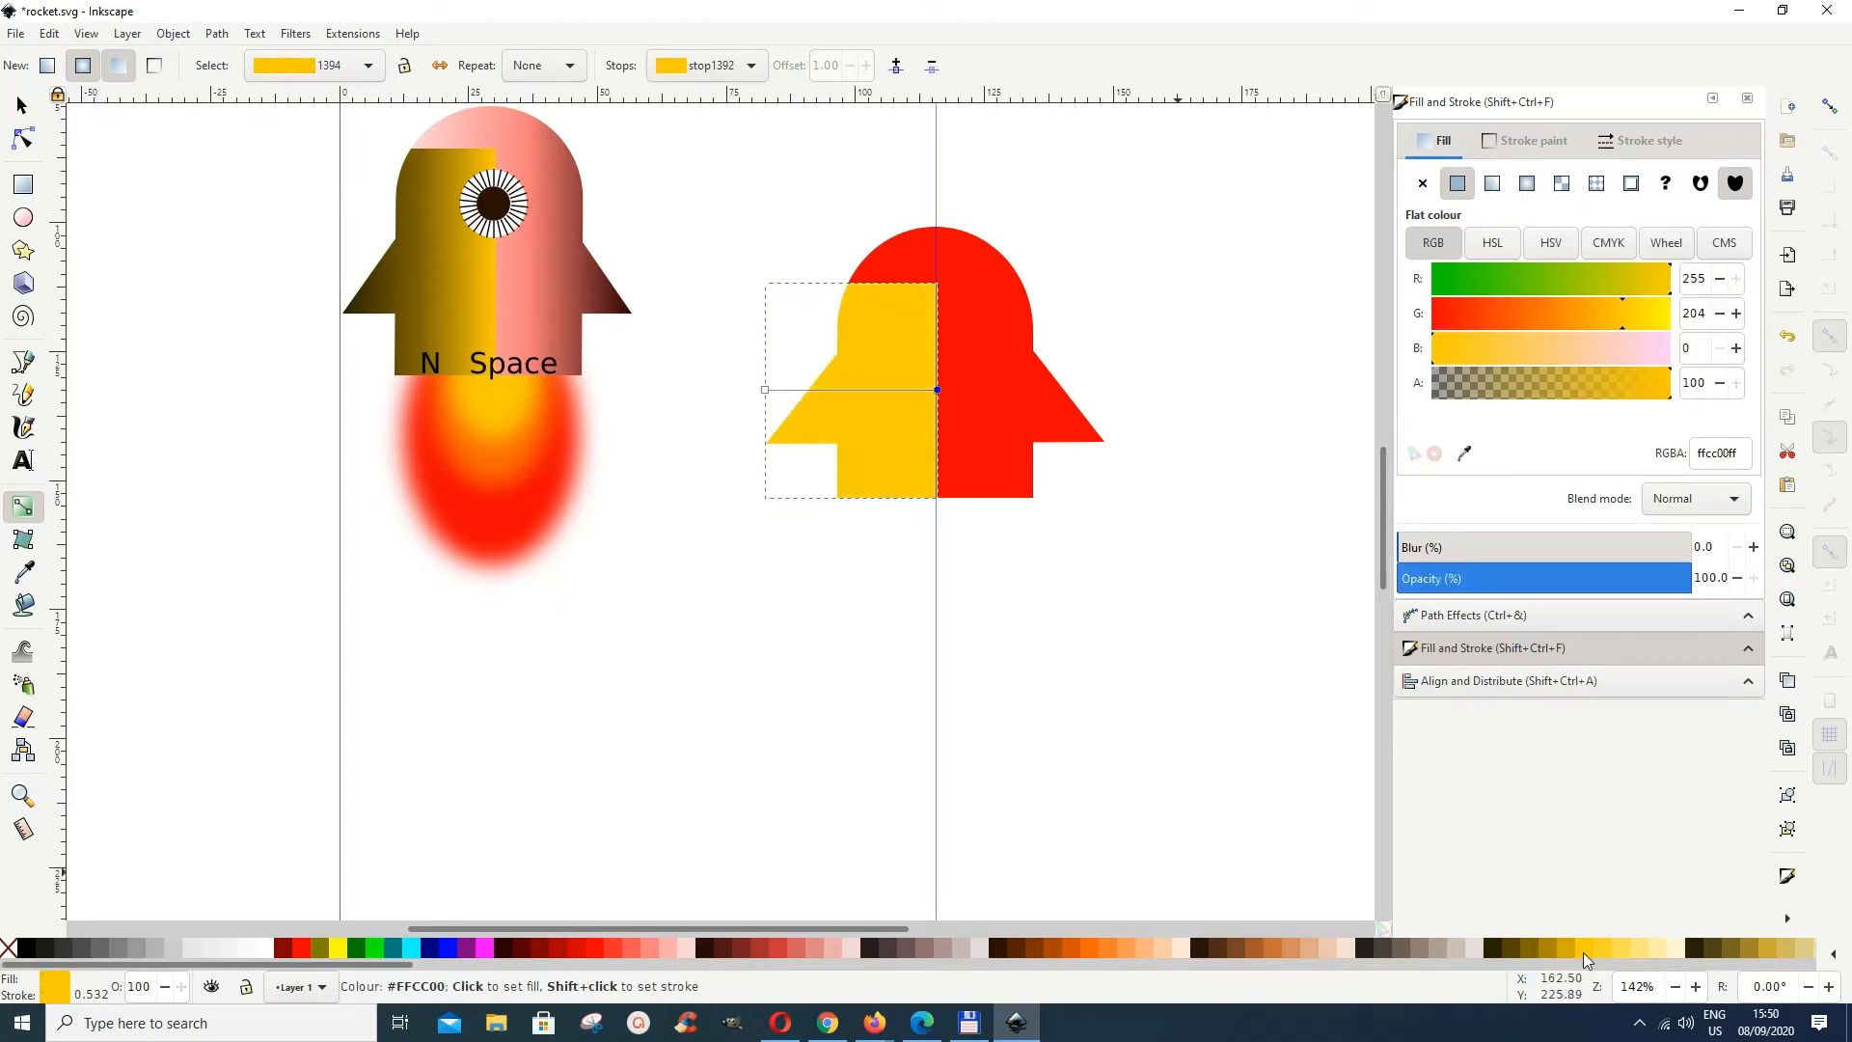
pyautogui.doubleClick(857, 391)
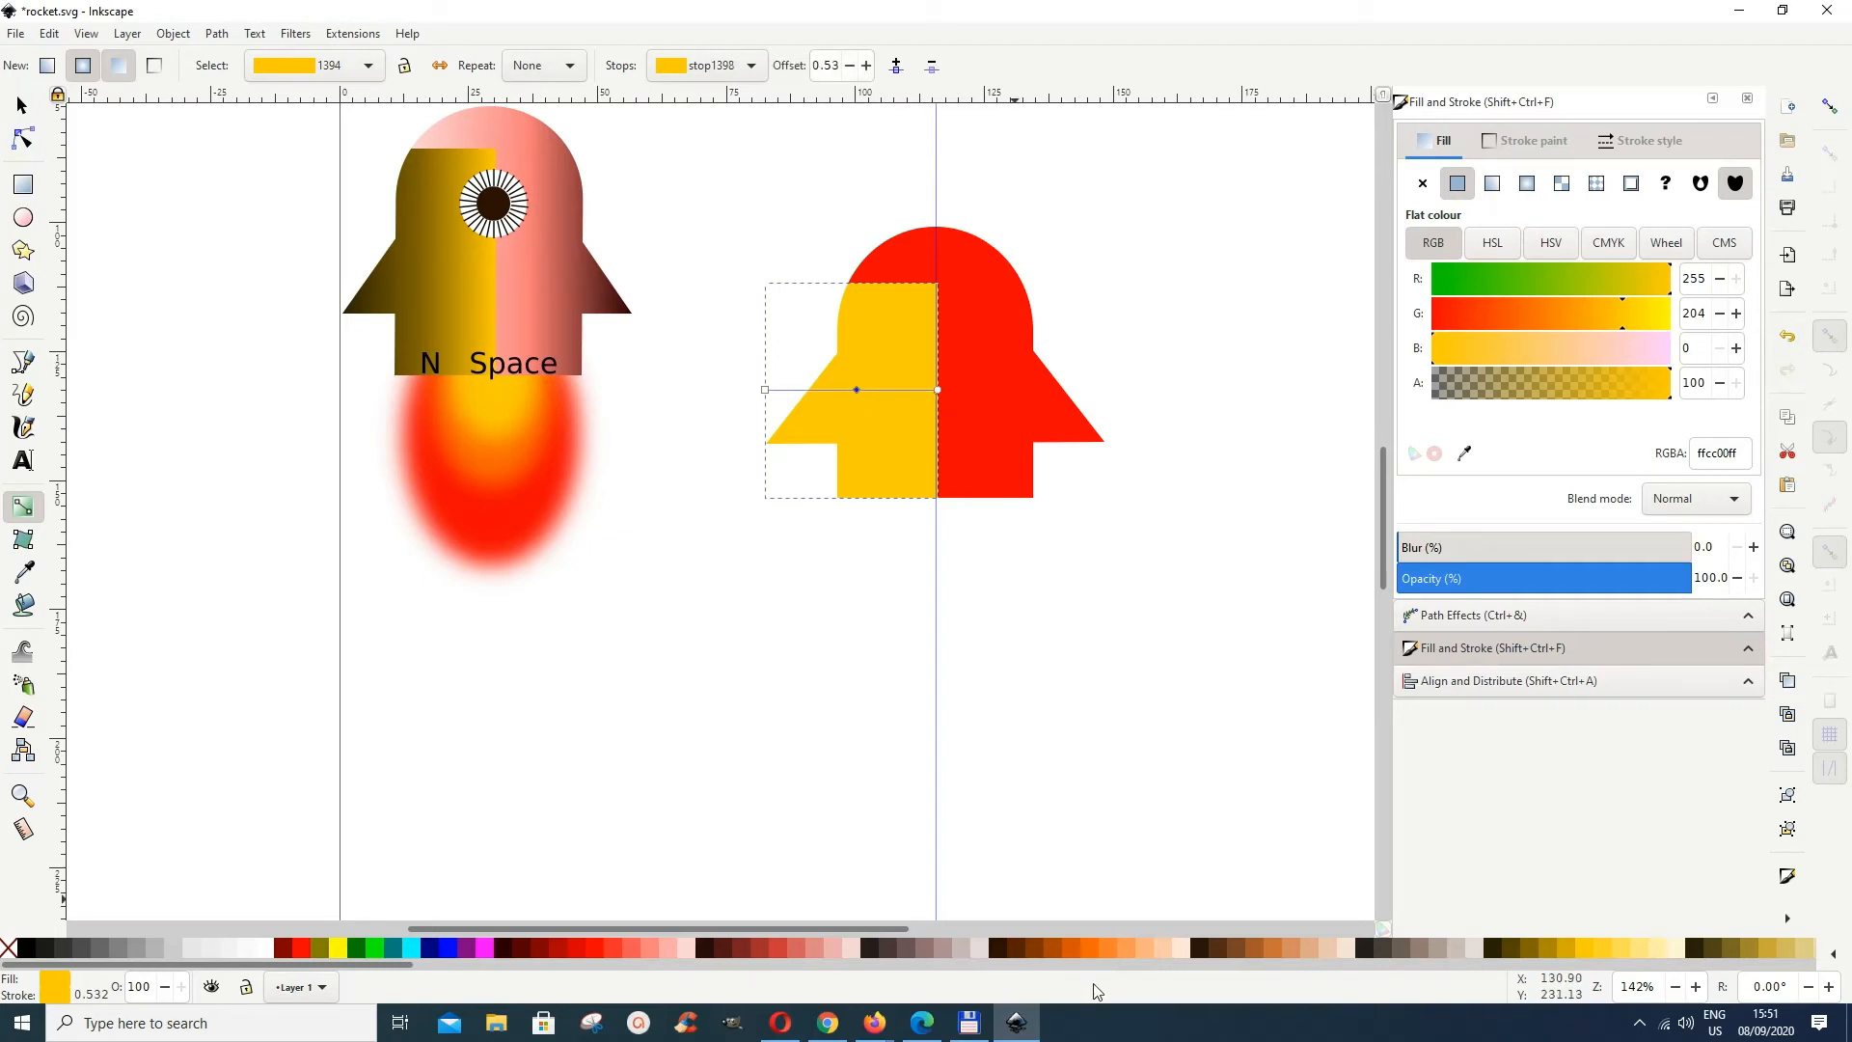
pyautogui.click(1525, 949)
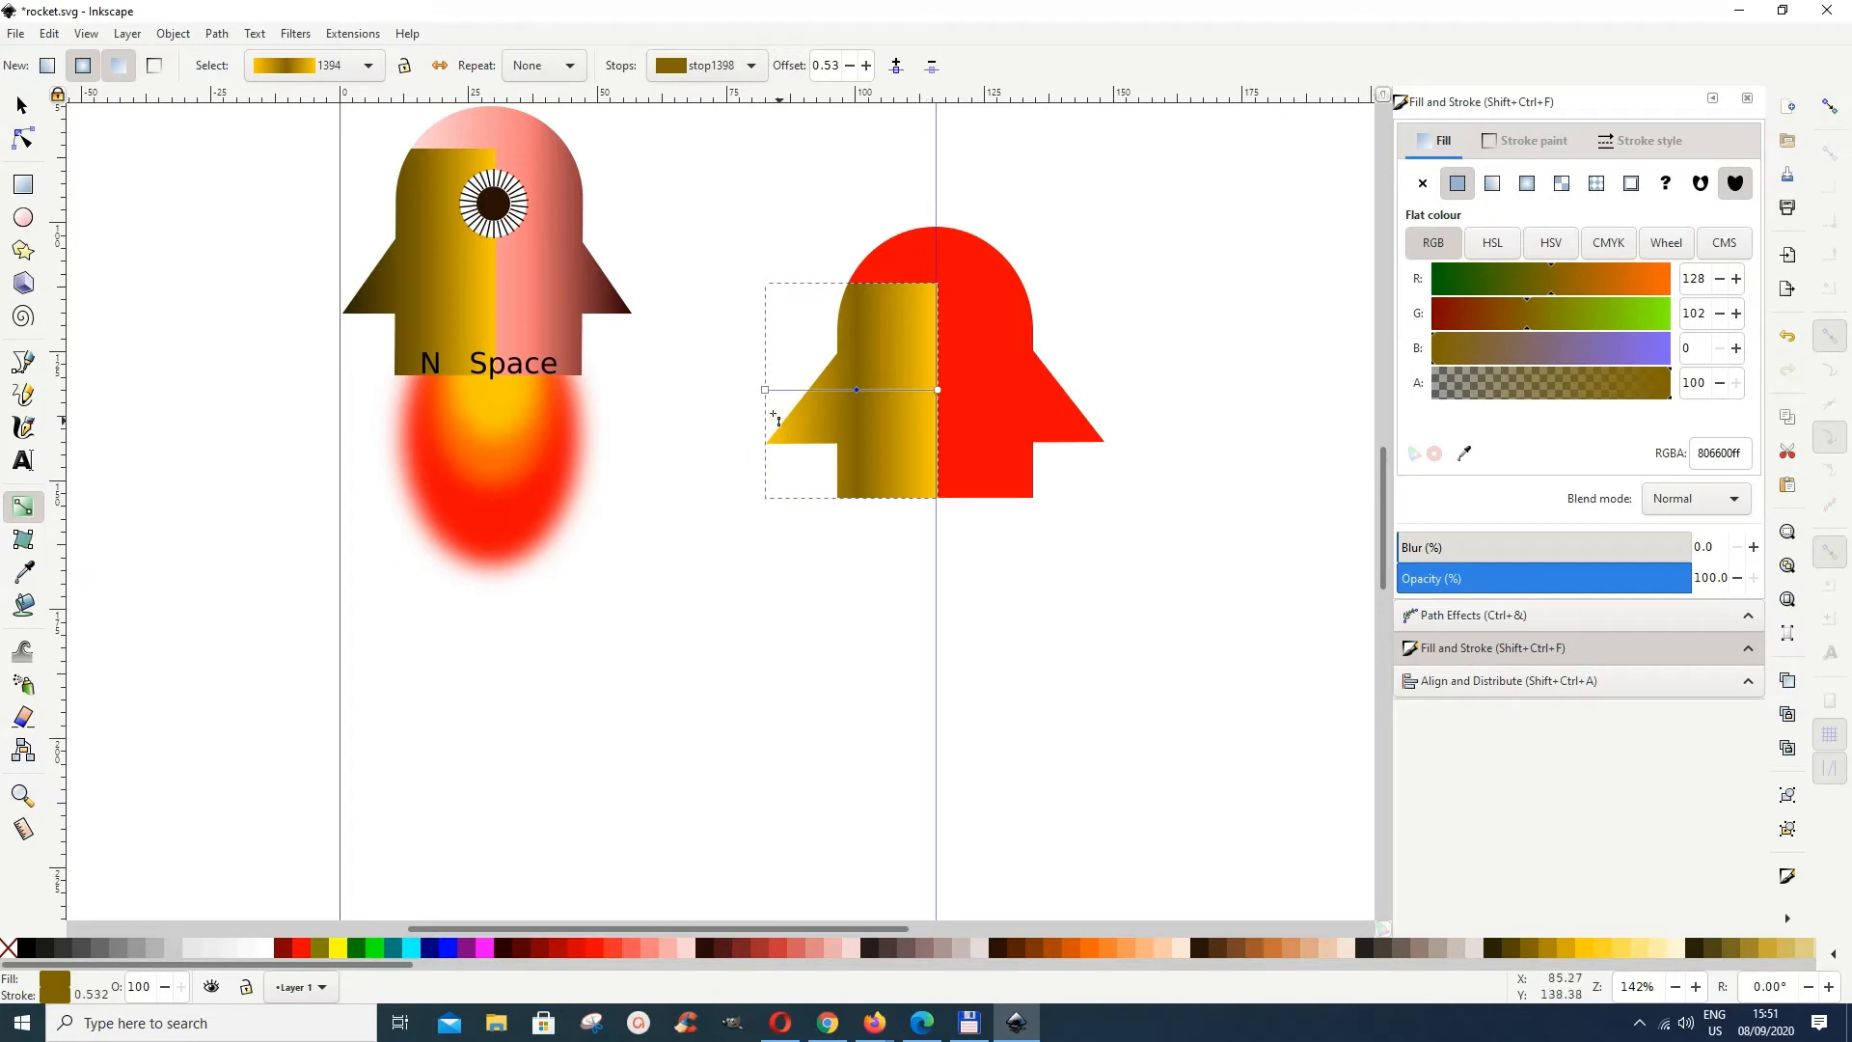
pyautogui.click(765, 391)
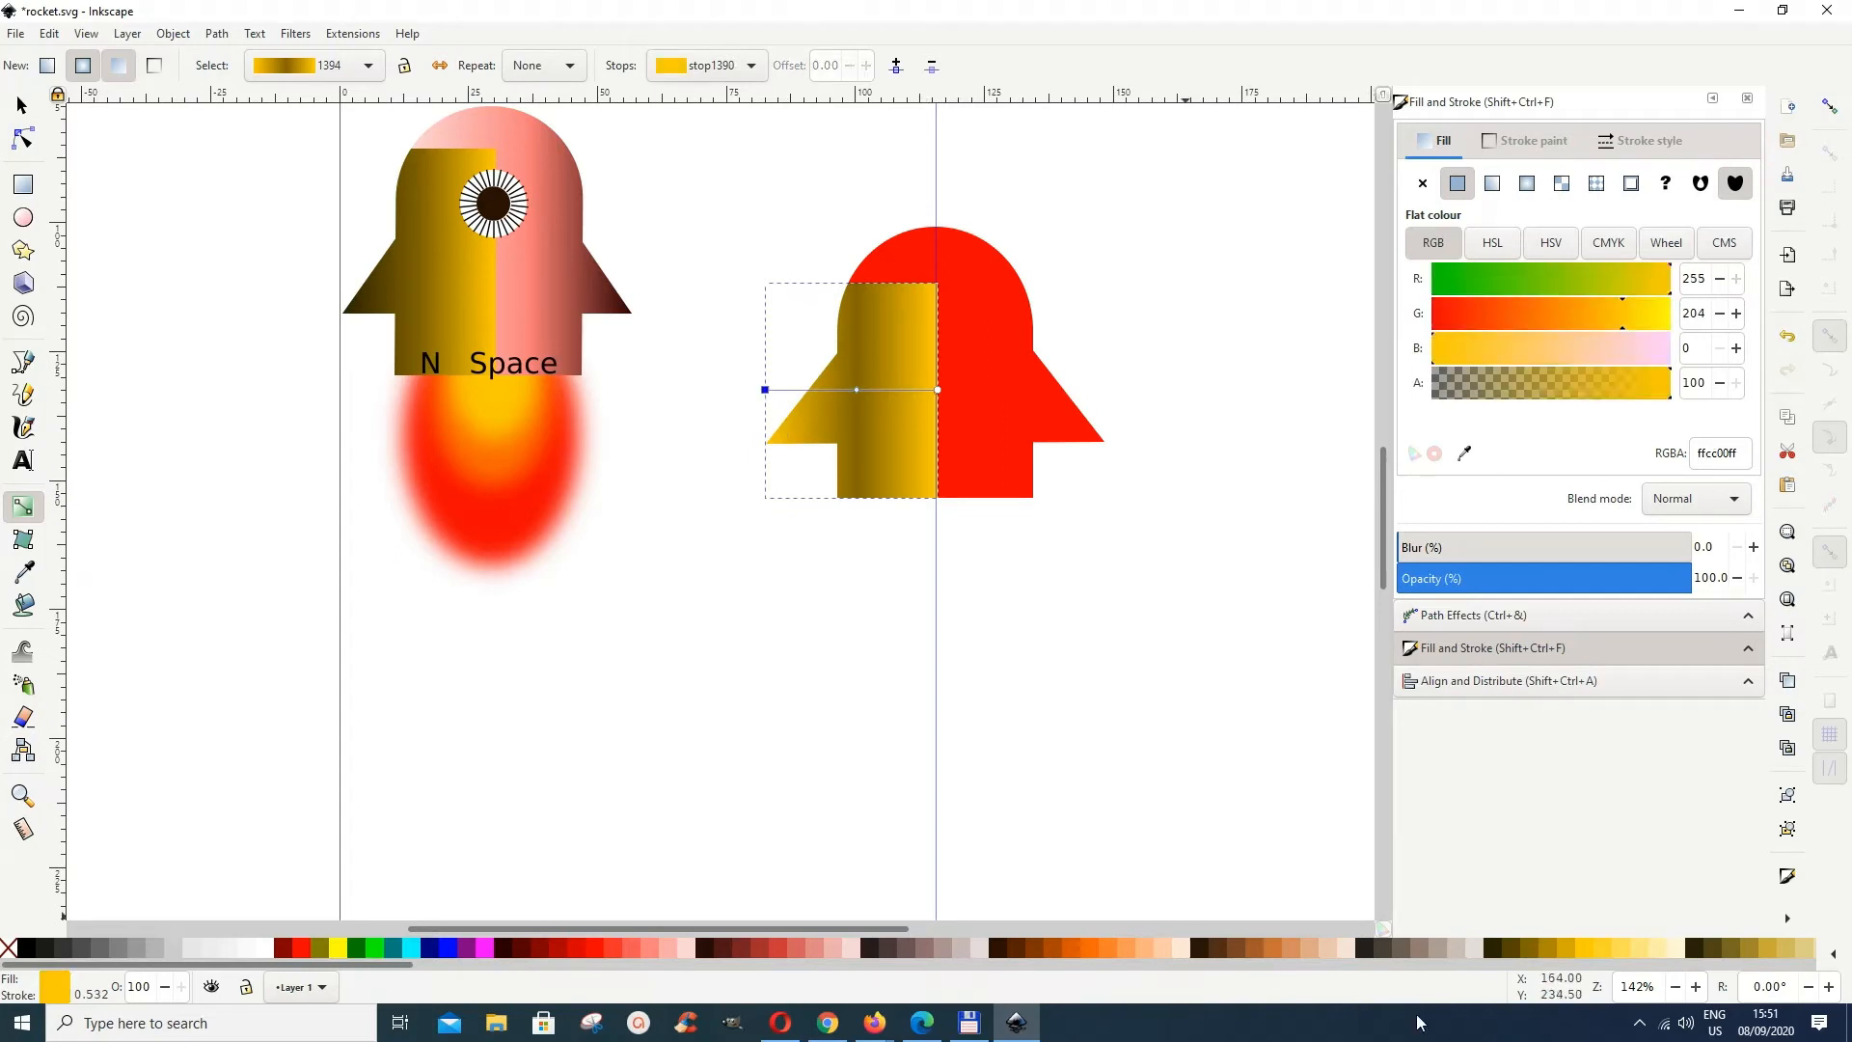
pyautogui.click(1509, 950)
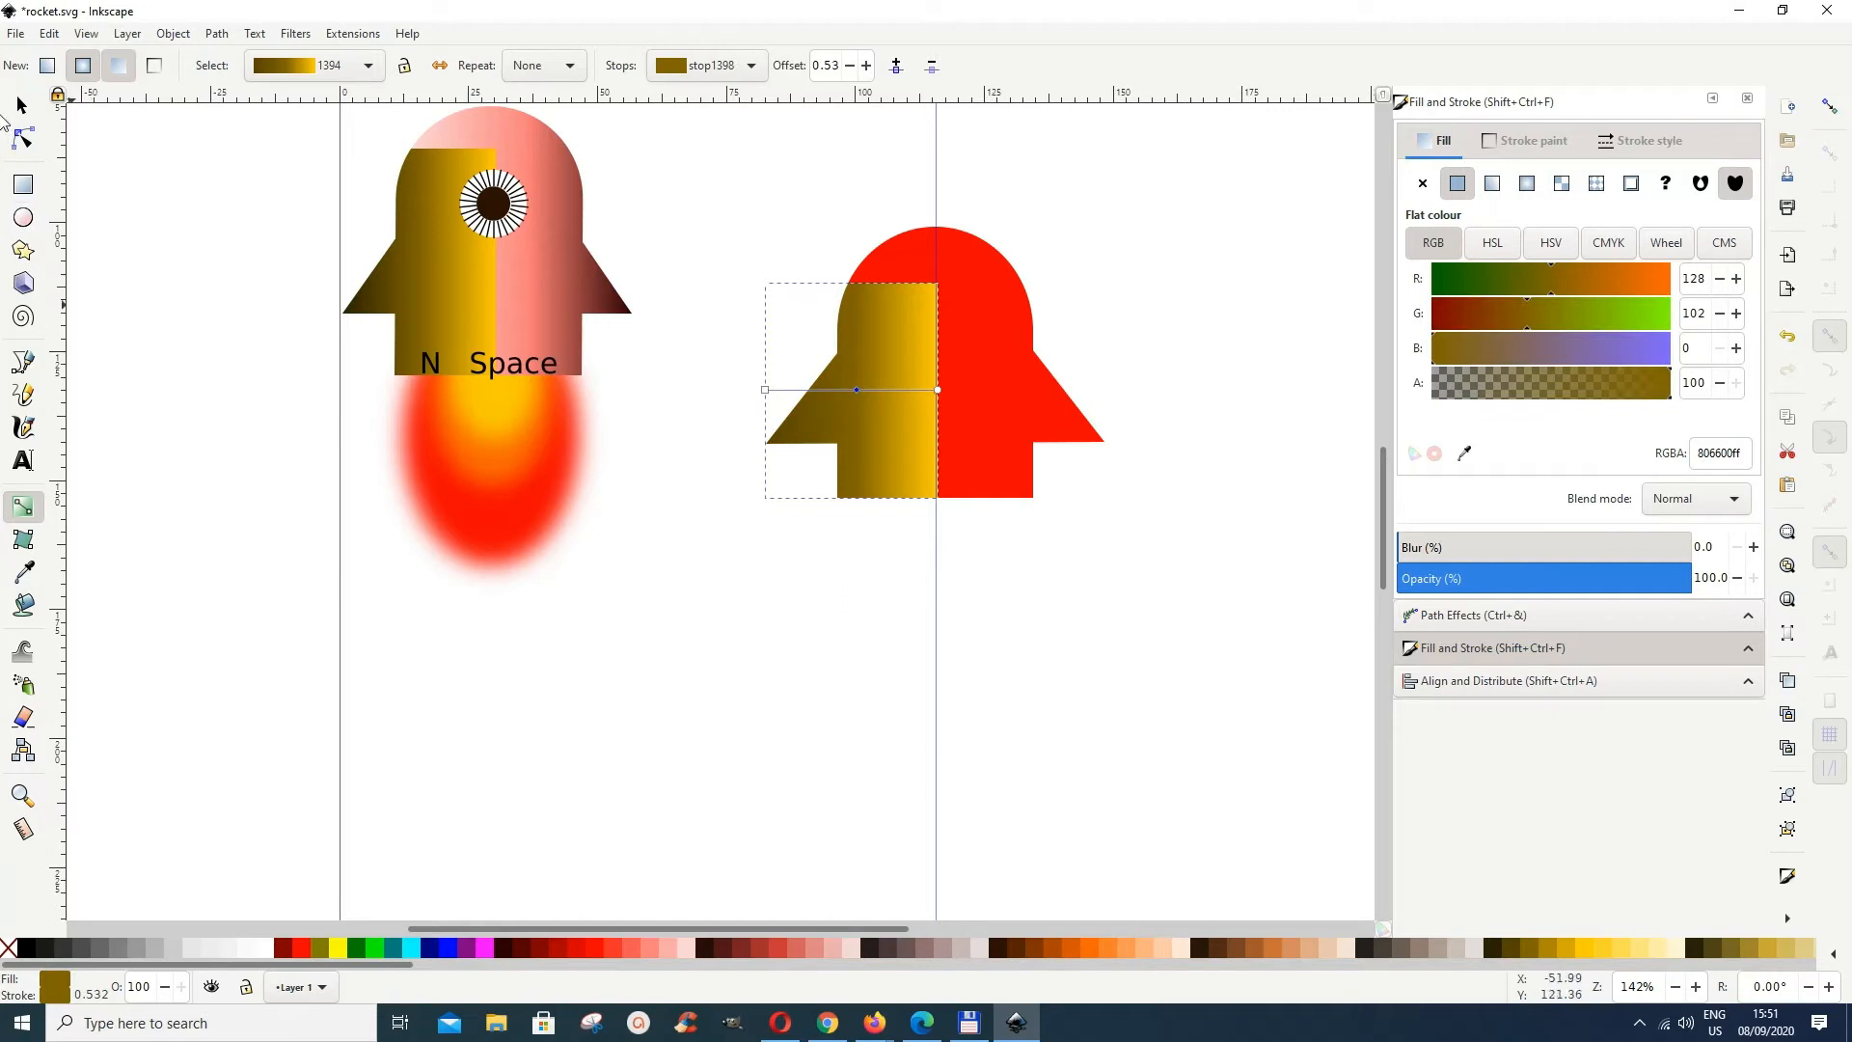
pyautogui.click(22, 110)
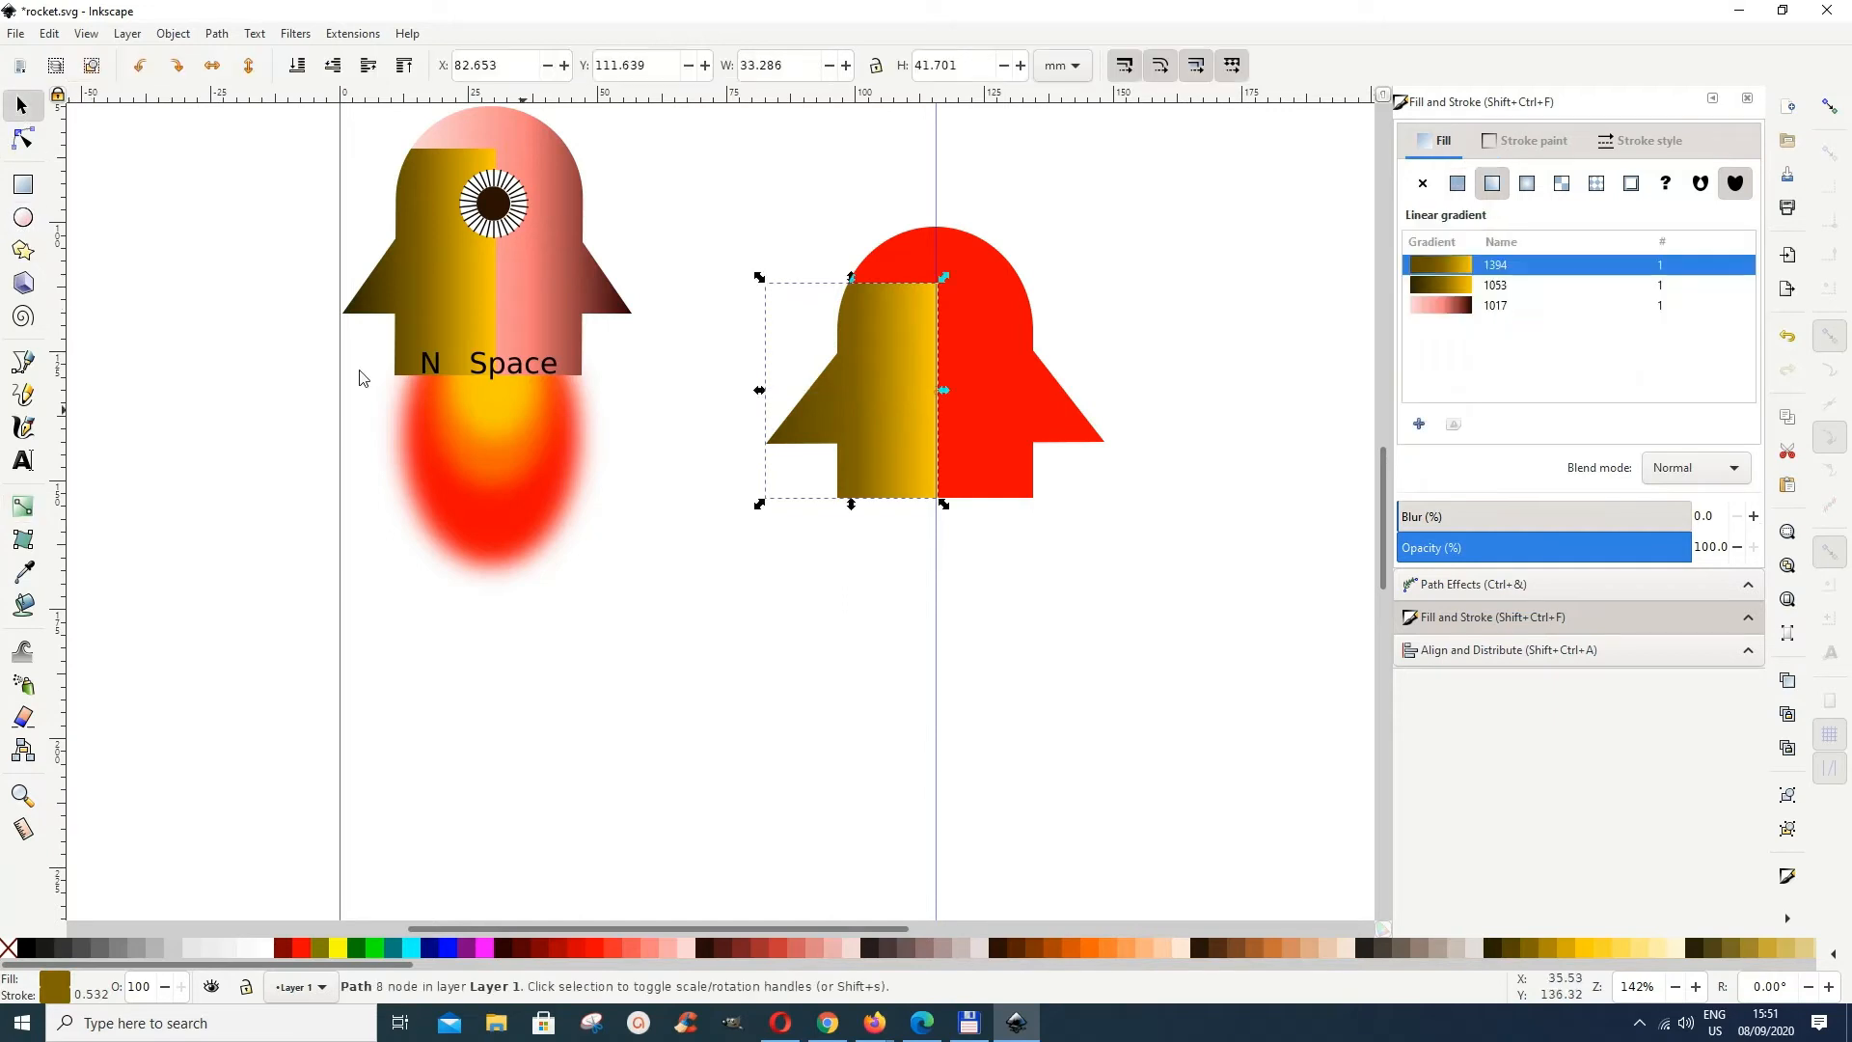
# Step: Apply a linear gradient to the red right piece and set its start stop to light pink ffaaaa
pyautogui.click(1015, 450)
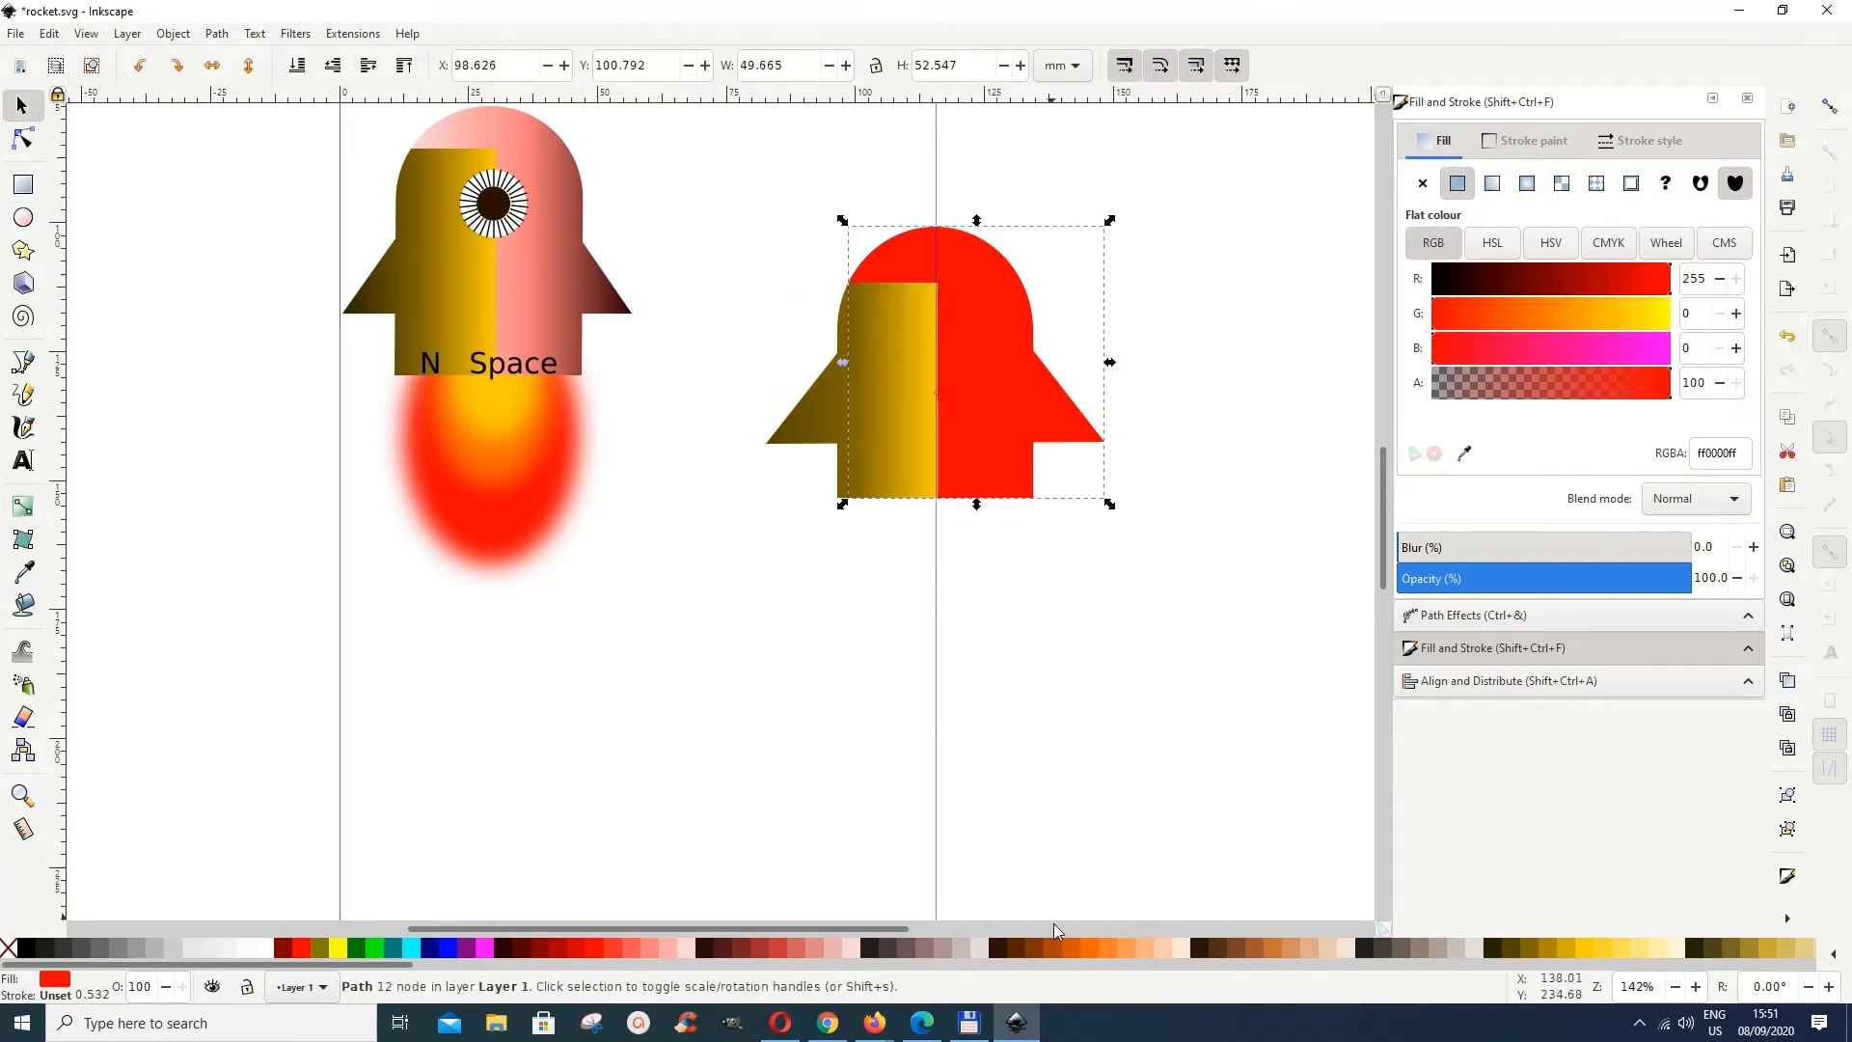
pyautogui.click(1497, 192)
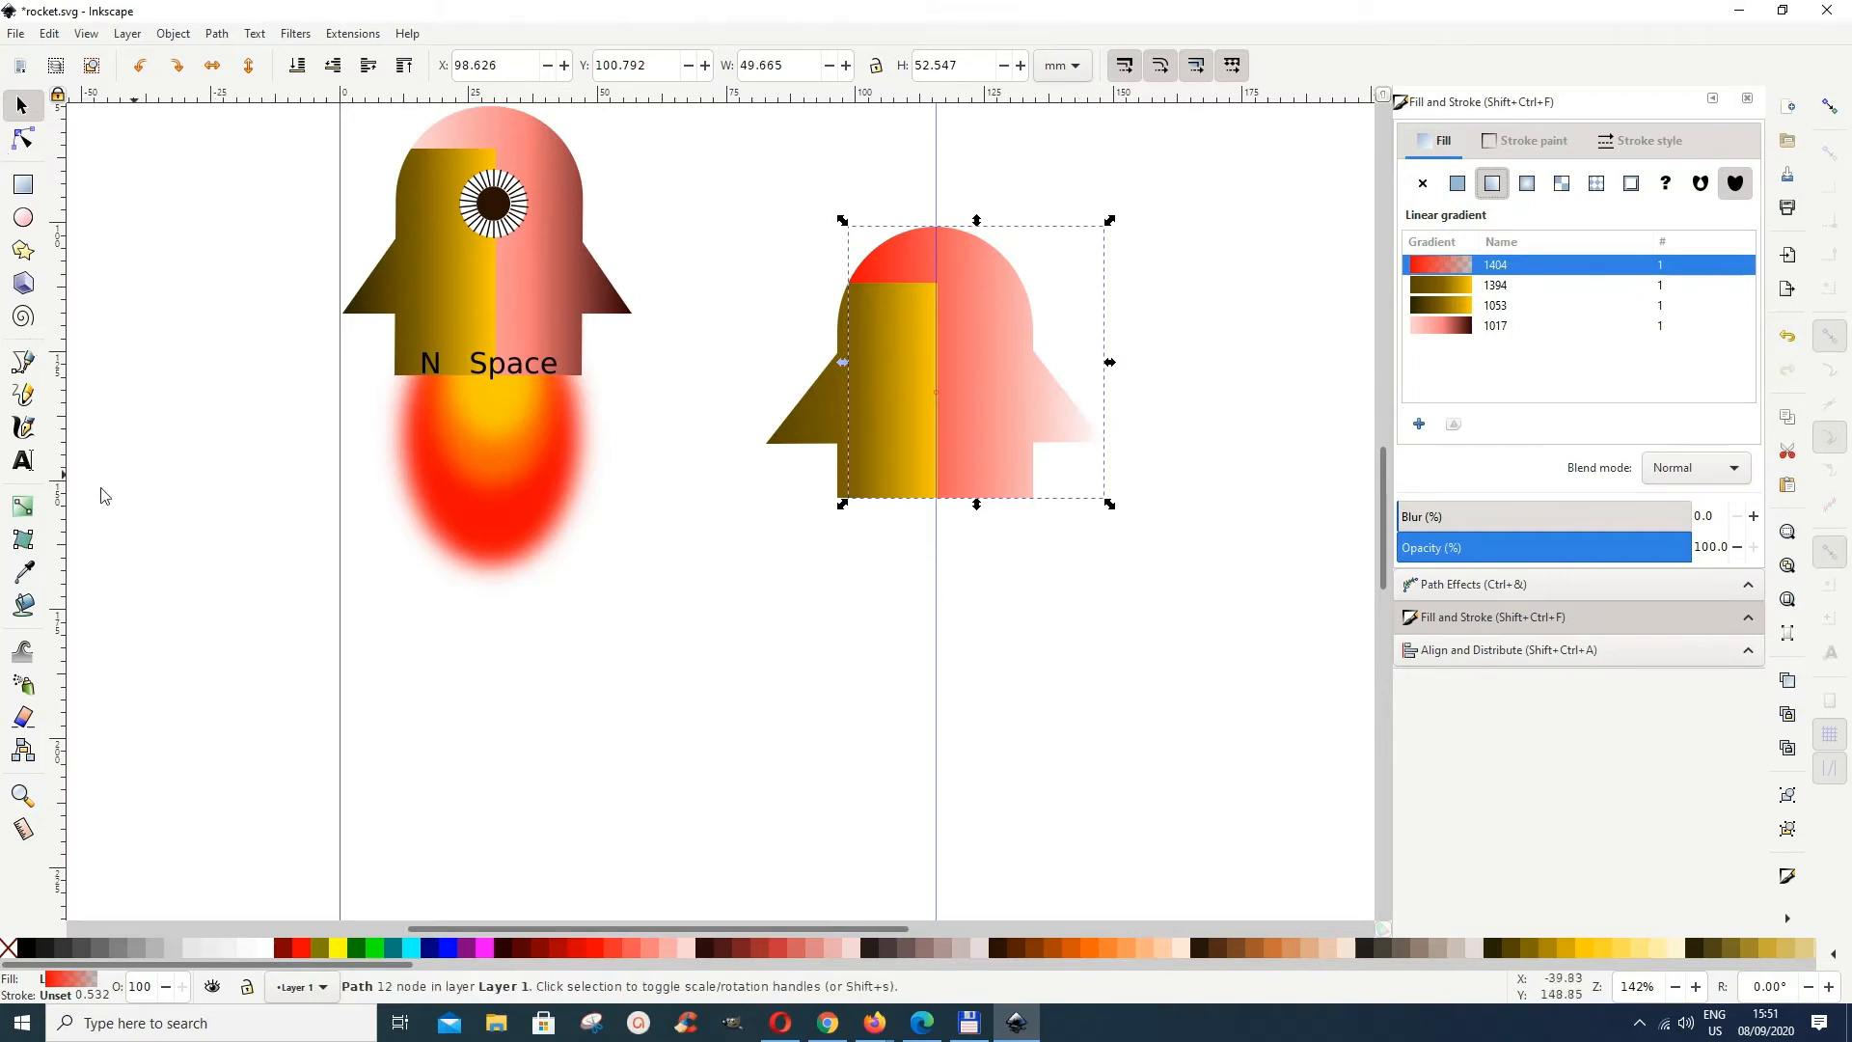
pyautogui.click(29, 514)
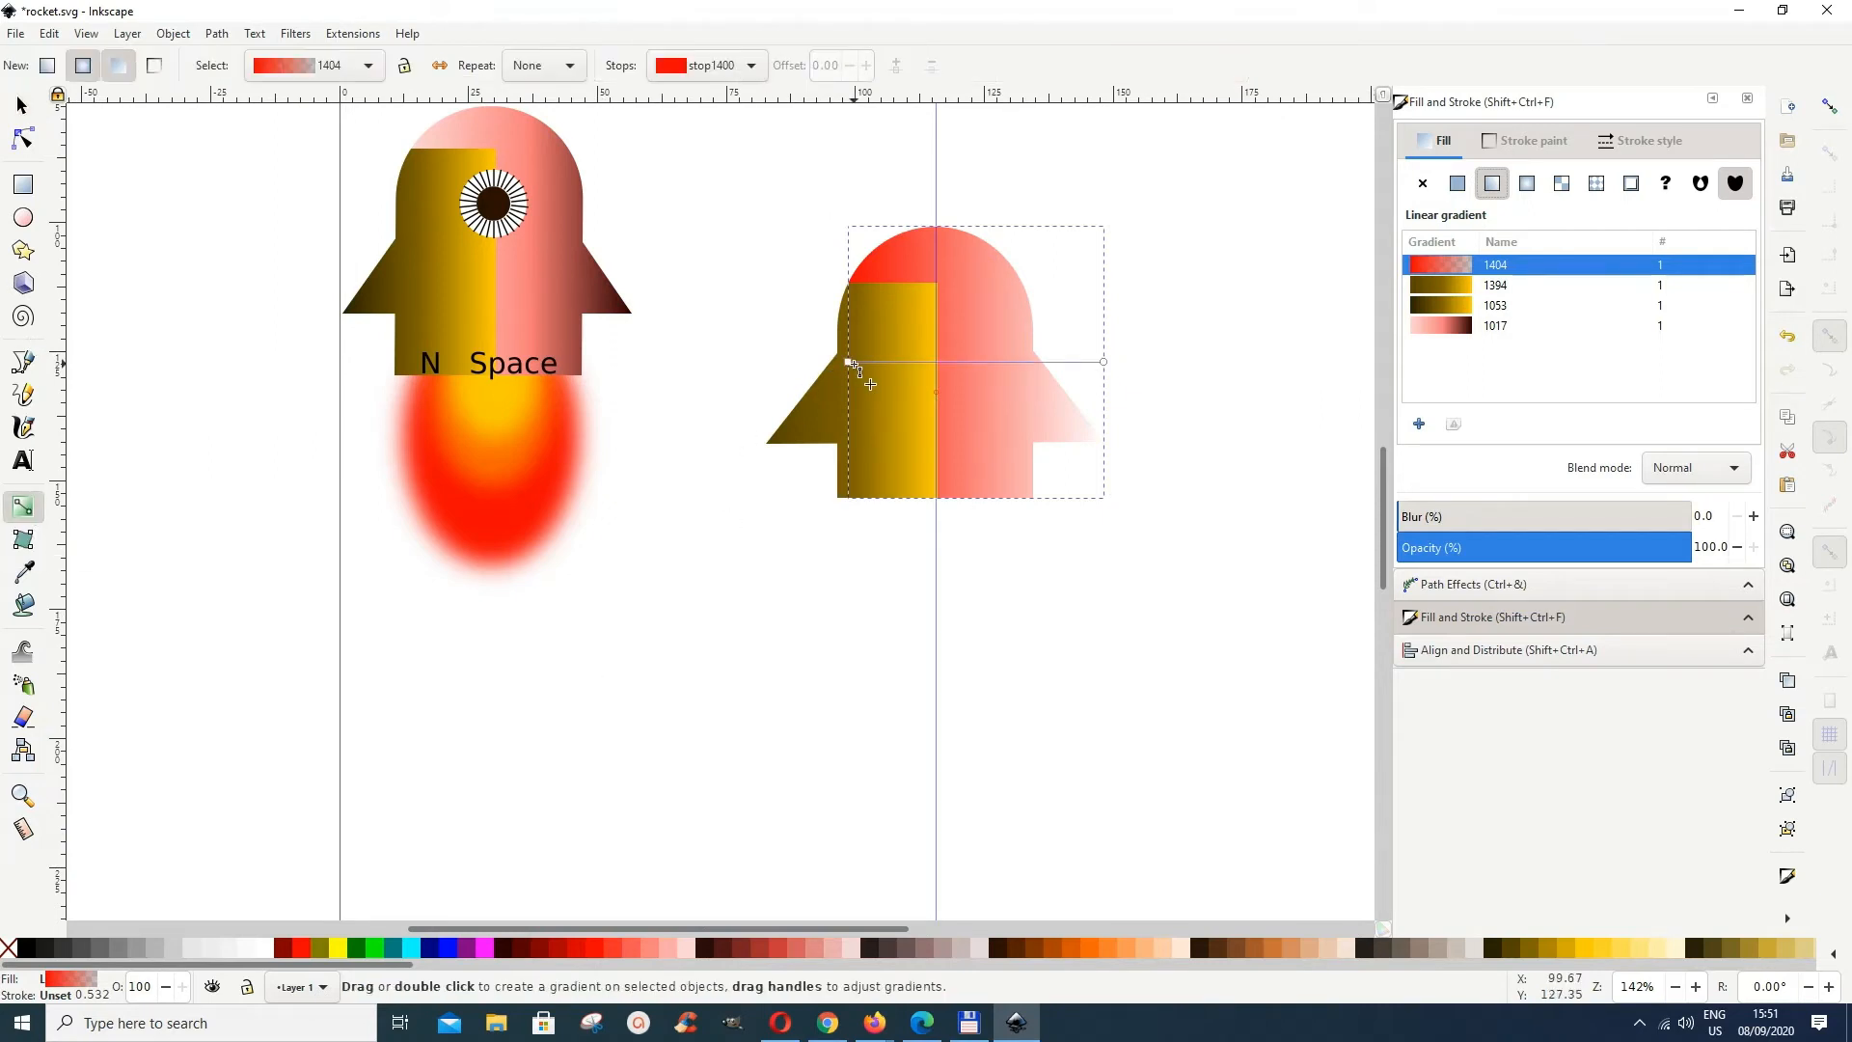
pyautogui.click(849, 364)
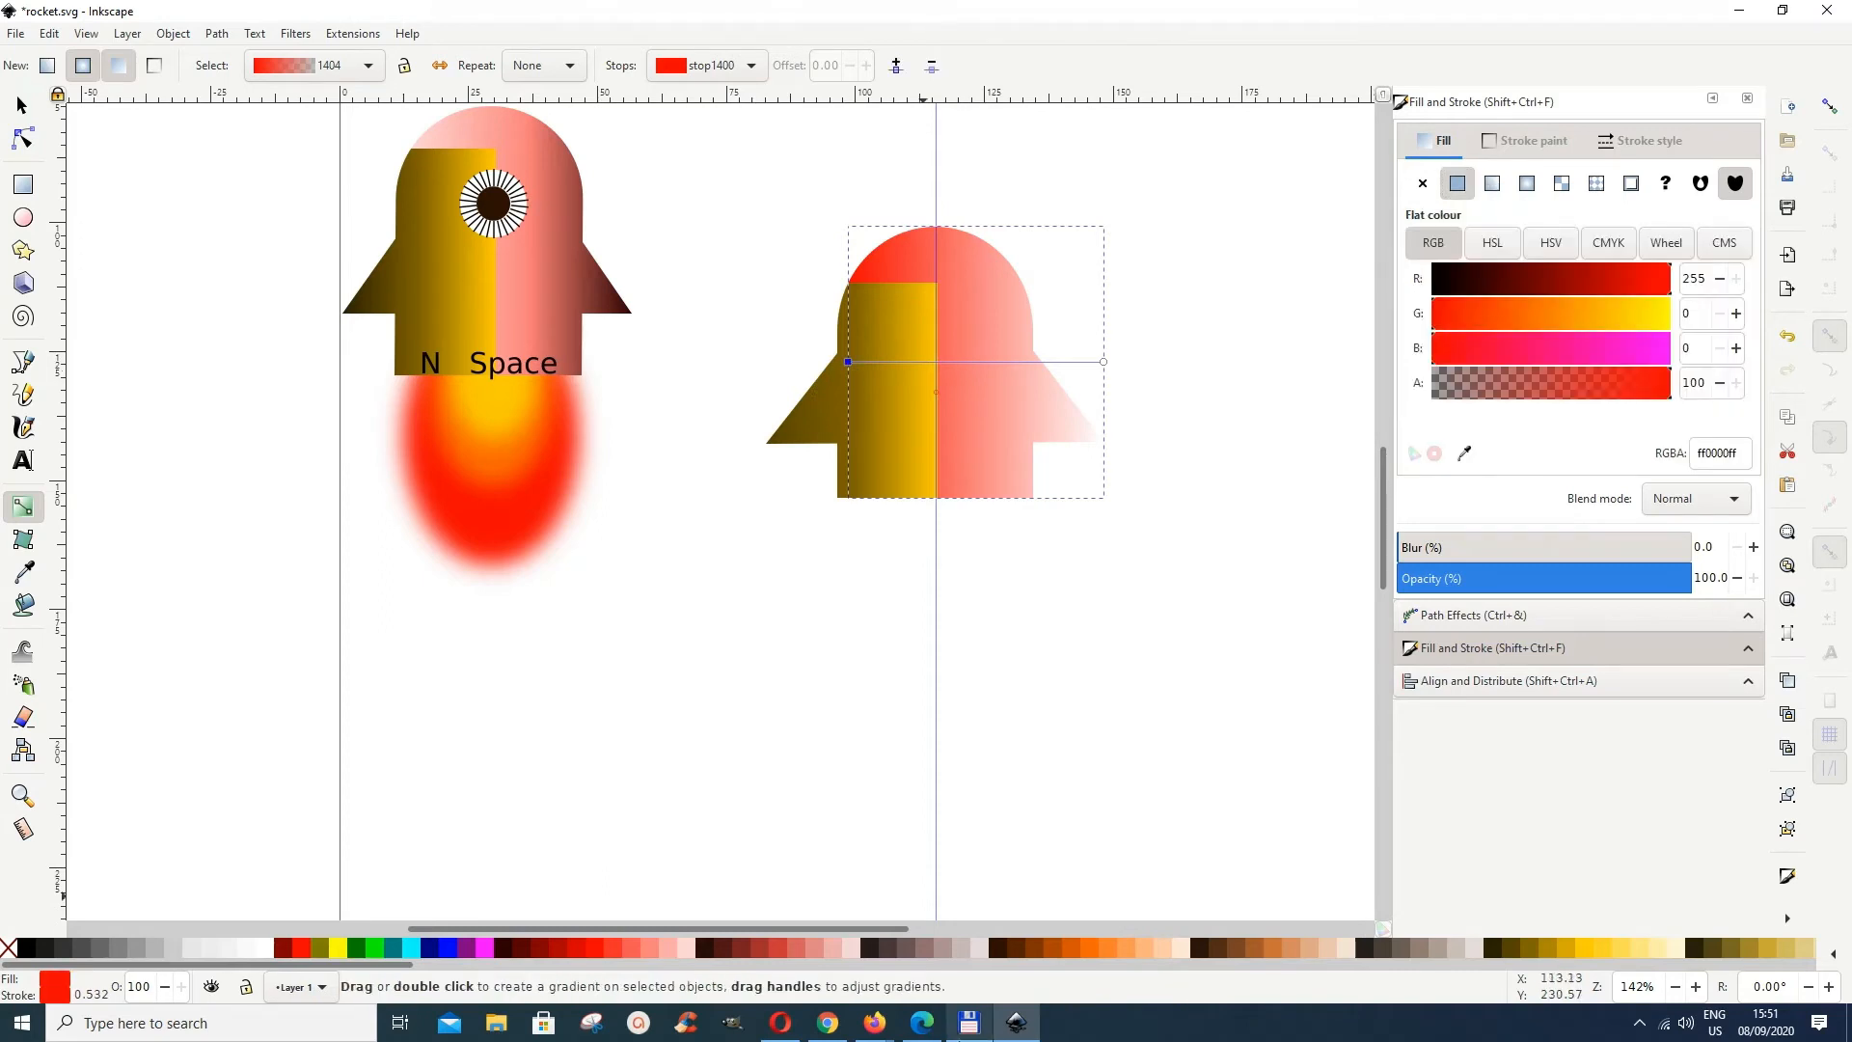
pyautogui.click(666, 951)
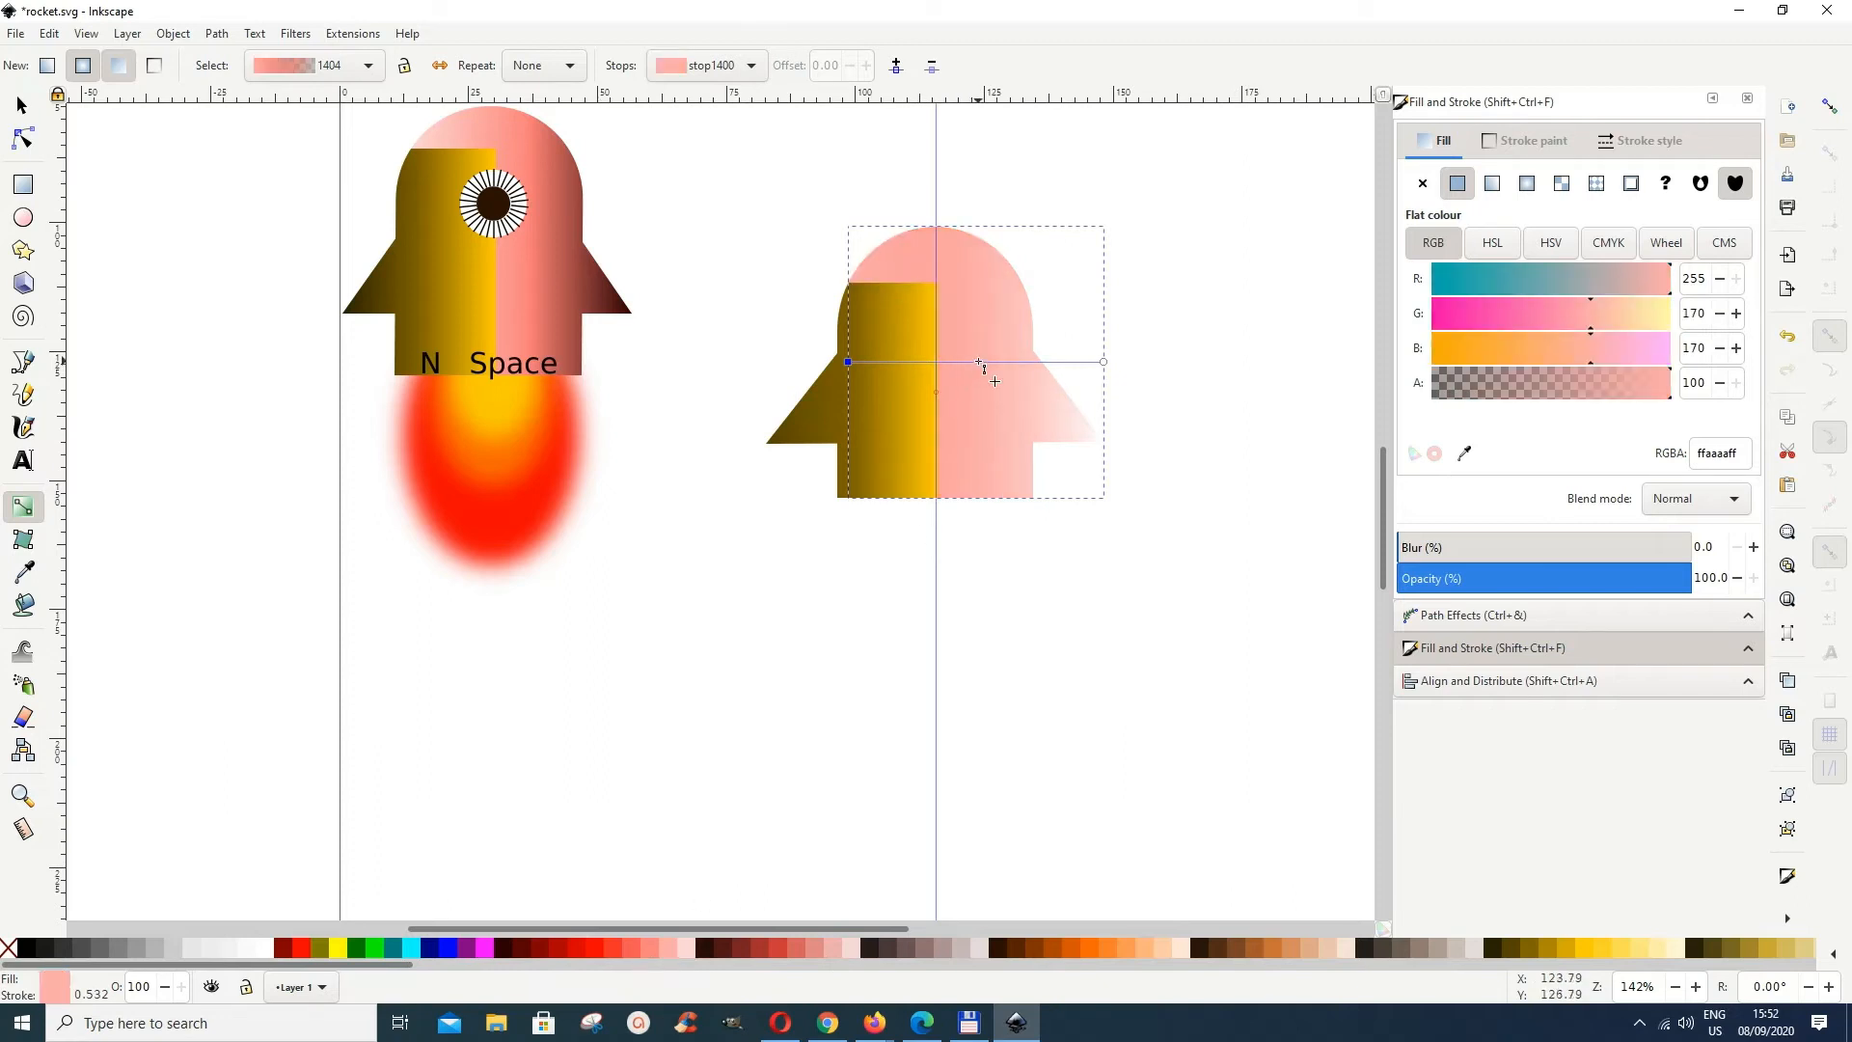
# Step: Add a middle stop to the right piece's gradient and colour it d35f5f at full opacity
pyautogui.doubleClick(979, 363)
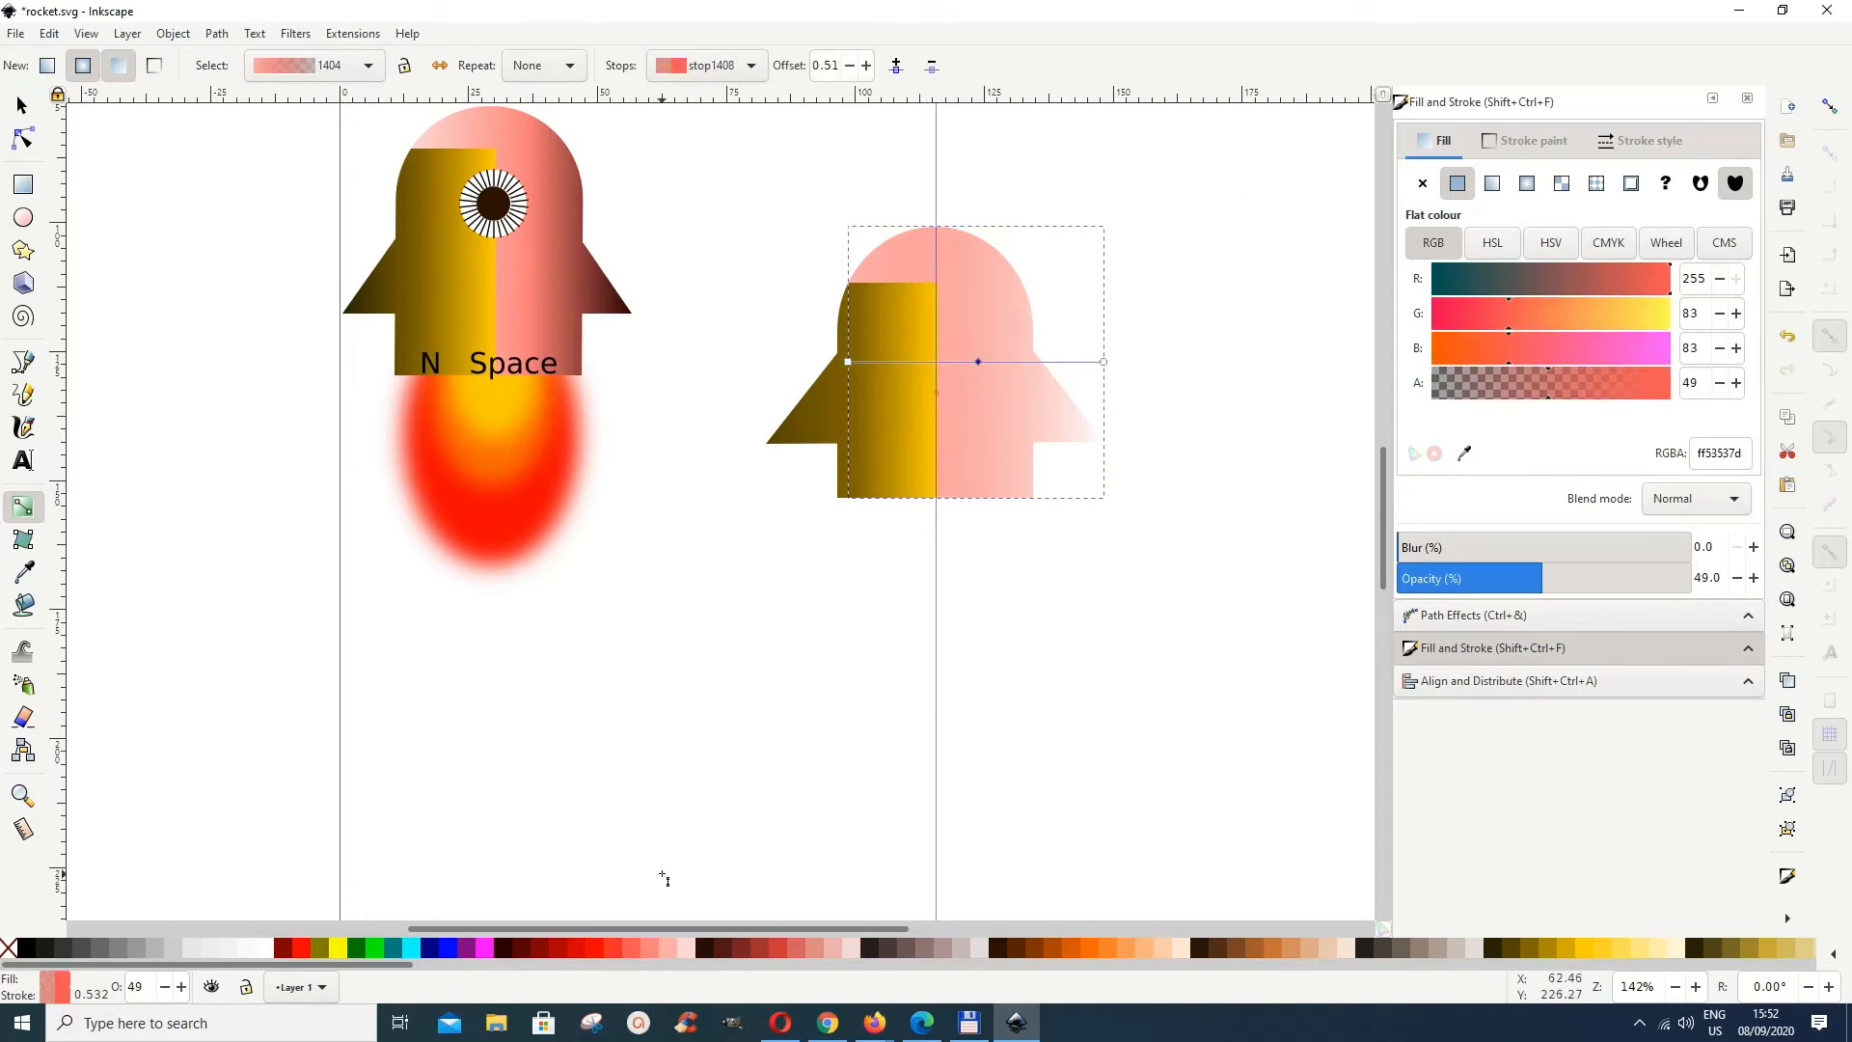
pyautogui.click(562, 955)
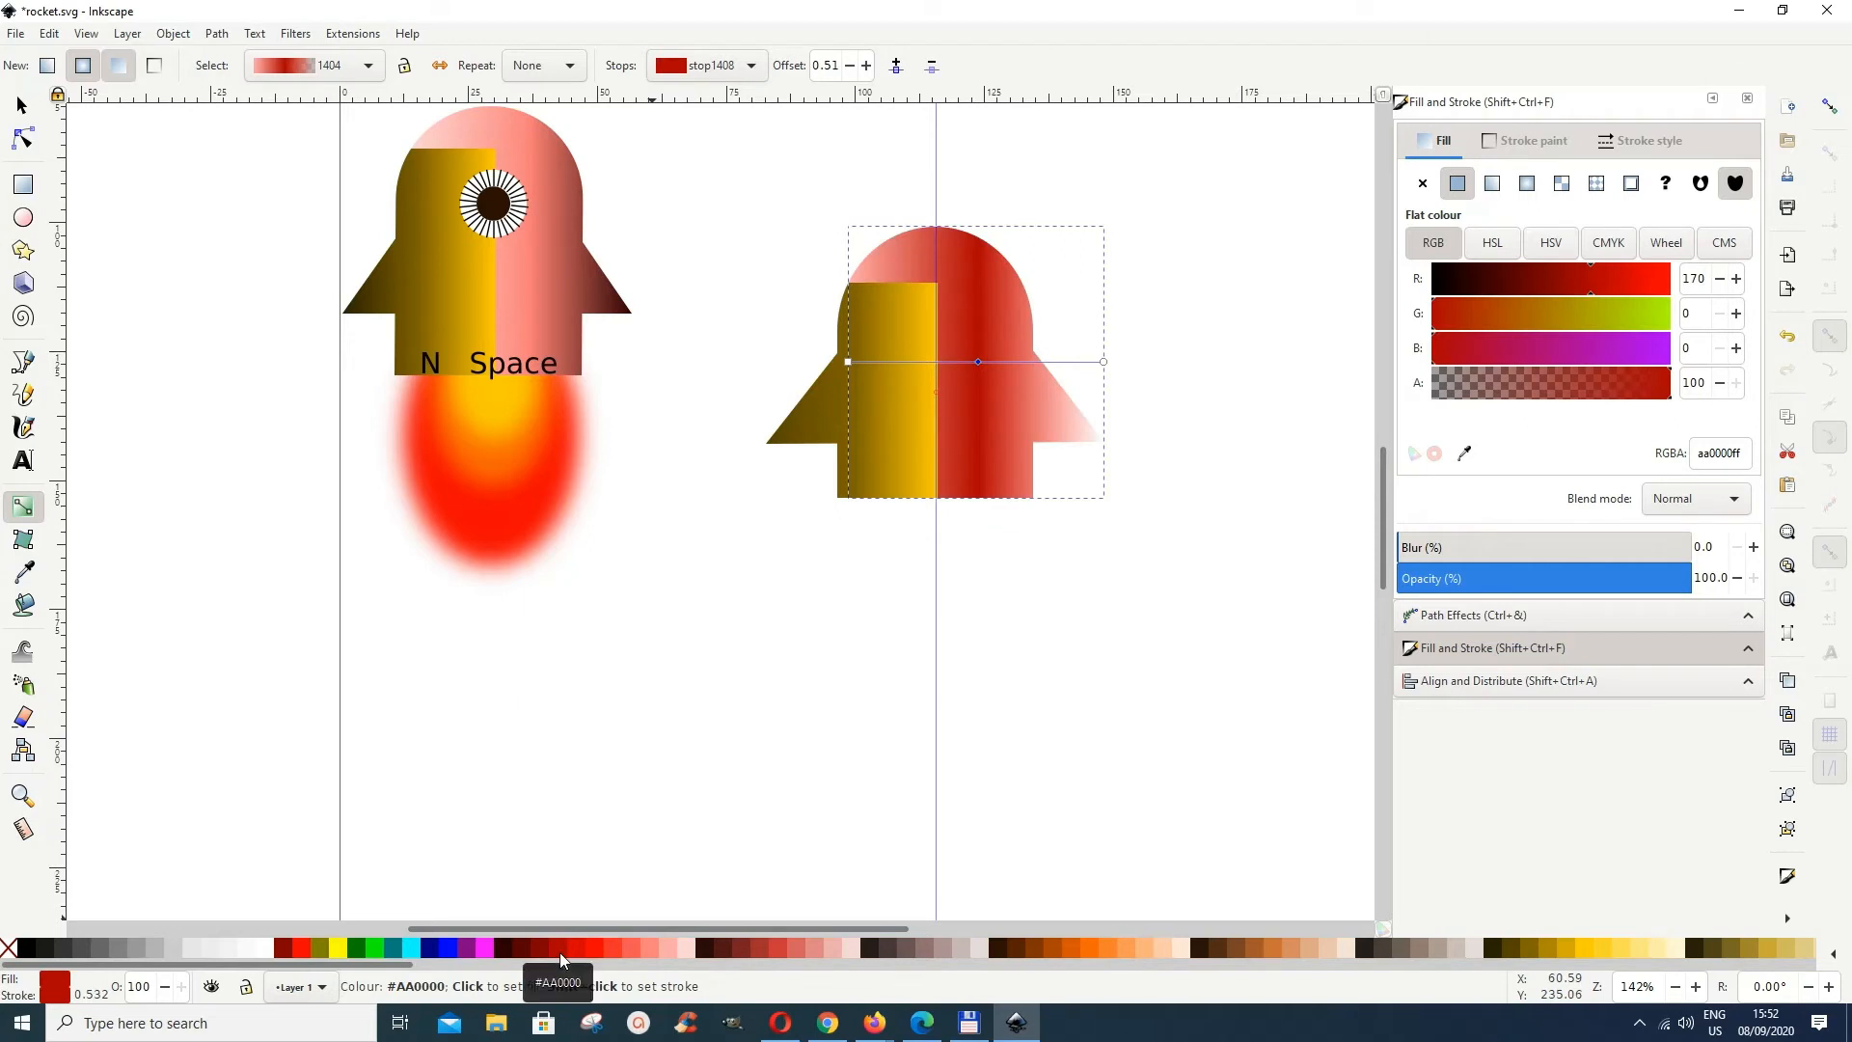
pyautogui.click(784, 948)
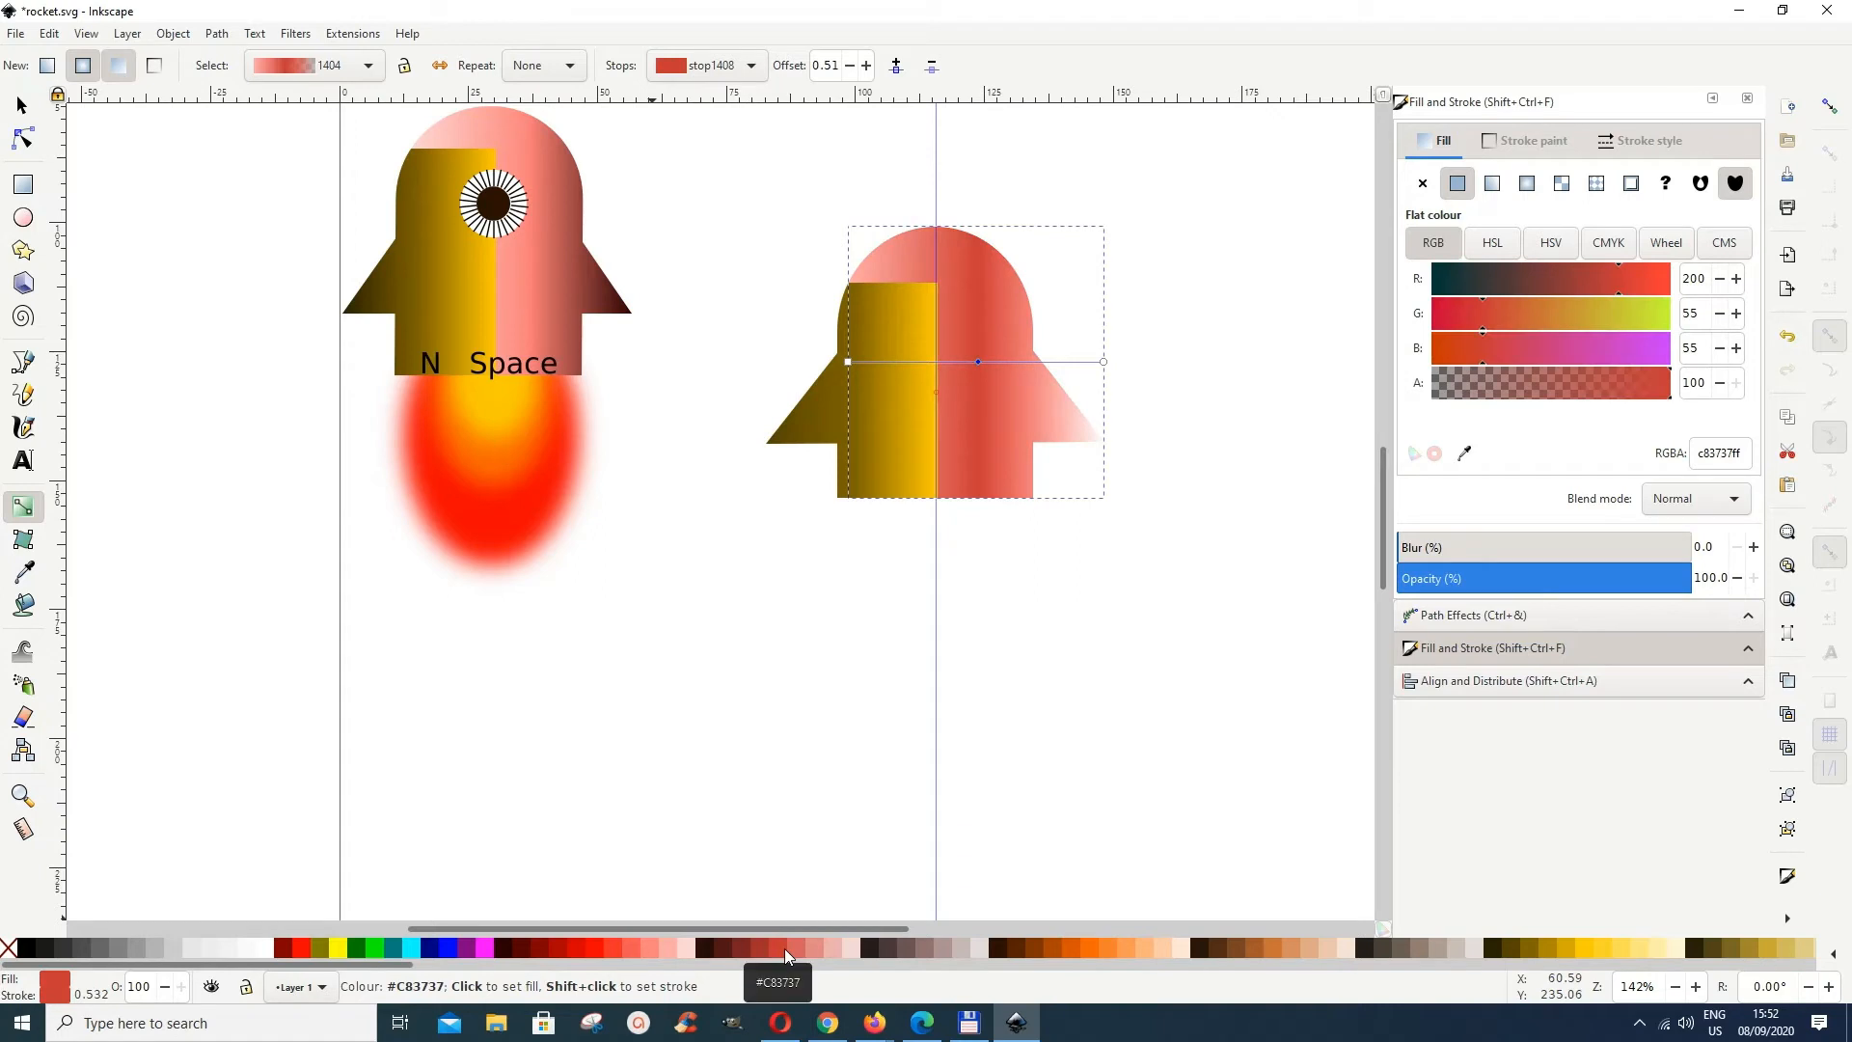
pyautogui.click(796, 951)
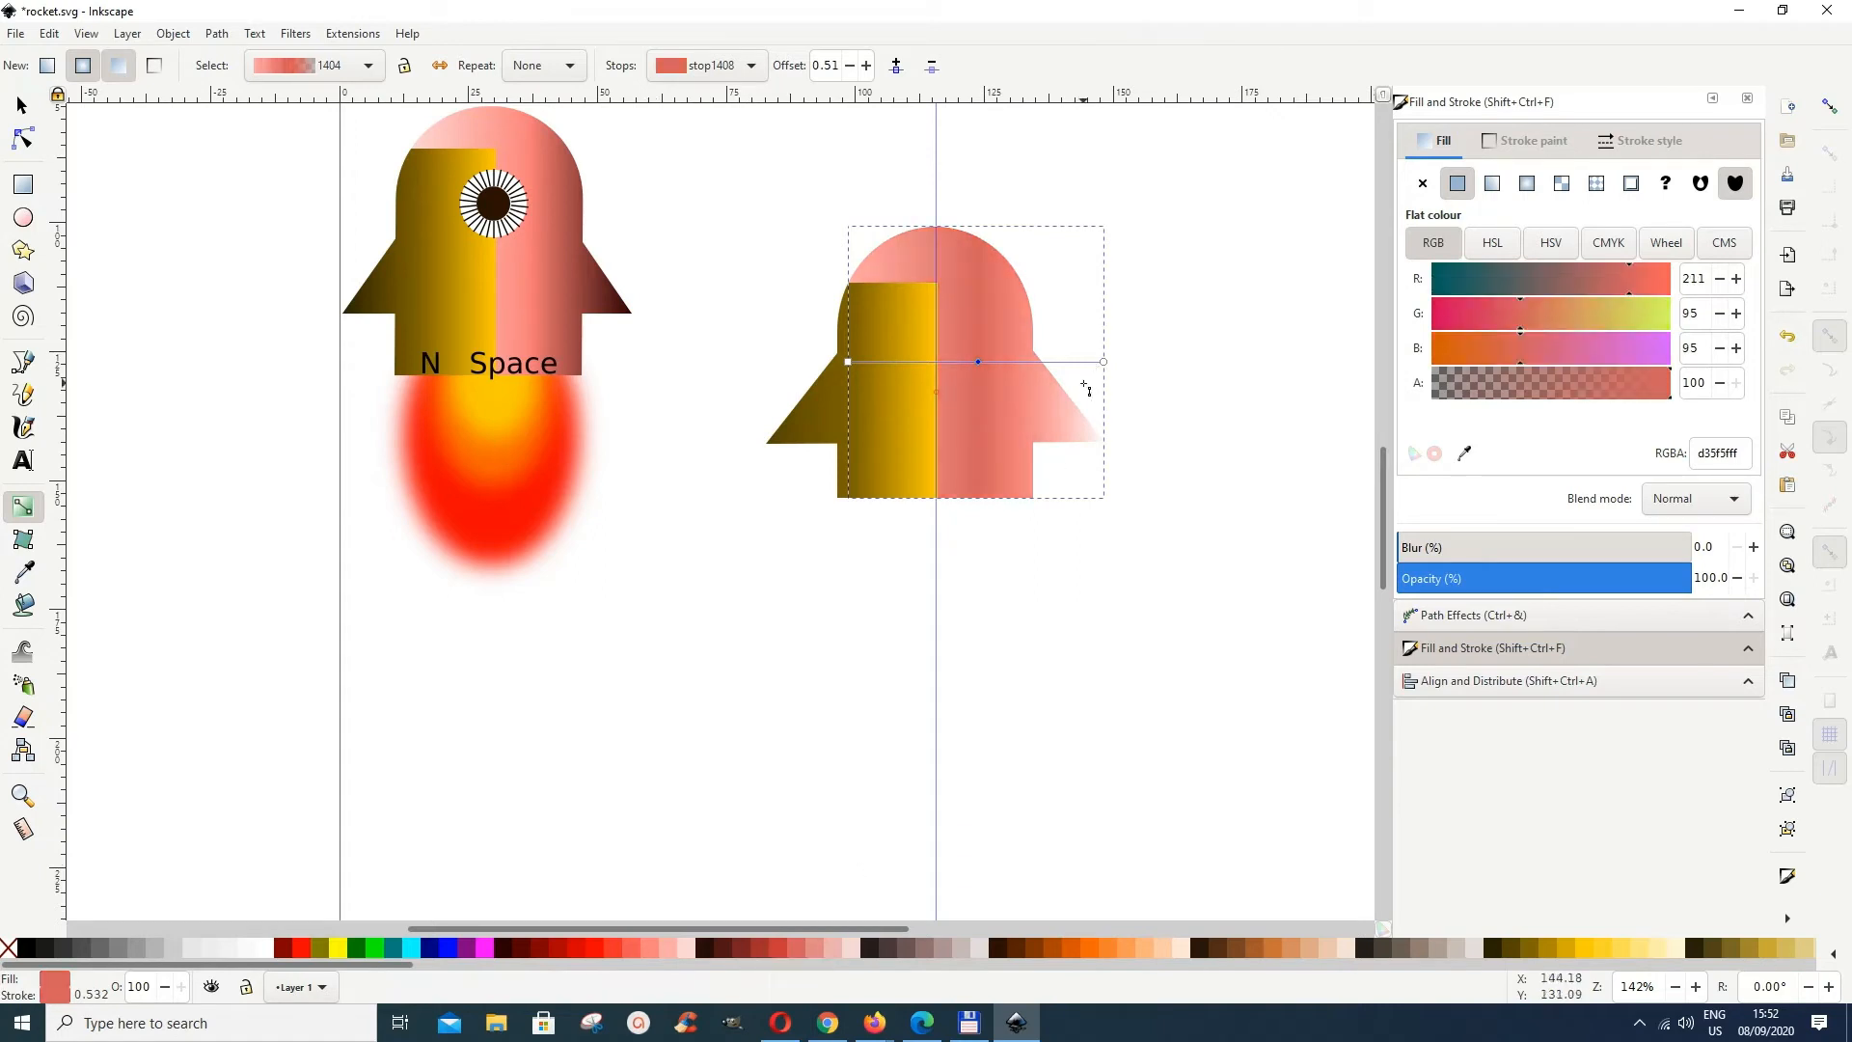
# Step: Set the outer end stop of the right piece's gradient to opaque dark brown 280b0b
pyautogui.click(1104, 362)
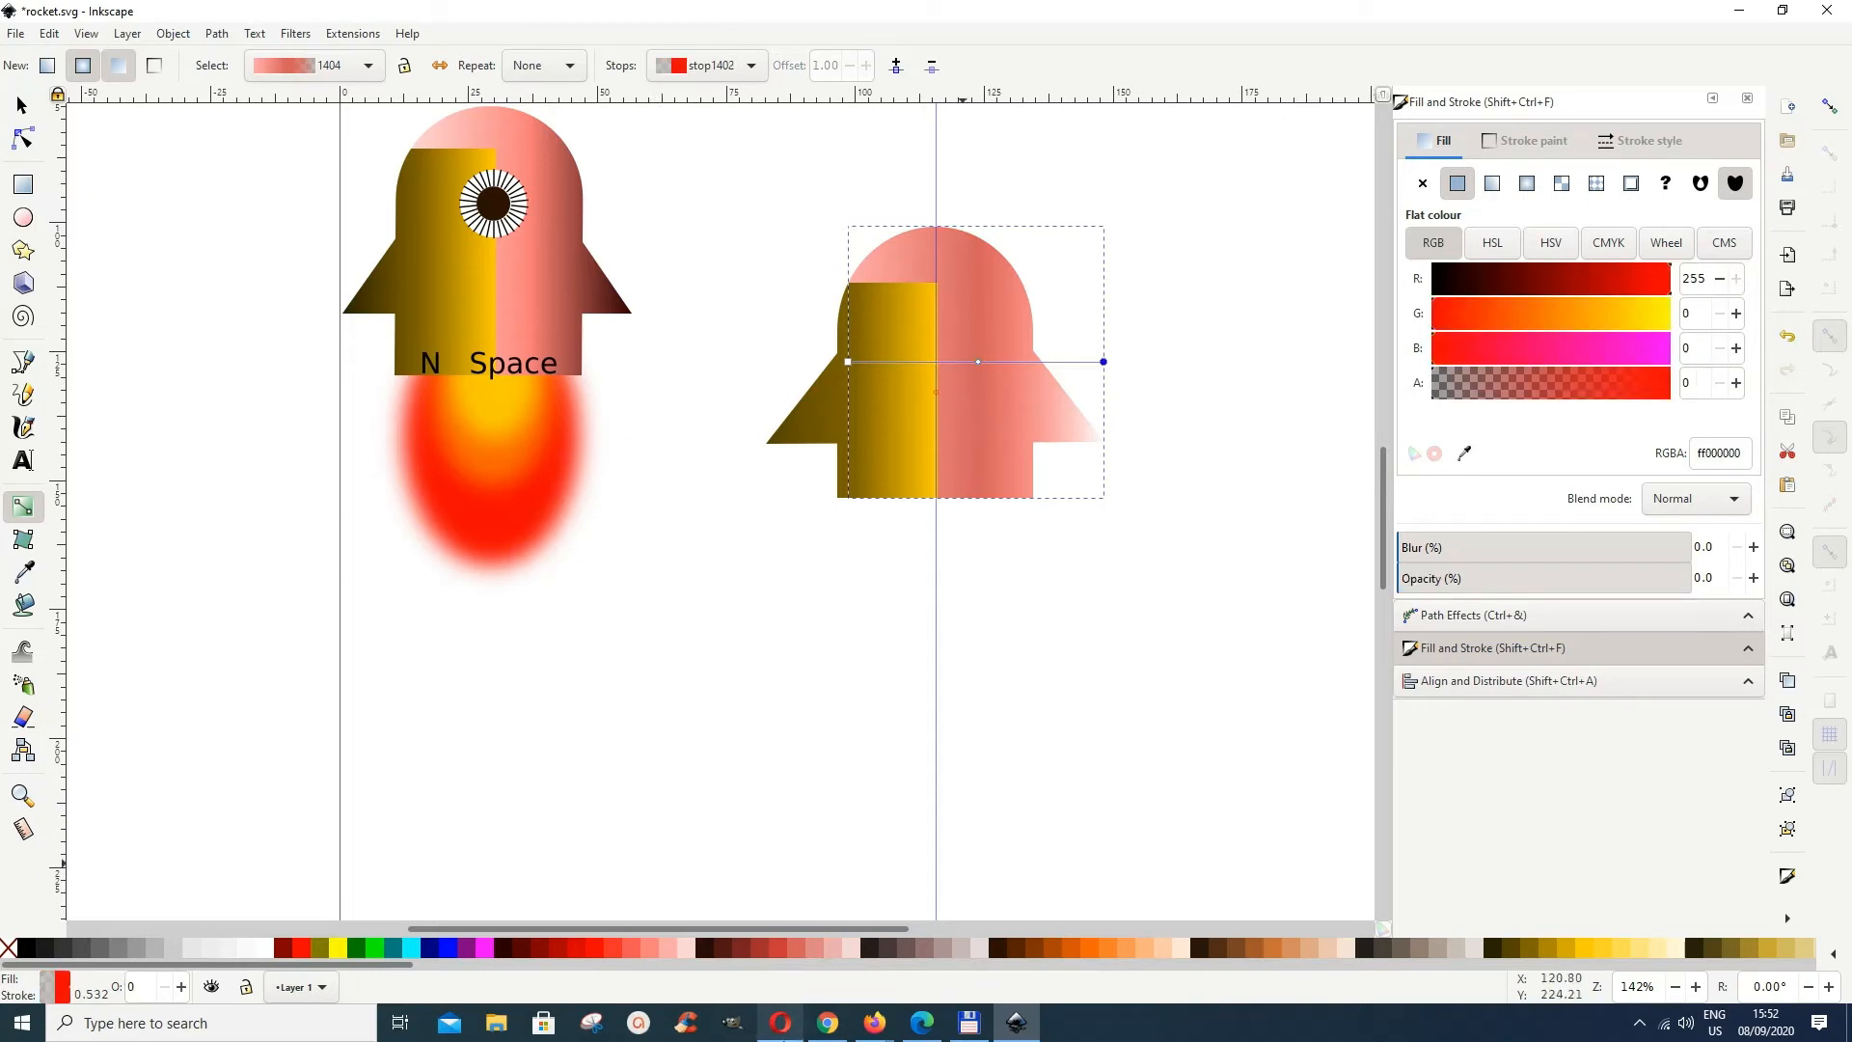
pyautogui.click(740, 953)
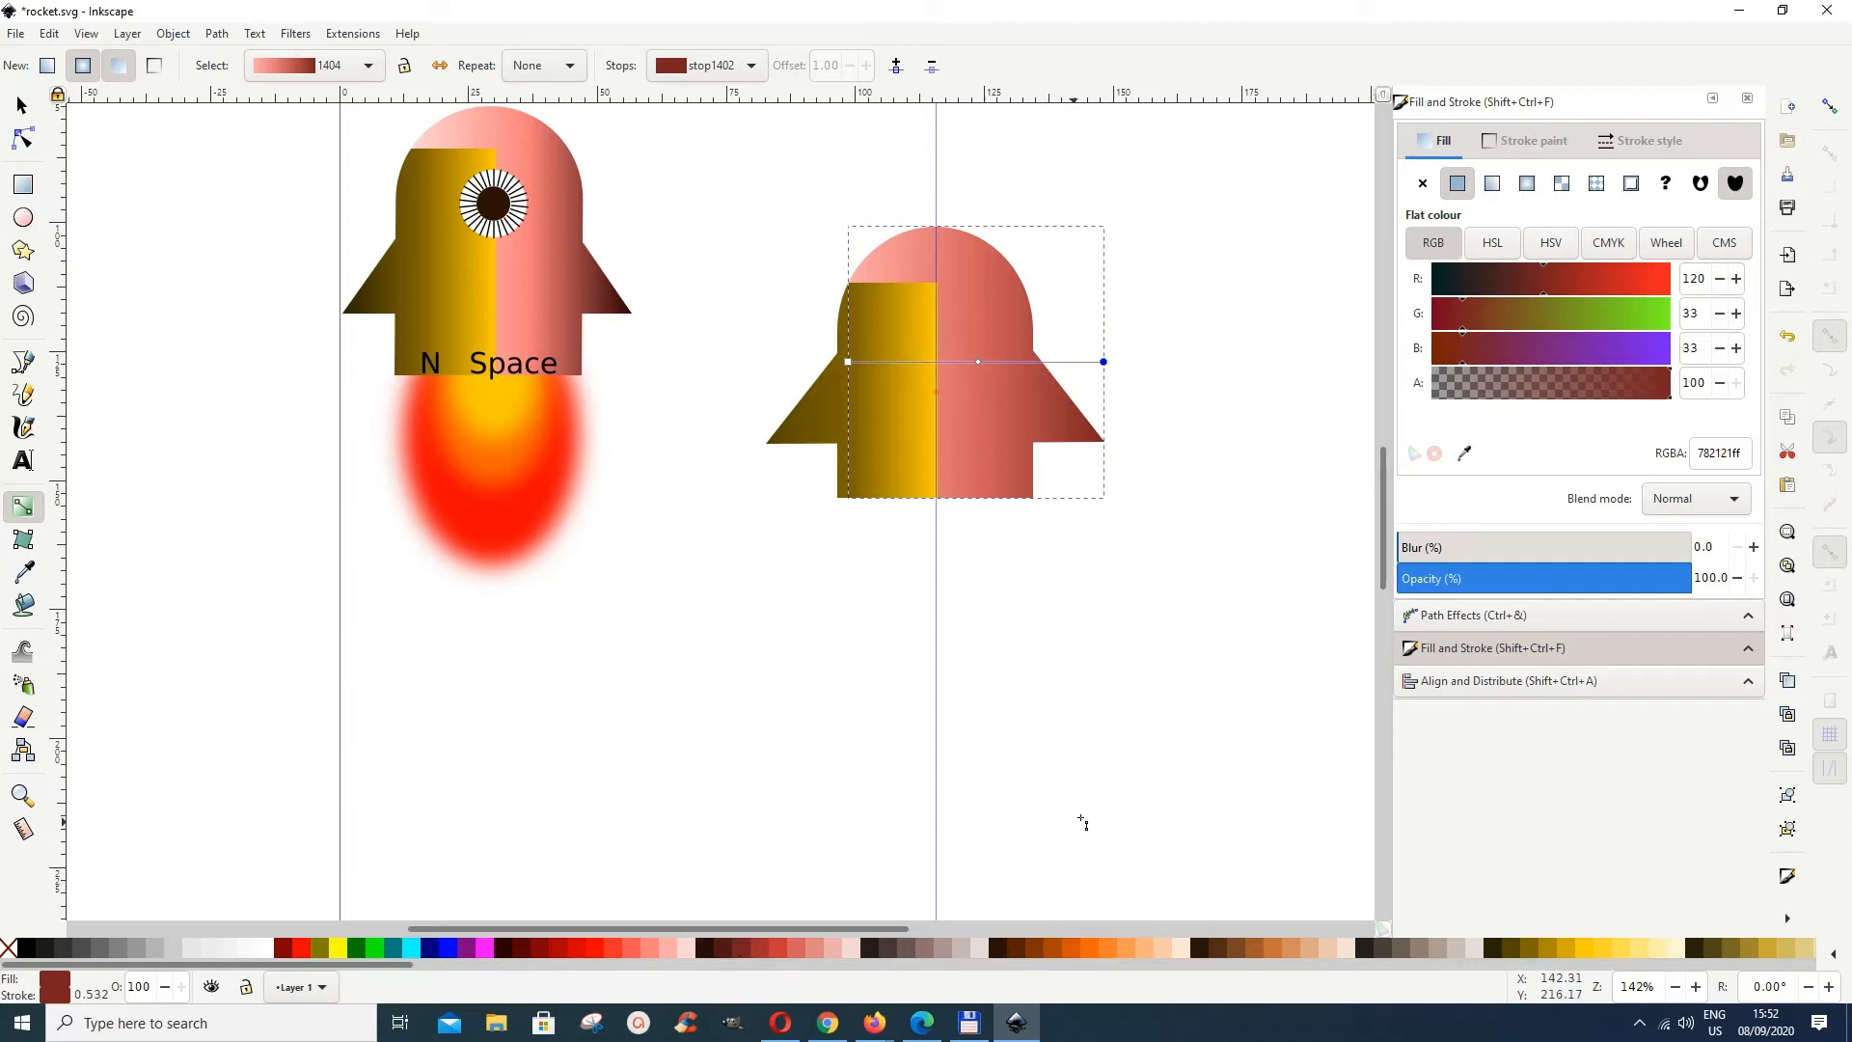
pyautogui.click(722, 955)
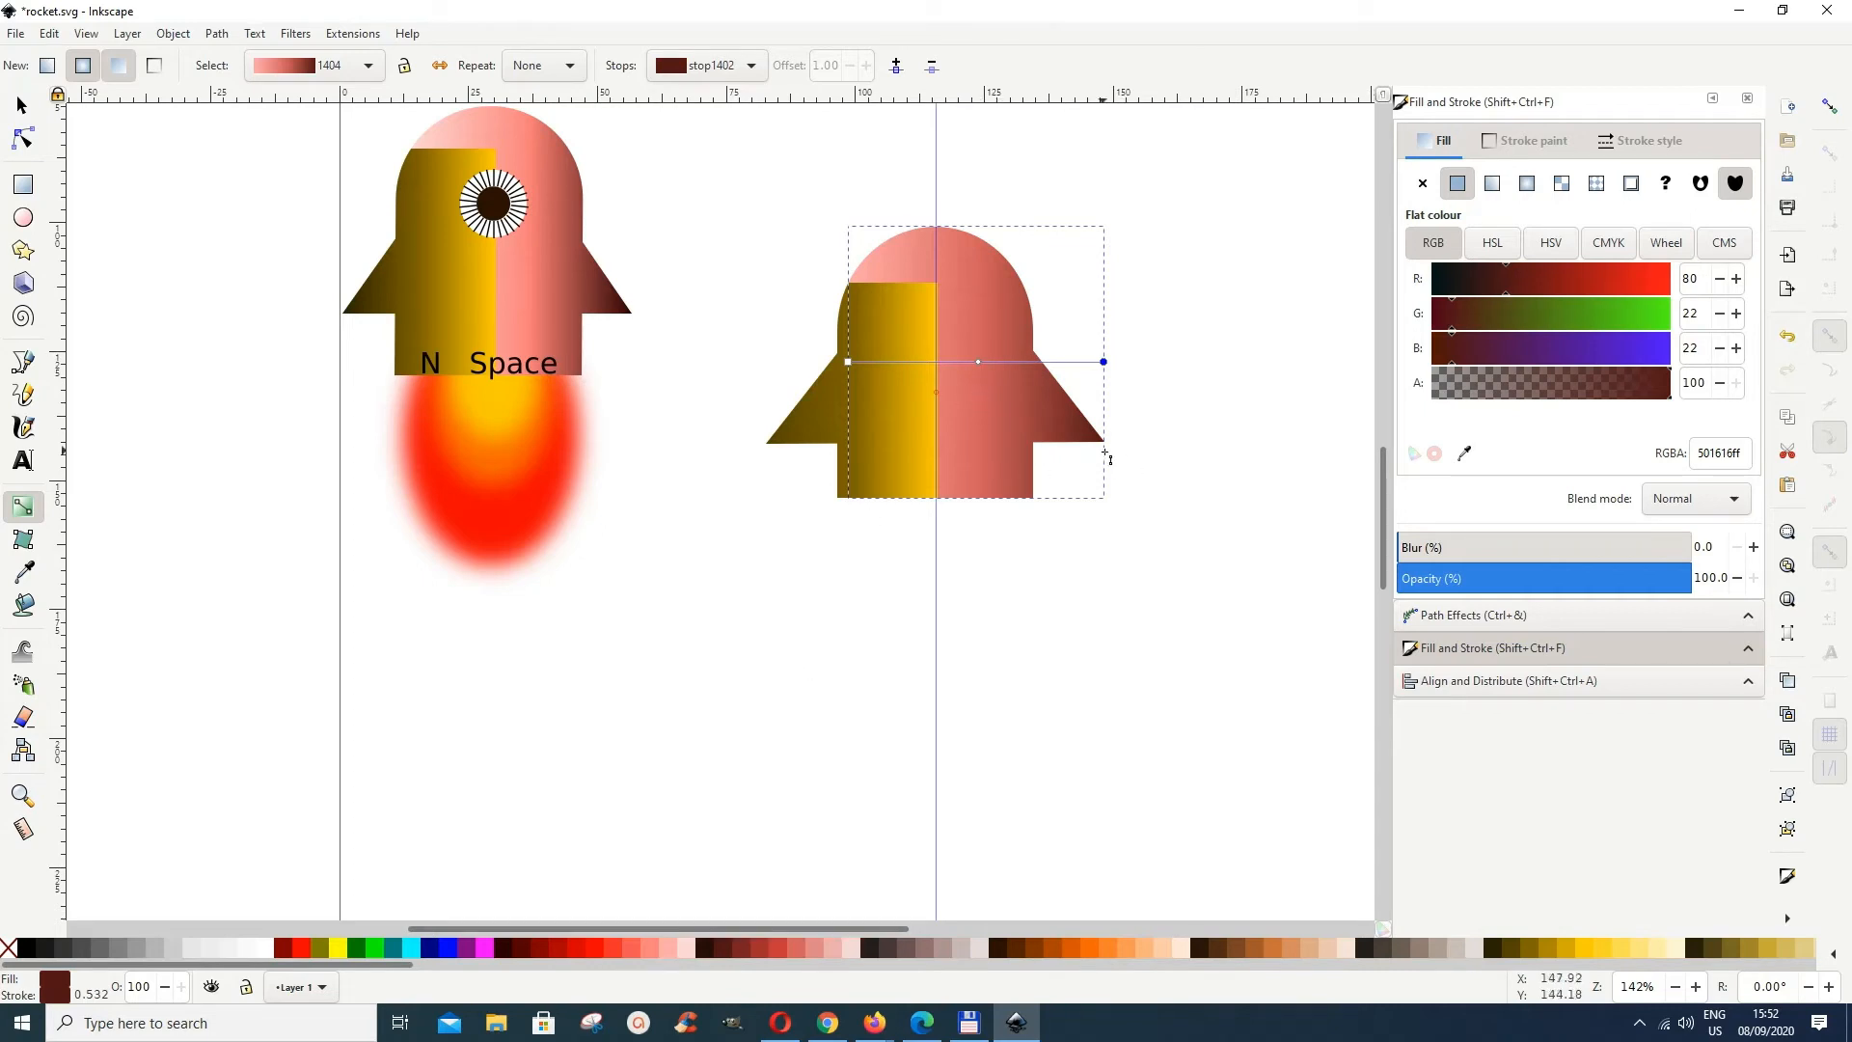
pyautogui.click(711, 955)
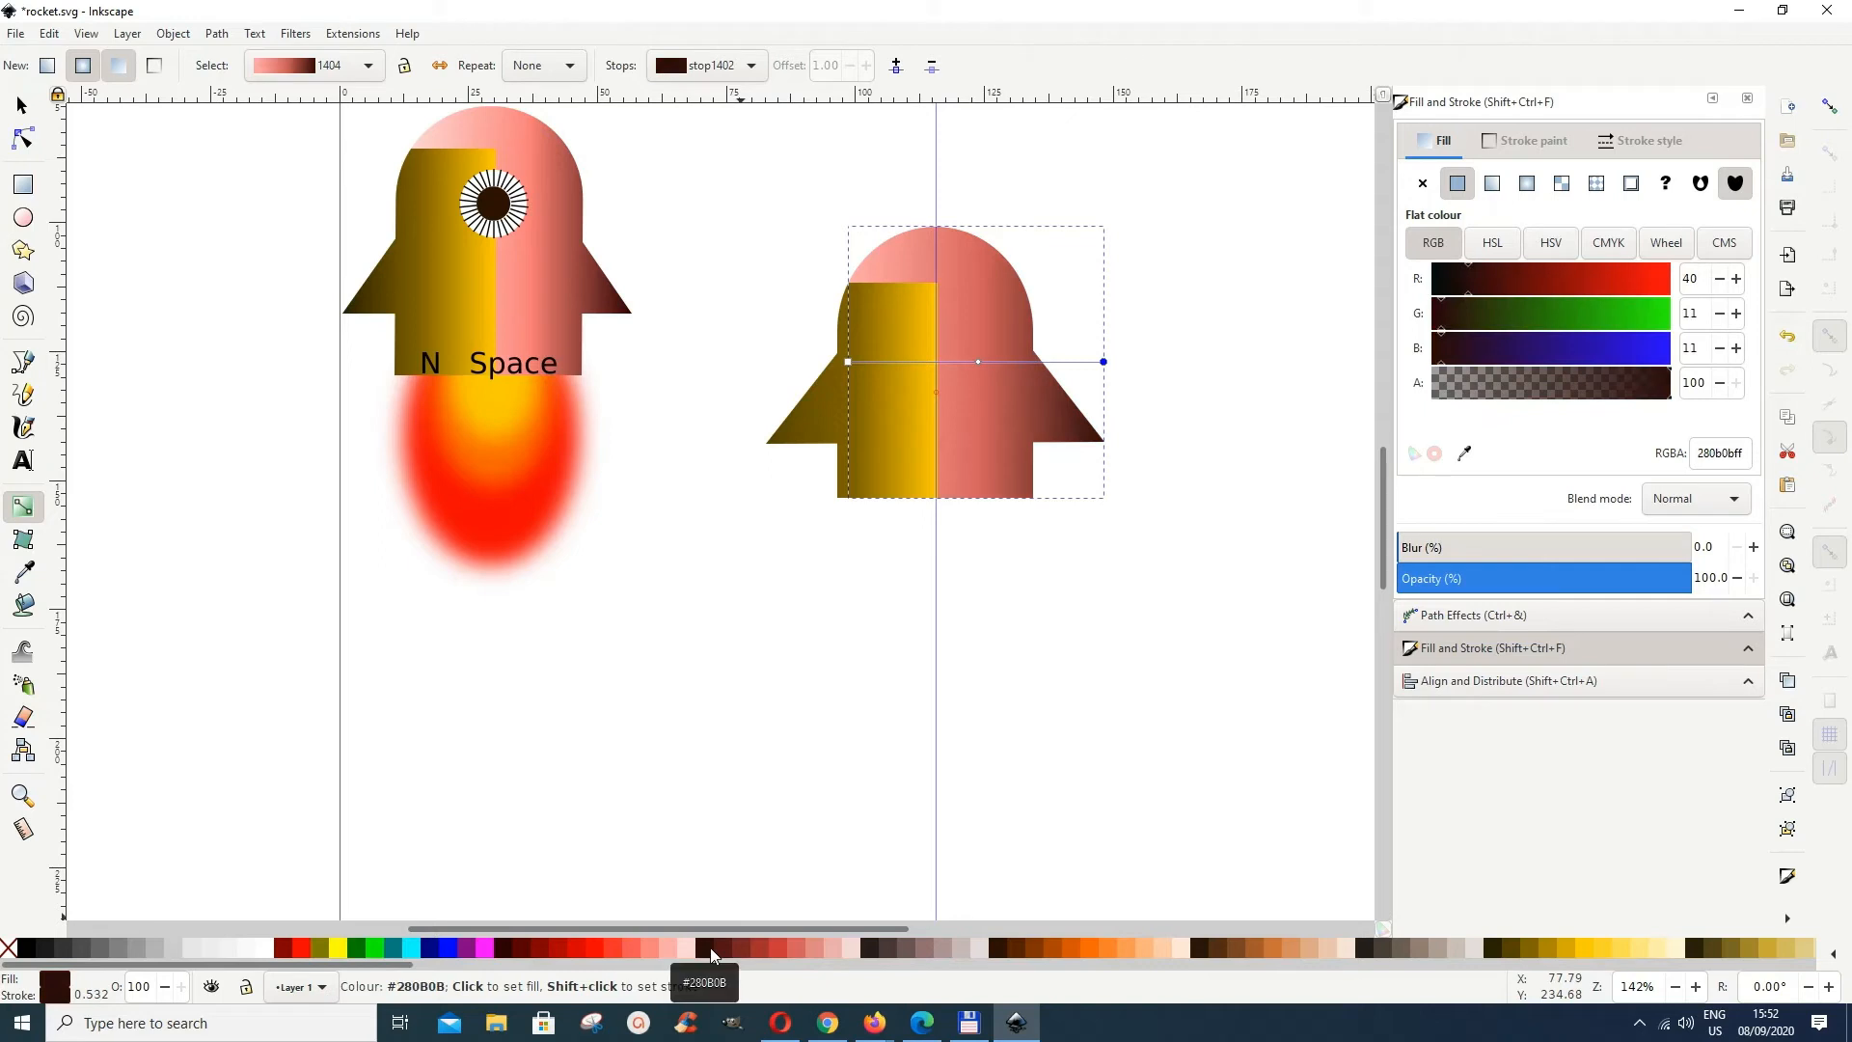
# Step: Try c83737 on the middle stop of the right piece's gradient, and set it back to d35f5f
pyautogui.click(980, 364)
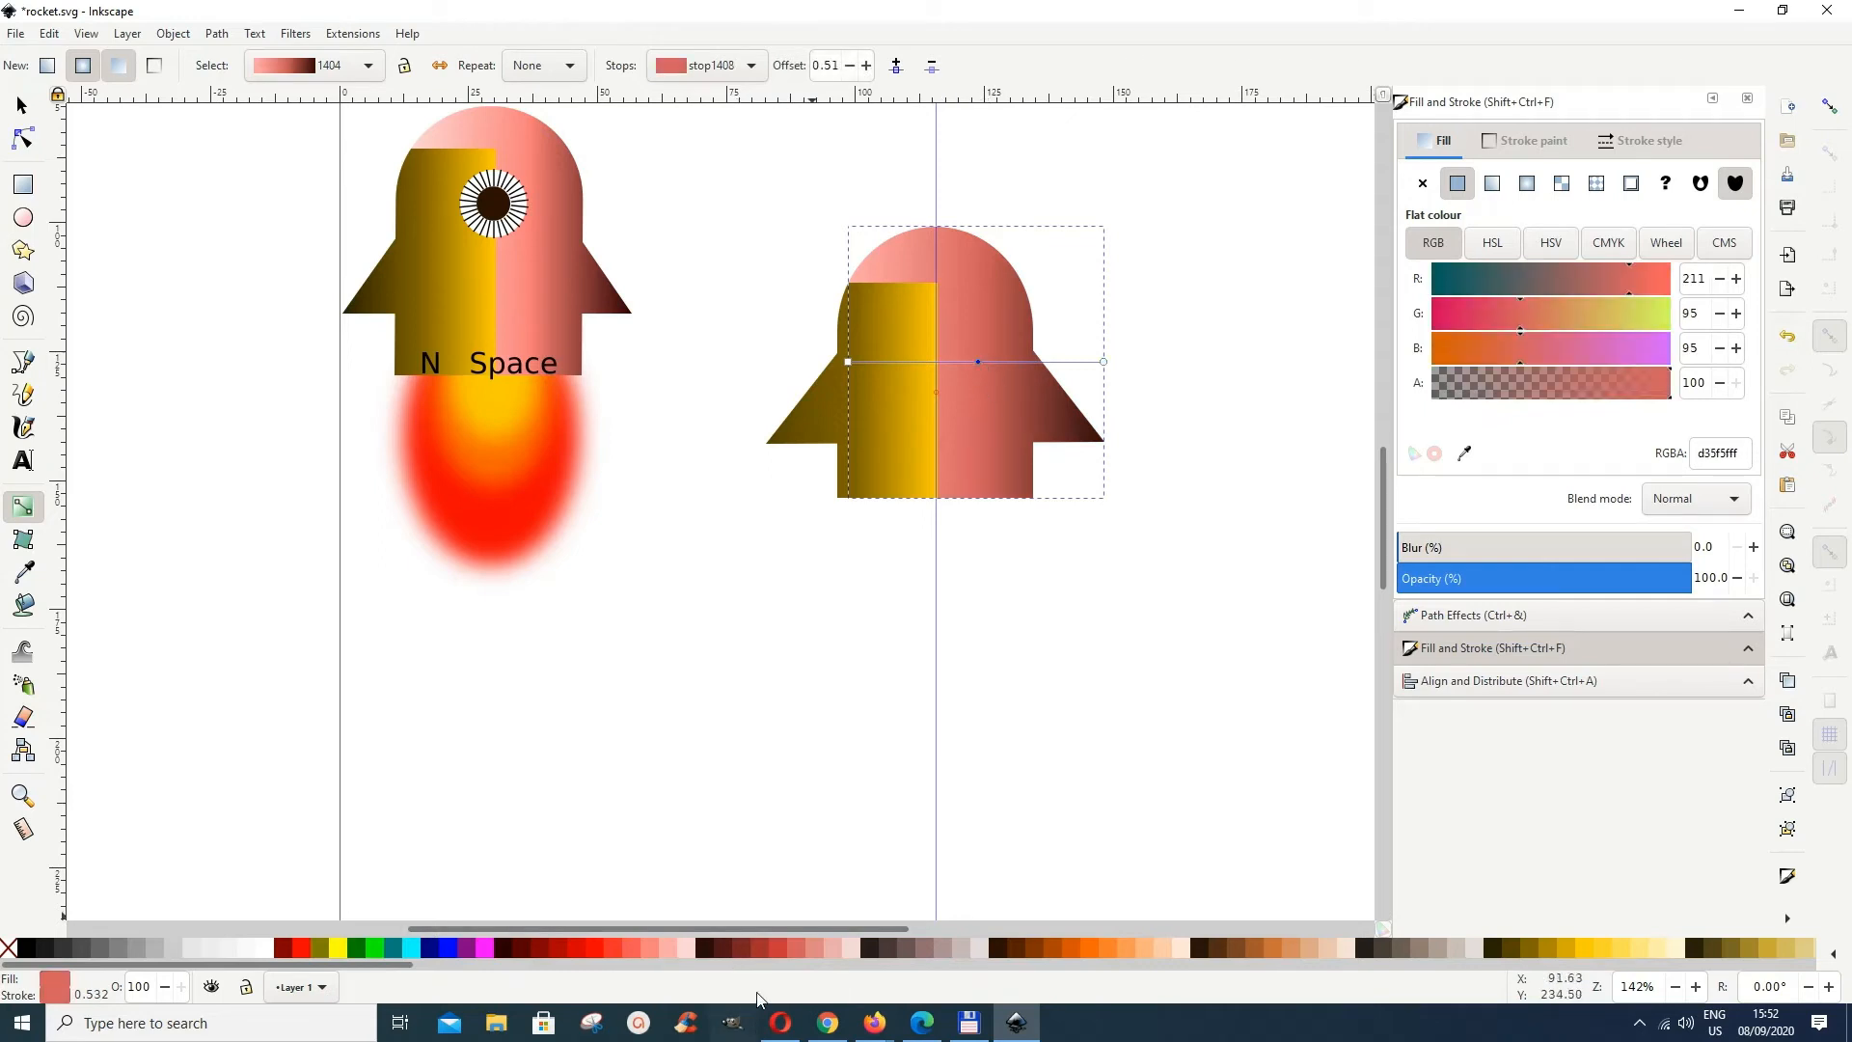
pyautogui.click(780, 947)
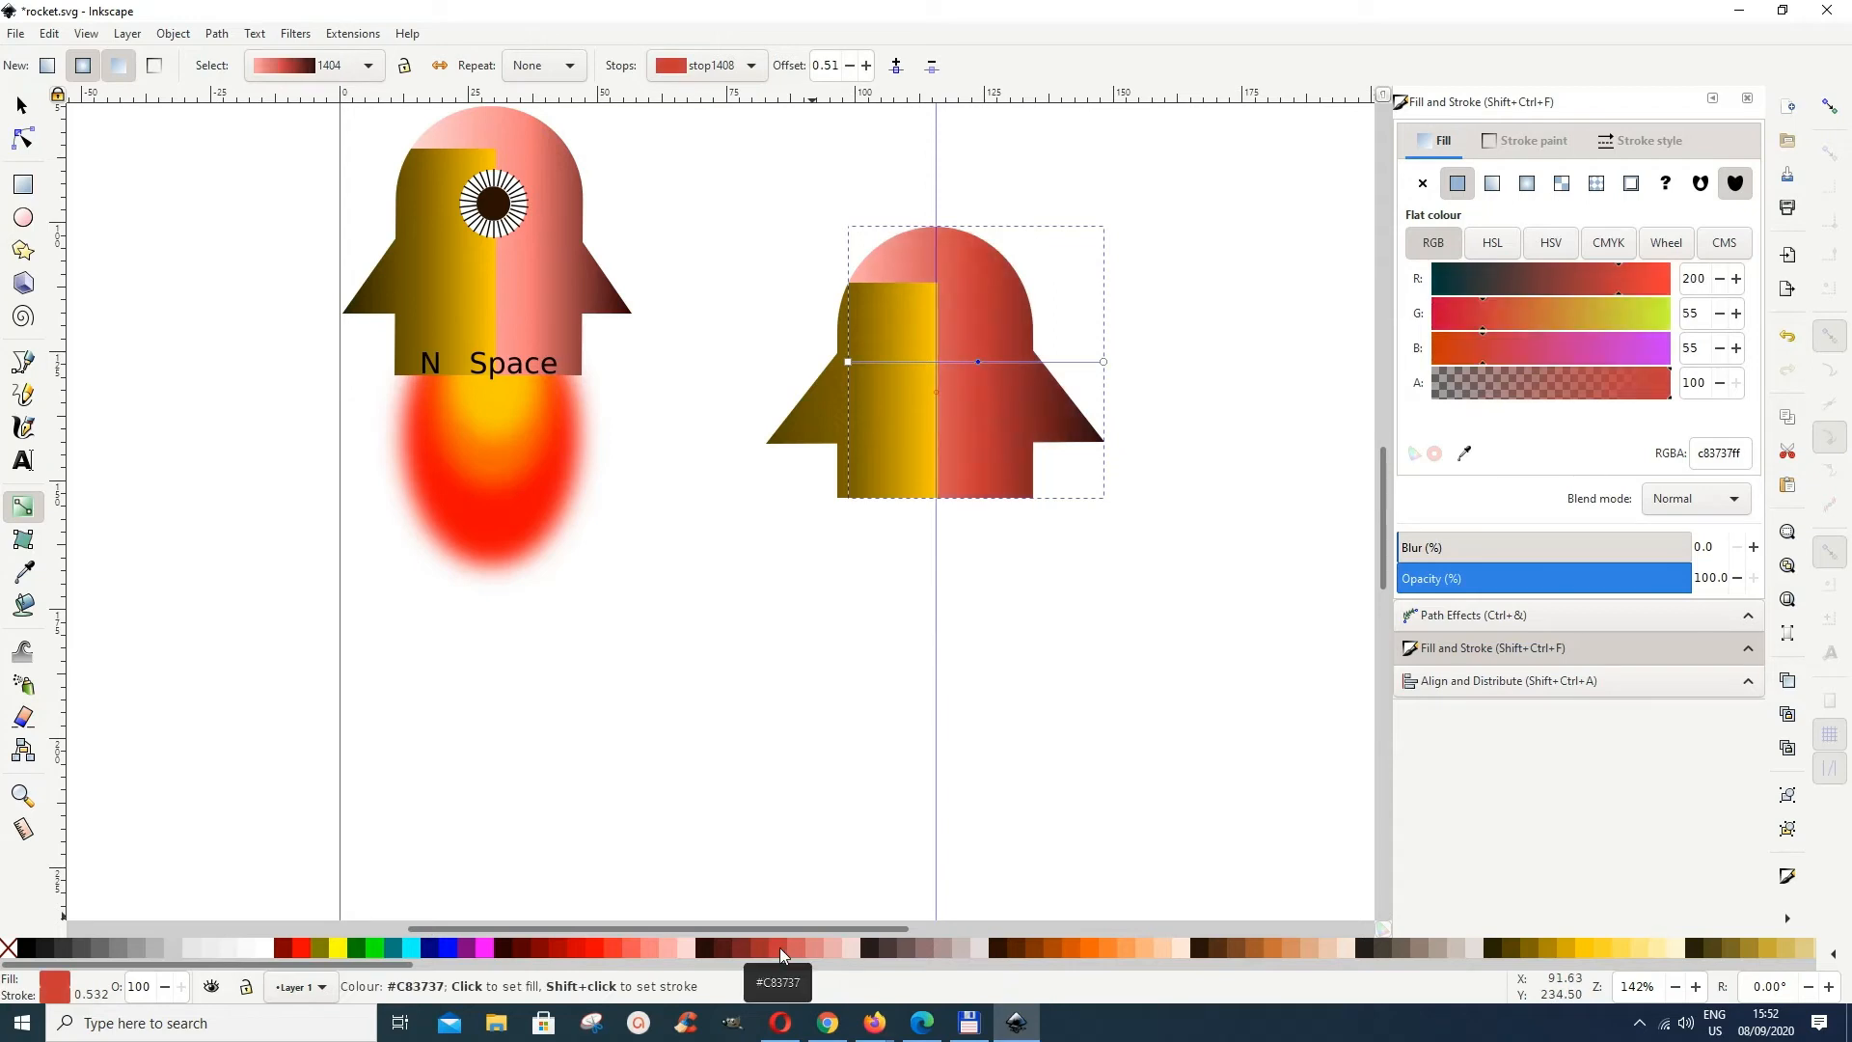
pyautogui.click(795, 951)
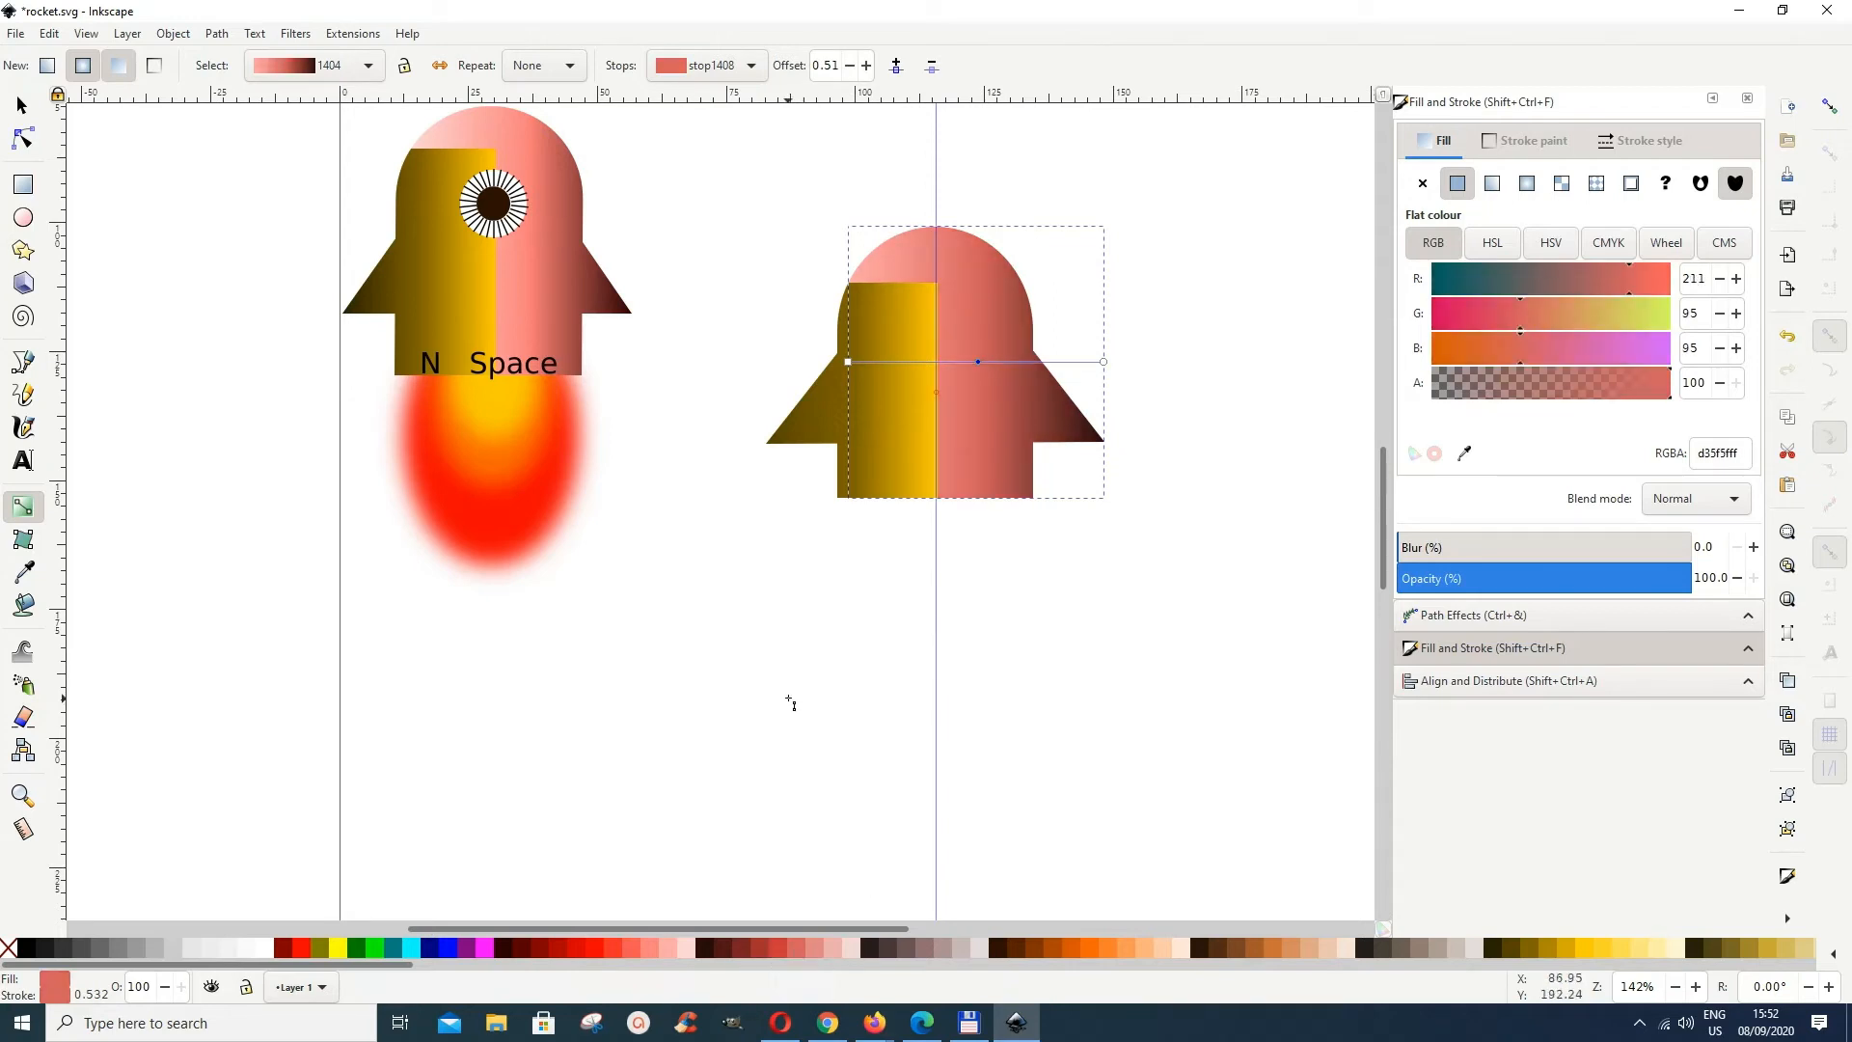
# Step: Deselect the rocket piece and remove the vertical guide running through the rocket's centre
pyautogui.click(22, 104)
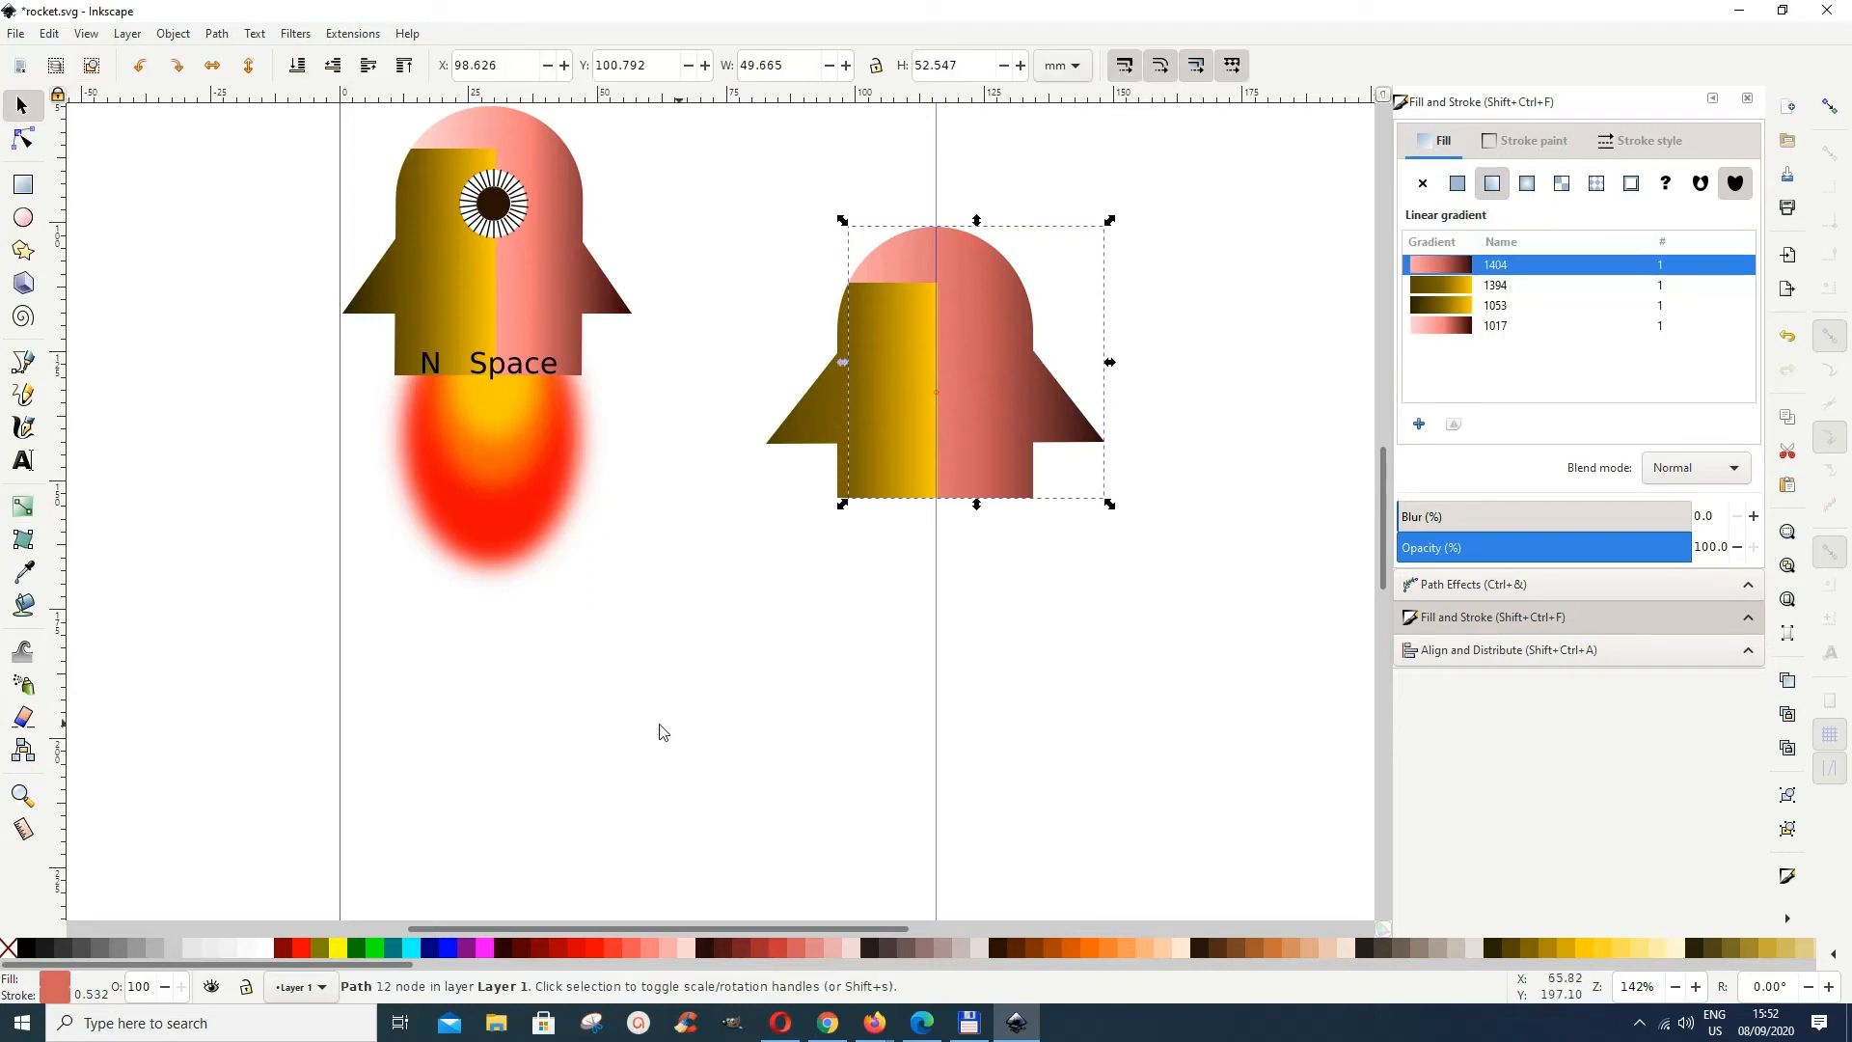
pyautogui.click(1067, 665)
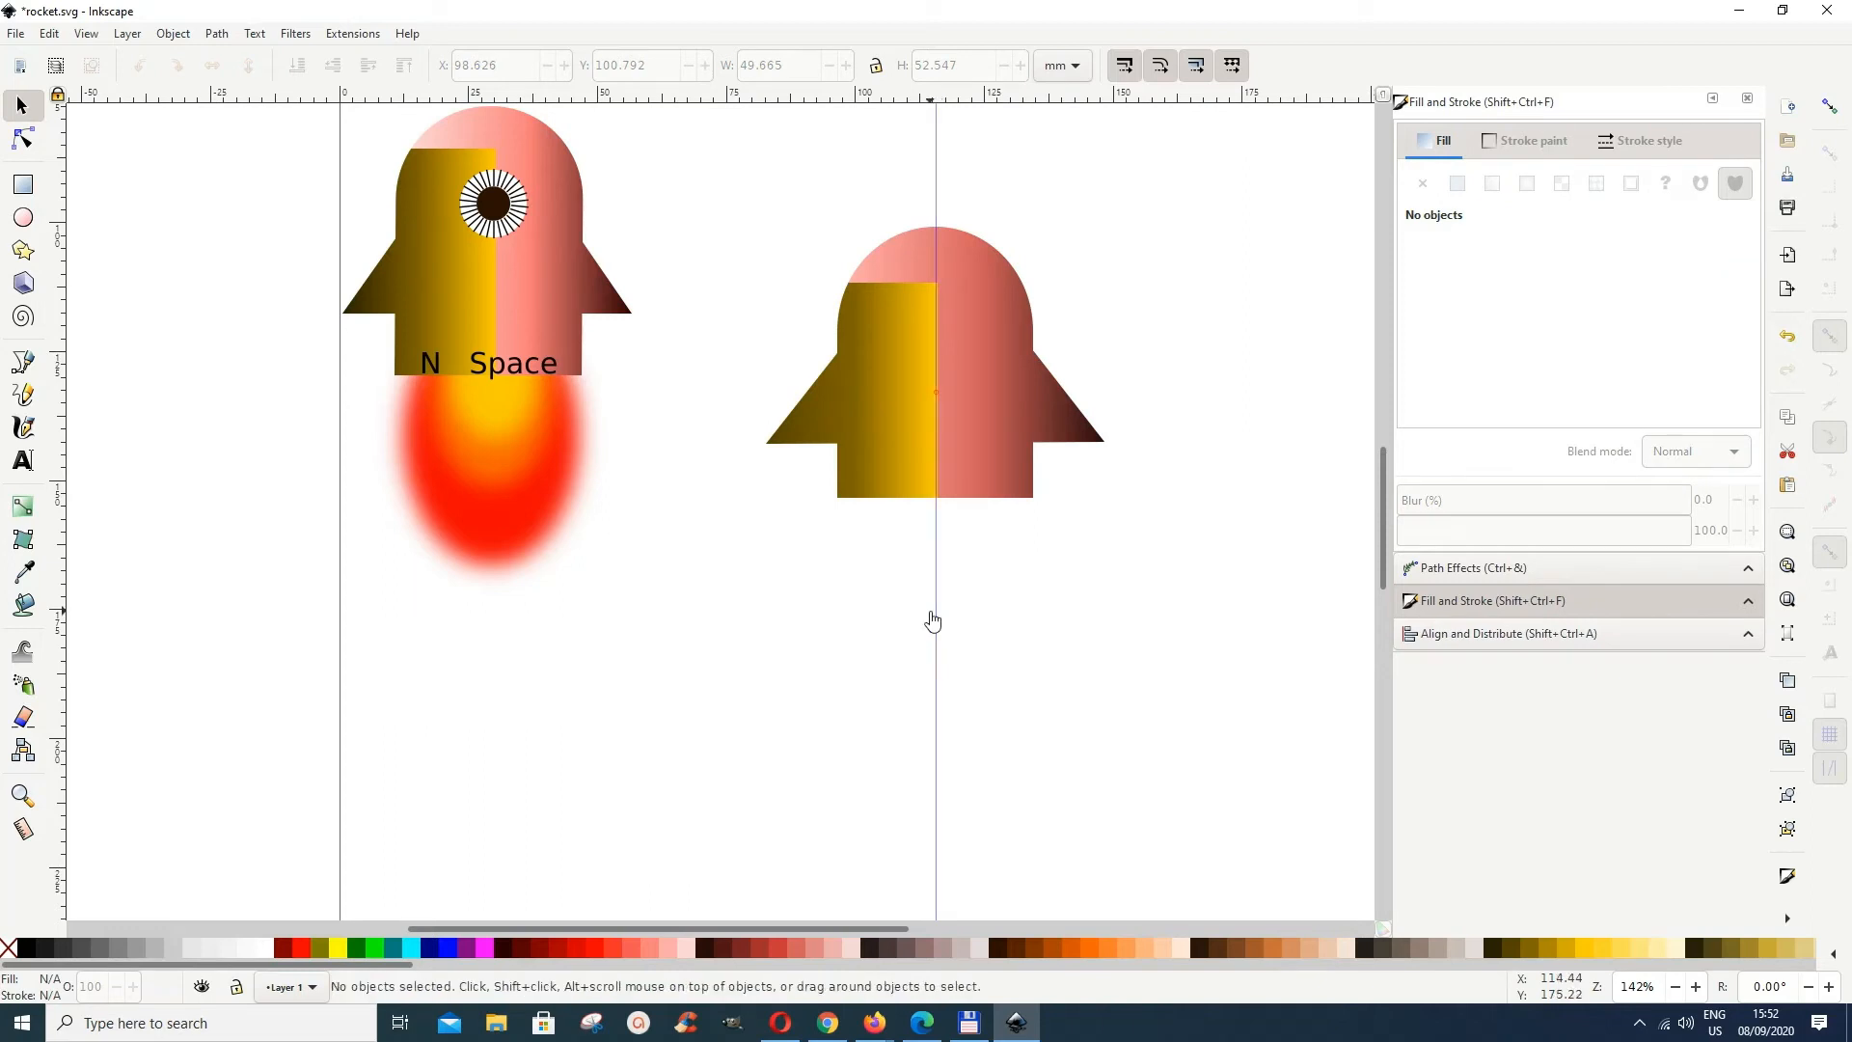
pyautogui.moveTo(938, 623); pyautogui.dragTo(1377, 600)
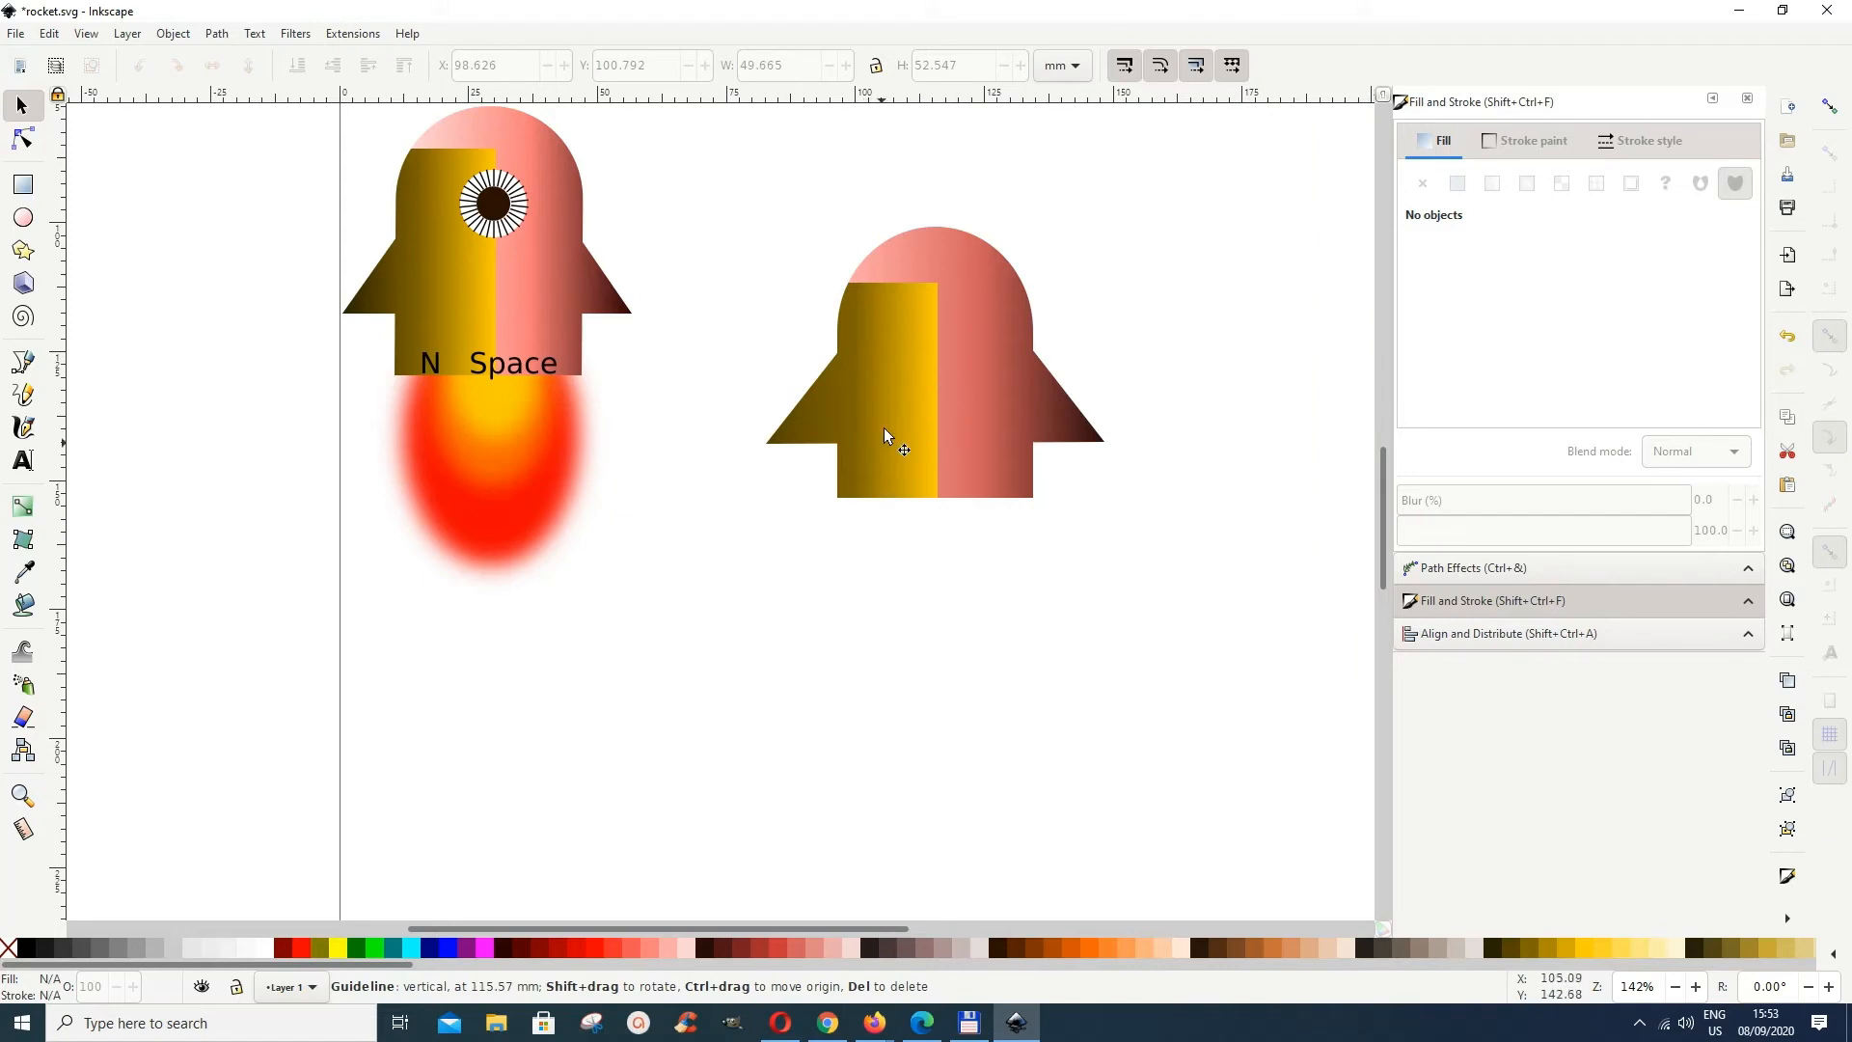
# Step: Recolour the start stop of the right piece's gradient to pale pink e9afaf after trying f4d7d7
pyautogui.click(953, 389)
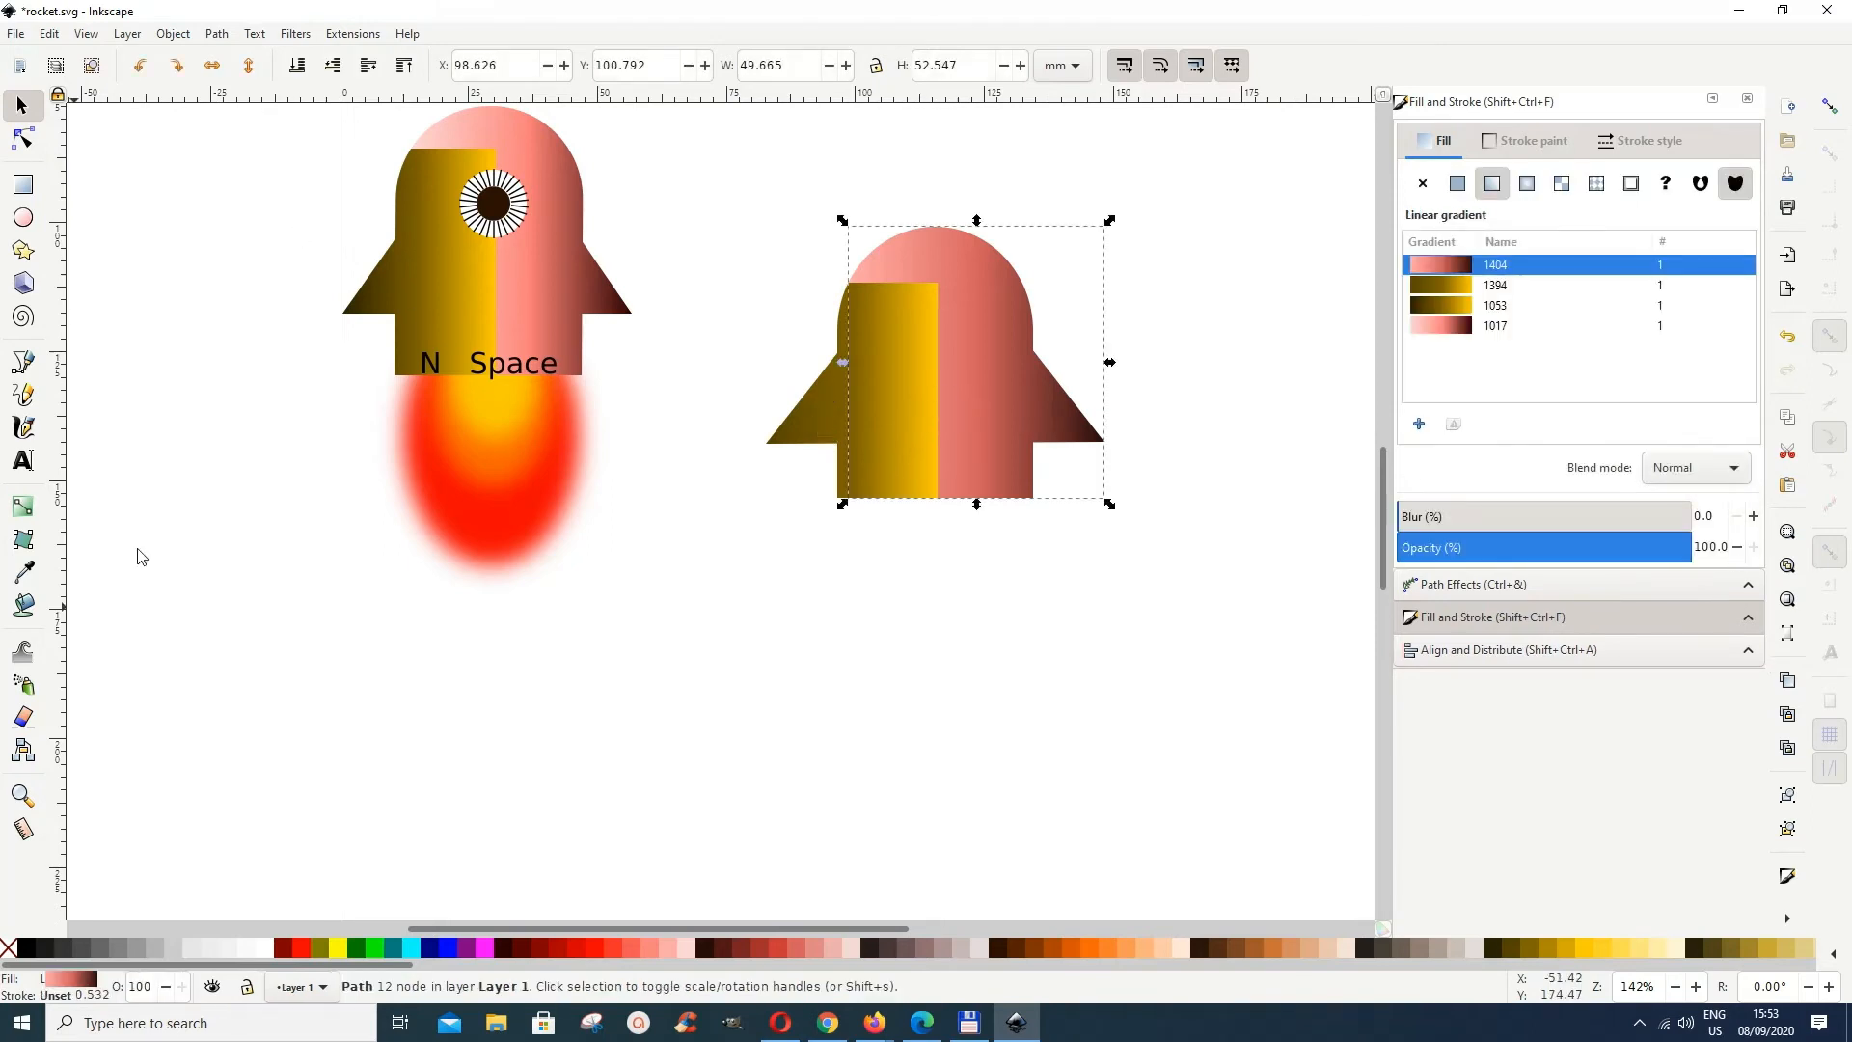
pyautogui.click(23, 505)
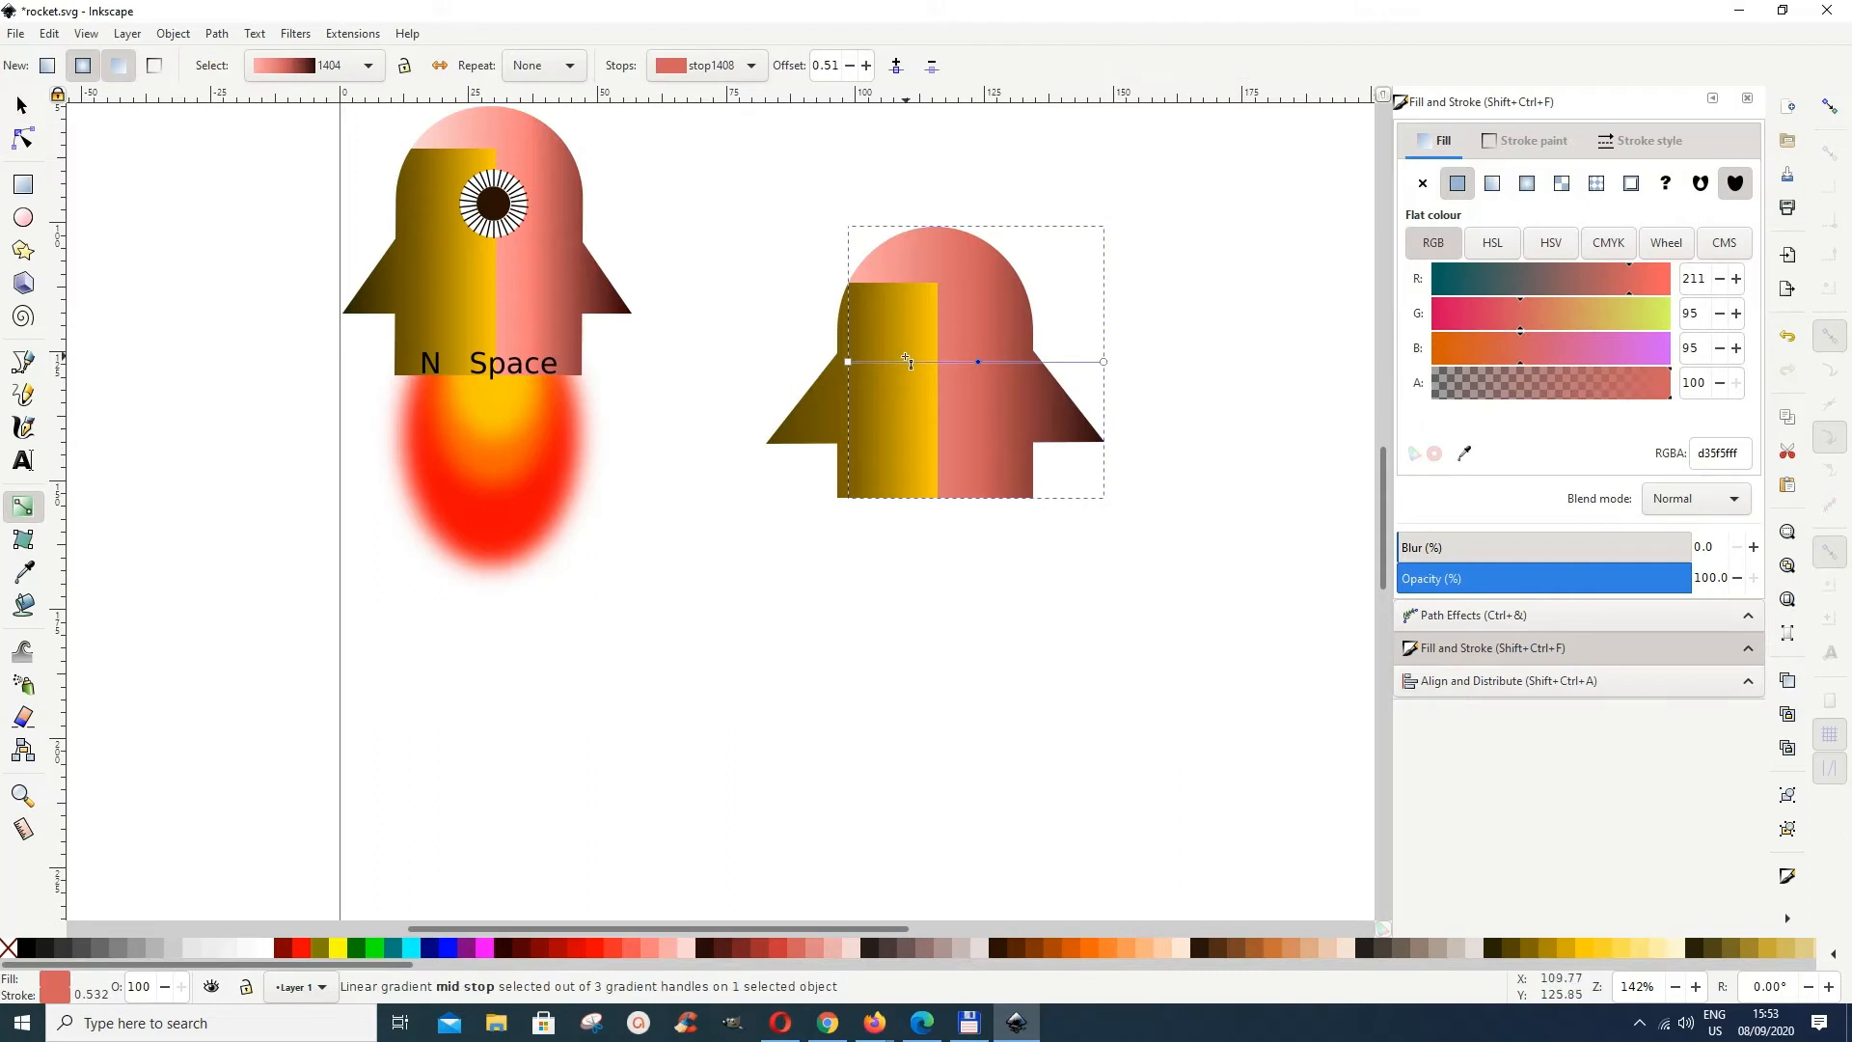
pyautogui.click(848, 361)
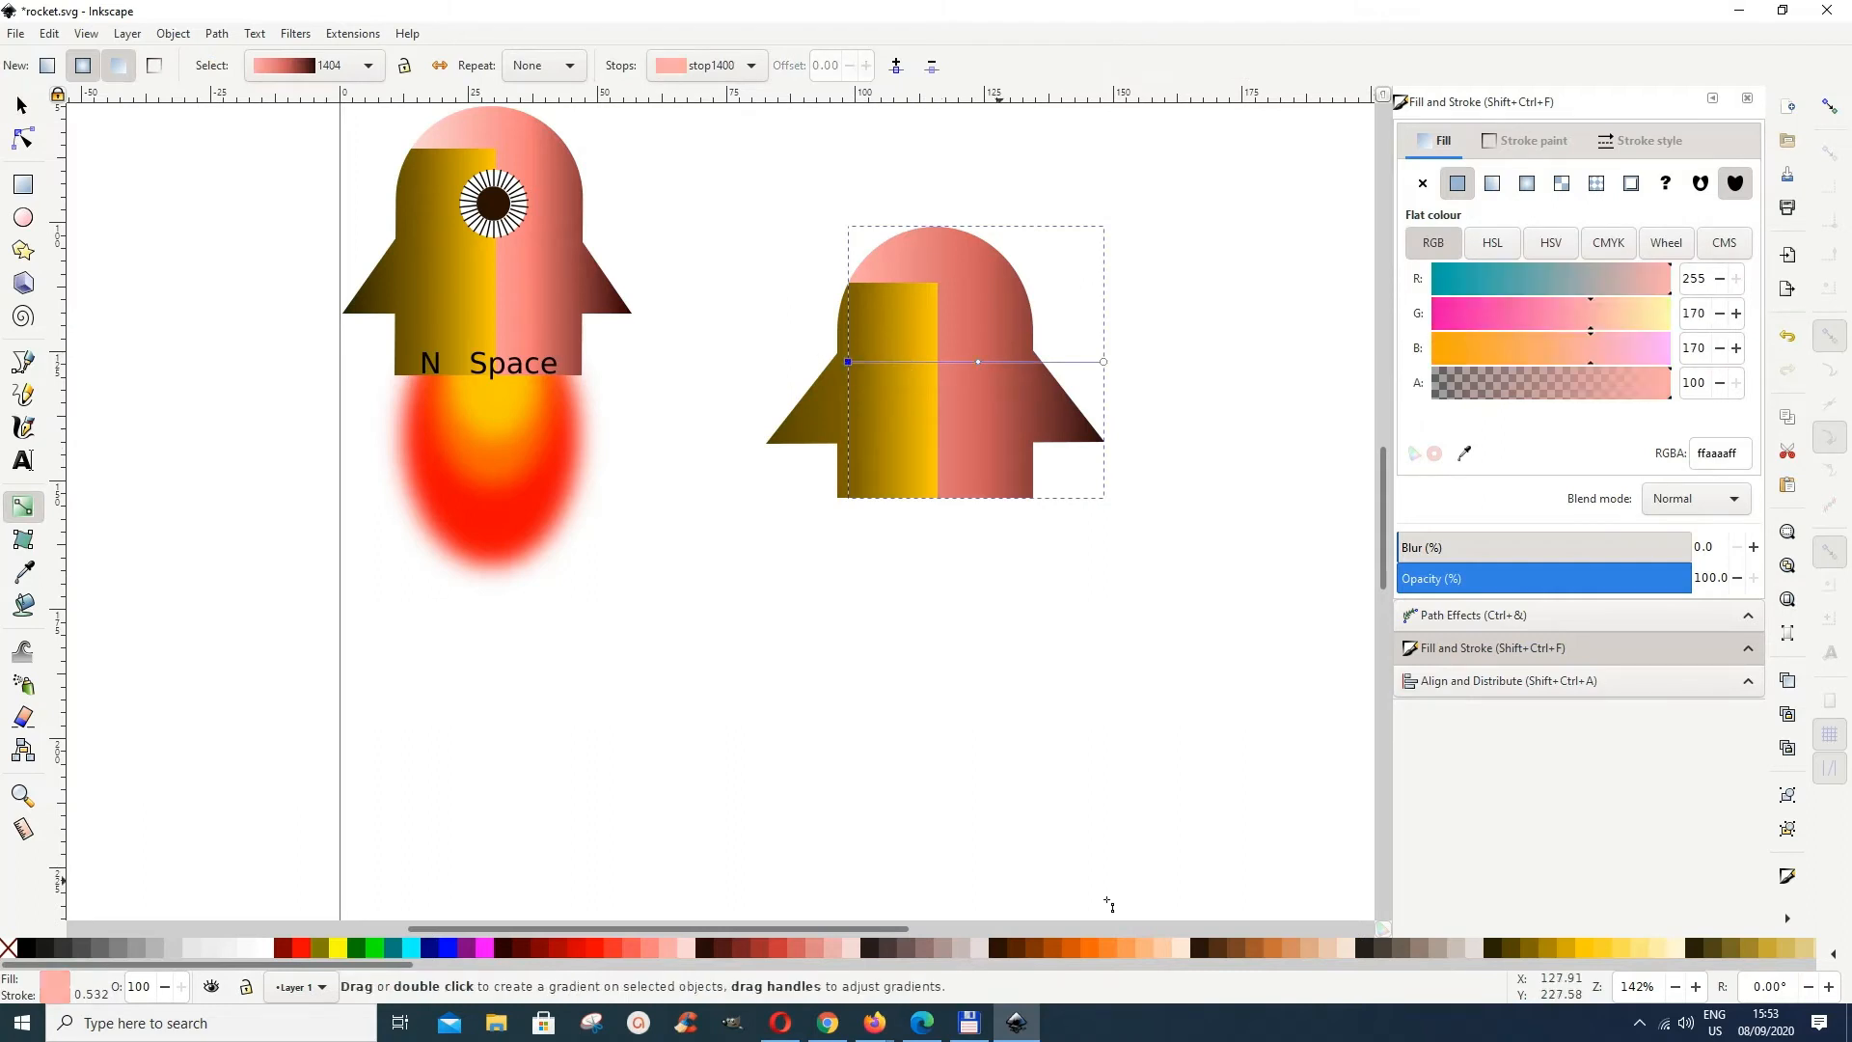
pyautogui.click(847, 951)
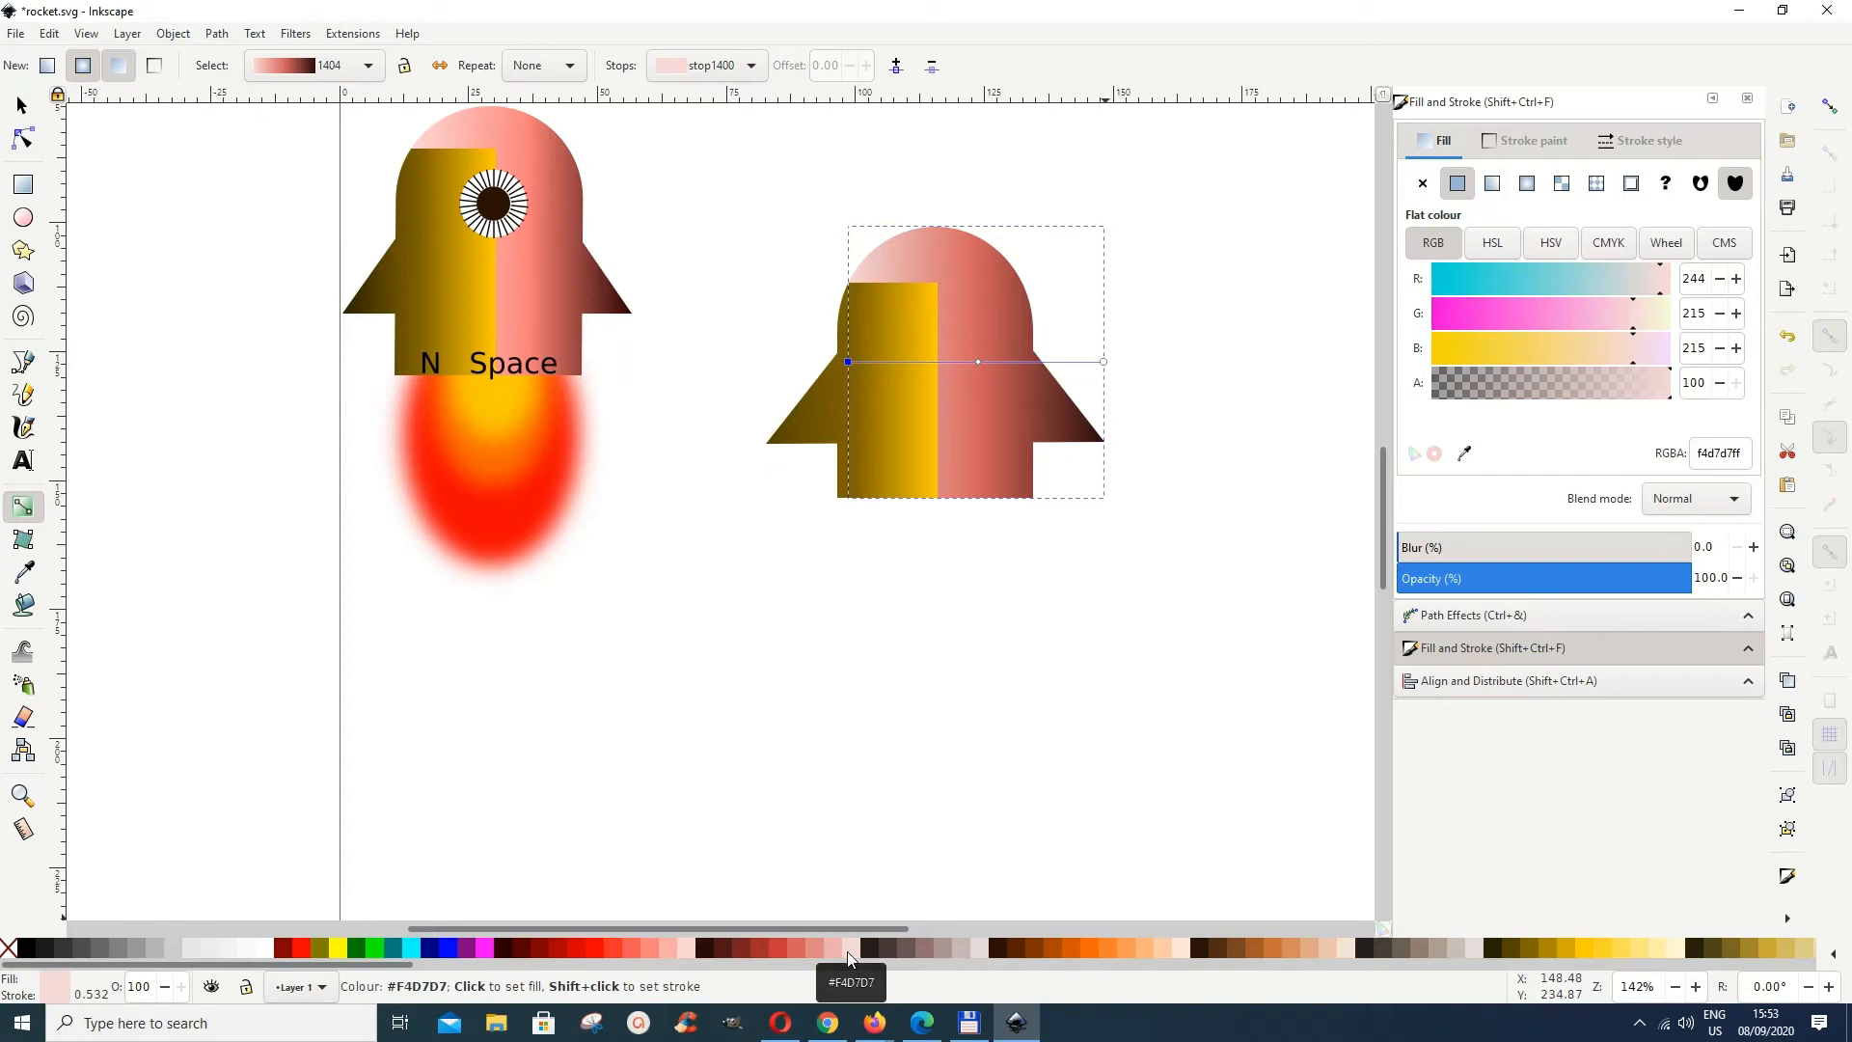
pyautogui.click(838, 947)
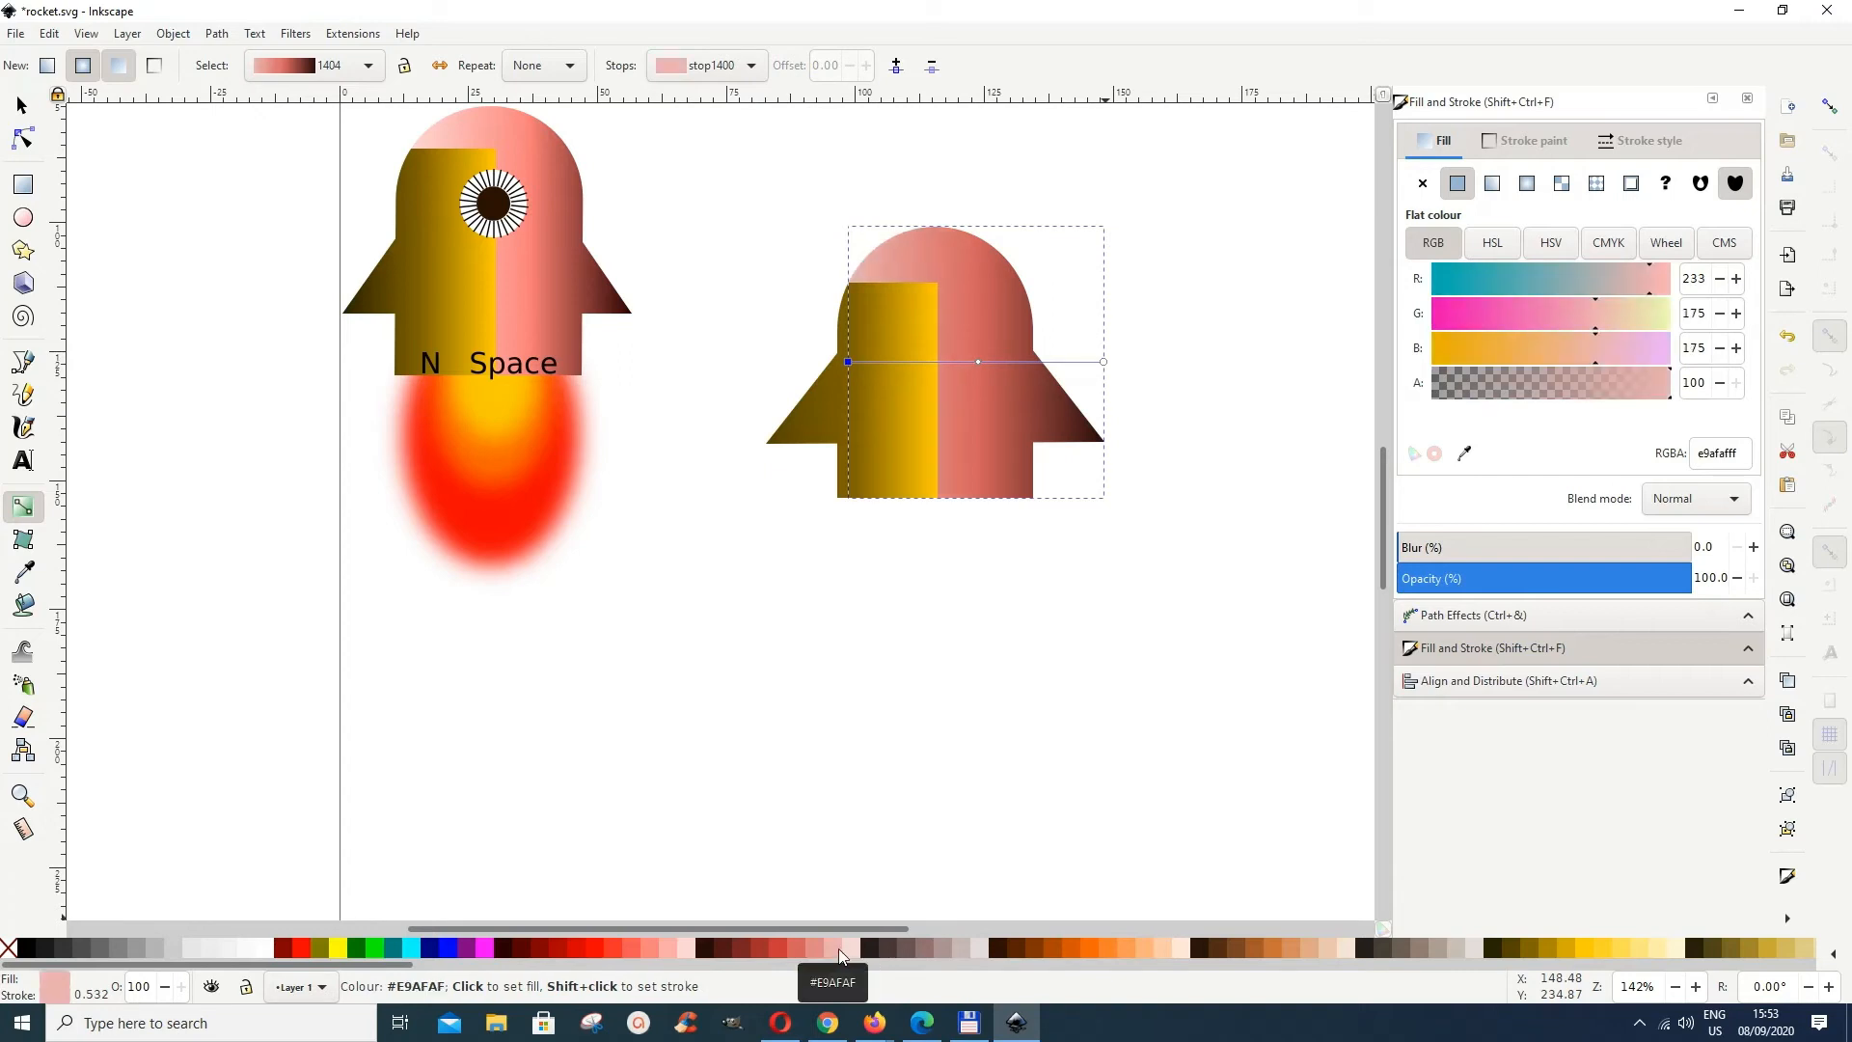
# Step: Recolour the start stop of the right piece's gradient to pink ffaaaa after trying f4d7d7, and deselect the piece
pyautogui.click(856, 952)
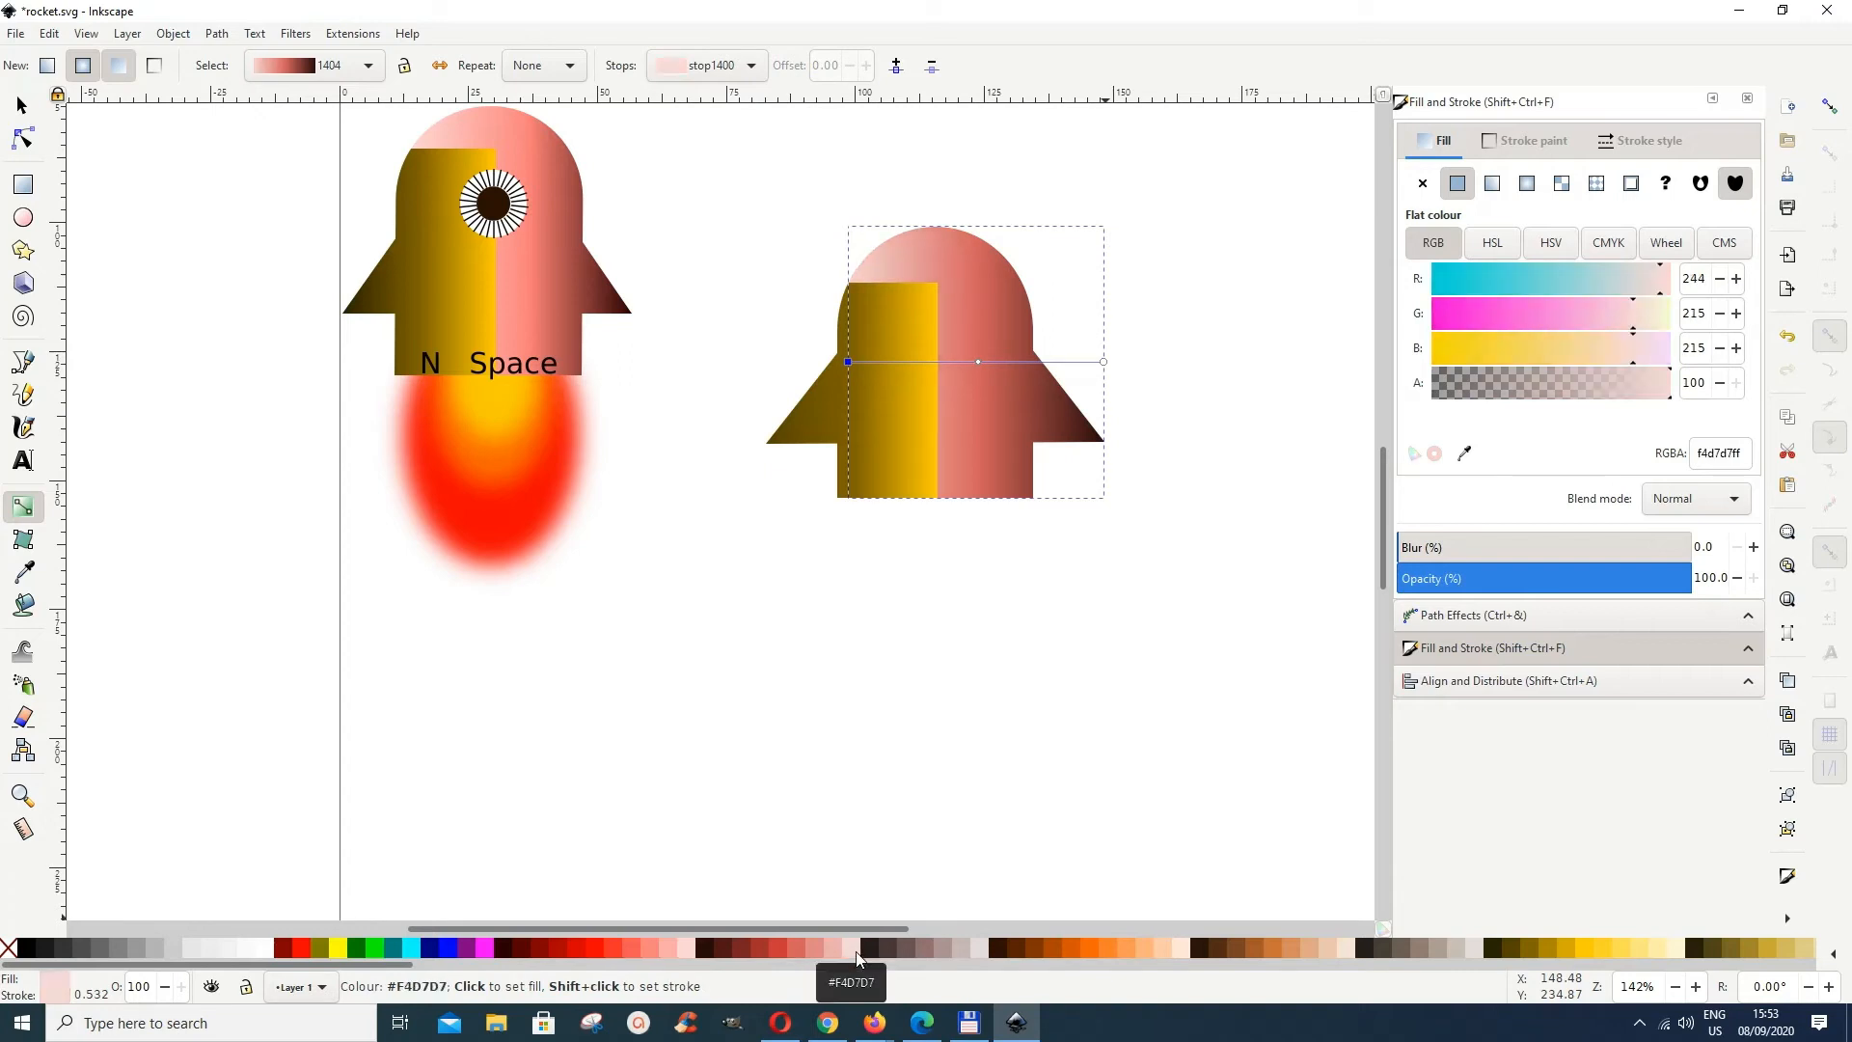
pyautogui.click(675, 949)
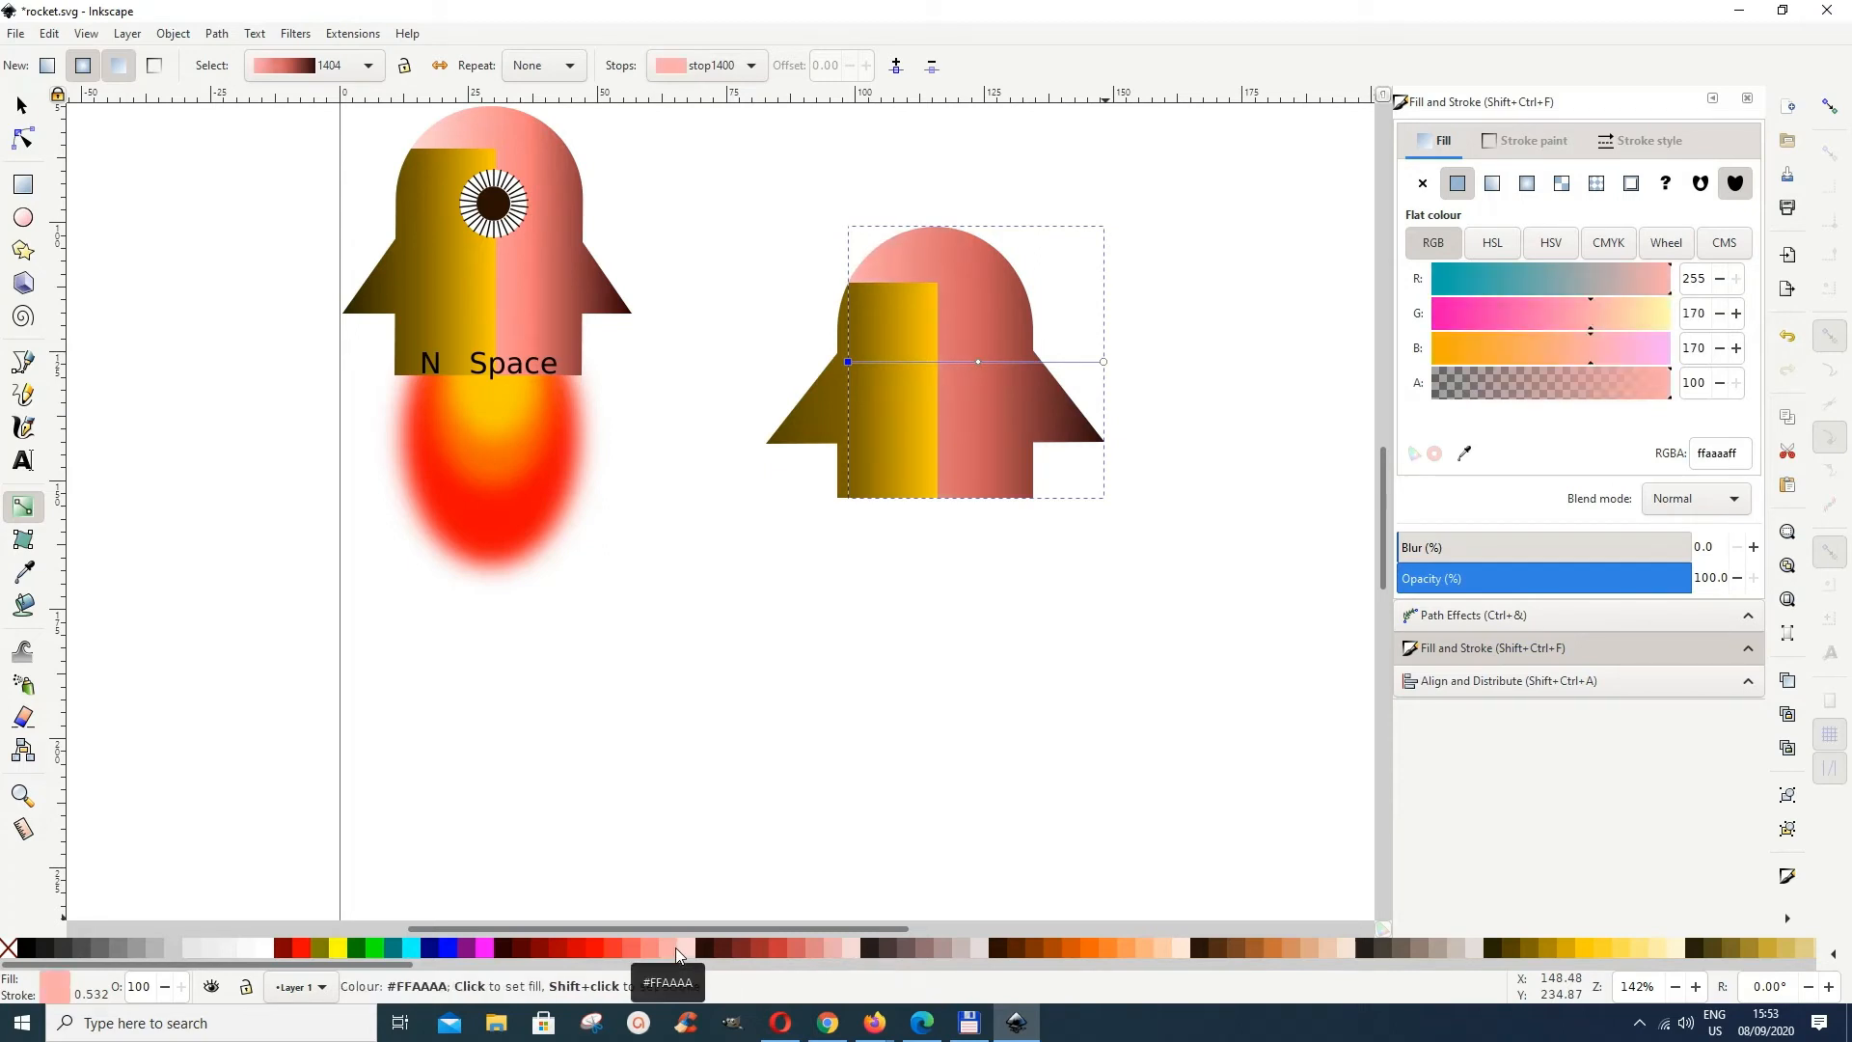
pyautogui.click(21, 108)
pyautogui.click(851, 816)
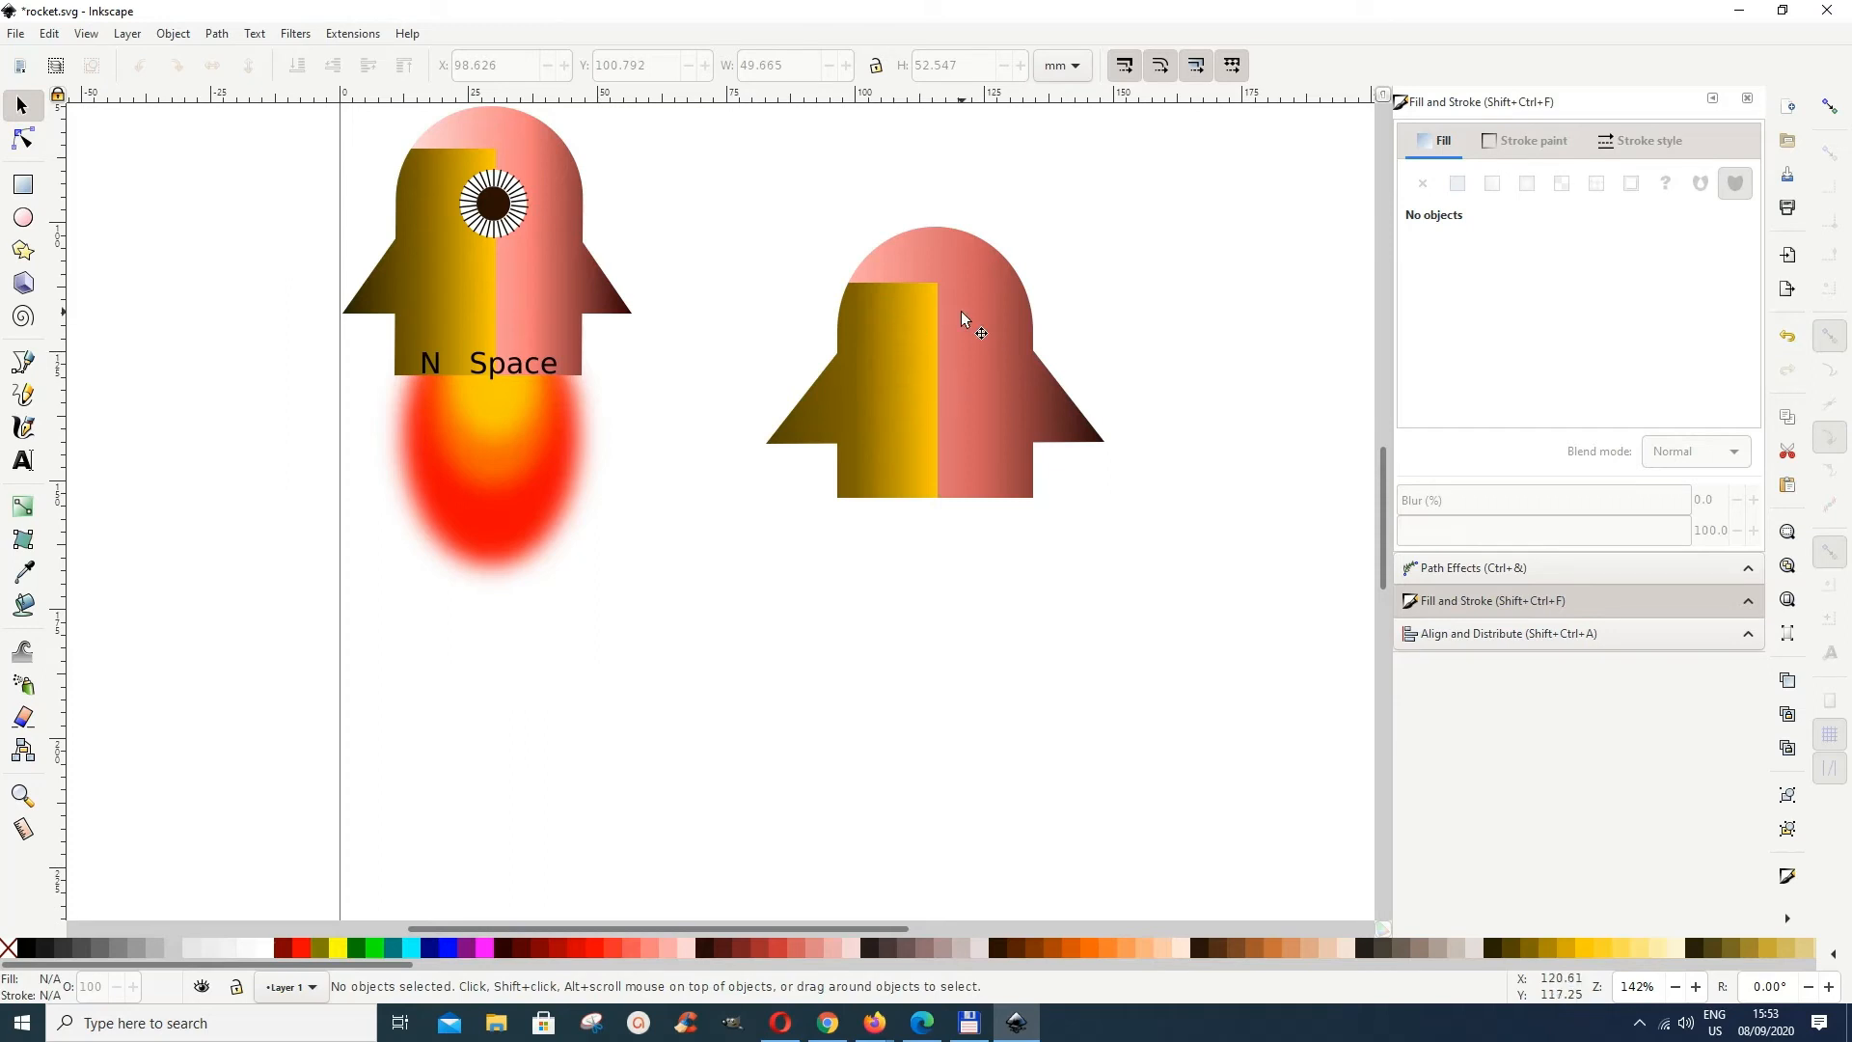
# Step: Draw a circle about 14.2 mm in diameter and place it on the rocket's centre line in the upper body
pyautogui.click(23, 217)
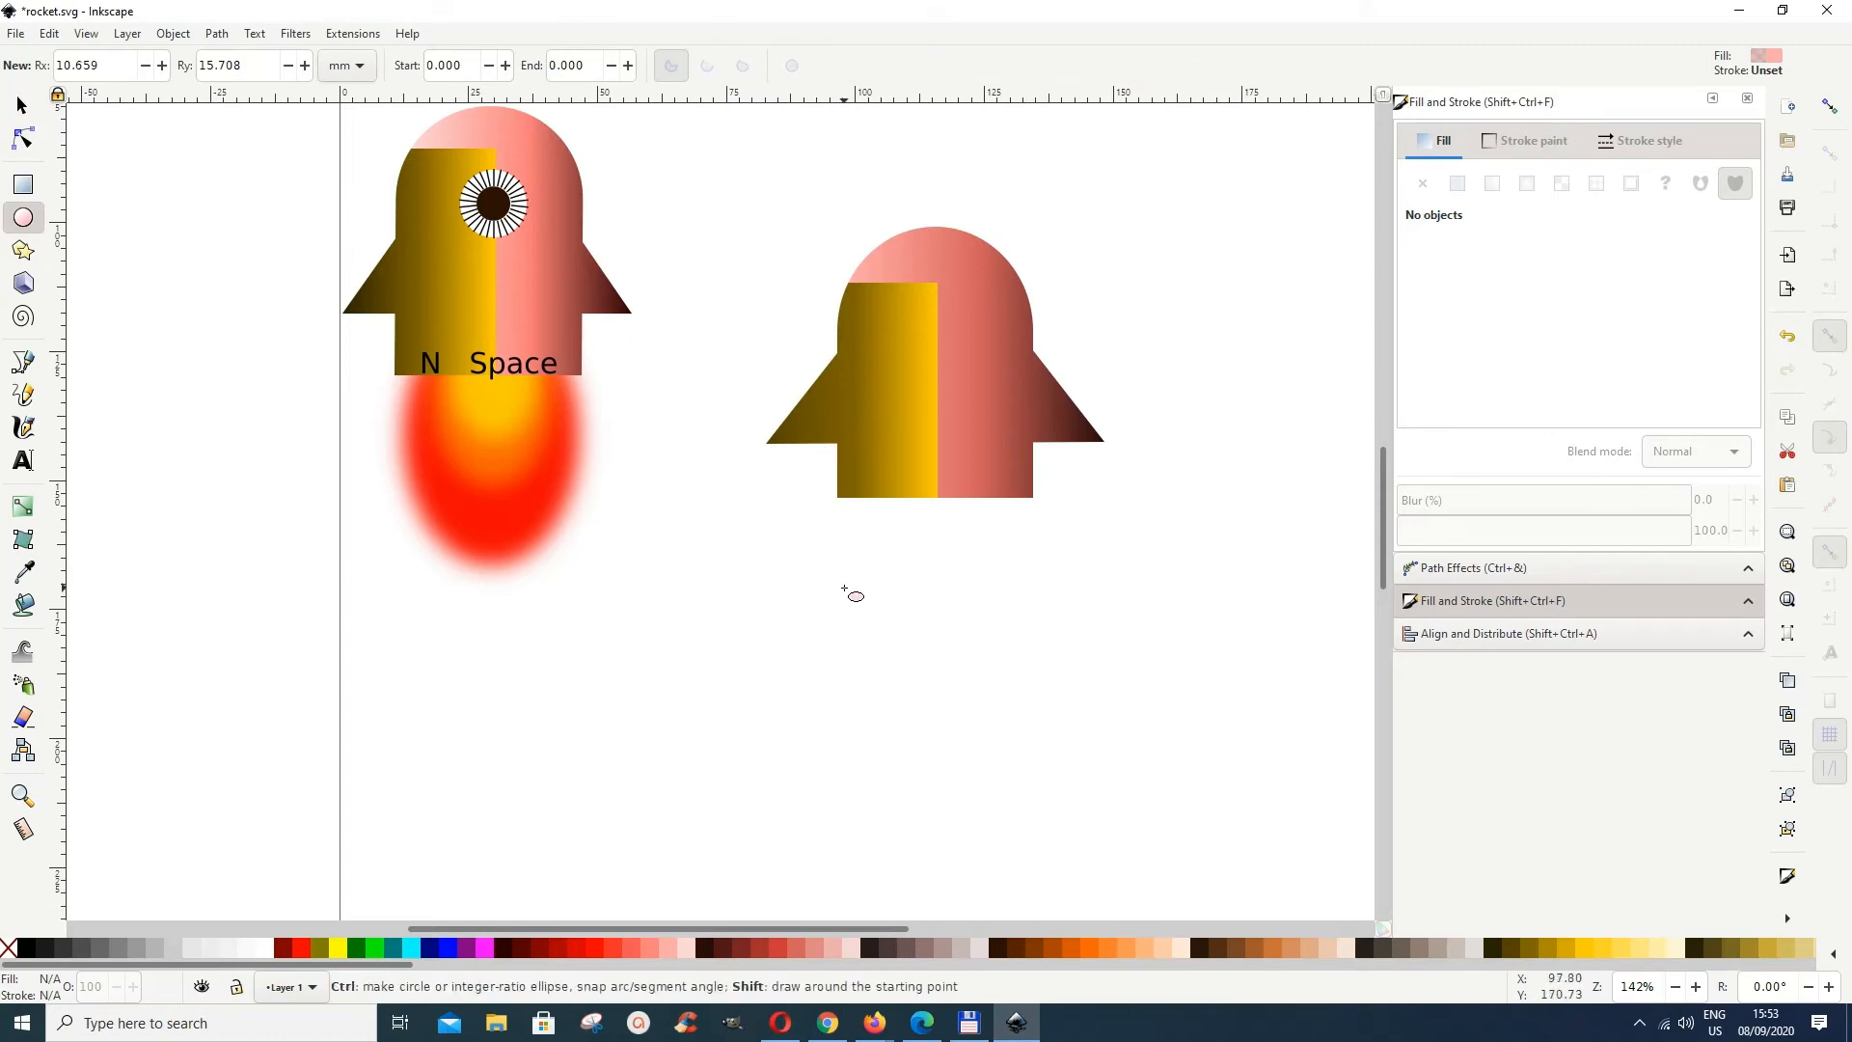
pyautogui.moveTo(849, 589)
pyautogui.mouseDown()
pyautogui.moveTo(869, 634)
pyautogui.moveTo(901, 637)
pyautogui.moveTo(881, 628)
pyautogui.mouseUp()
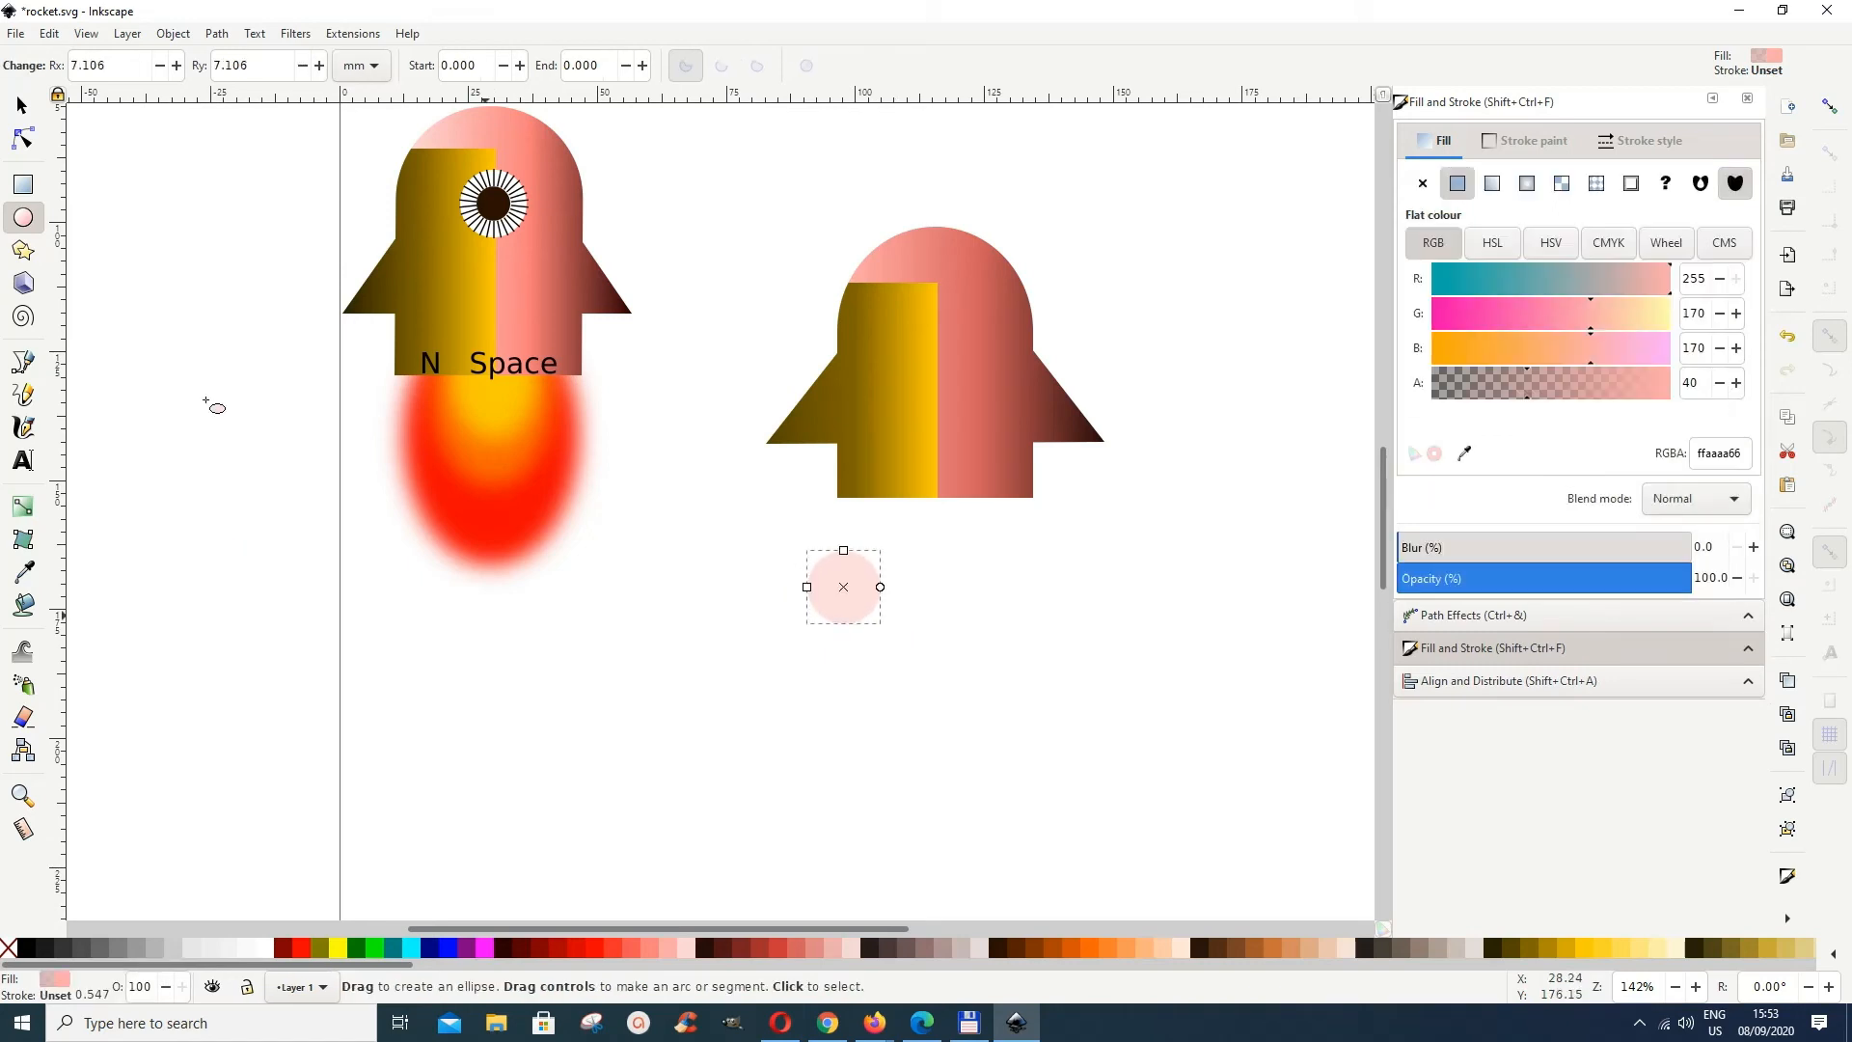
pyautogui.click(21, 106)
pyautogui.moveTo(848, 591); pyautogui.dragTo(940, 338)
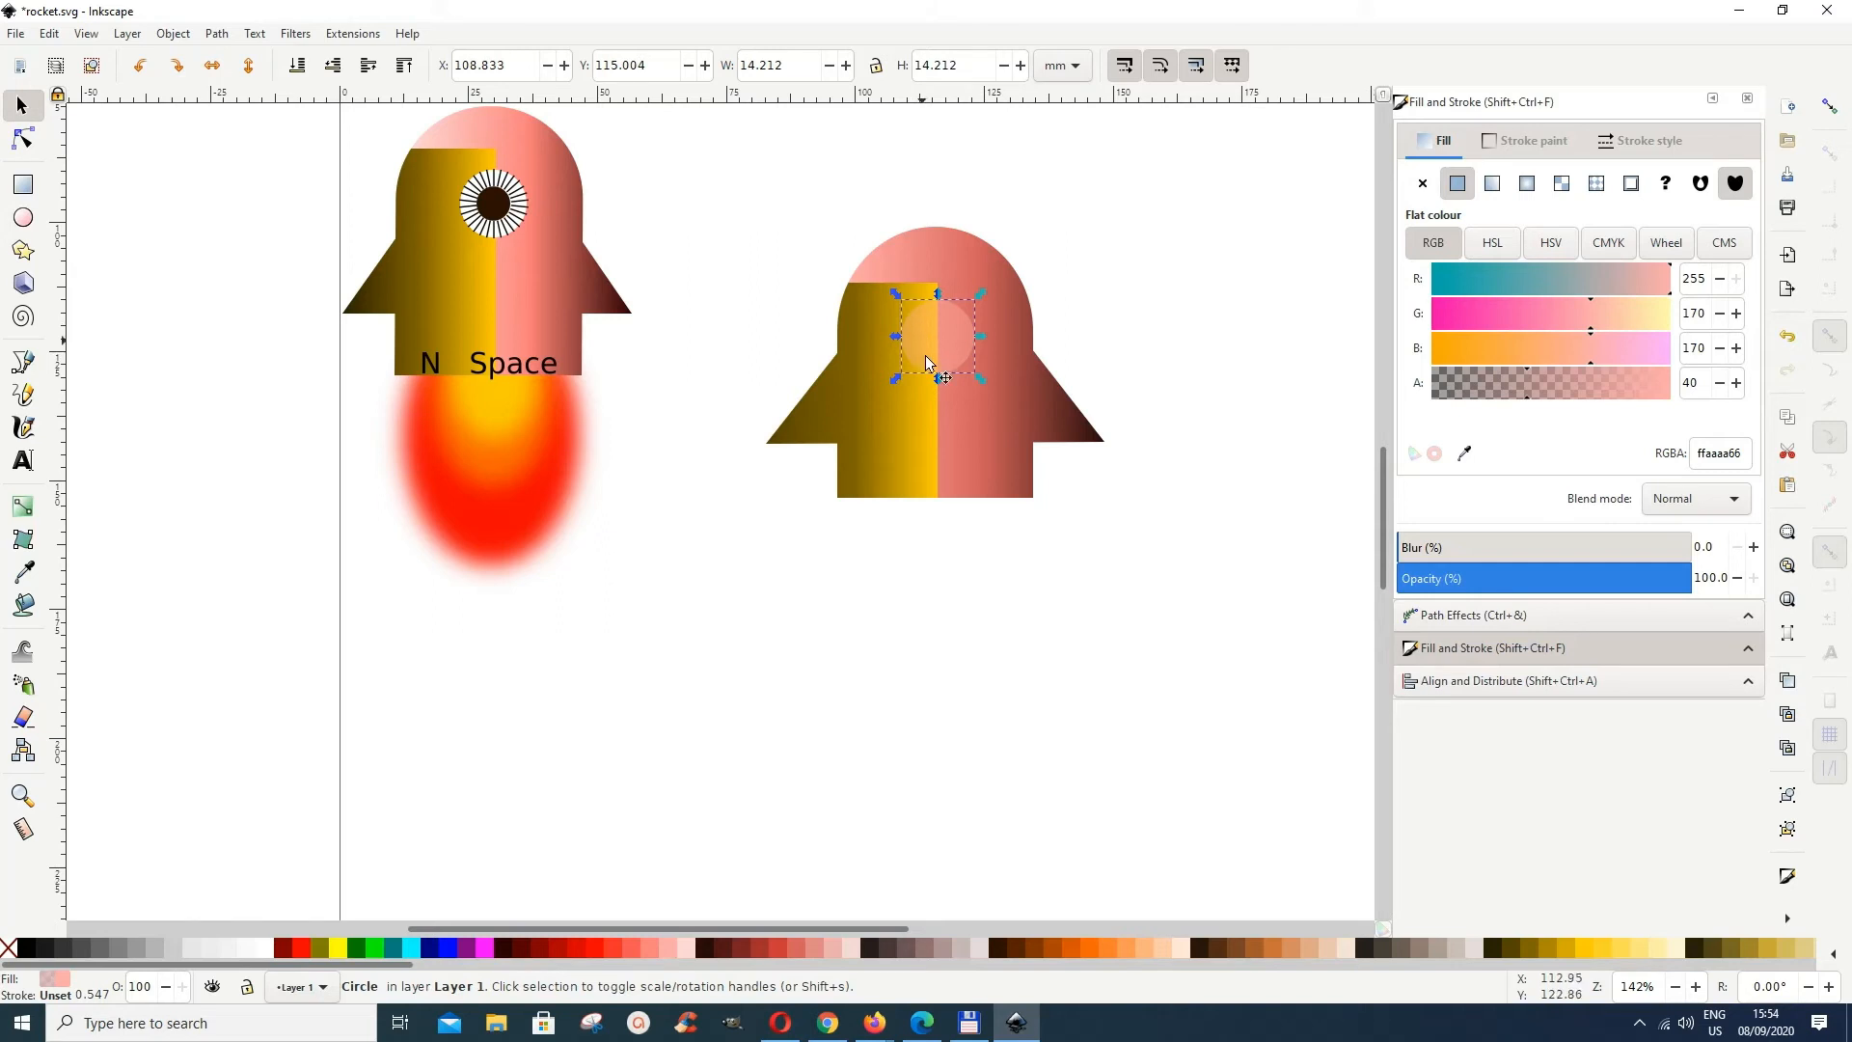
# Step: Fill the circle with white at full opacity, alpha 100
pyautogui.click(272, 953)
pyautogui.click(1593, 390)
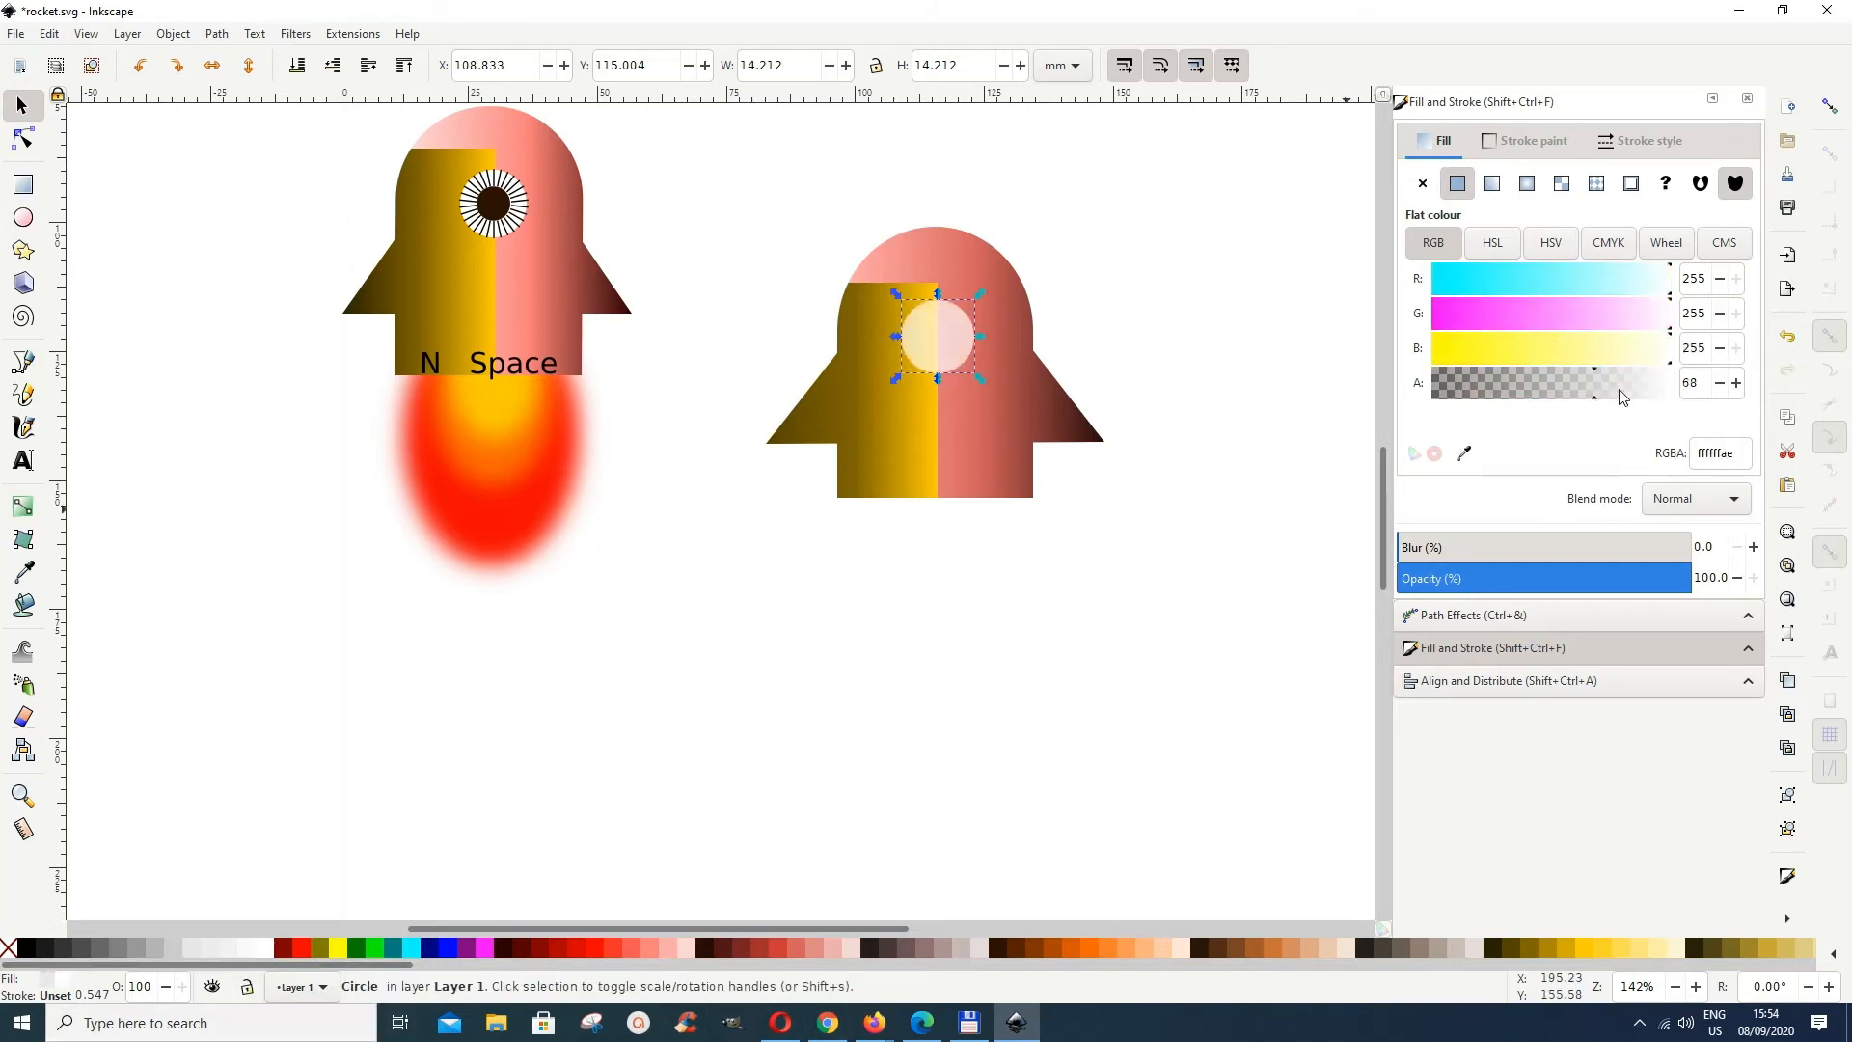
pyautogui.moveTo(1618, 390); pyautogui.dragTo(1683, 400)
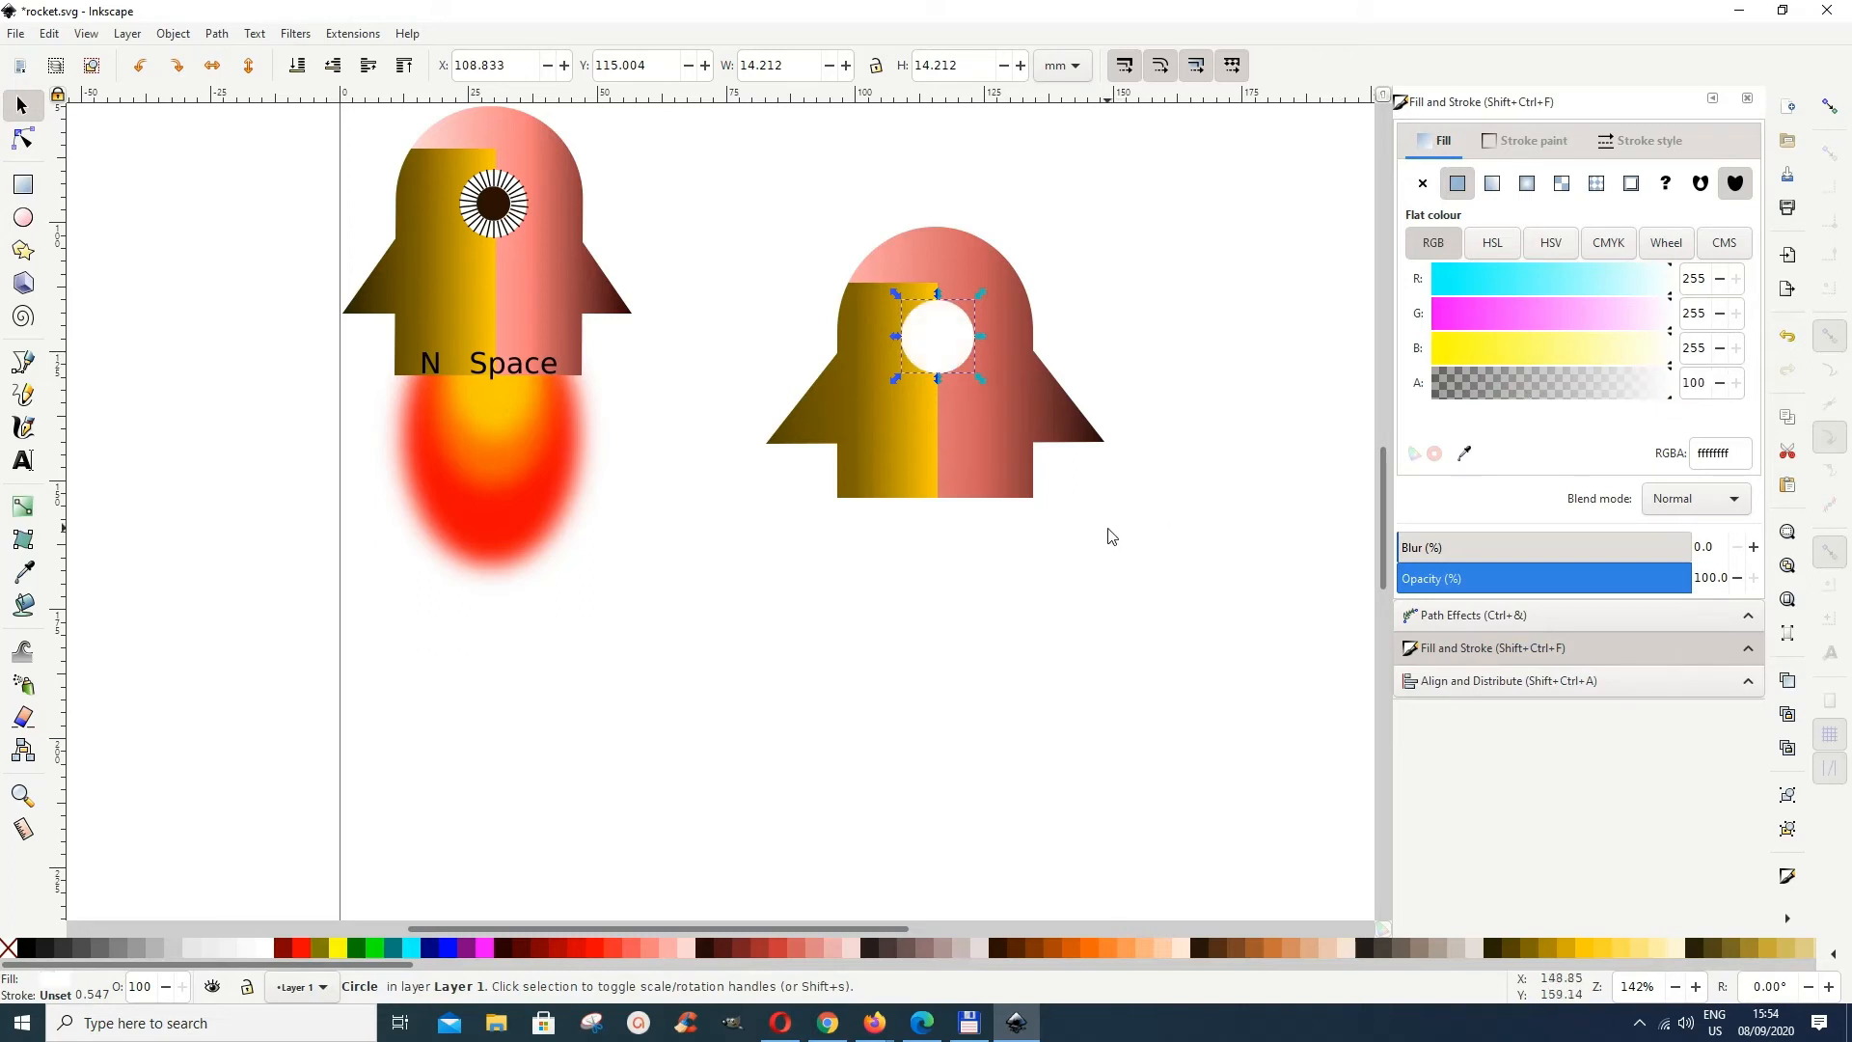
# Step: Duplicate the white circle, fill the copy with dark brown 280b0b and shrink it about its centre to roughly half size
pyautogui.rightClick(941, 353)
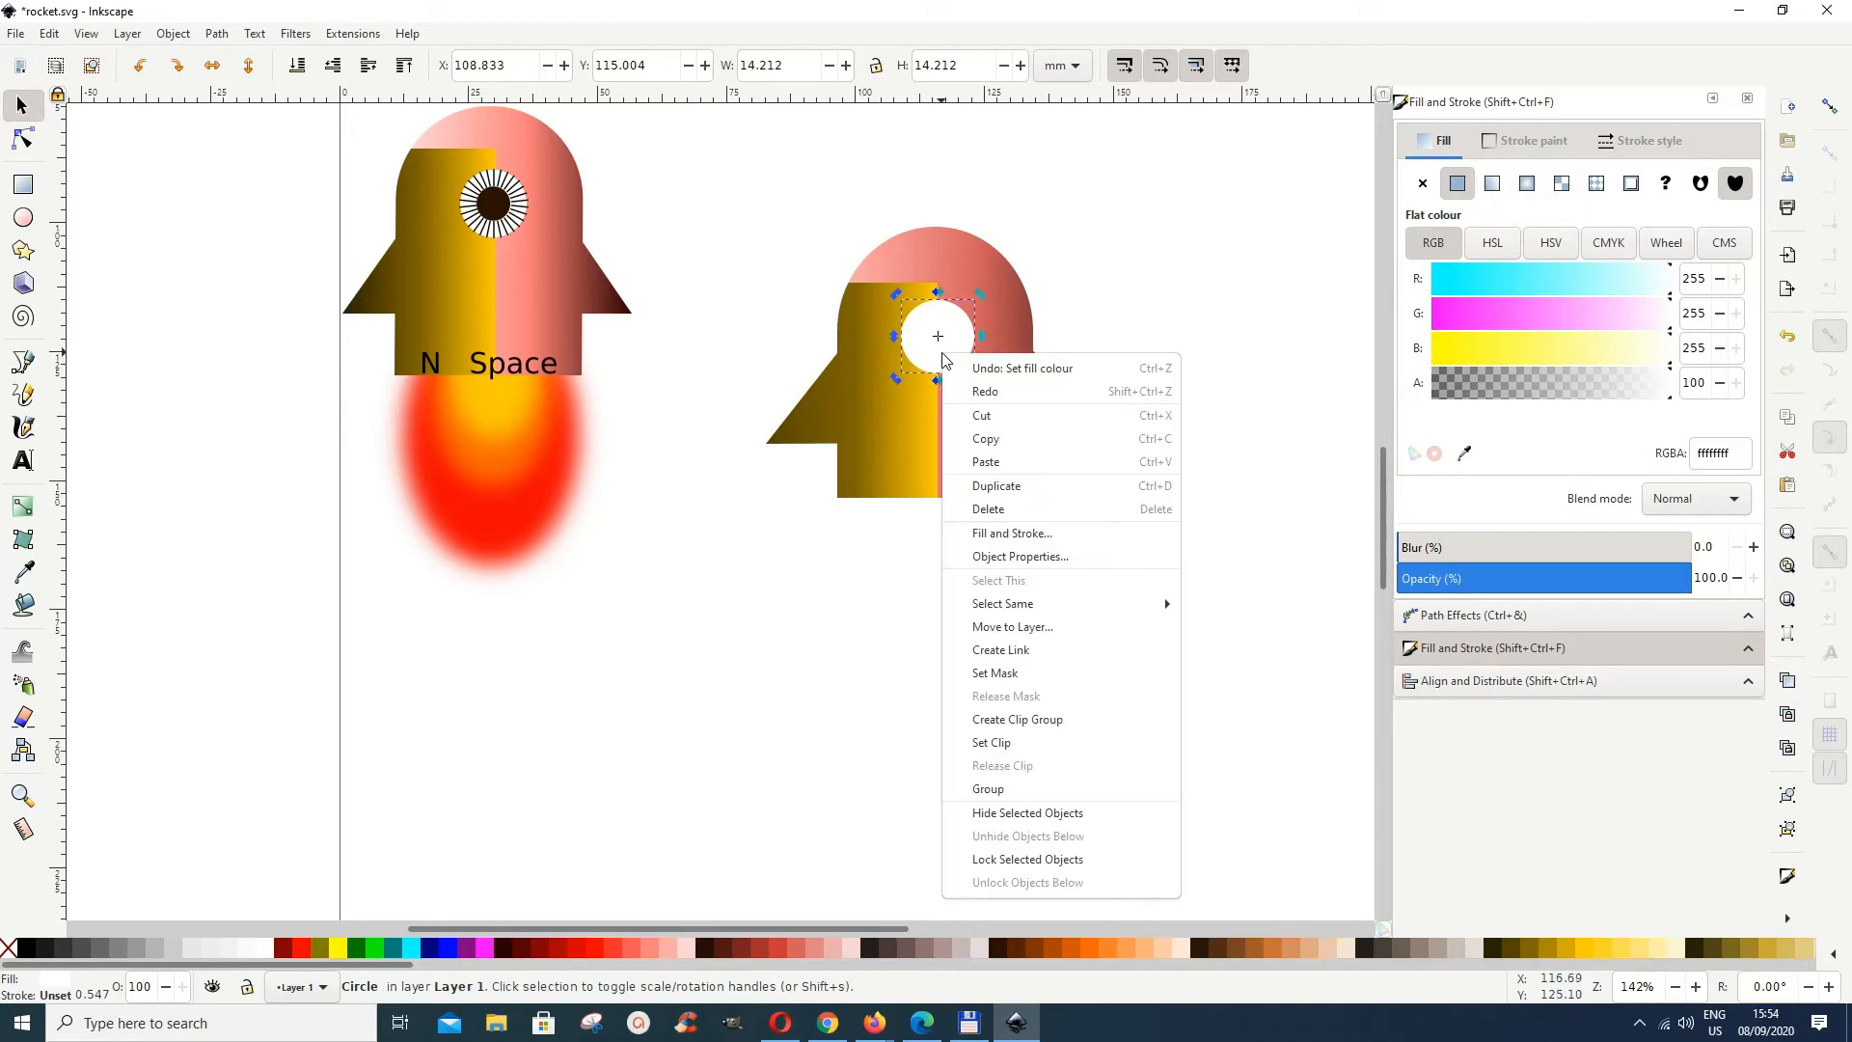
pyautogui.click(997, 485)
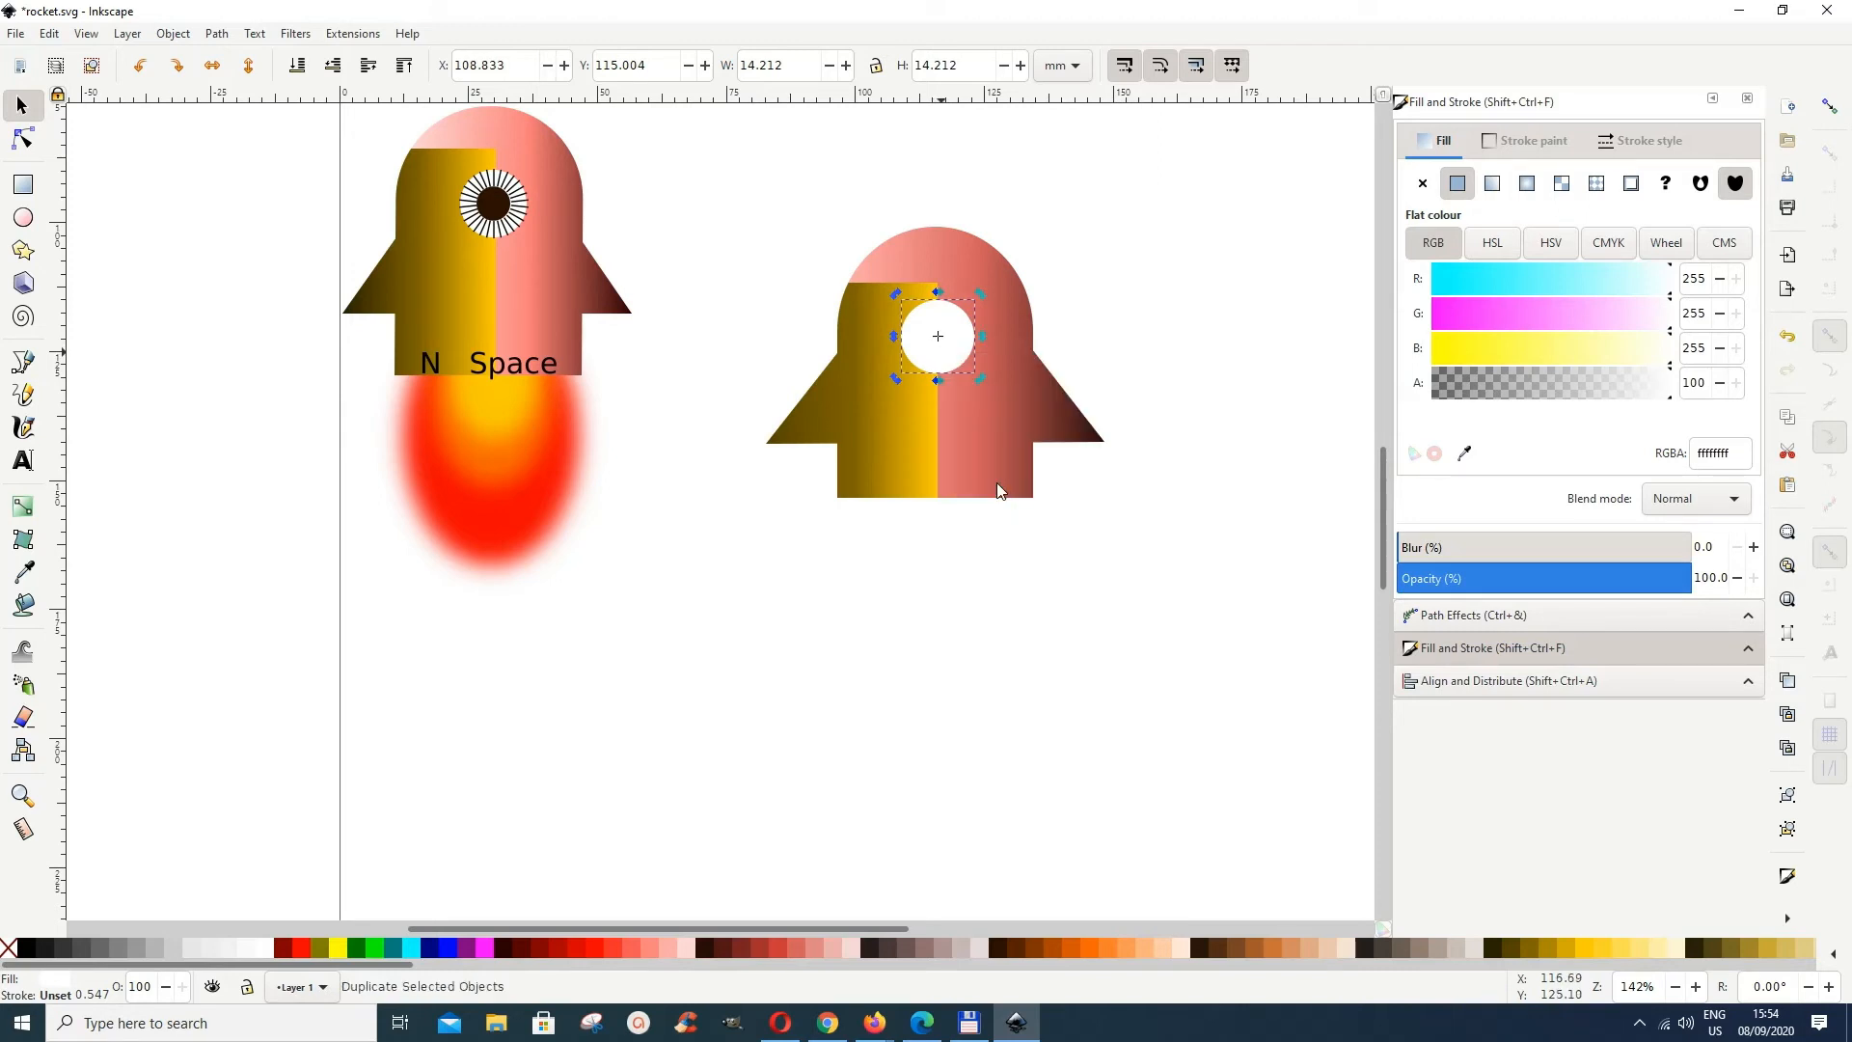
pyautogui.click(707, 950)
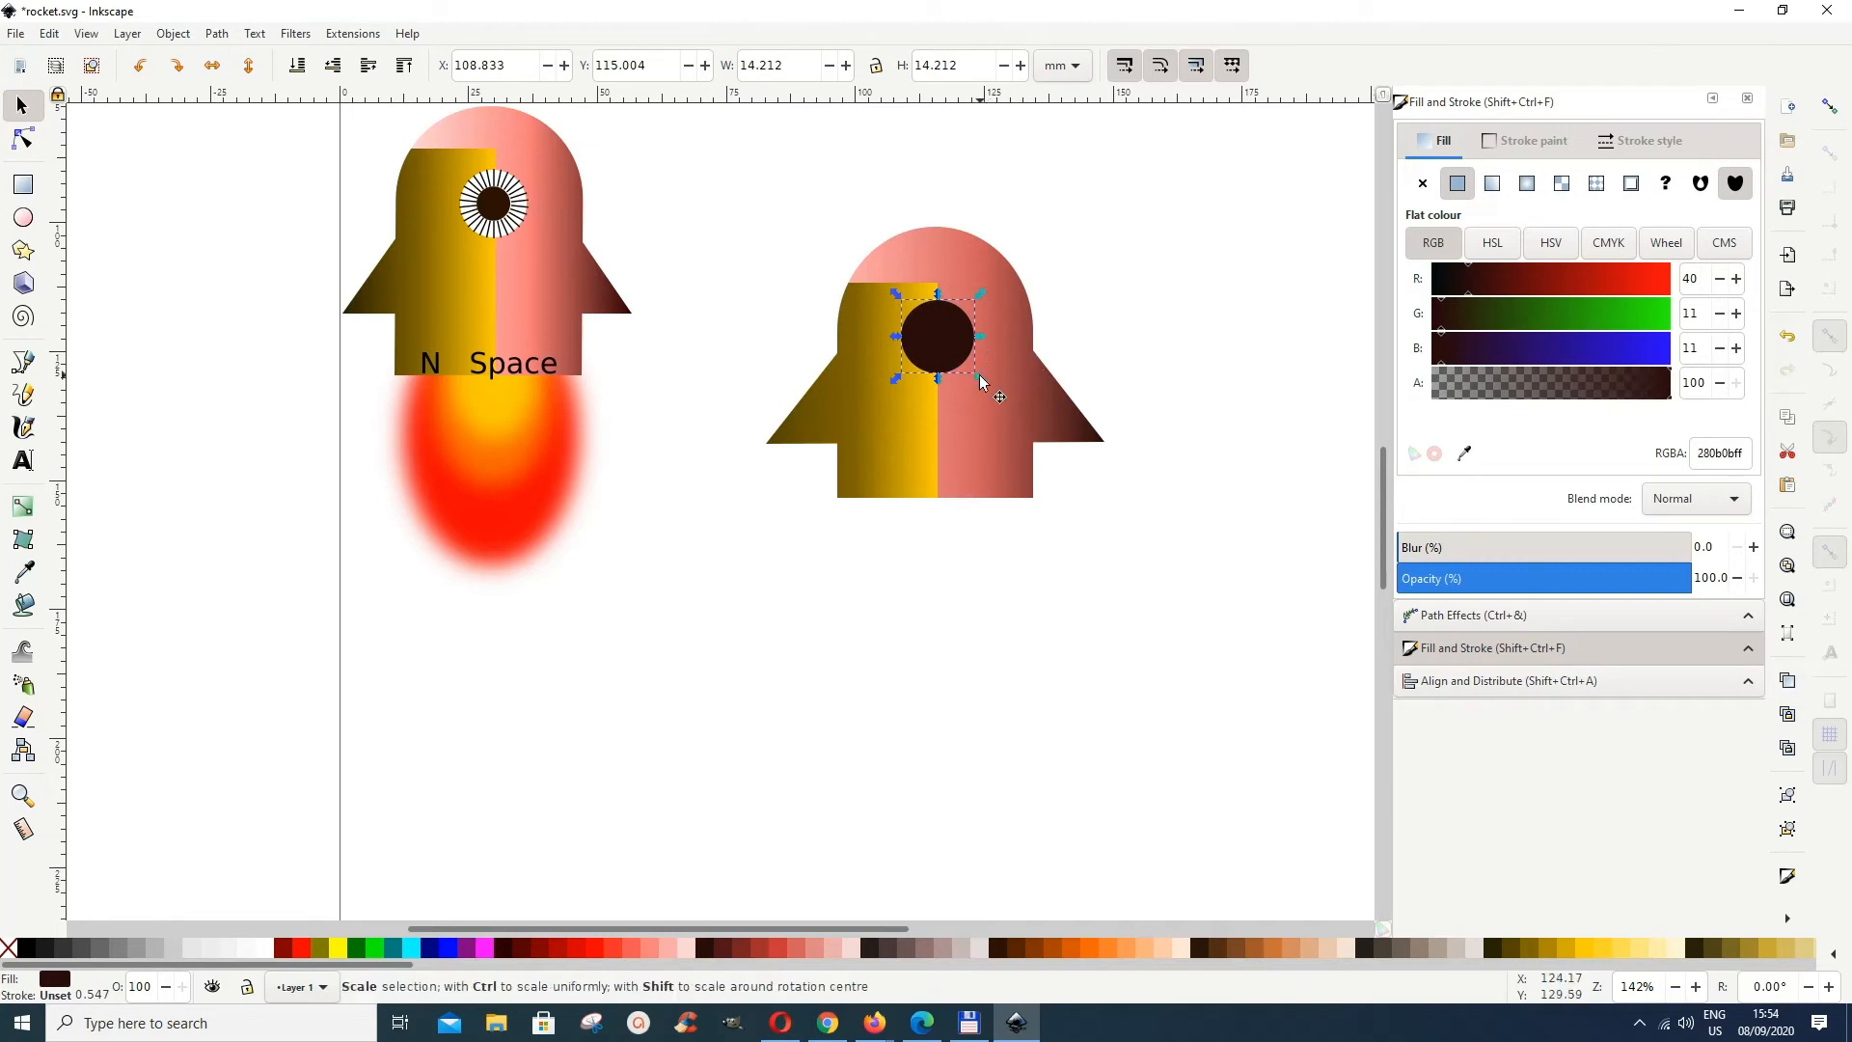
pyautogui.moveTo(980, 374); pyautogui.dragTo(963, 360)
pyautogui.click(785, 736)
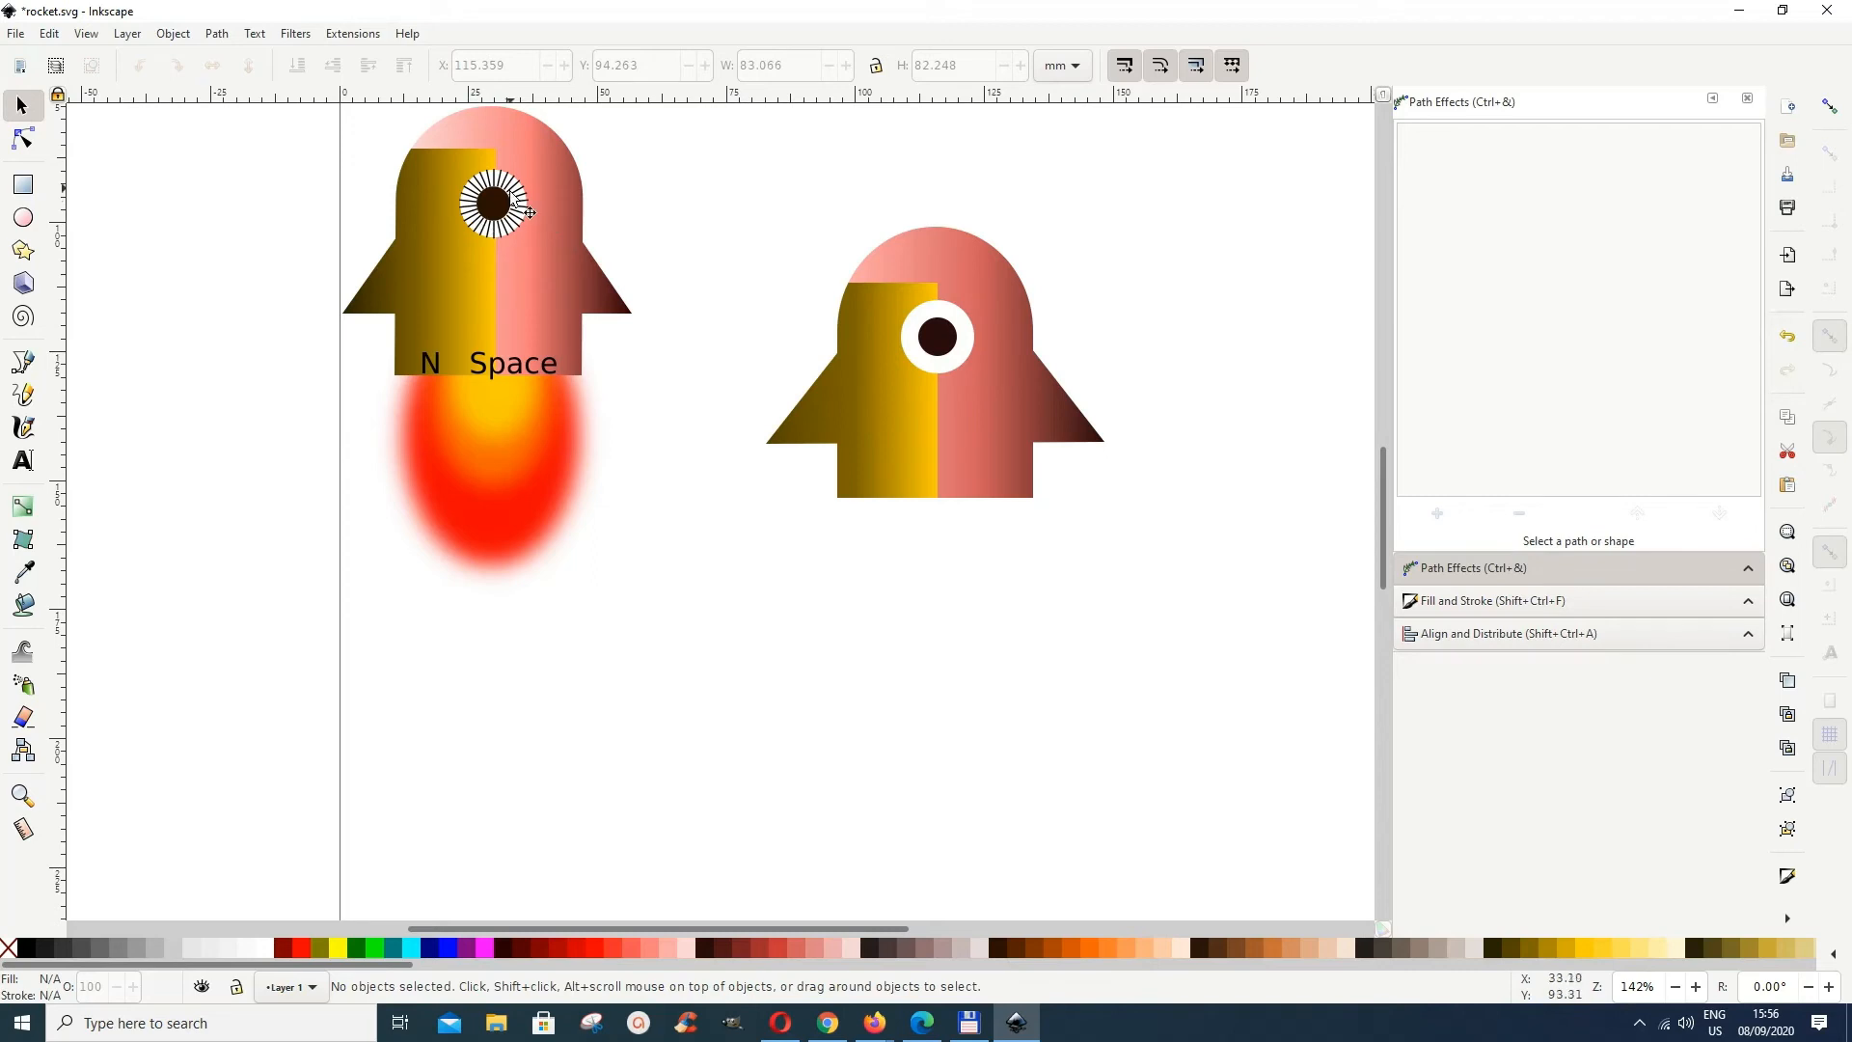
# Step: Draw a vertical line about 3.6 mm long from the dark circle's lower edge to the white circle's edge
pyautogui.click(22, 366)
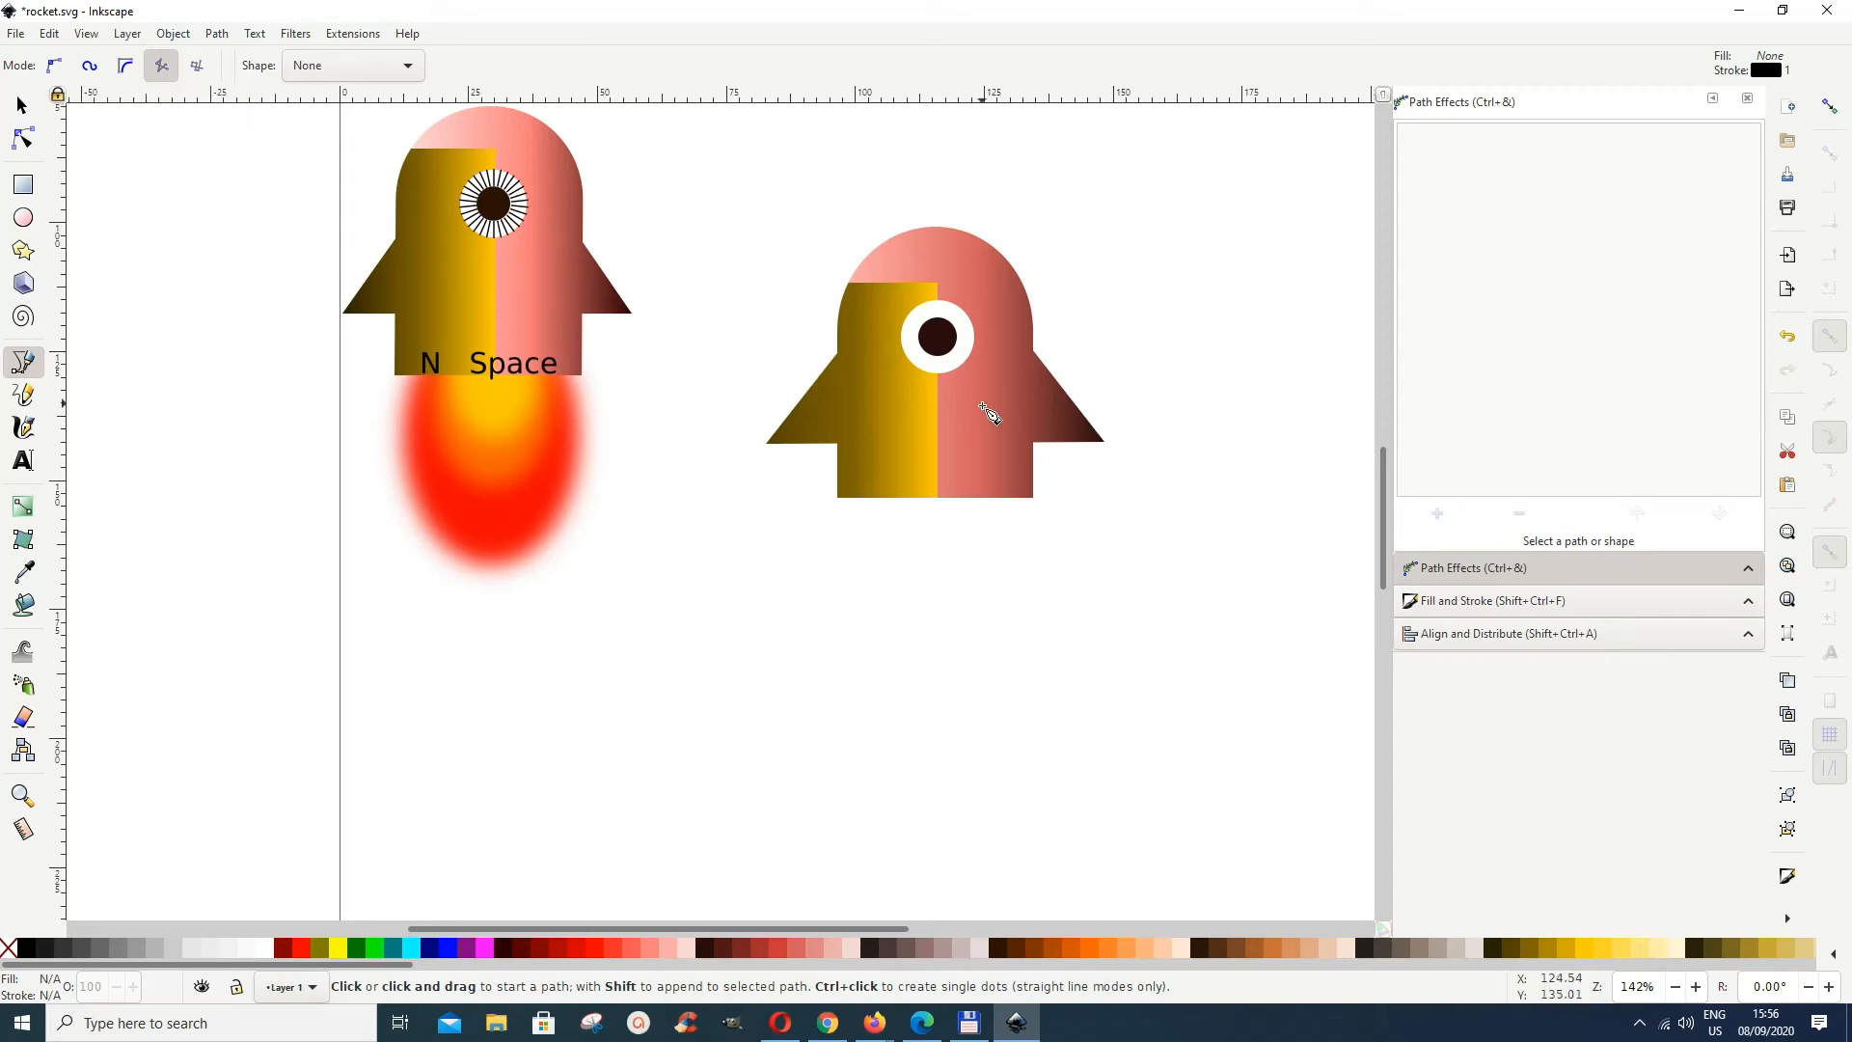
pyautogui.click(942, 358)
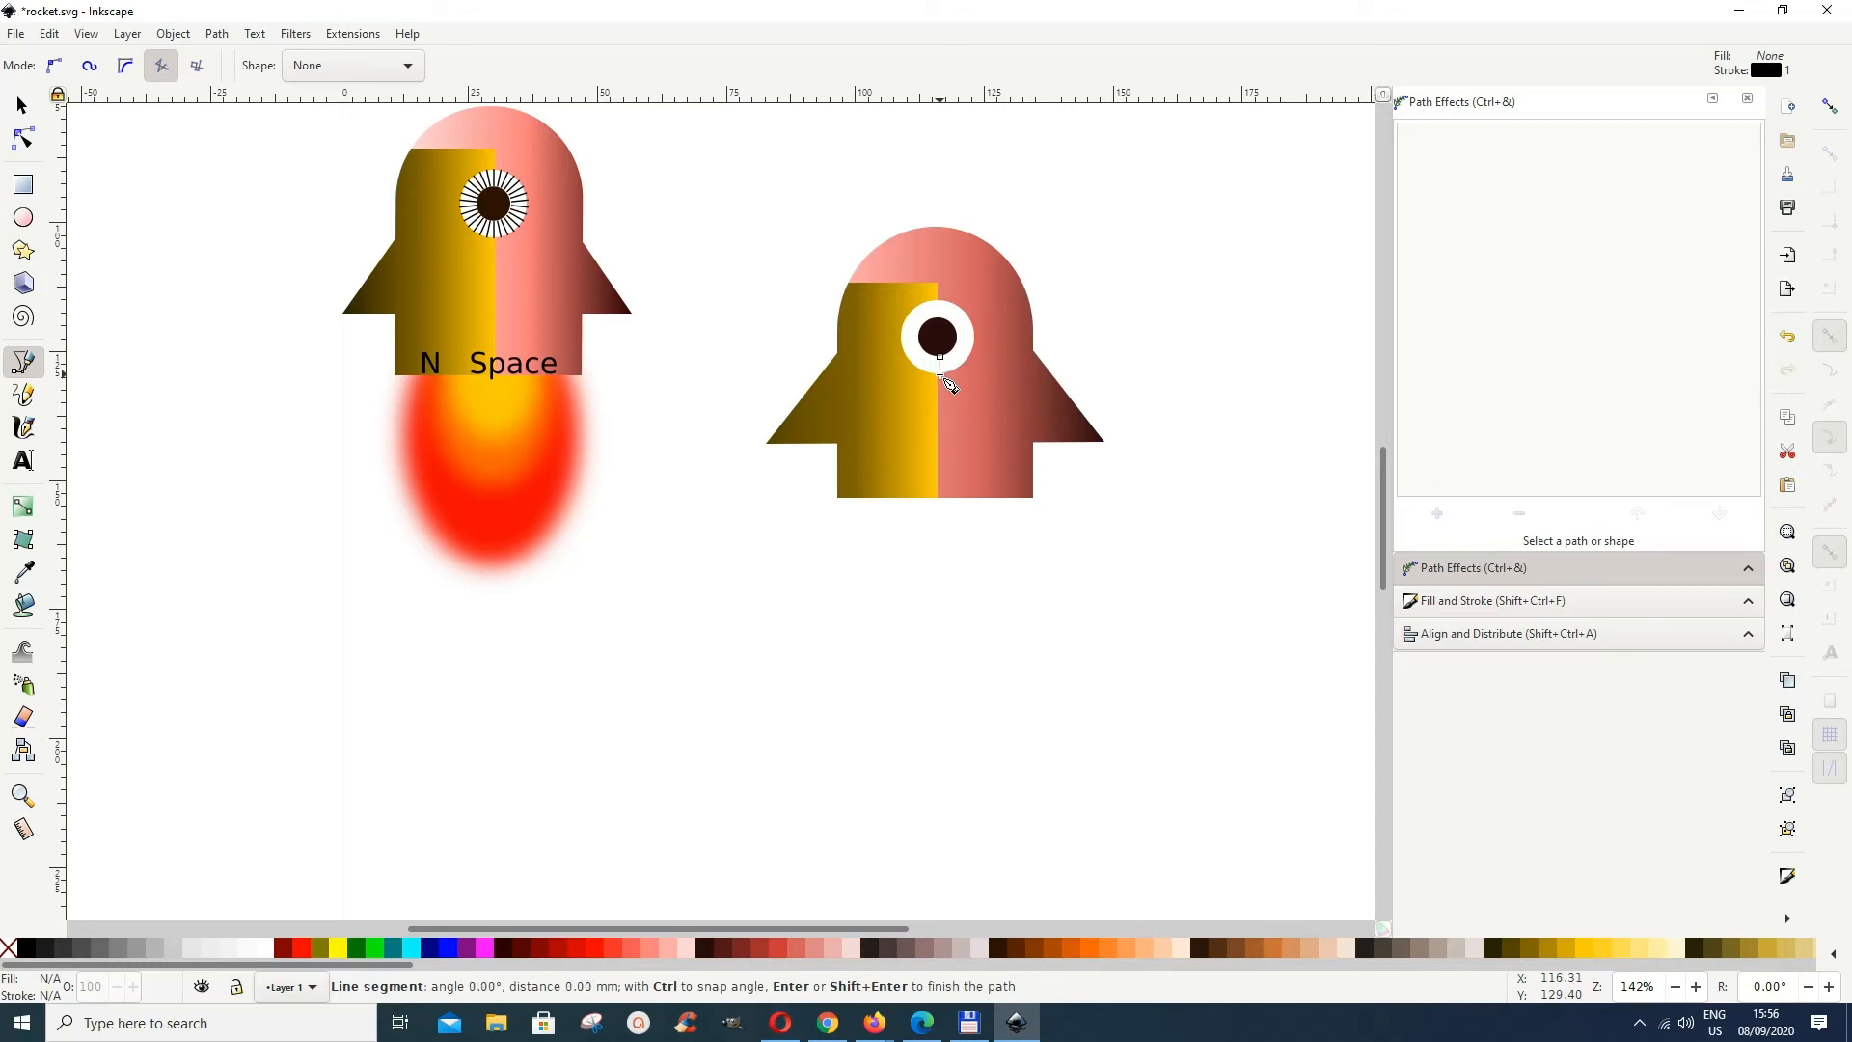
pyautogui.doubleClick(941, 372)
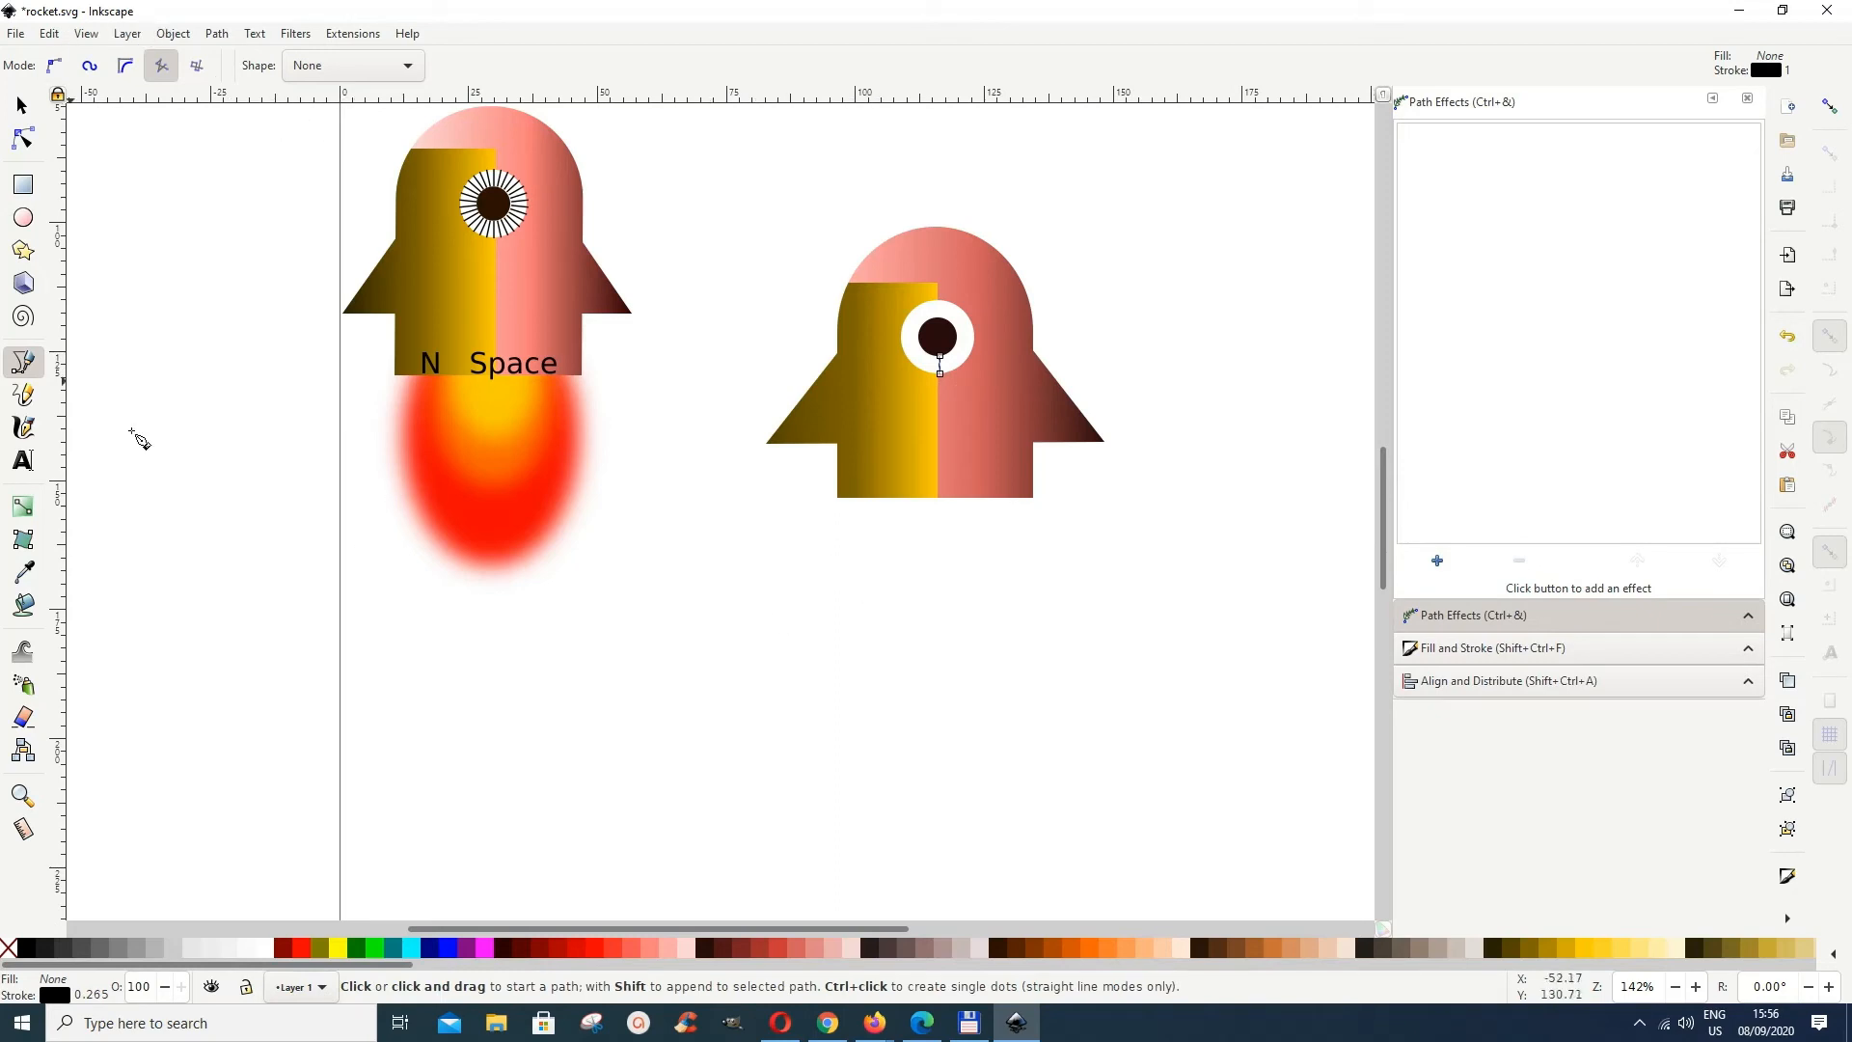
pyautogui.click(21, 108)
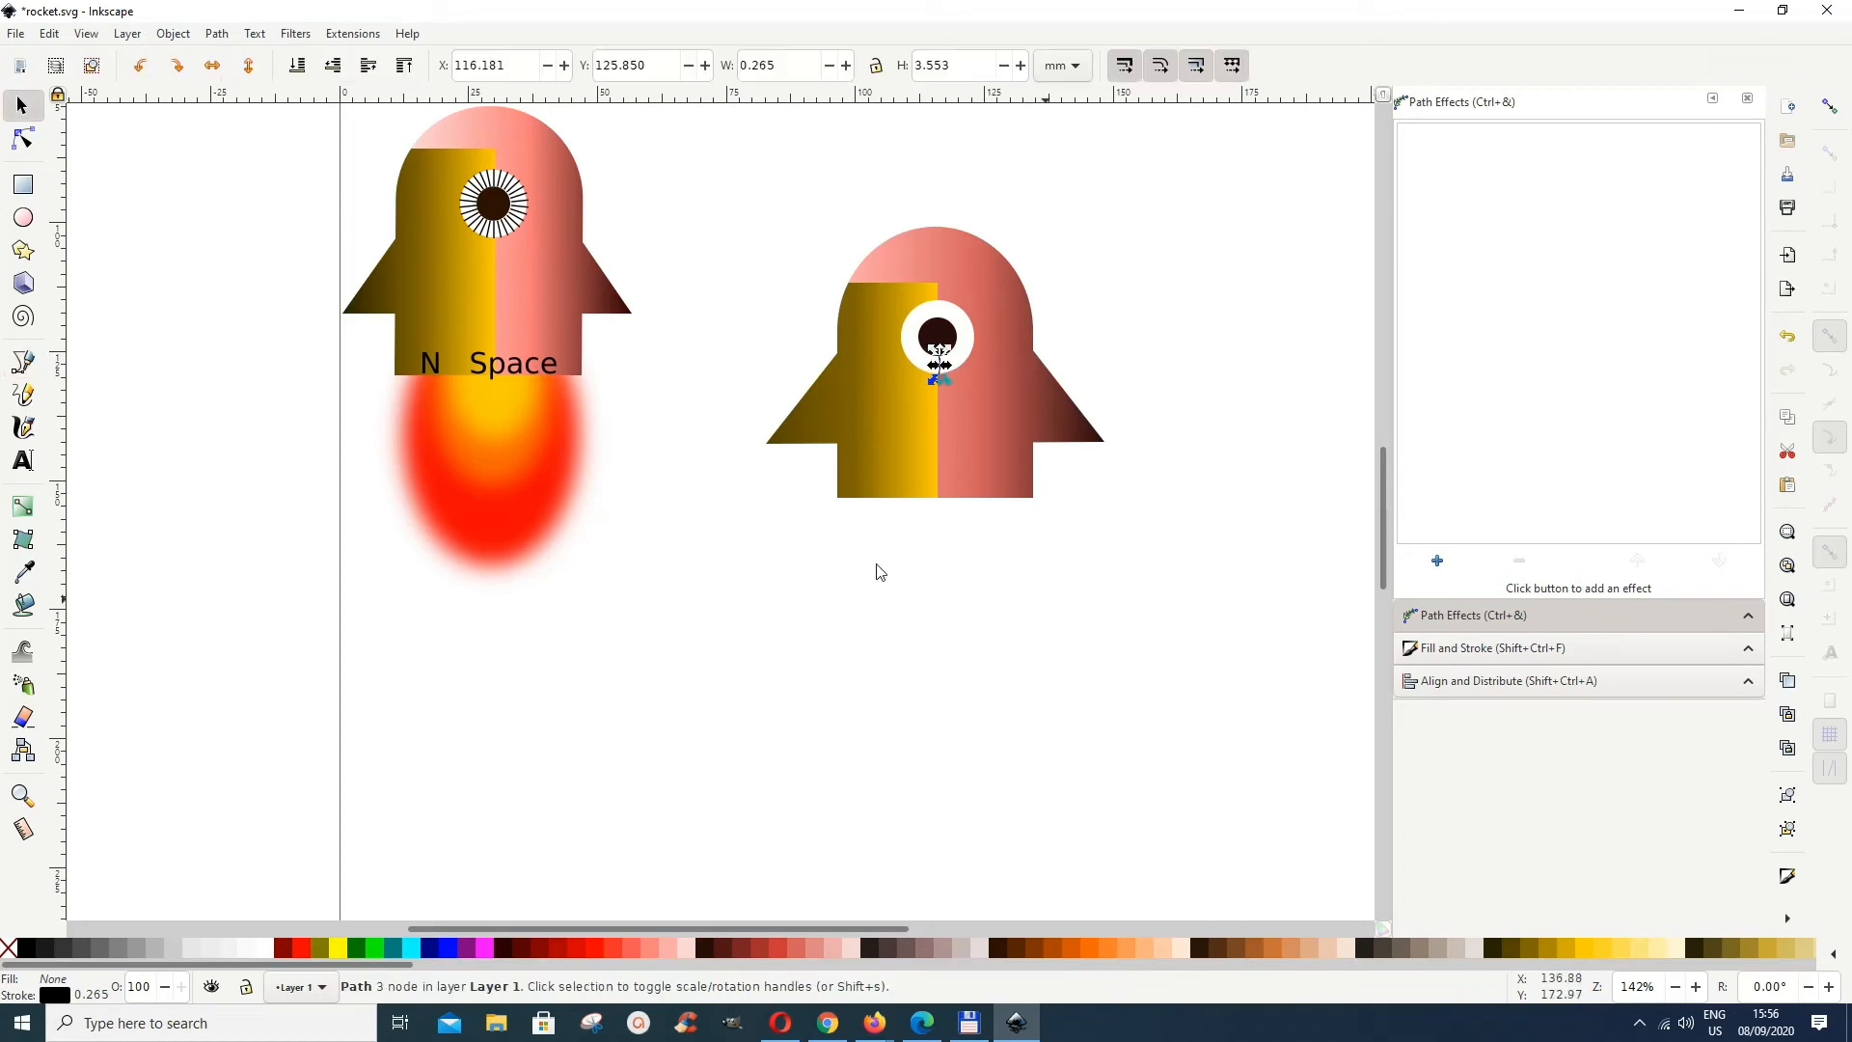
# Step: Apply the Rotate copies path effect to the line with 10 copies and move its rotation origin to the dark circle's centre
pyautogui.click(1493, 654)
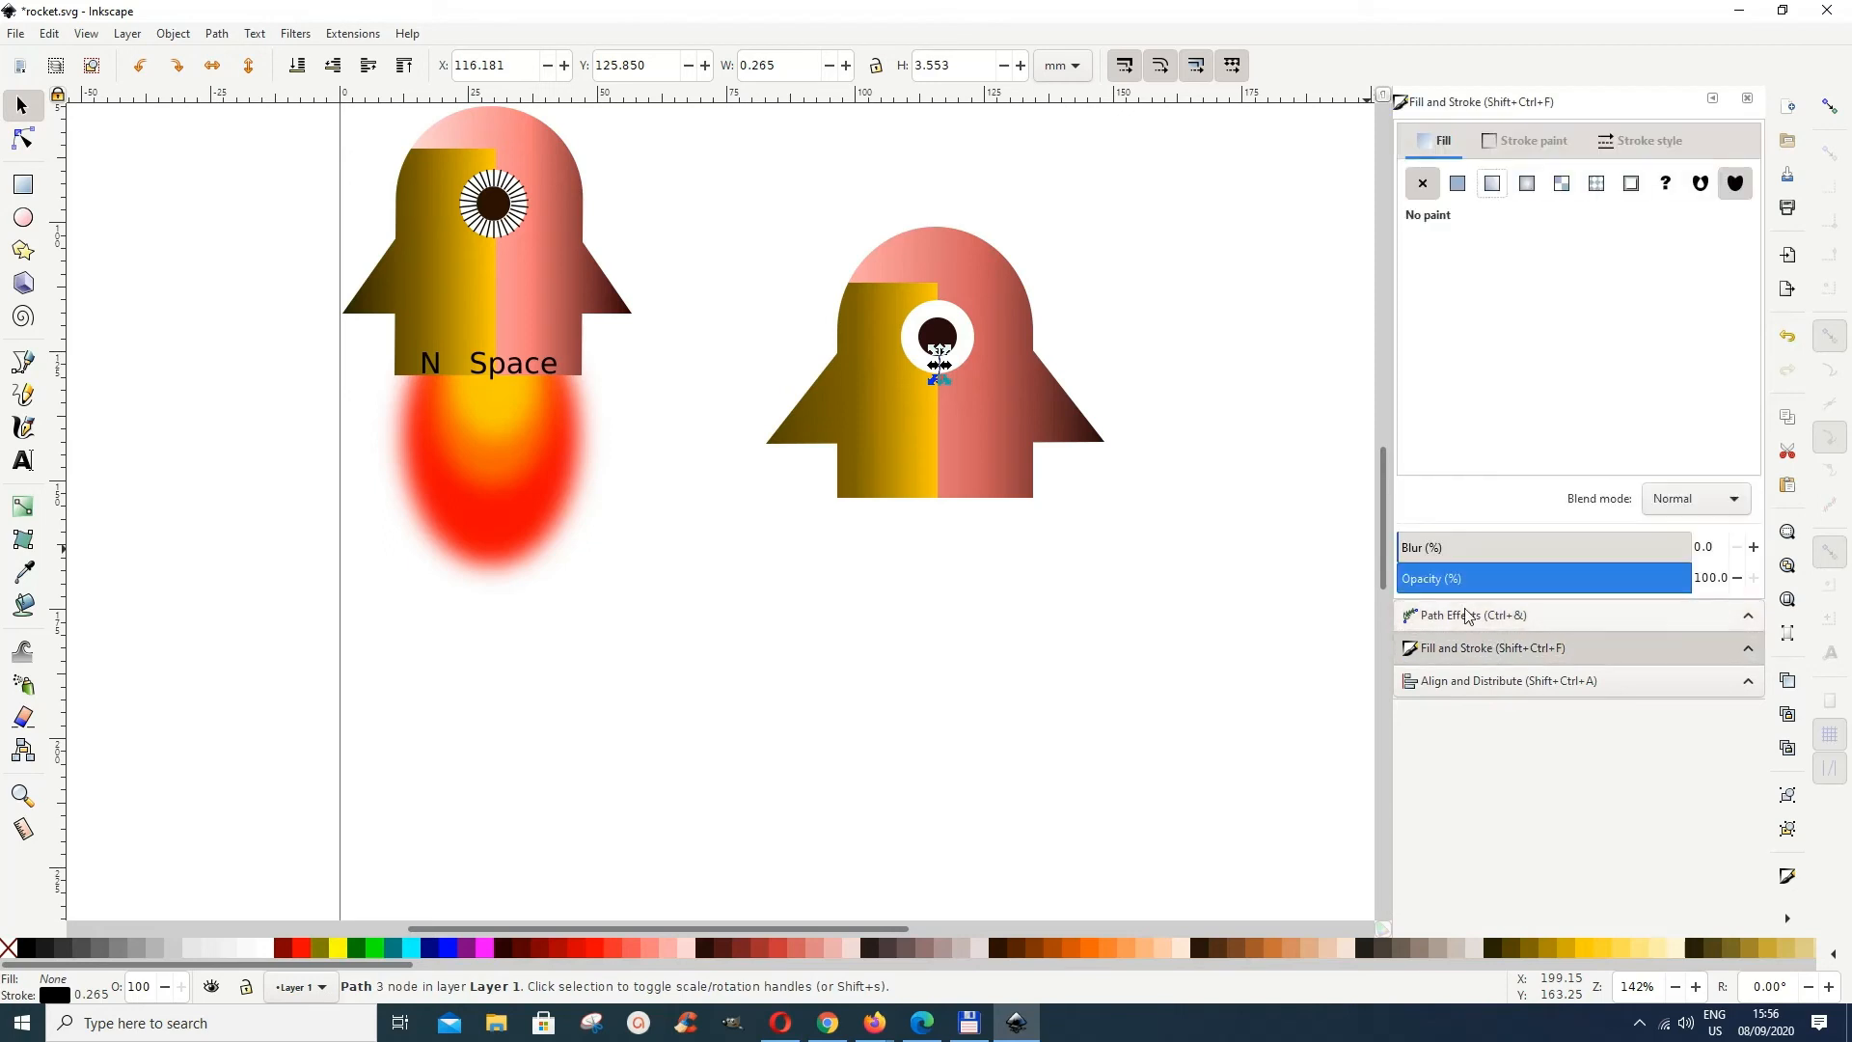
pyautogui.click(1462, 617)
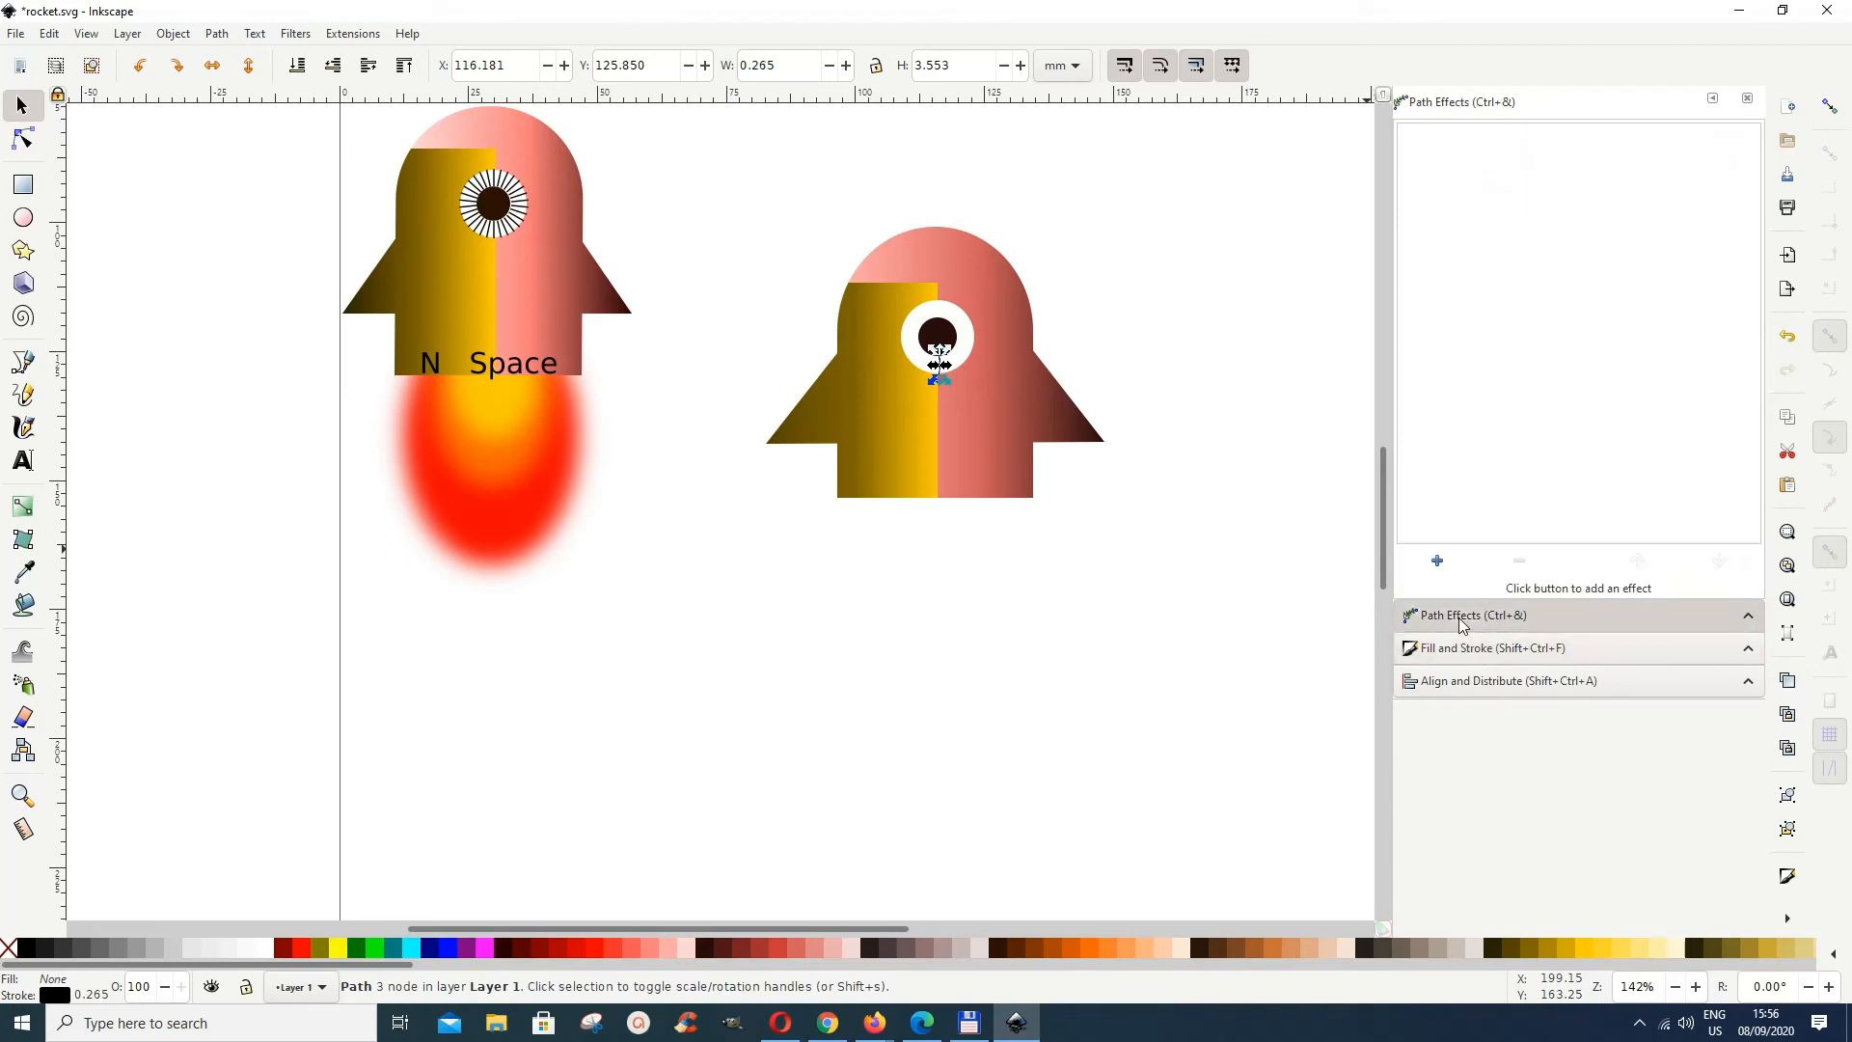
pyautogui.click(1438, 562)
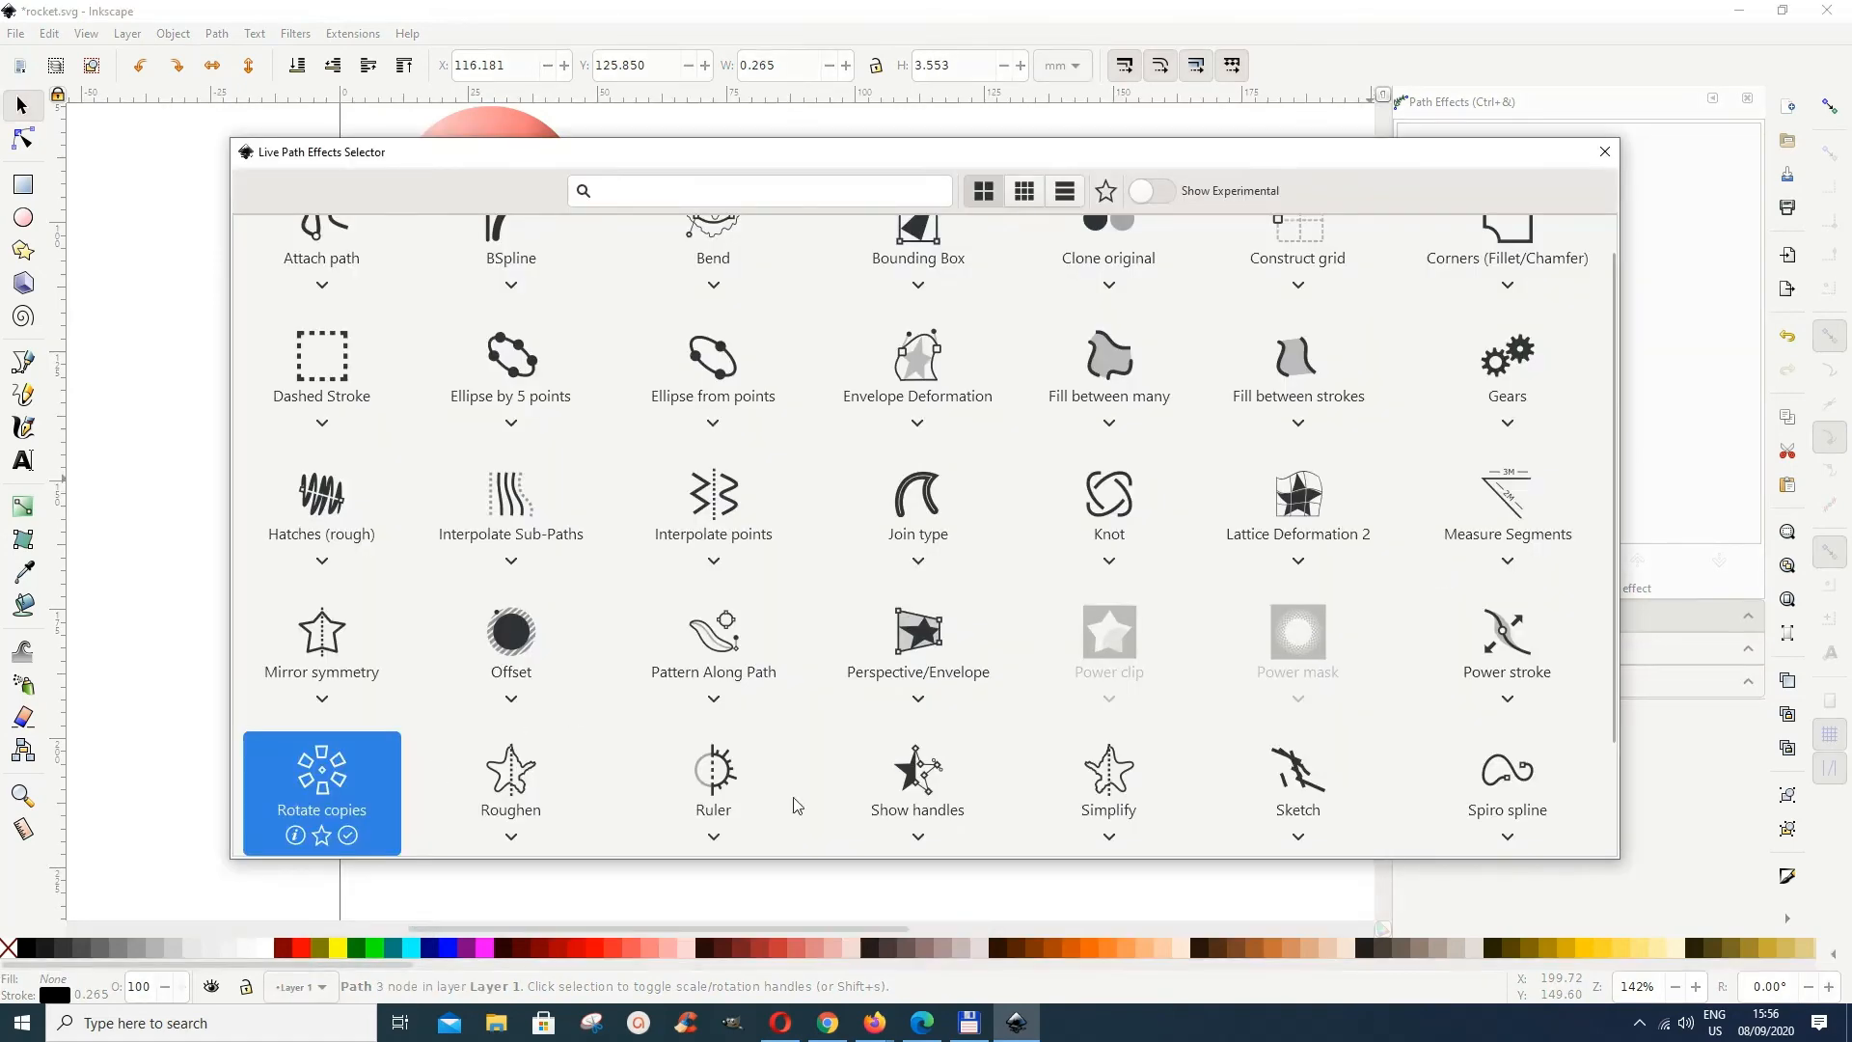
pyautogui.click(343, 831)
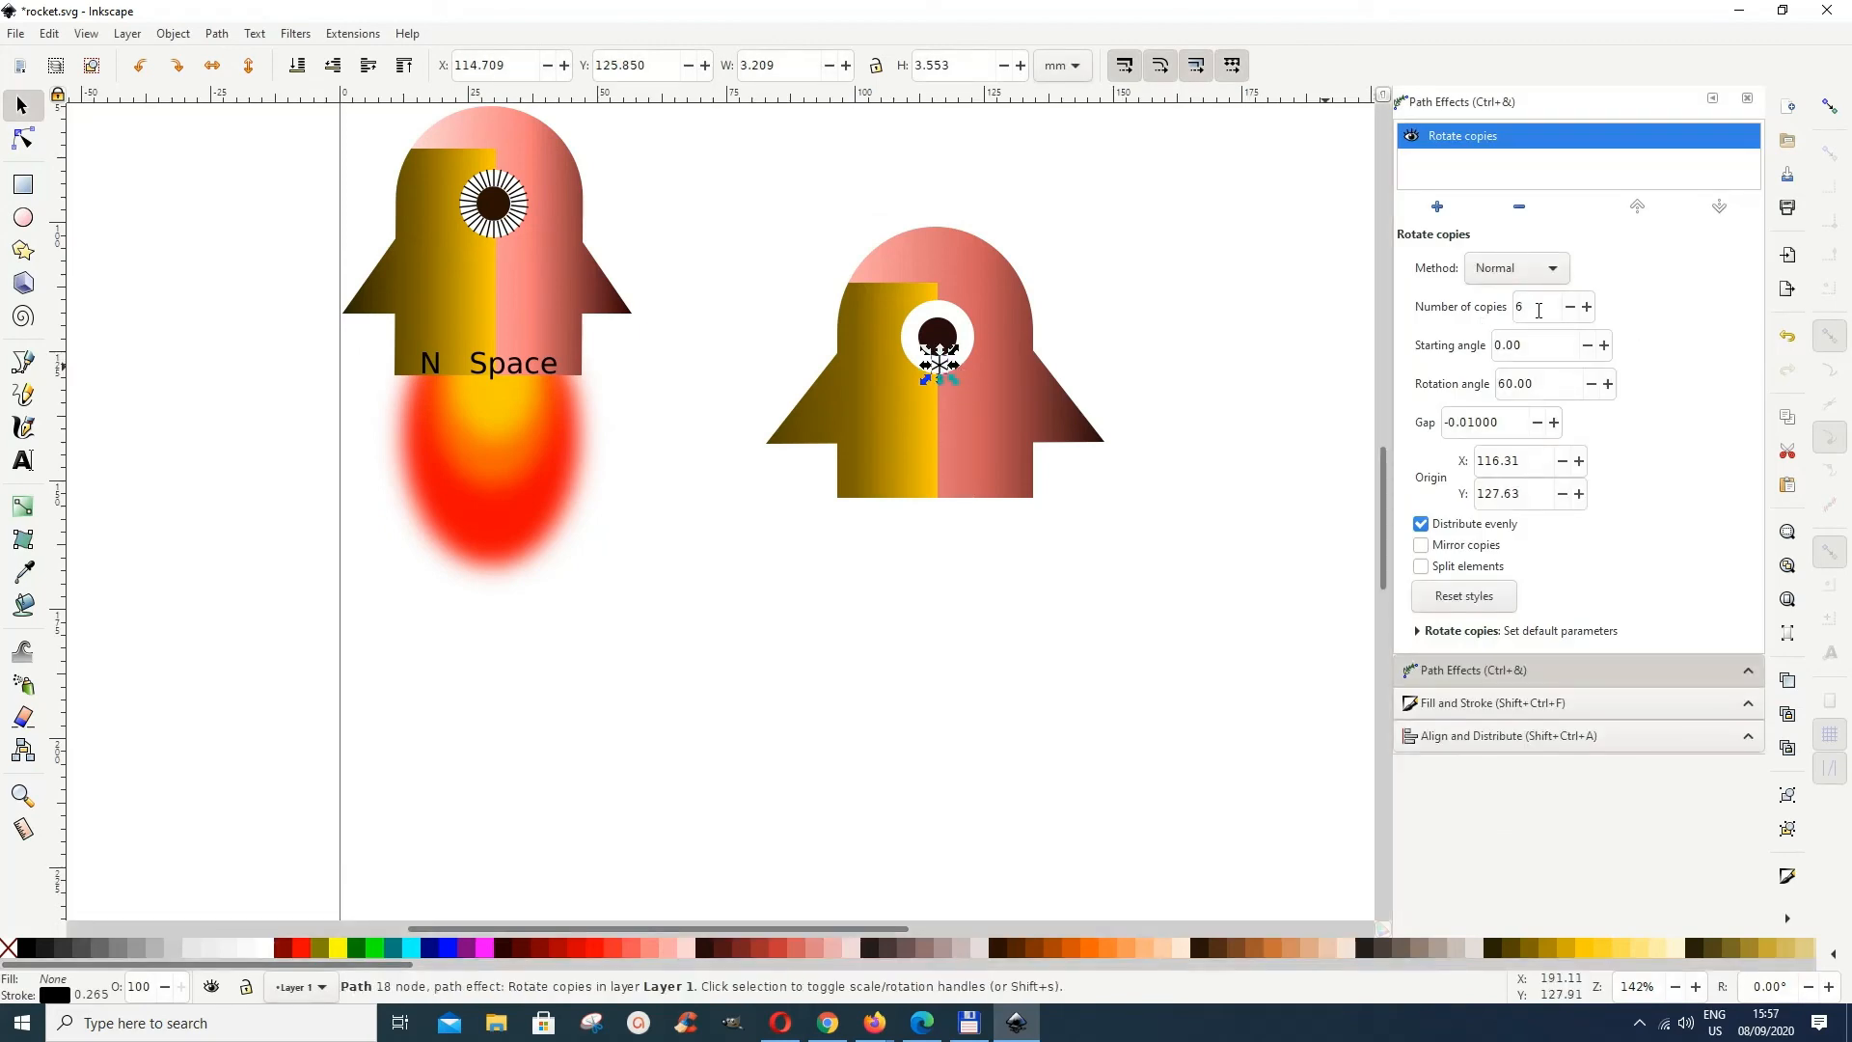
pyautogui.doubleClick(1588, 307)
pyautogui.doubleClick(1588, 306)
pyautogui.click(24, 141)
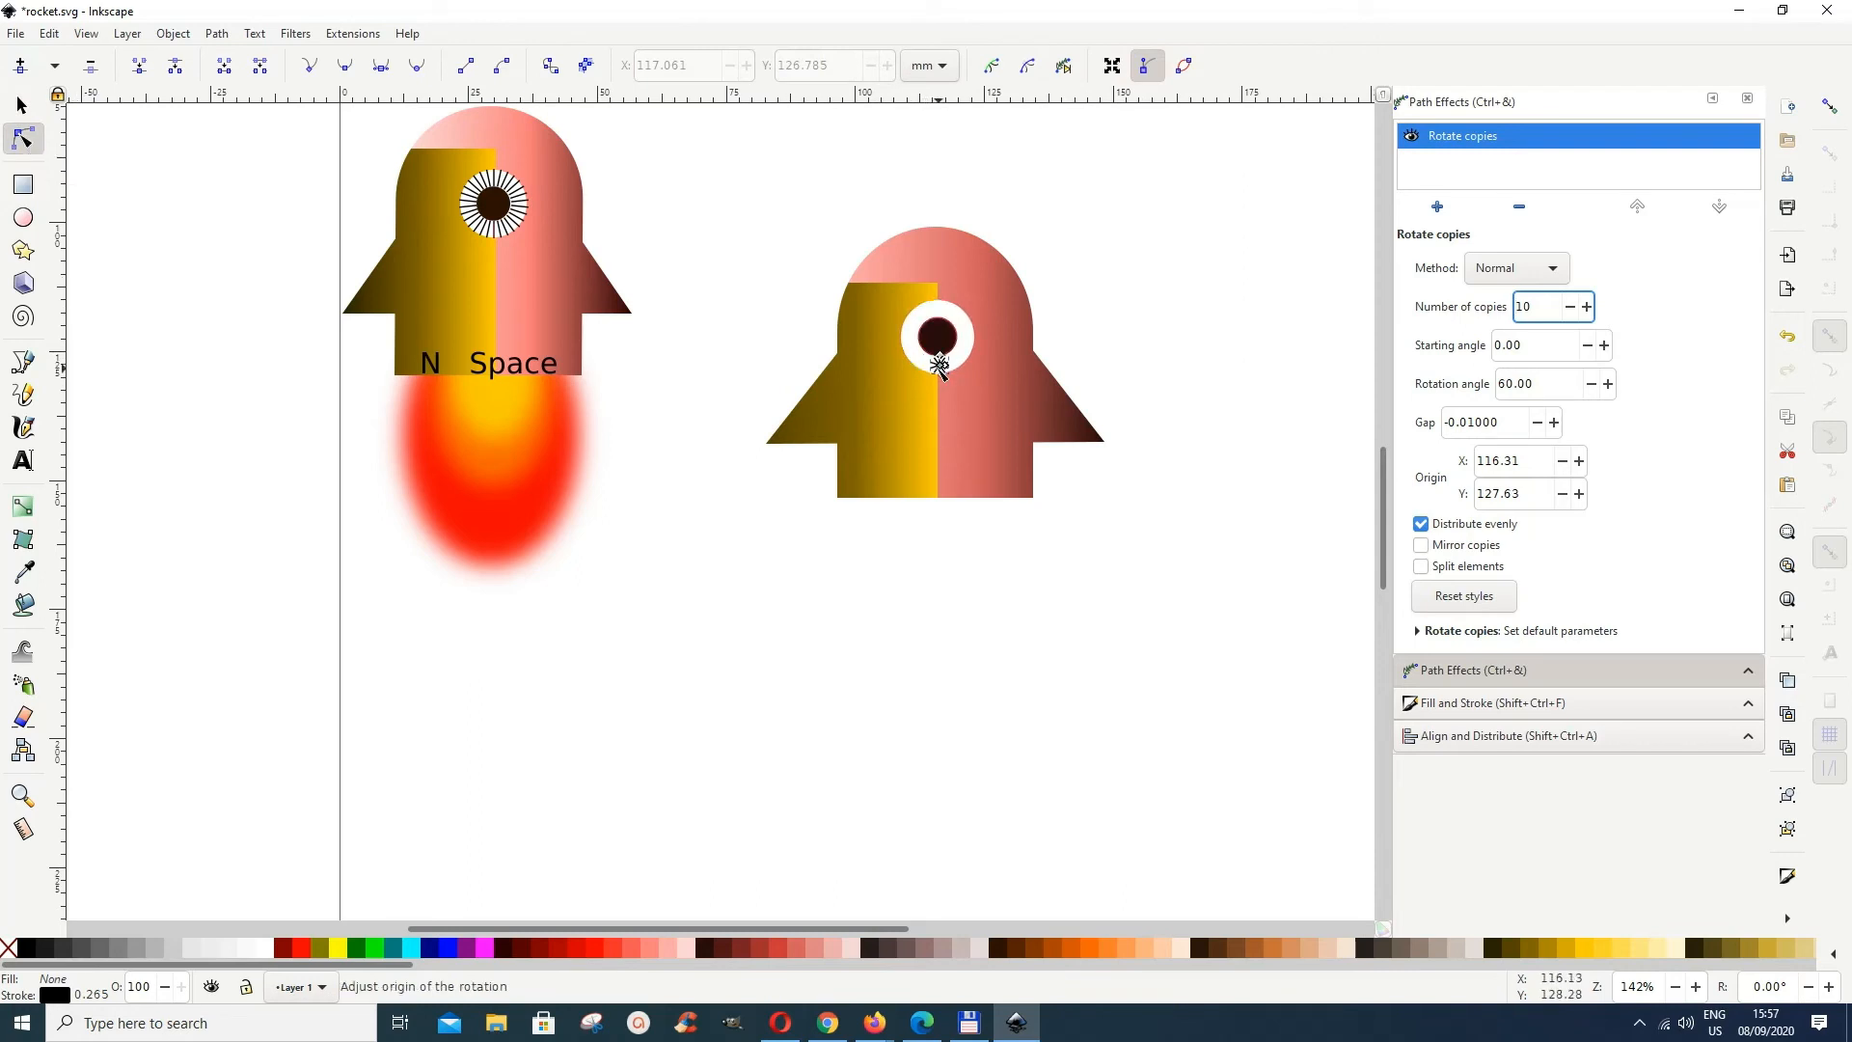
pyautogui.moveTo(940, 364); pyautogui.dragTo(942, 340)
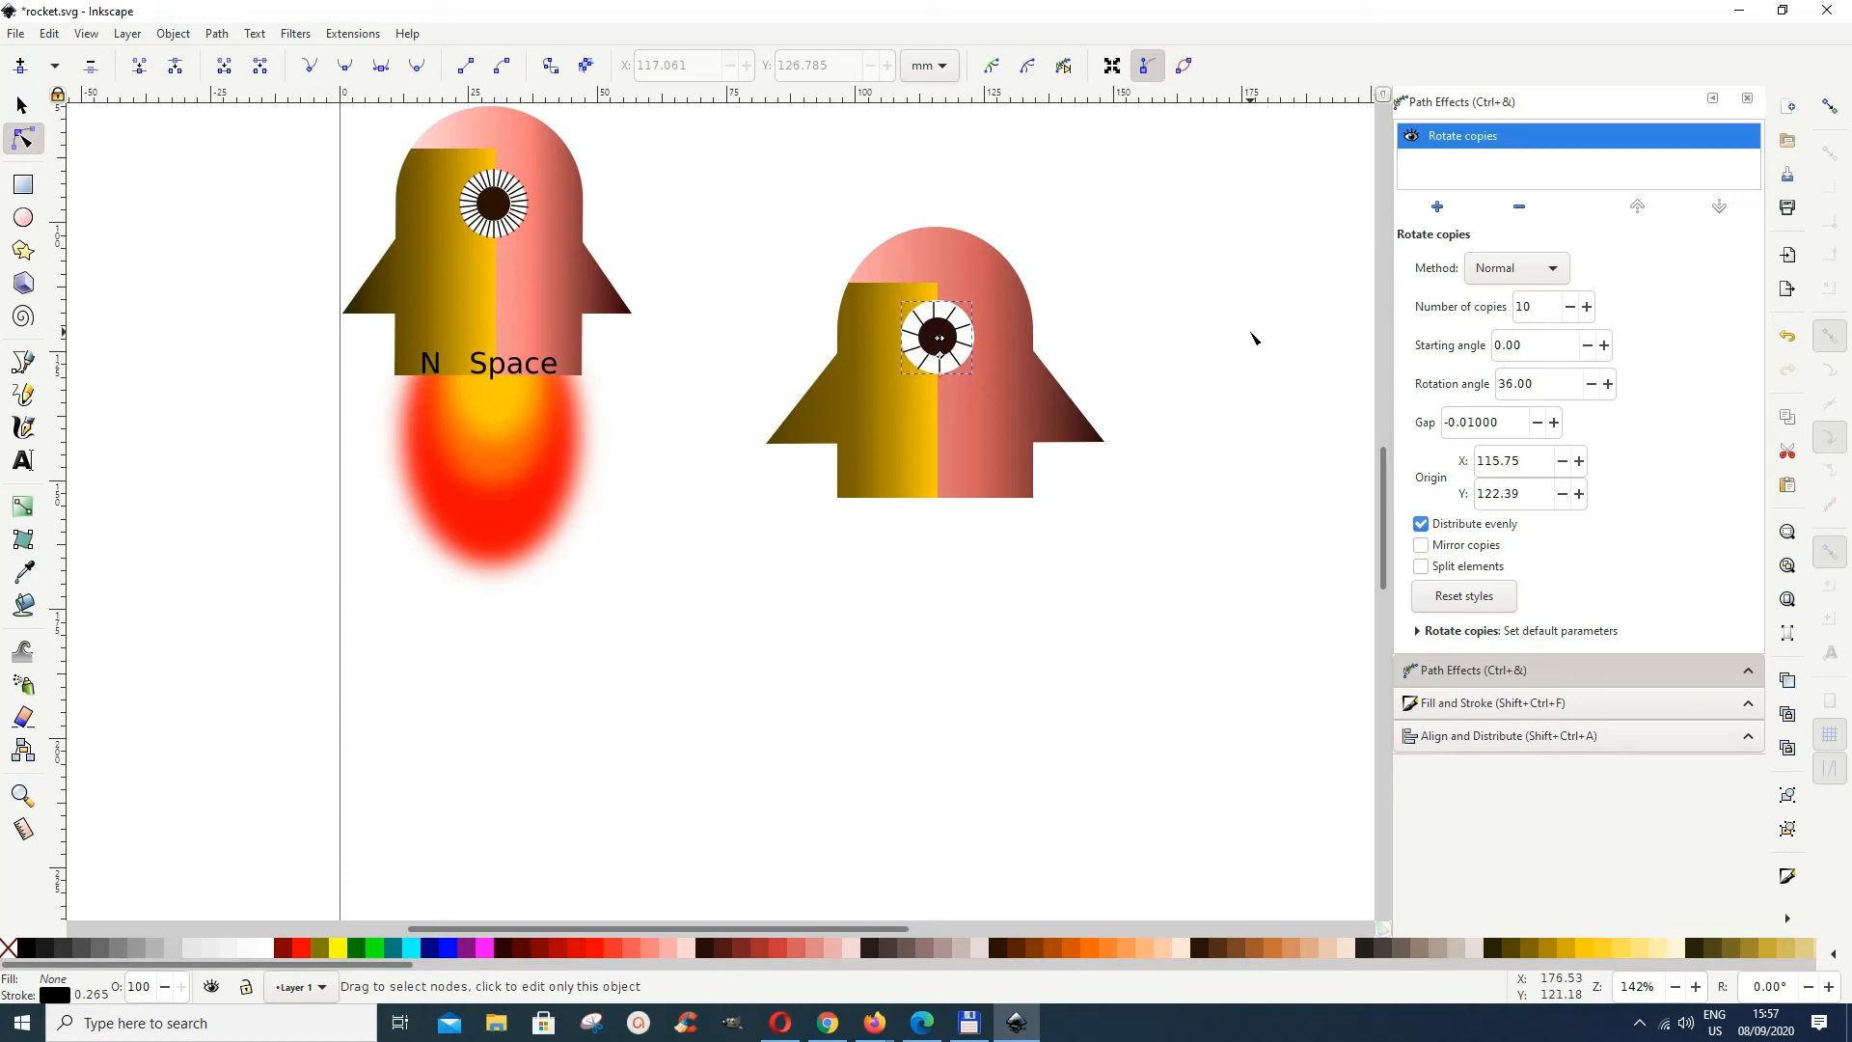
# Step: Increase the number of rotated line copies around the window to 30
pyautogui.click(1588, 307)
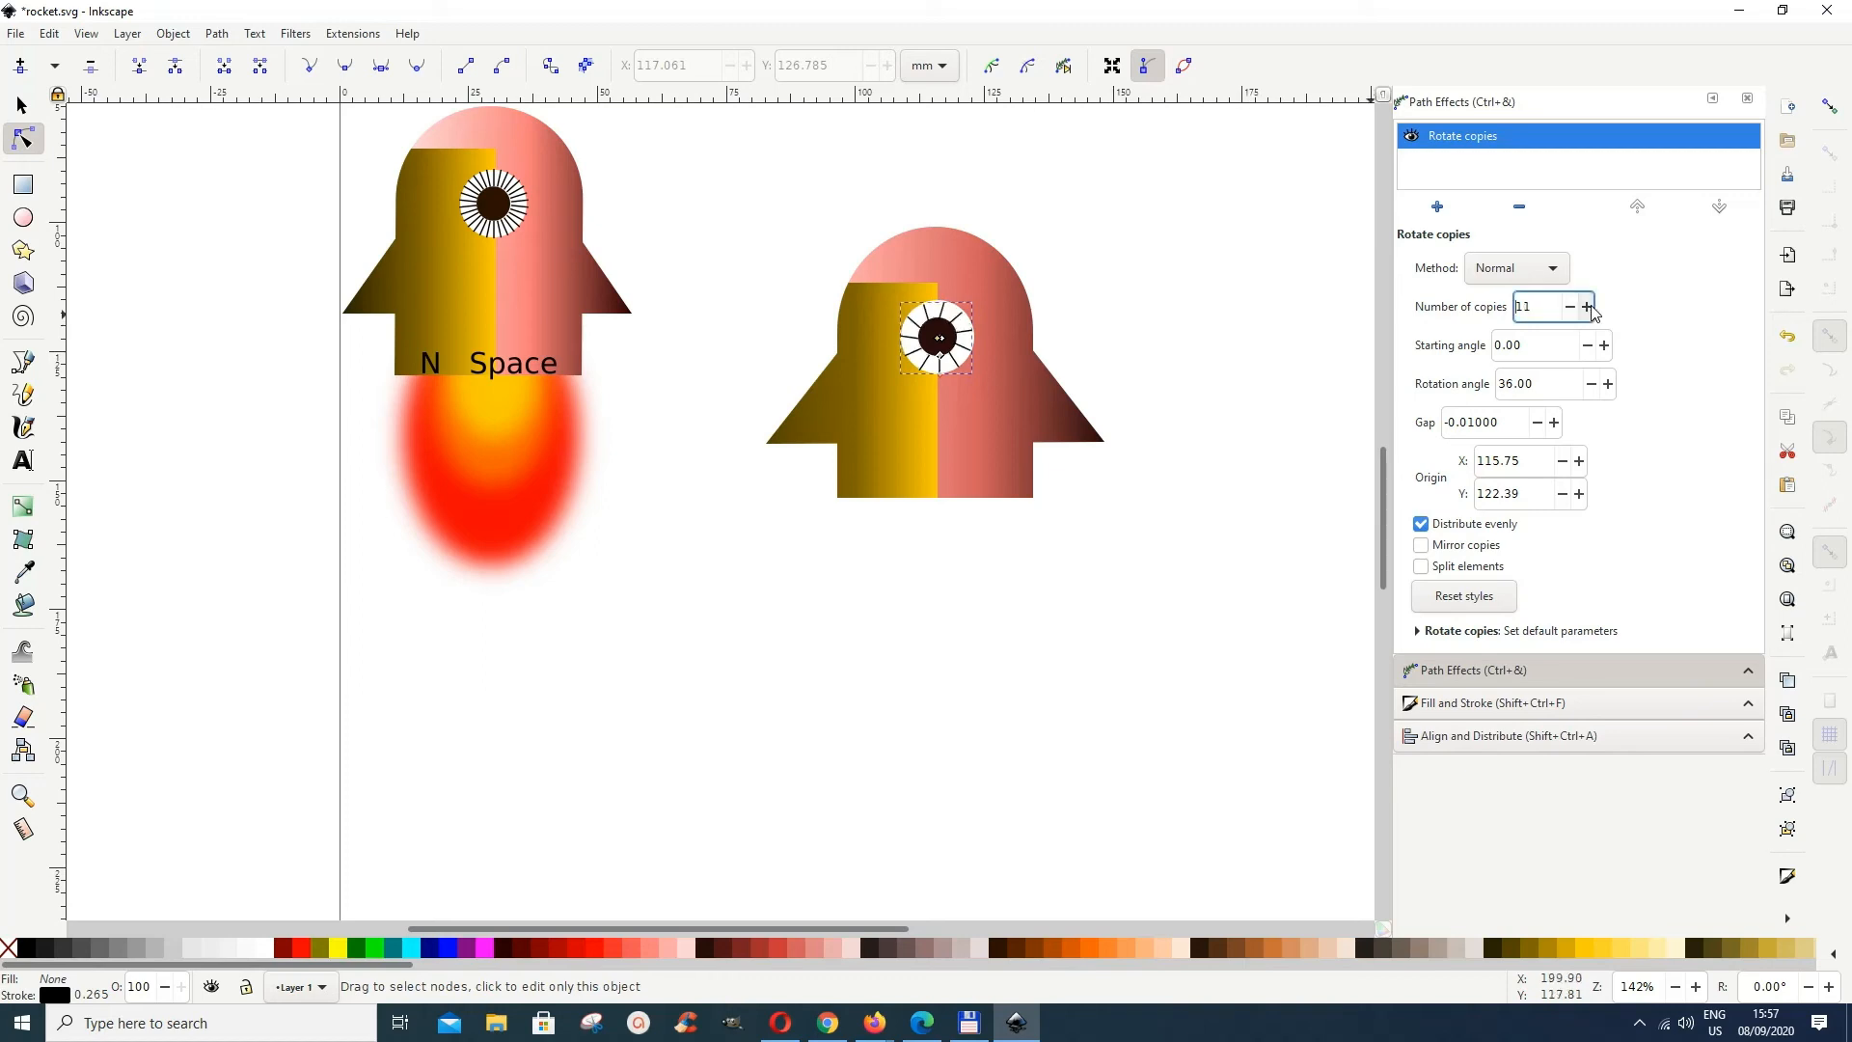
pyautogui.click(1588, 307)
pyautogui.click(1588, 307)
pyautogui.click(1588, 307)
pyautogui.click(1588, 307)
pyautogui.click(1588, 307)
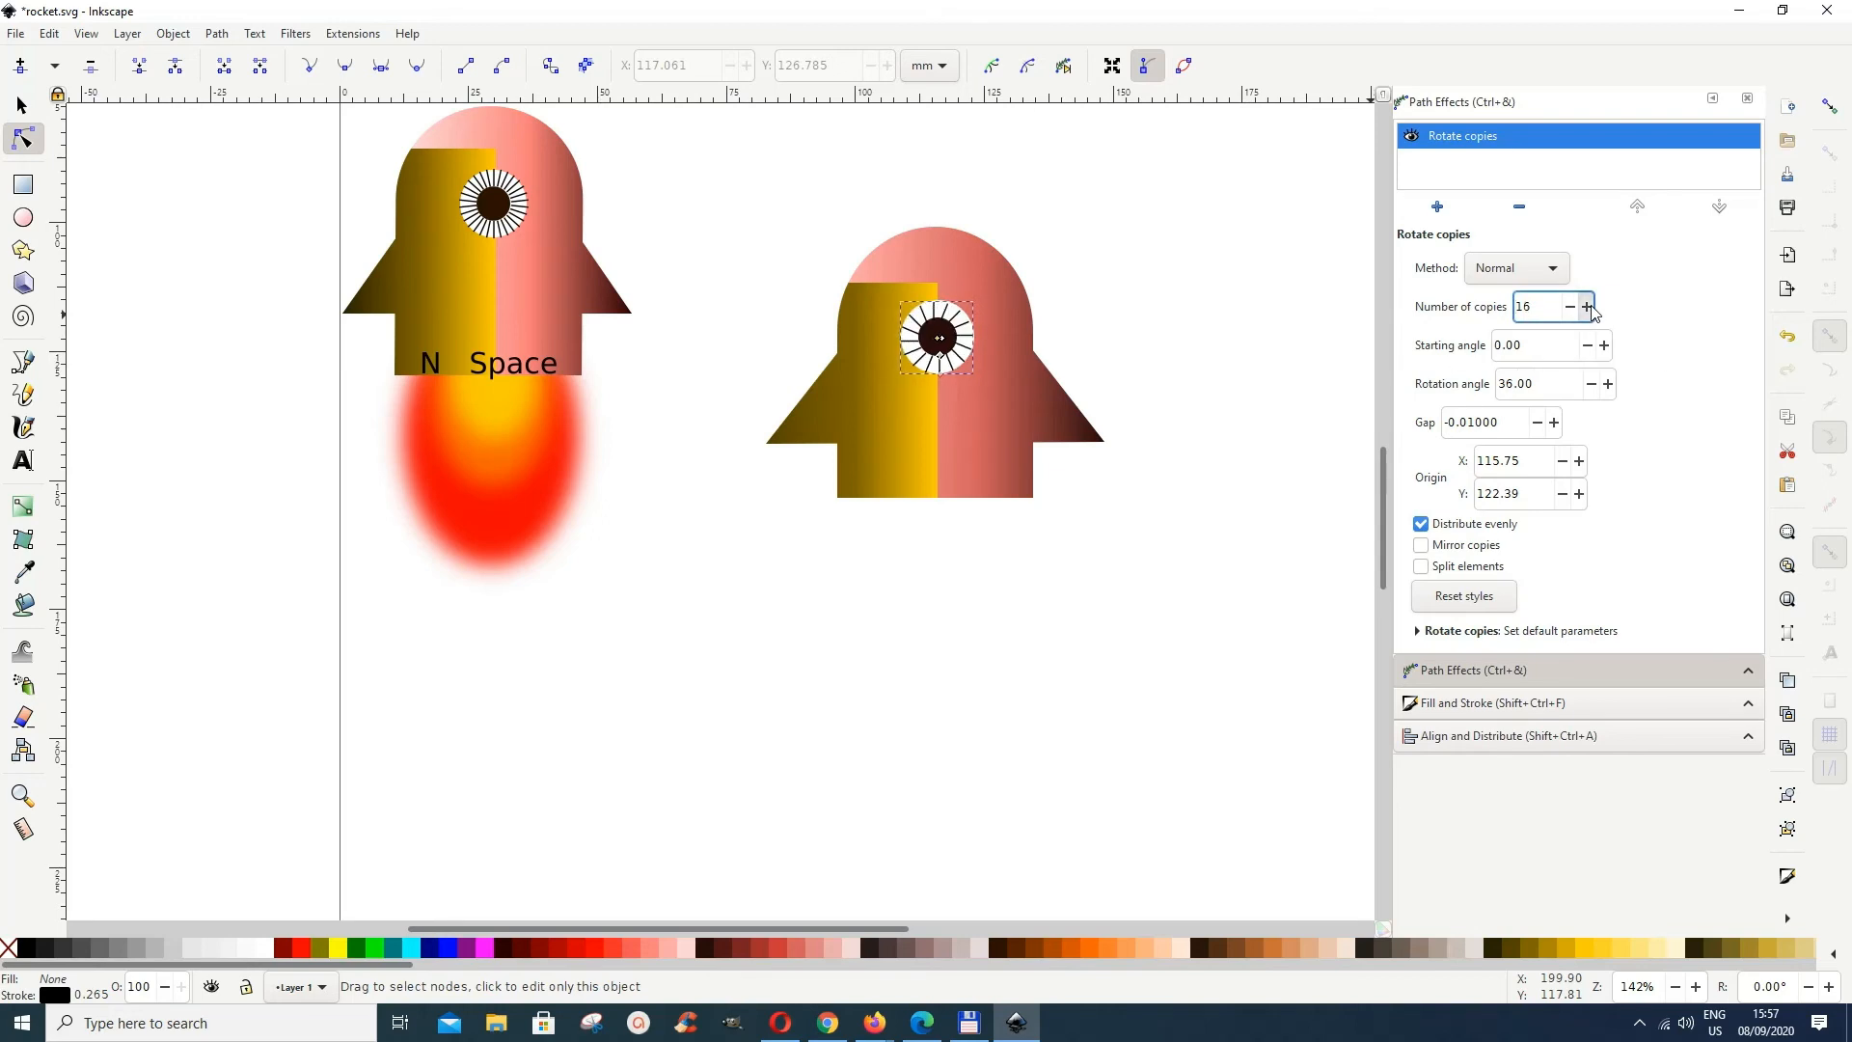
pyautogui.click(1588, 307)
pyautogui.click(1588, 307)
pyautogui.click(1588, 307)
pyautogui.click(1588, 307)
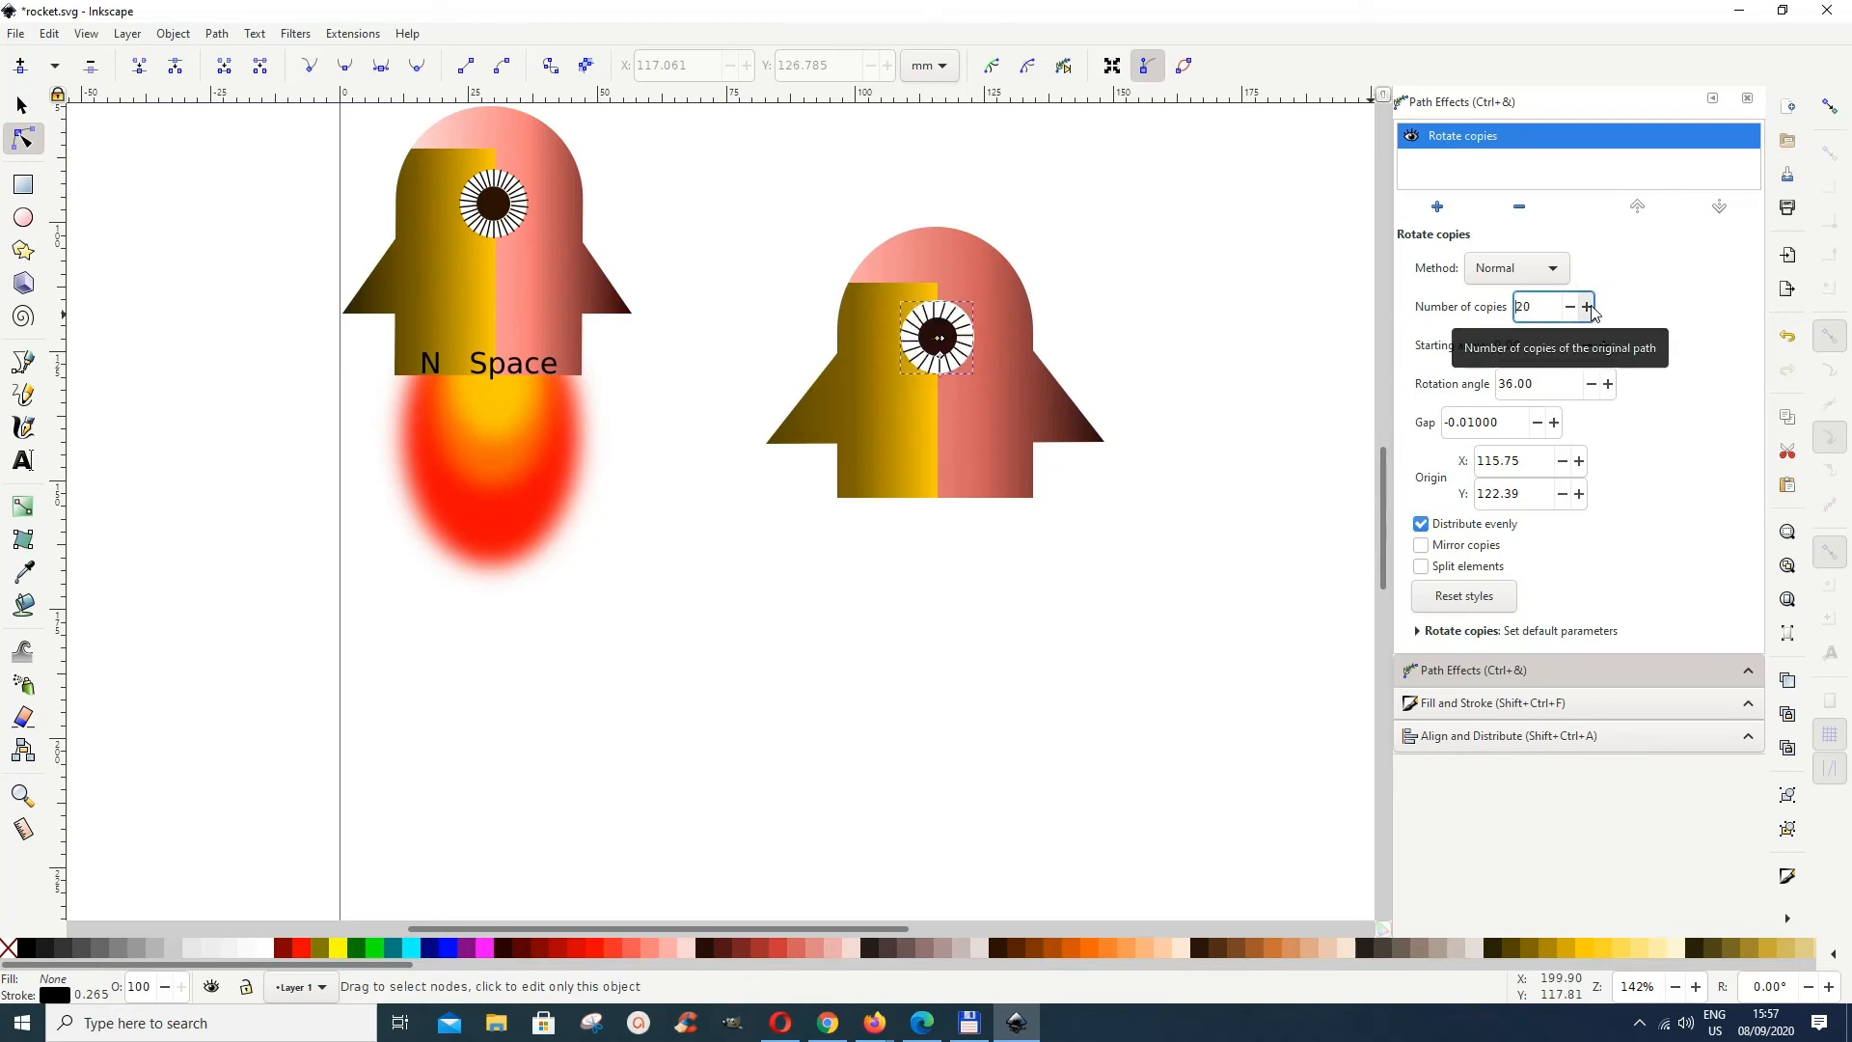
pyautogui.click(1587, 307)
pyautogui.click(1587, 306)
pyautogui.click(1588, 306)
pyautogui.click(1587, 307)
pyautogui.click(1588, 307)
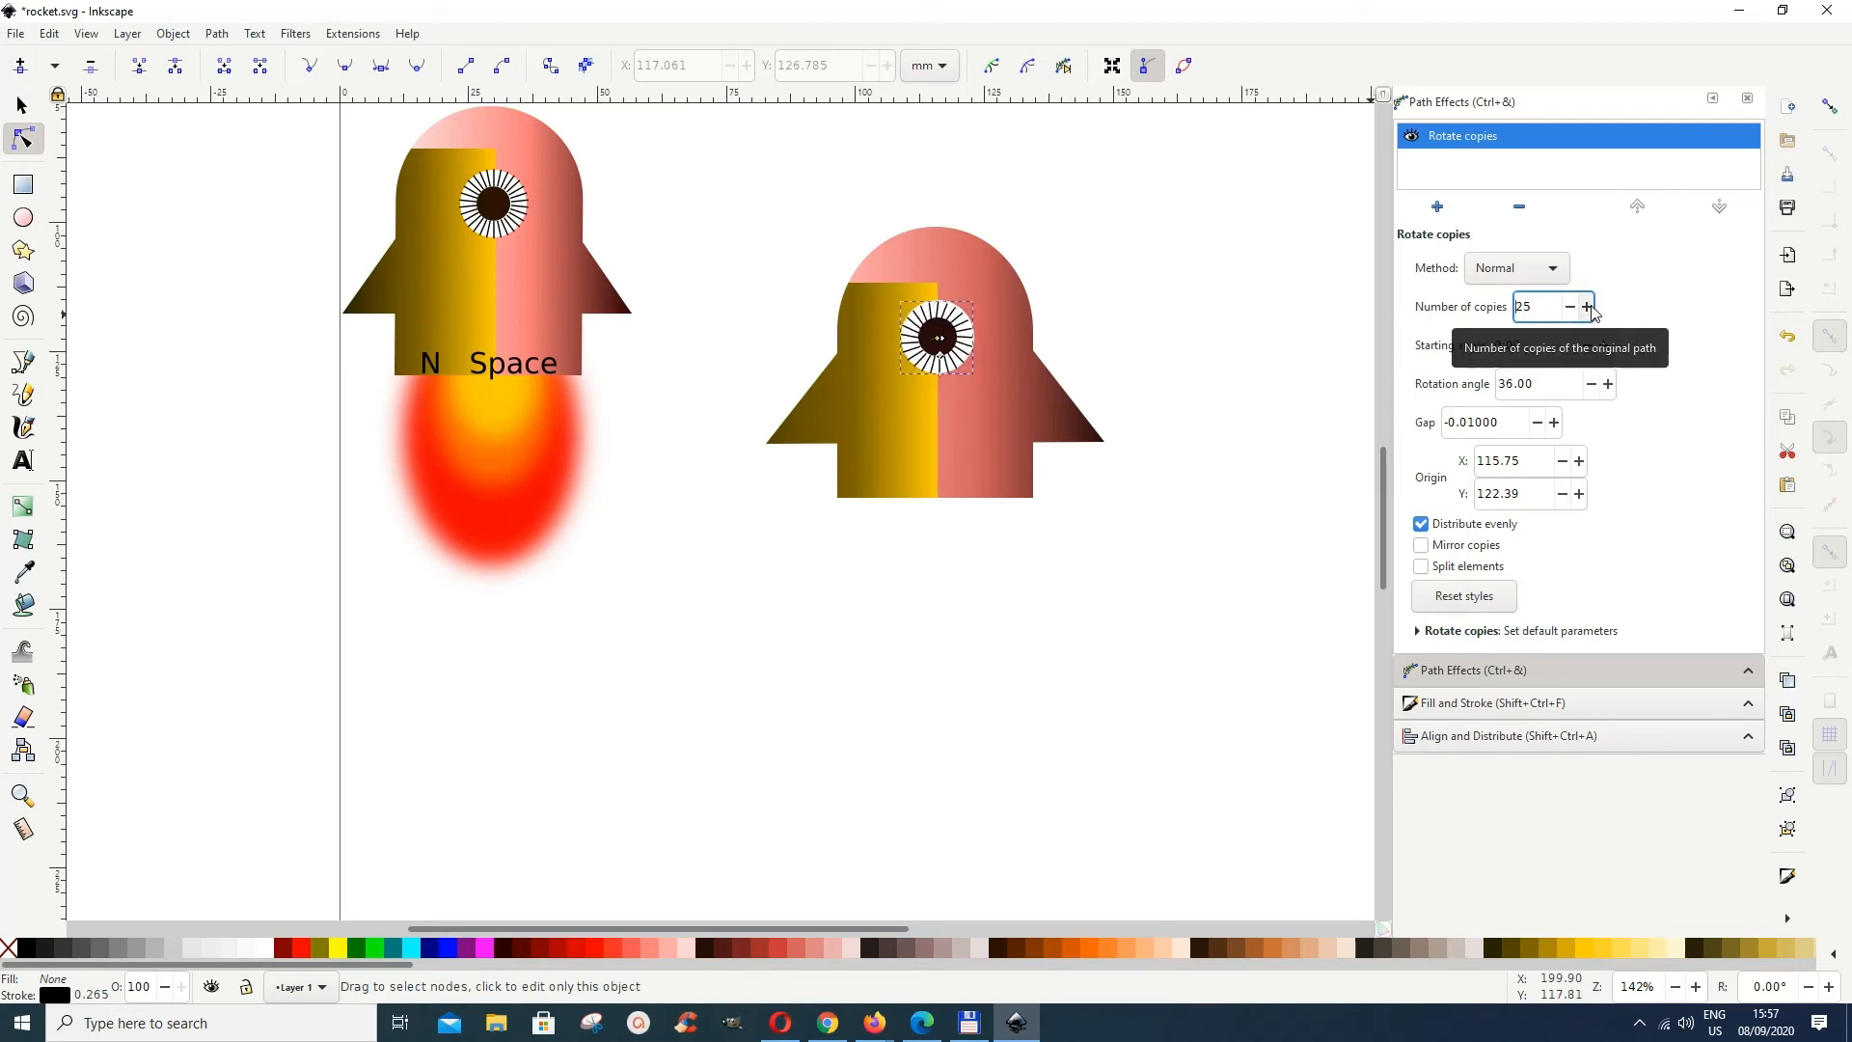
pyautogui.click(1588, 307)
pyautogui.click(1588, 307)
pyautogui.click(1588, 307)
pyautogui.click(1588, 307)
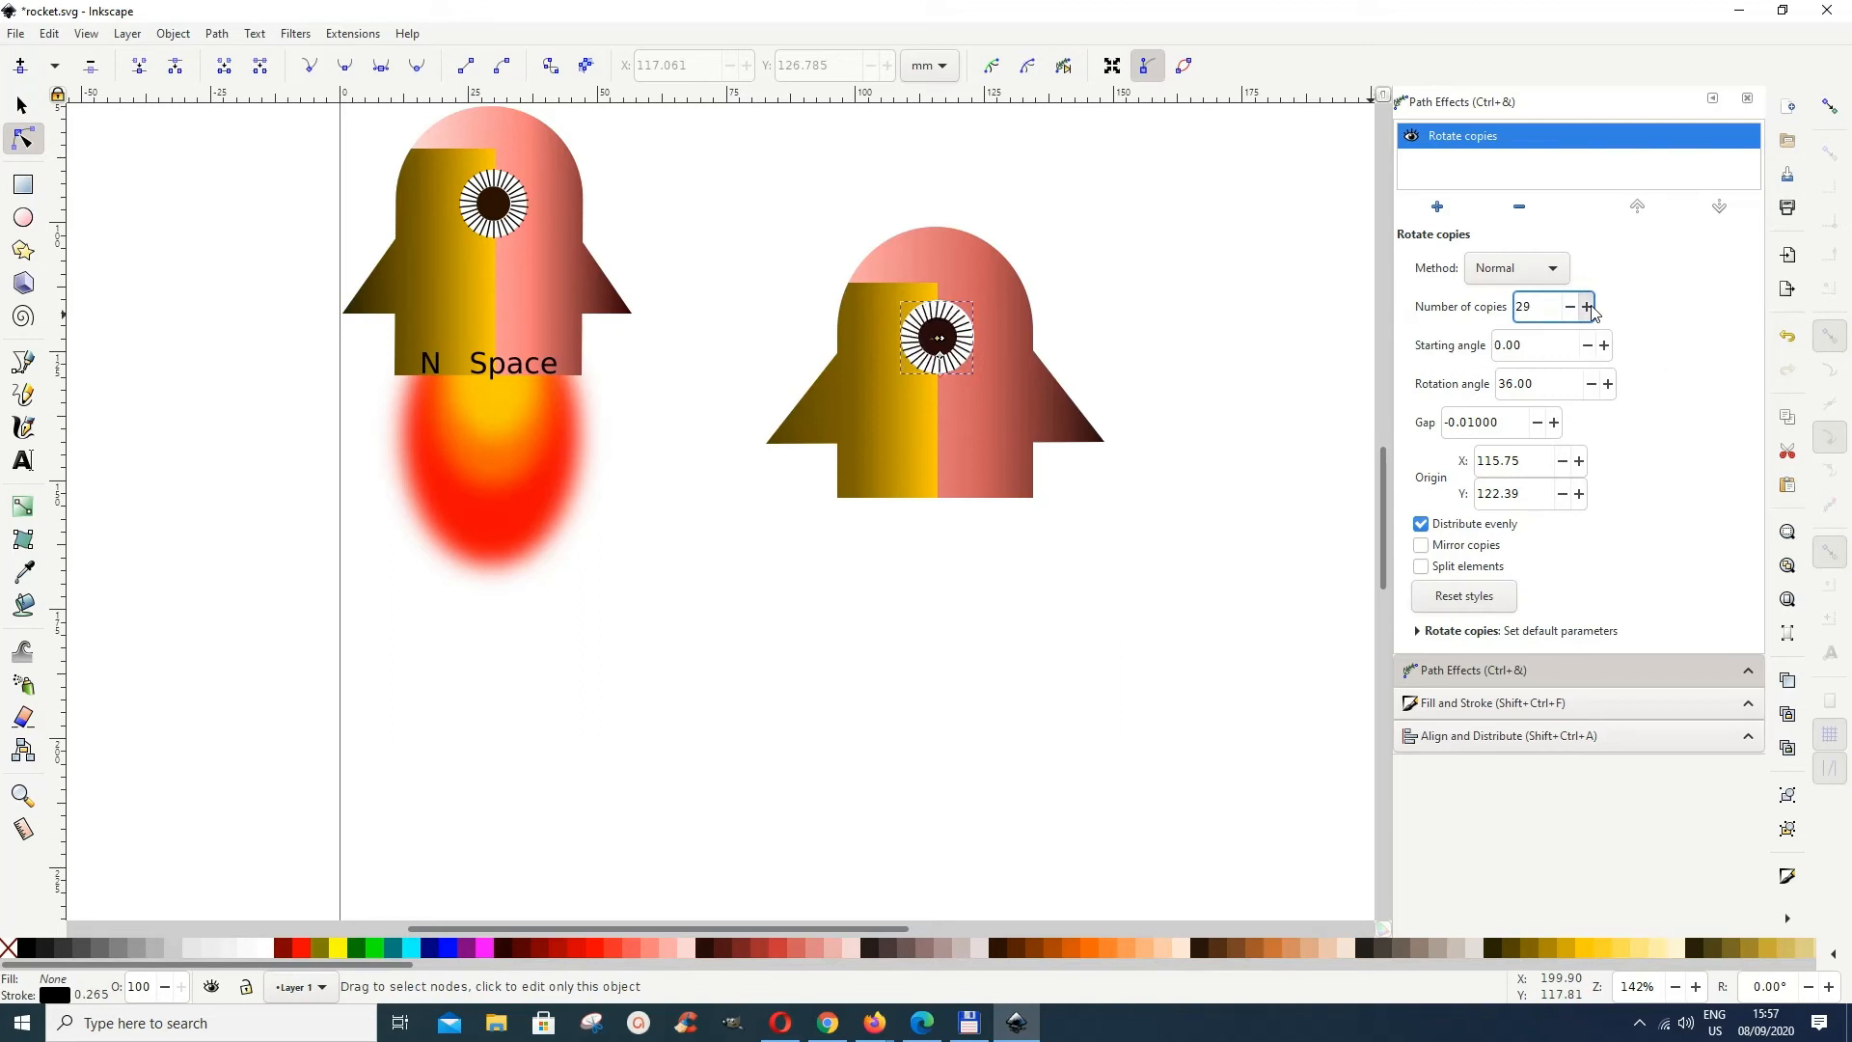
pyautogui.click(1588, 306)
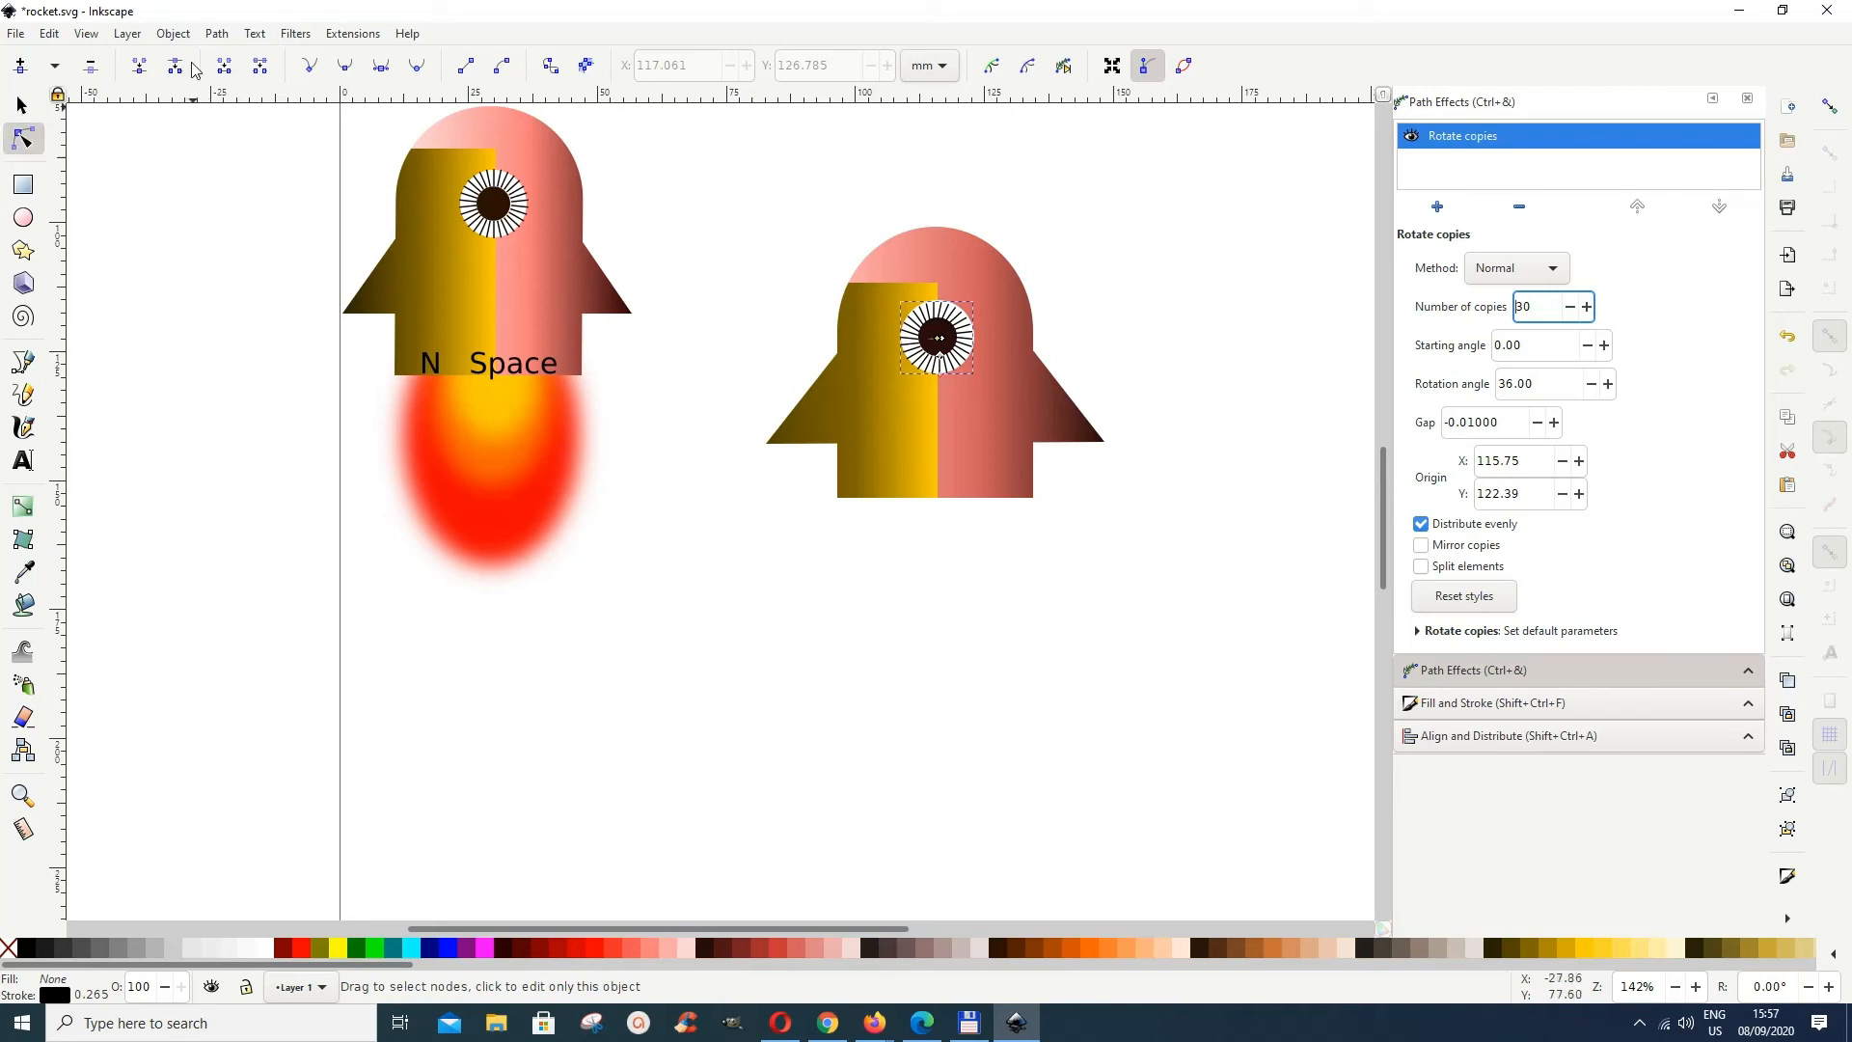
# Step: Convert the rotated line copies to a path with Object to Path and deselect them
pyautogui.click(217, 33)
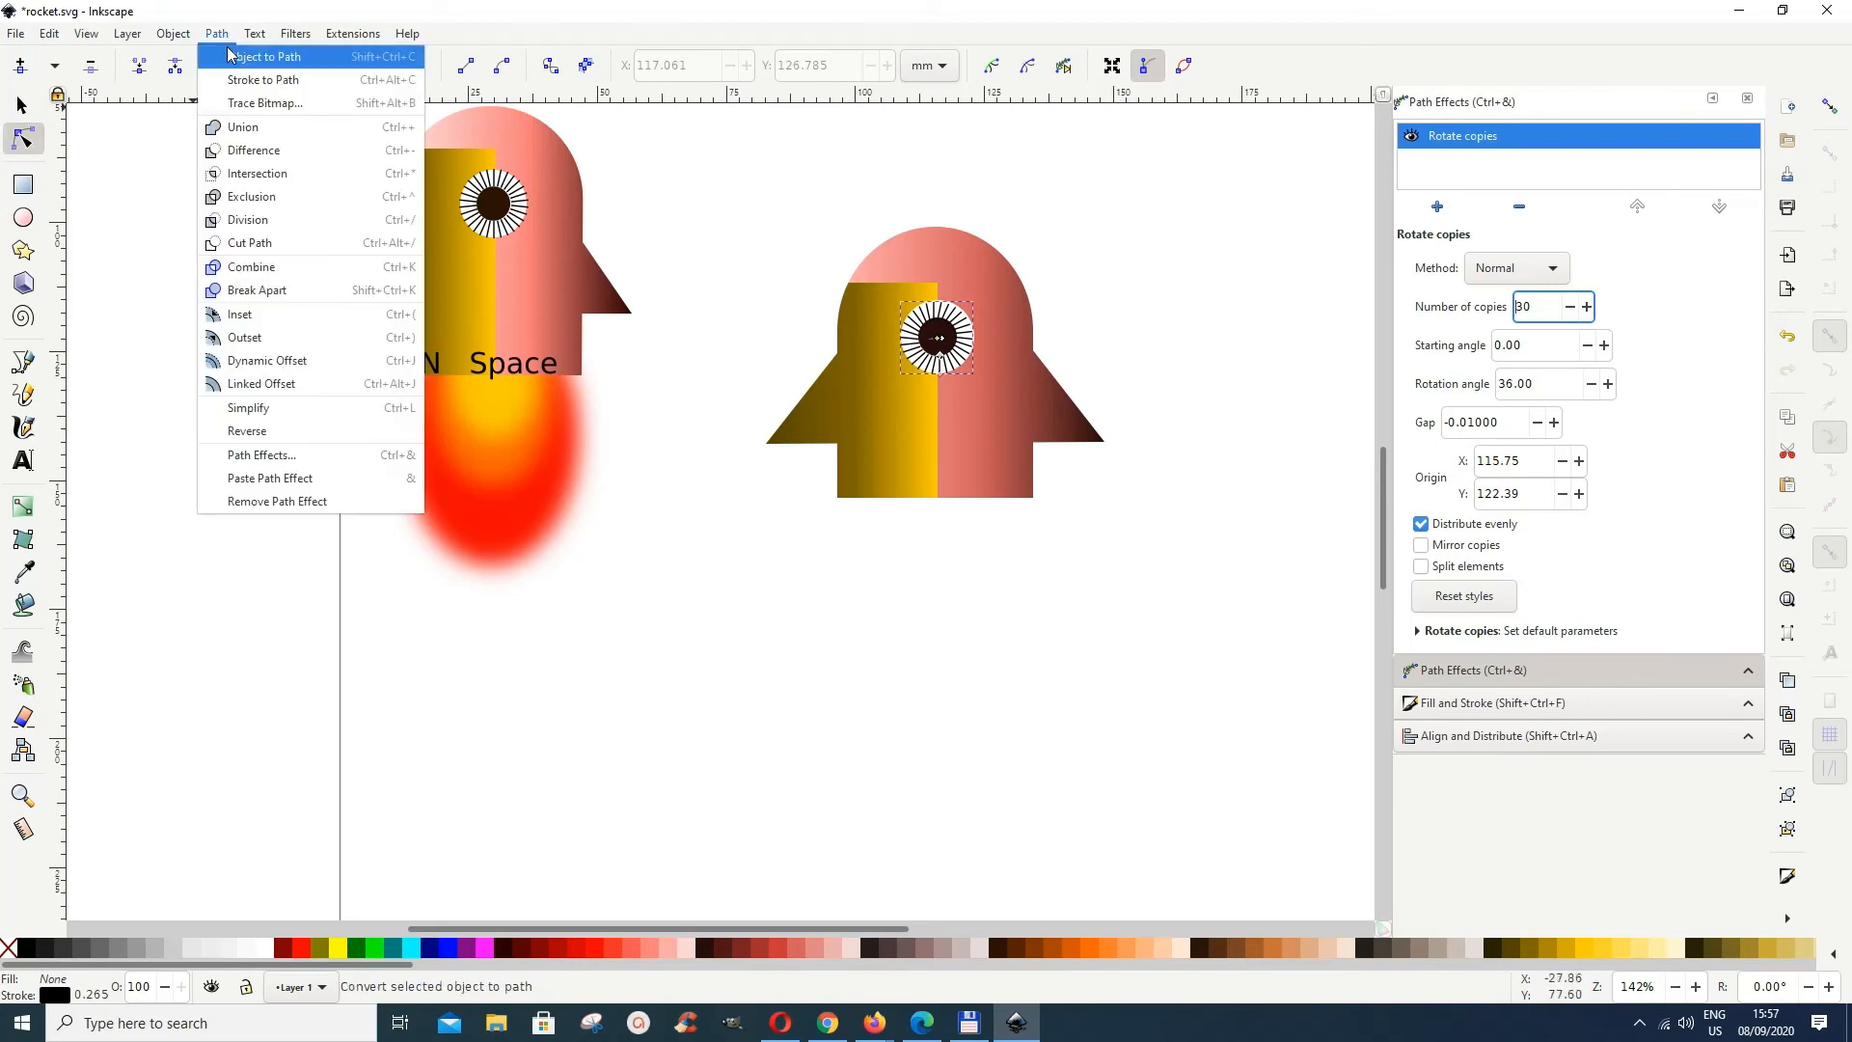
pyautogui.press('Escape')
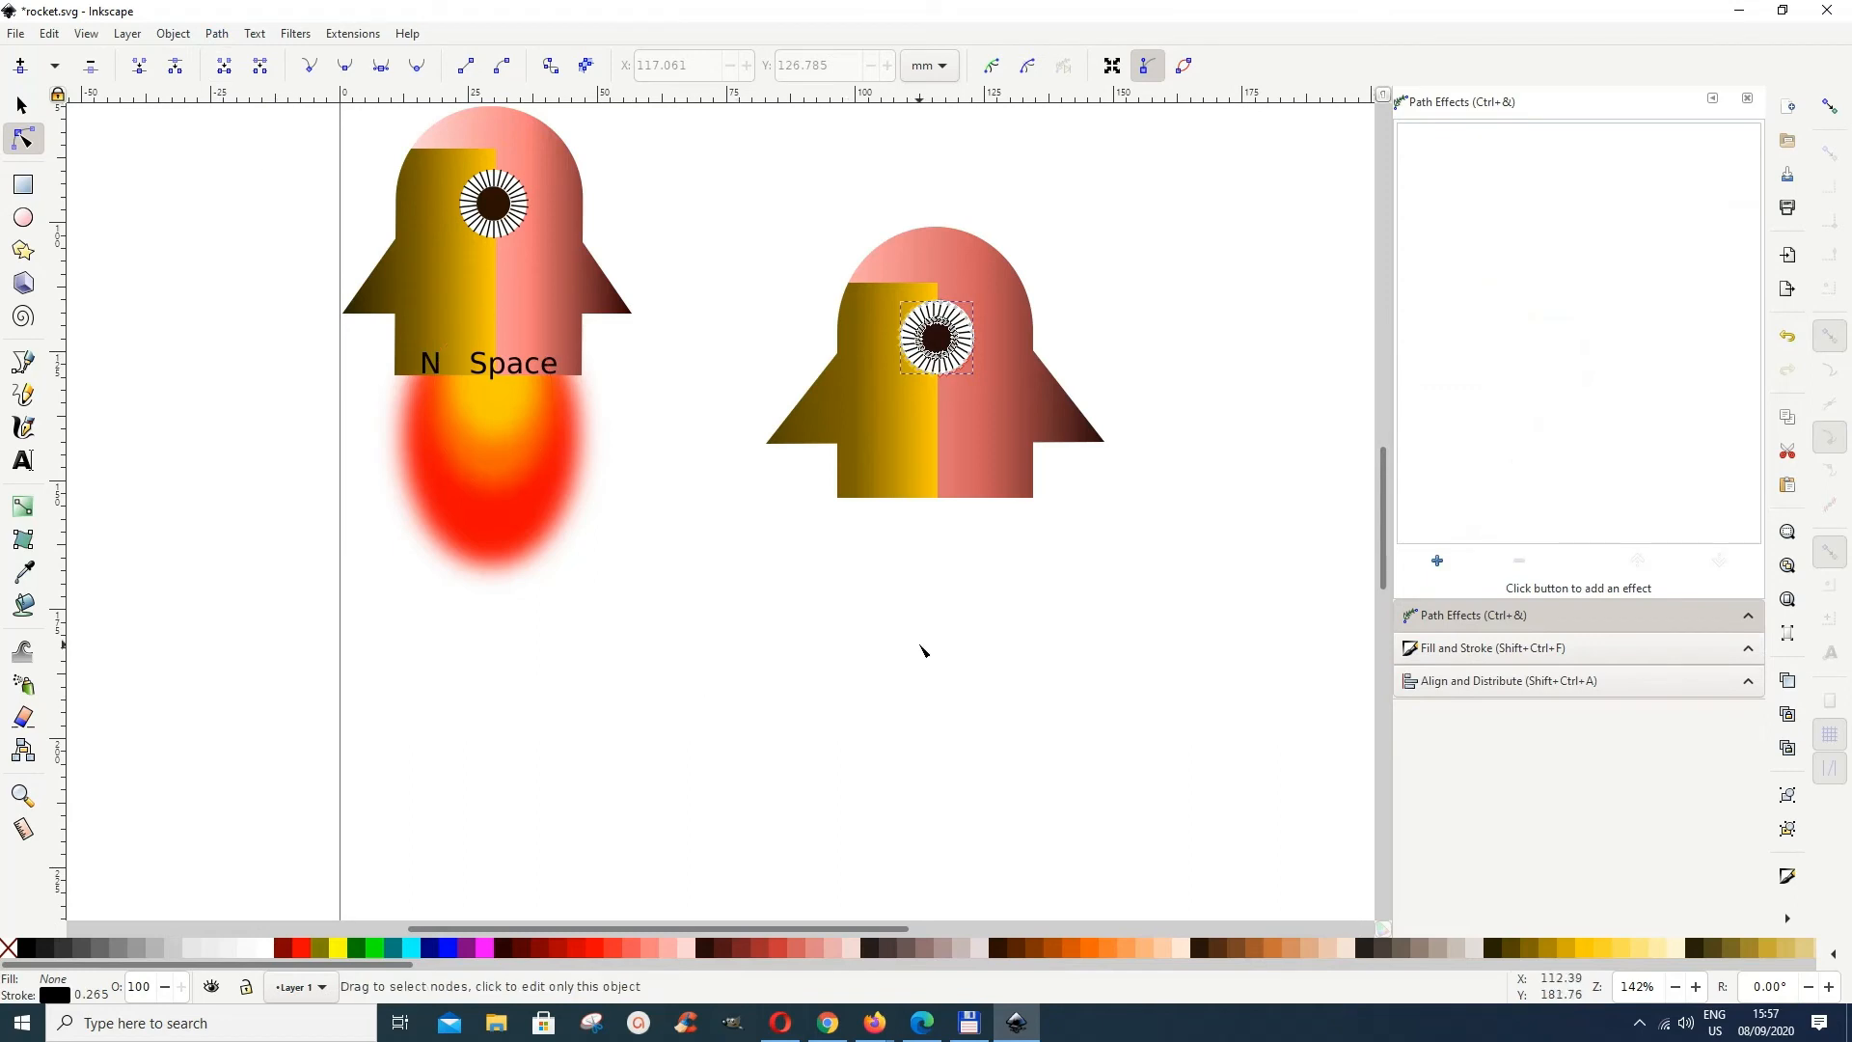
pyautogui.click(921, 651)
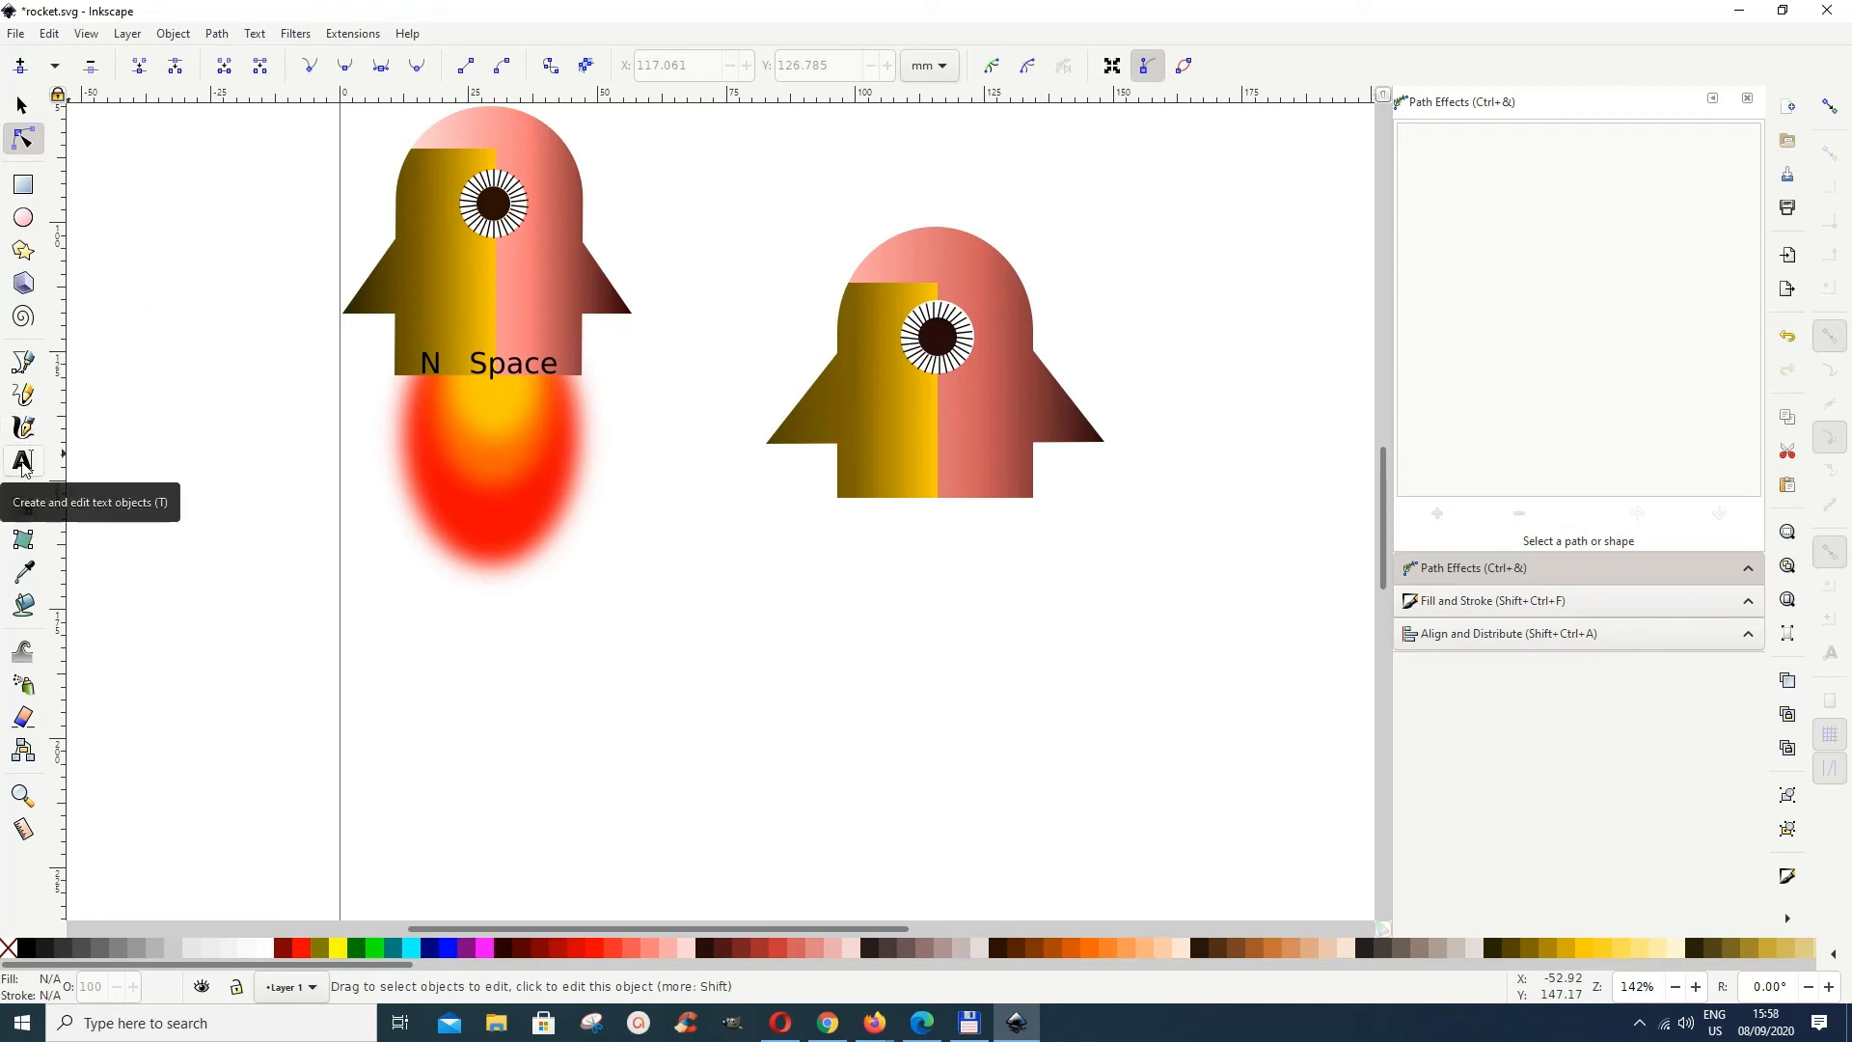
# Step: Add the 16 pt sans-serif text "N Space" just below the new rocket and select it as an object
pyautogui.click(23, 463)
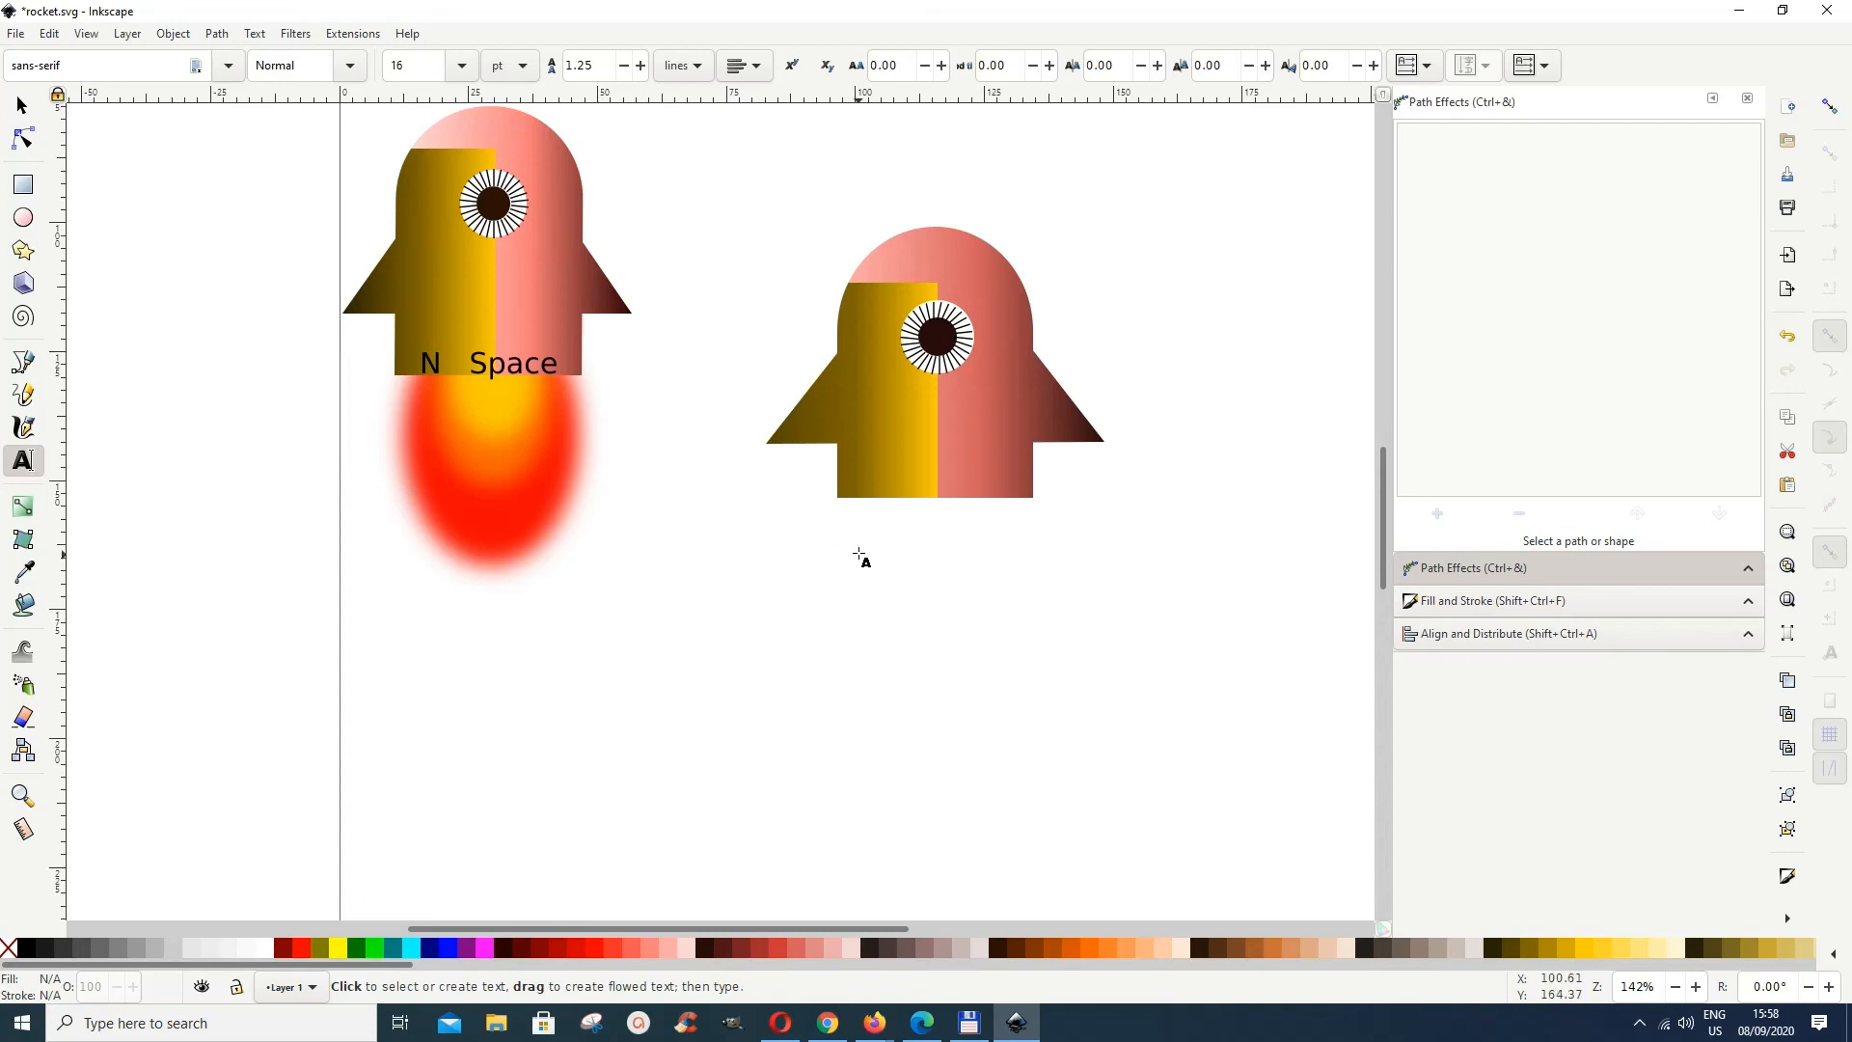
pyautogui.click(874, 543)
pyautogui.write('N')
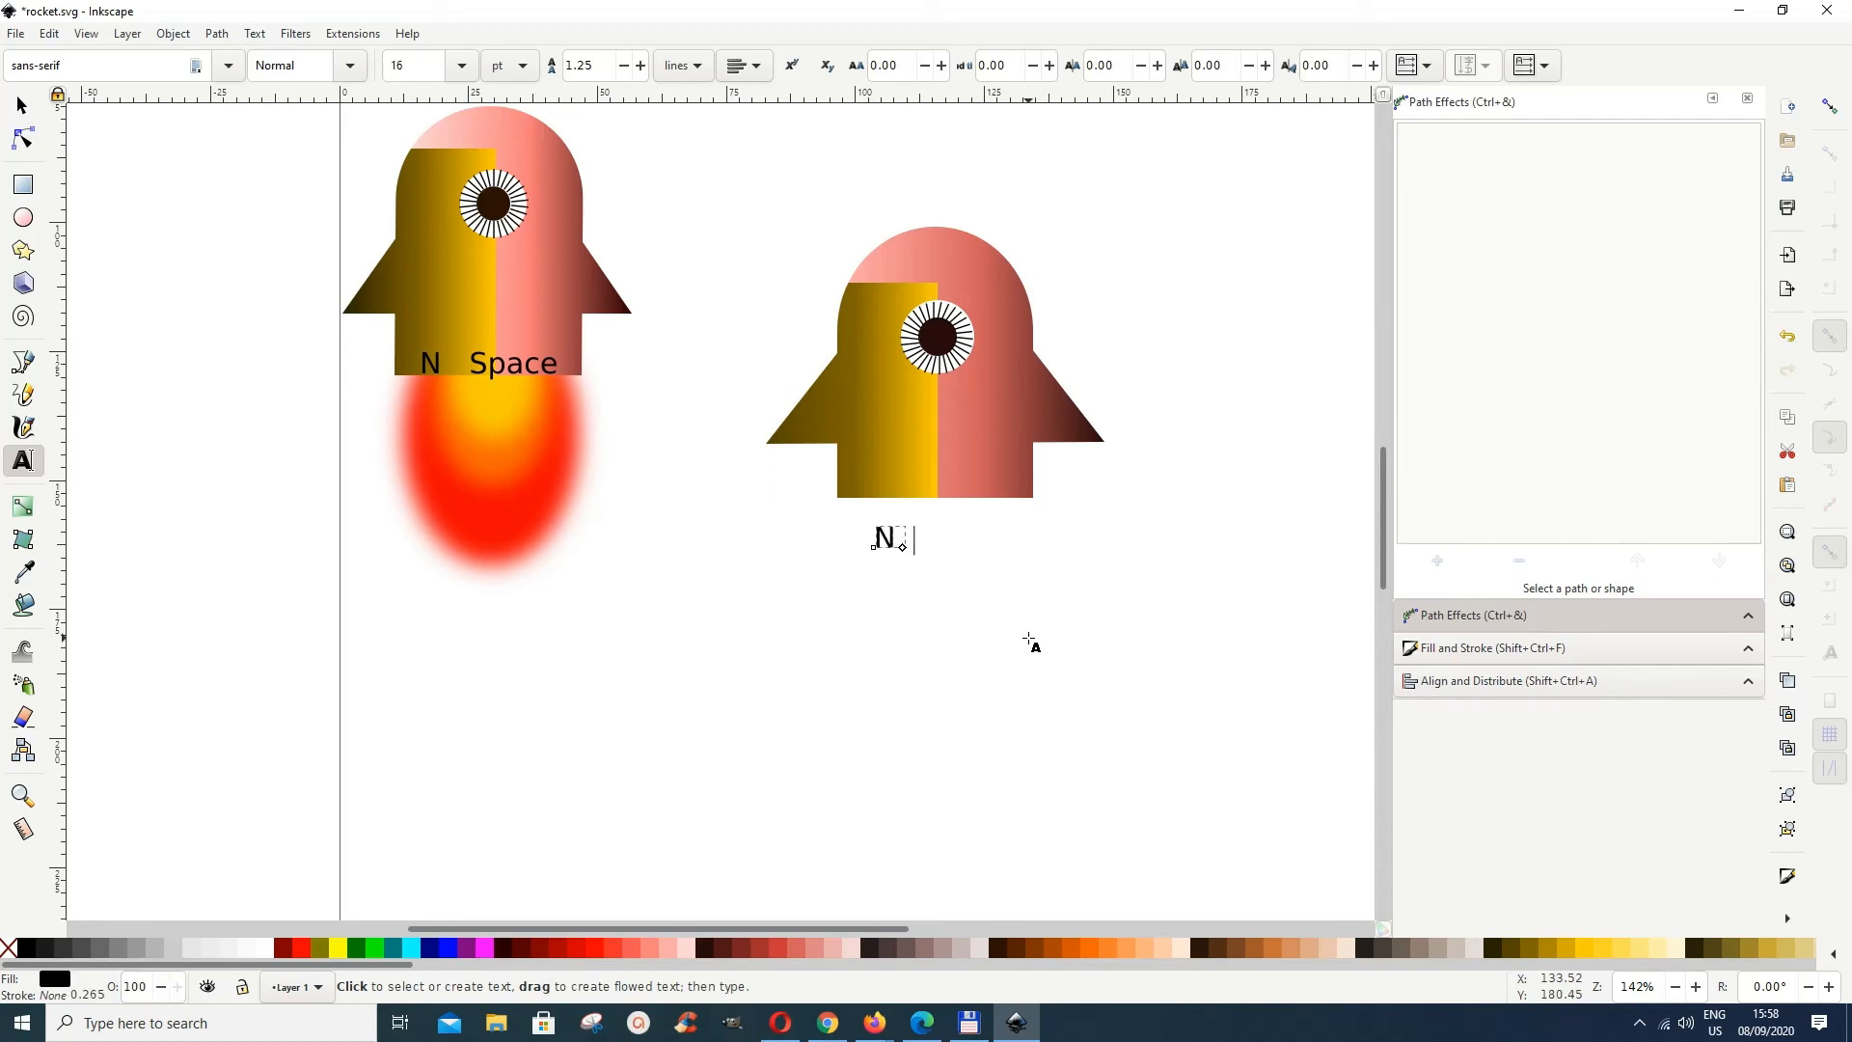
pyautogui.write('   Space')
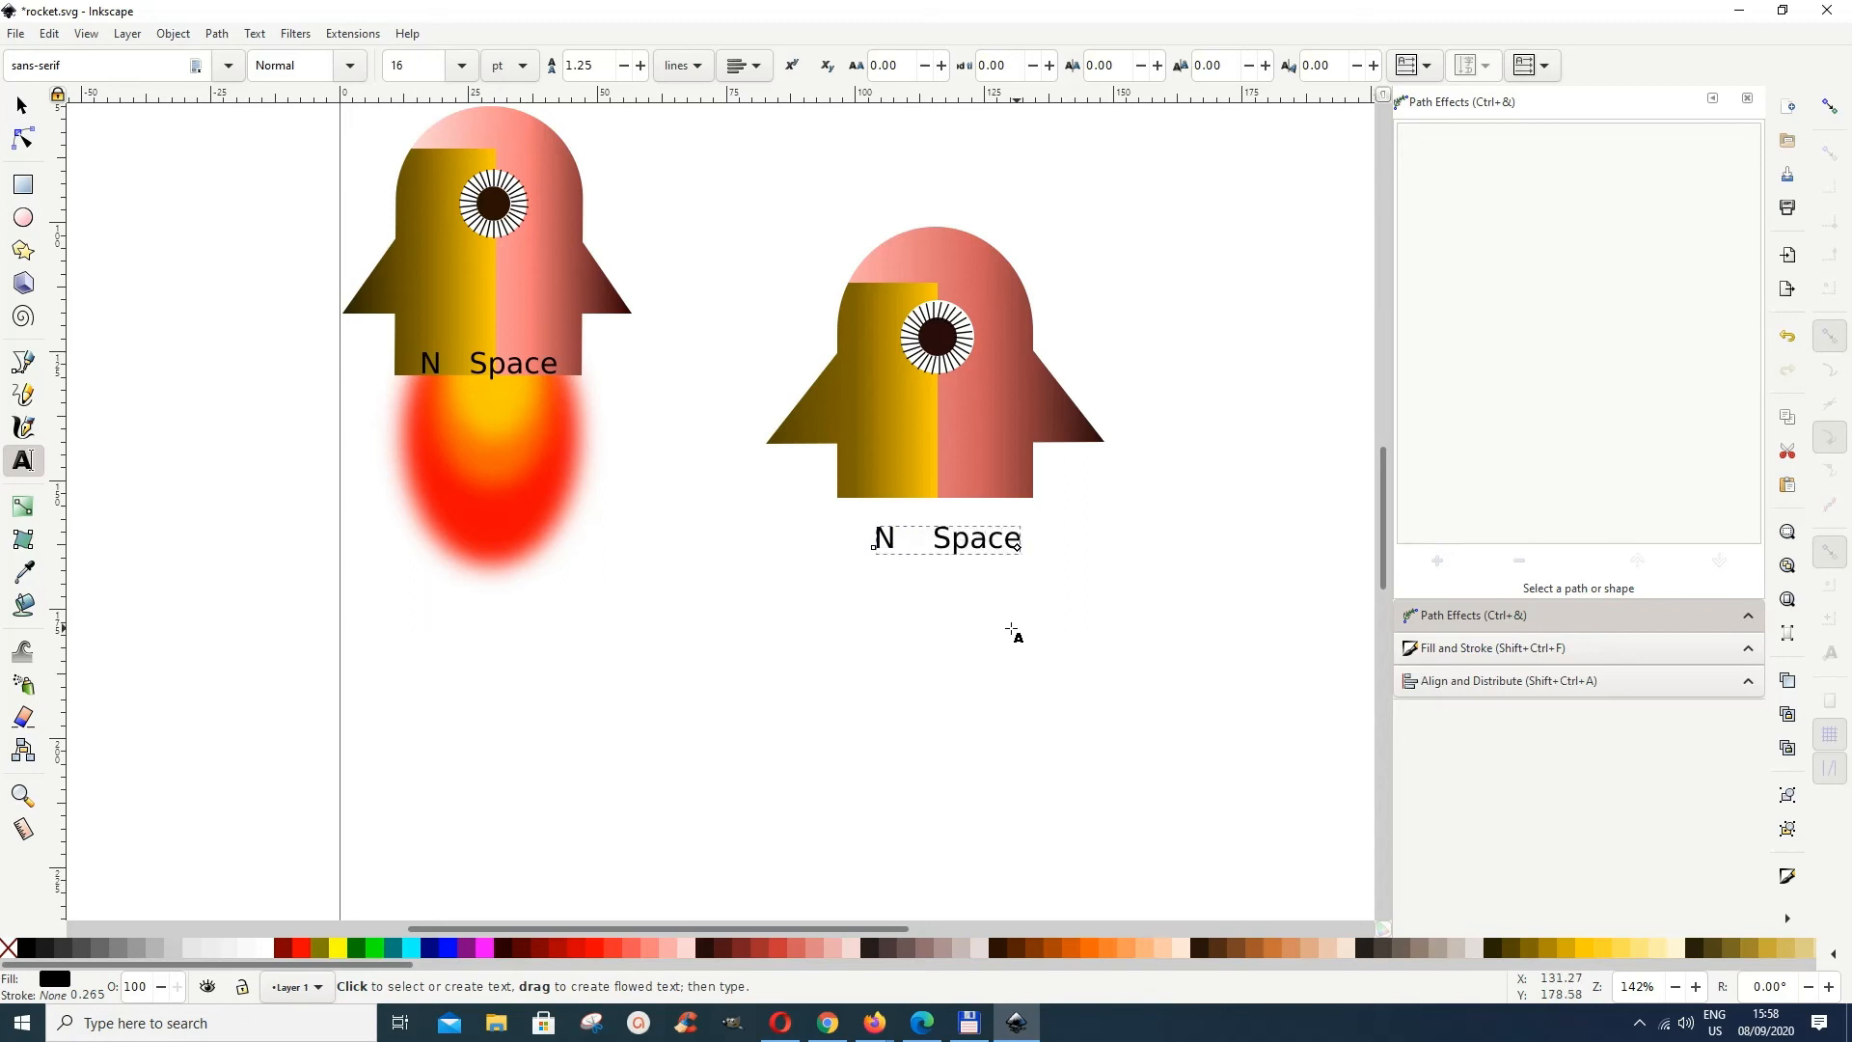
pyautogui.click(21, 106)
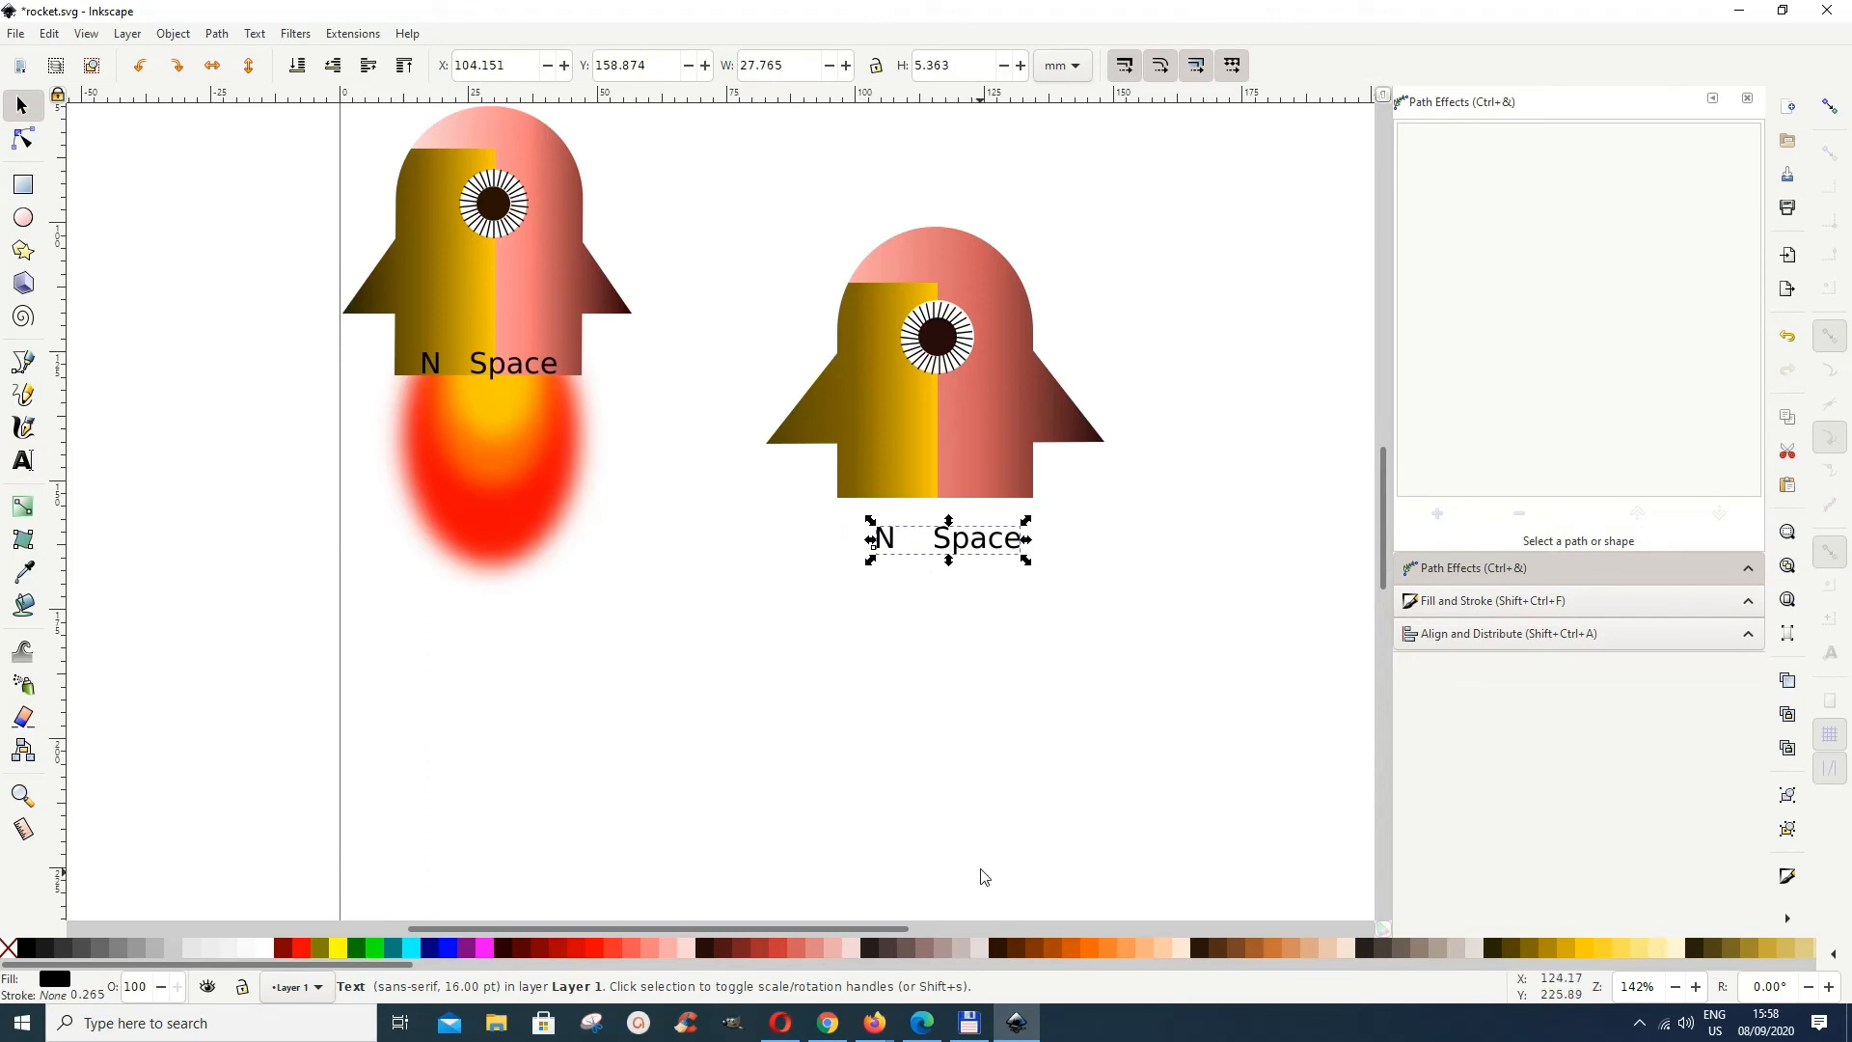
# Step: Fill the "N Space" text with dark brown, move it onto the lower edge of the new rocket's body, and deselect it
pyautogui.click(707, 953)
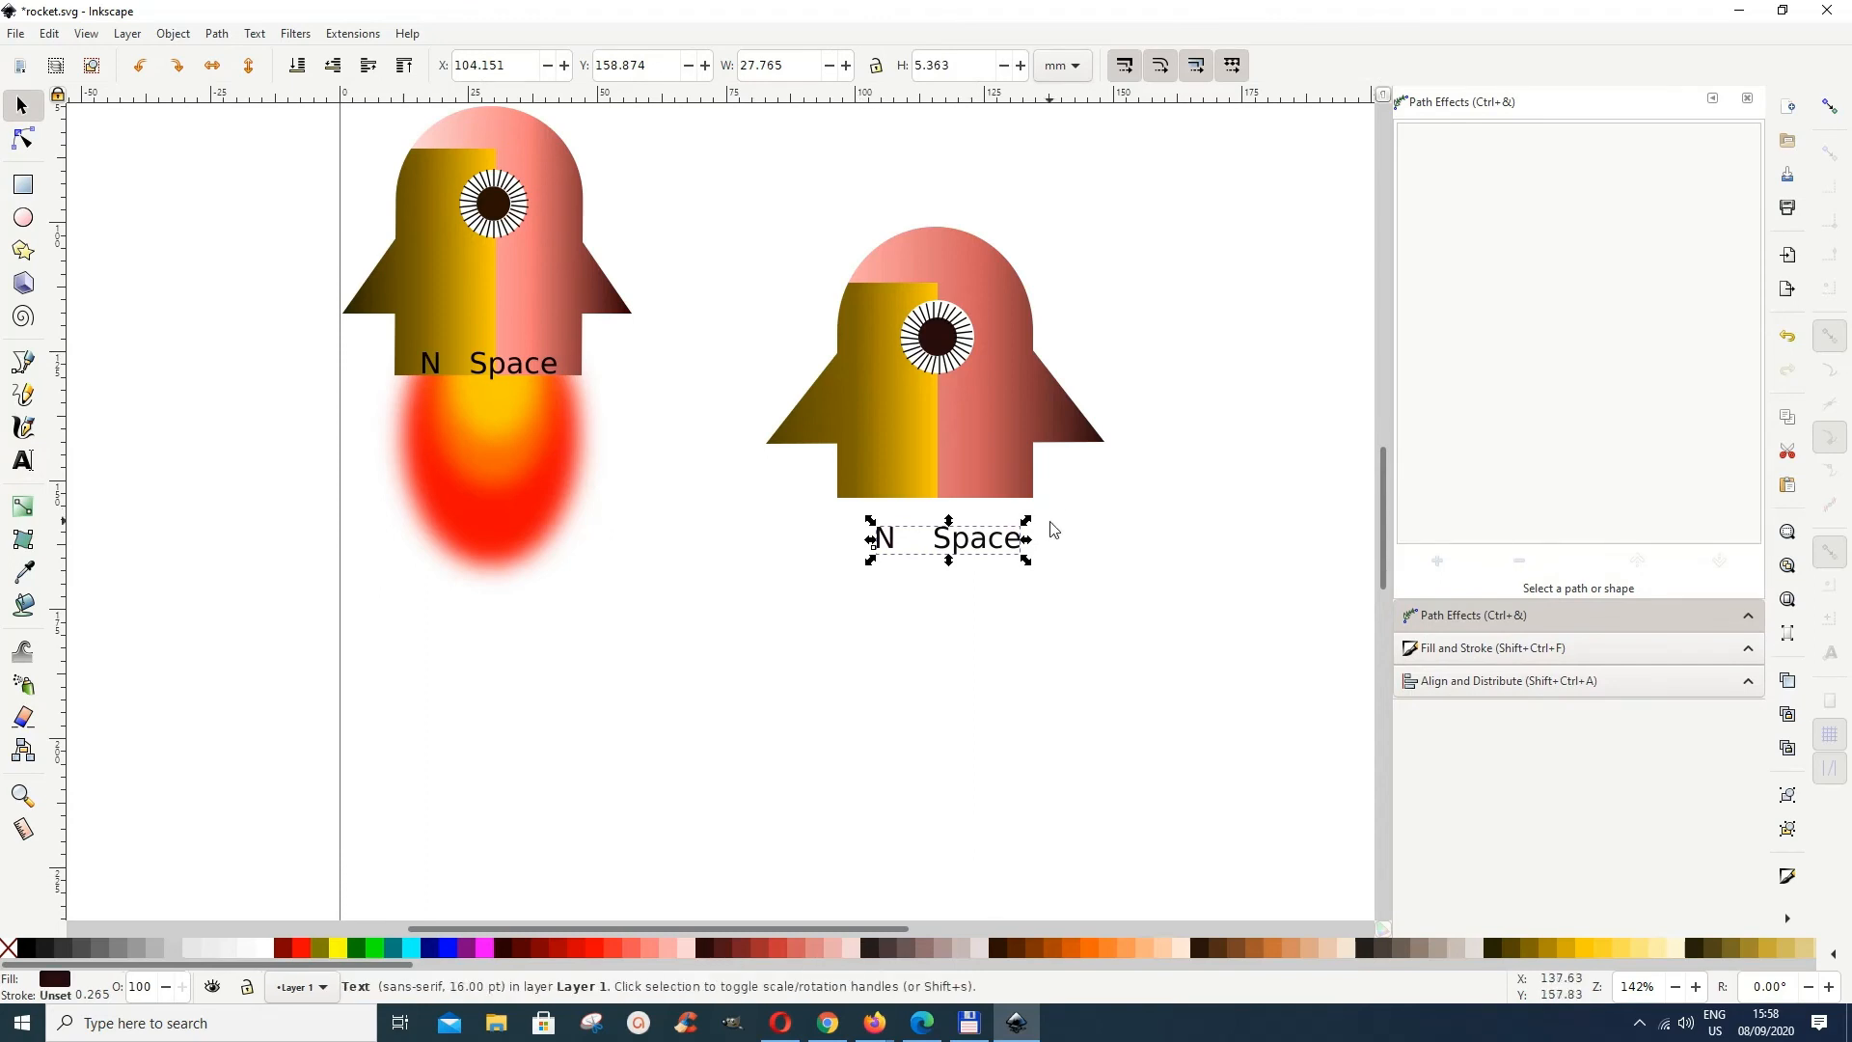
pyautogui.moveTo(976, 546); pyautogui.dragTo(963, 486)
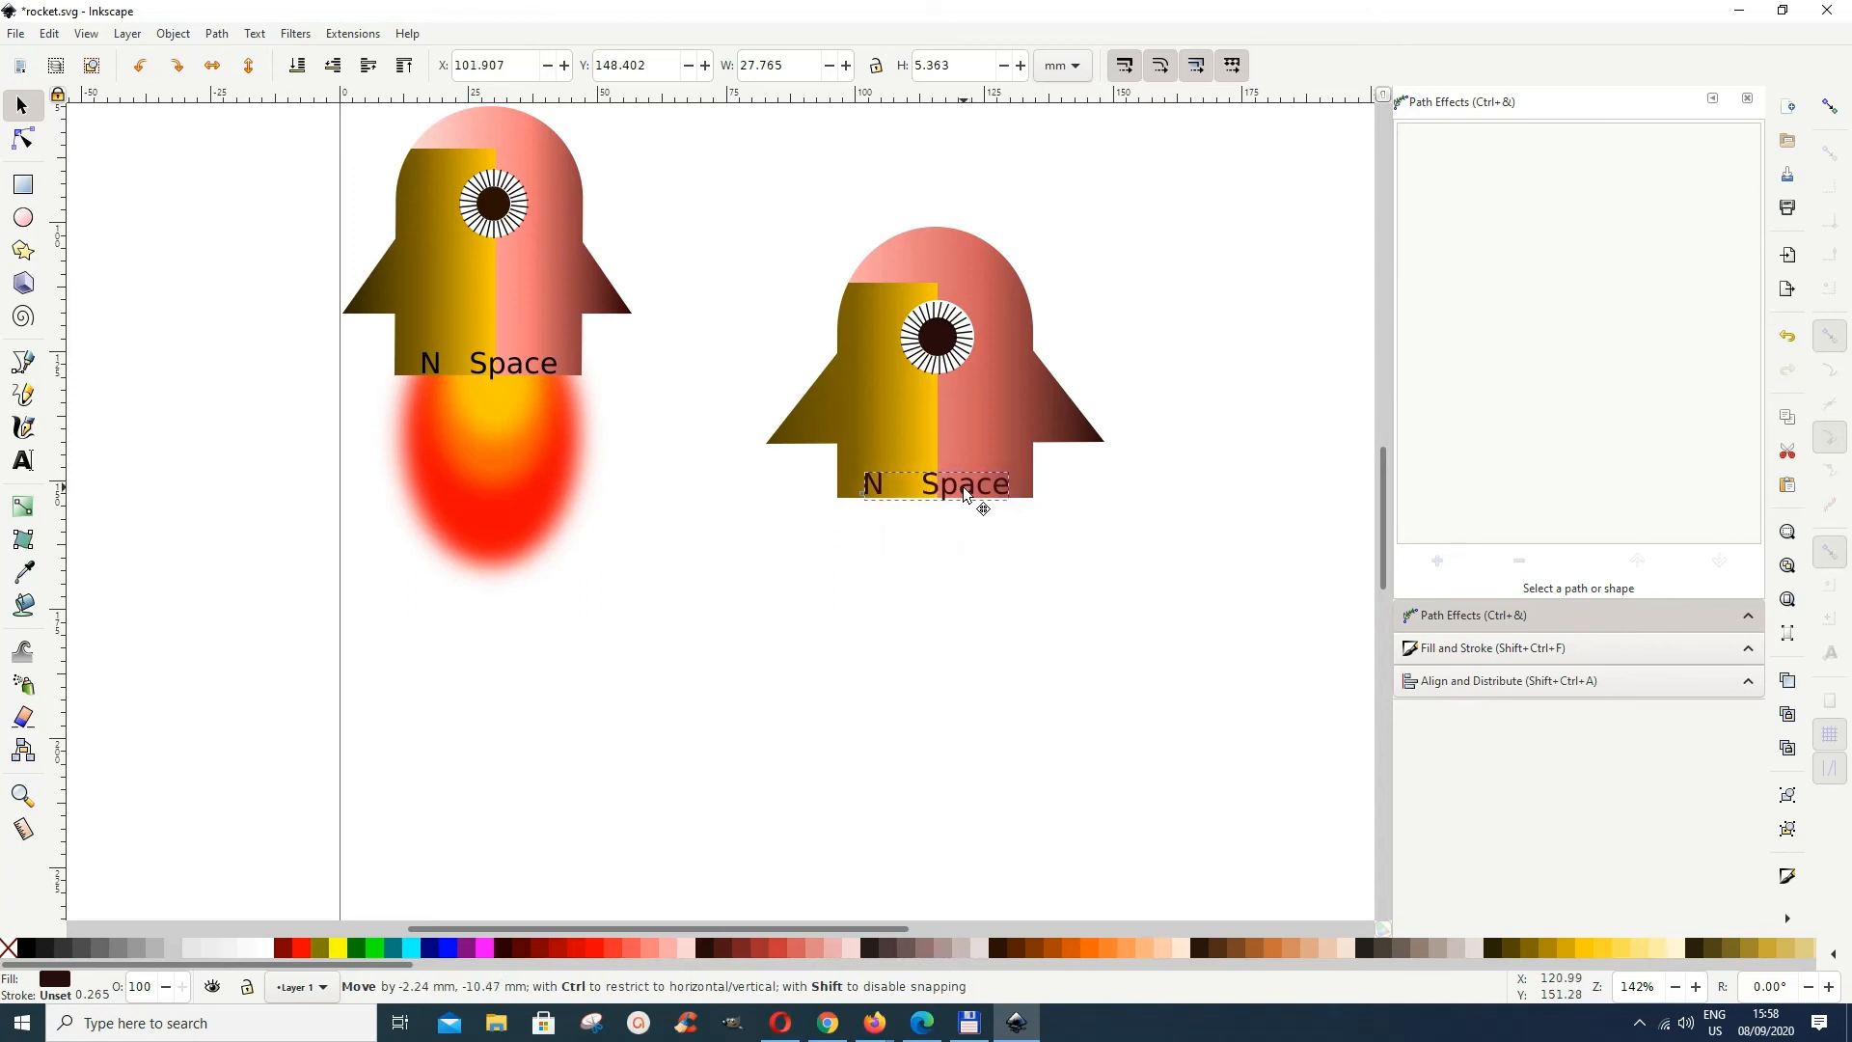
pyautogui.moveTo(963, 487); pyautogui.dragTo(963, 486)
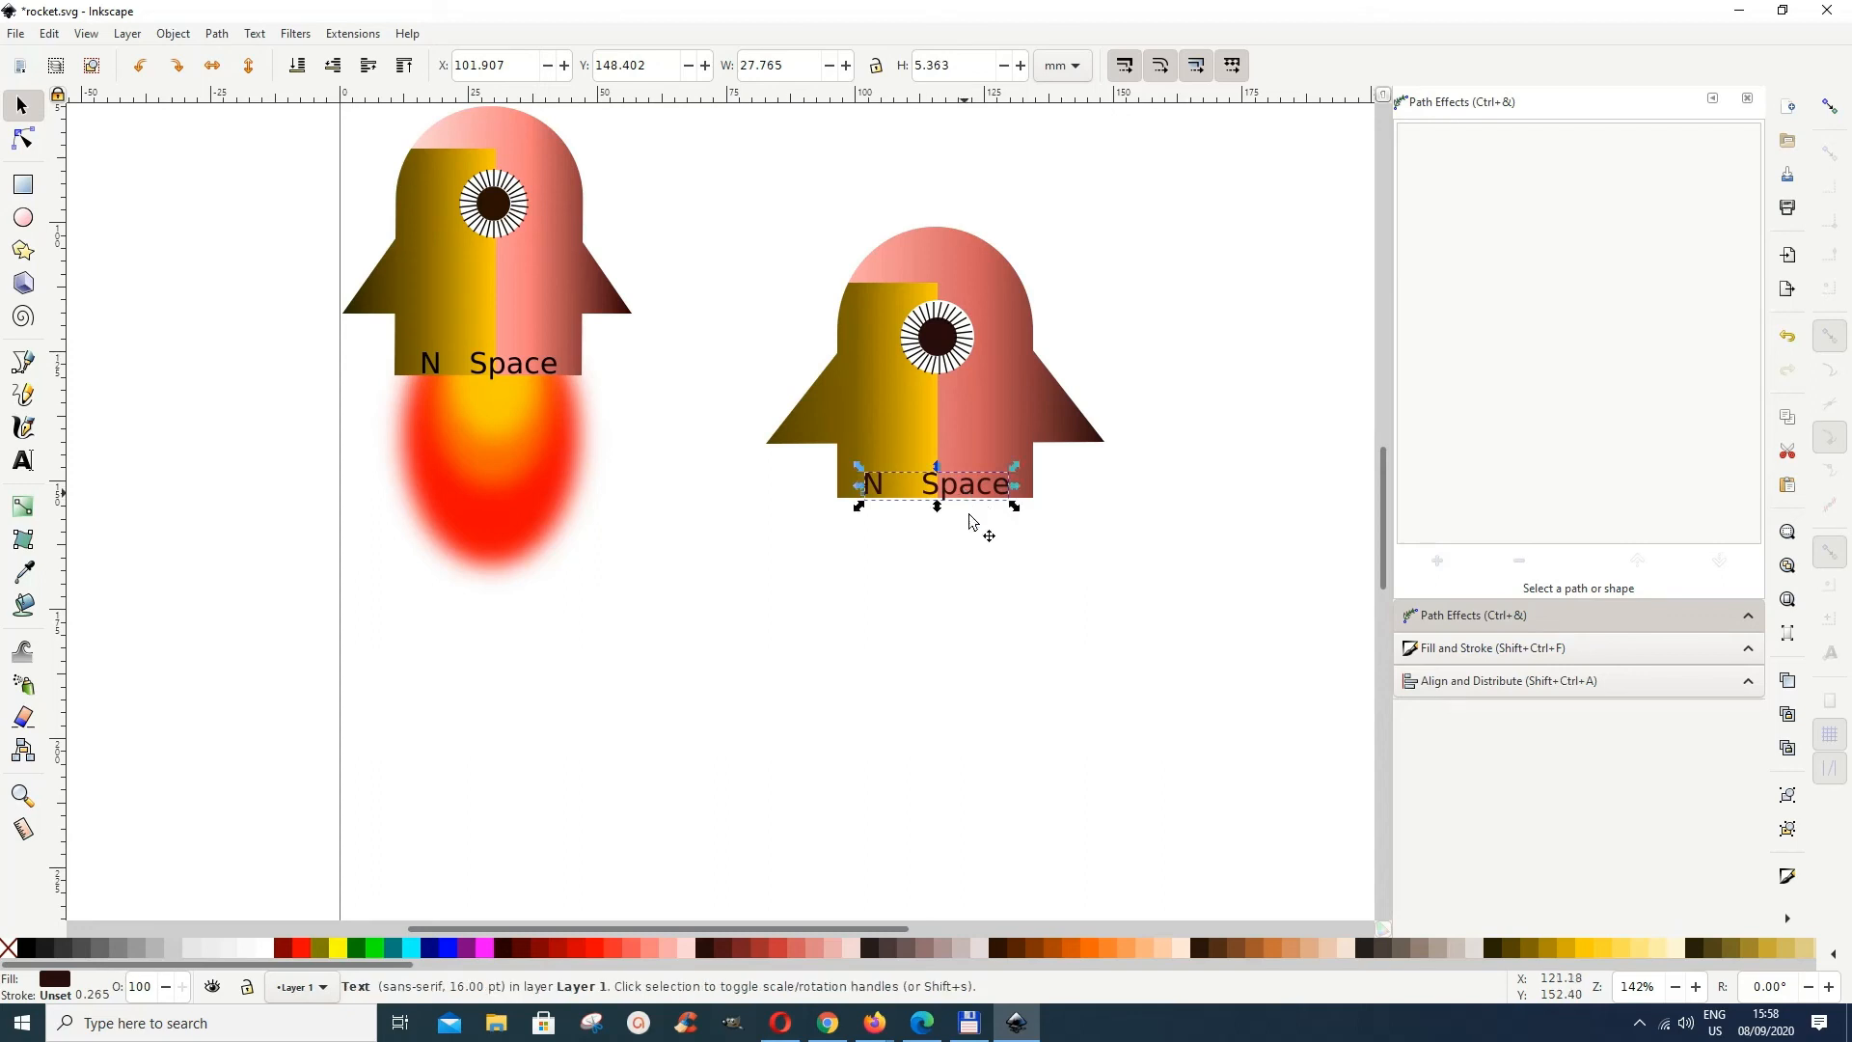
pyautogui.click(963, 675)
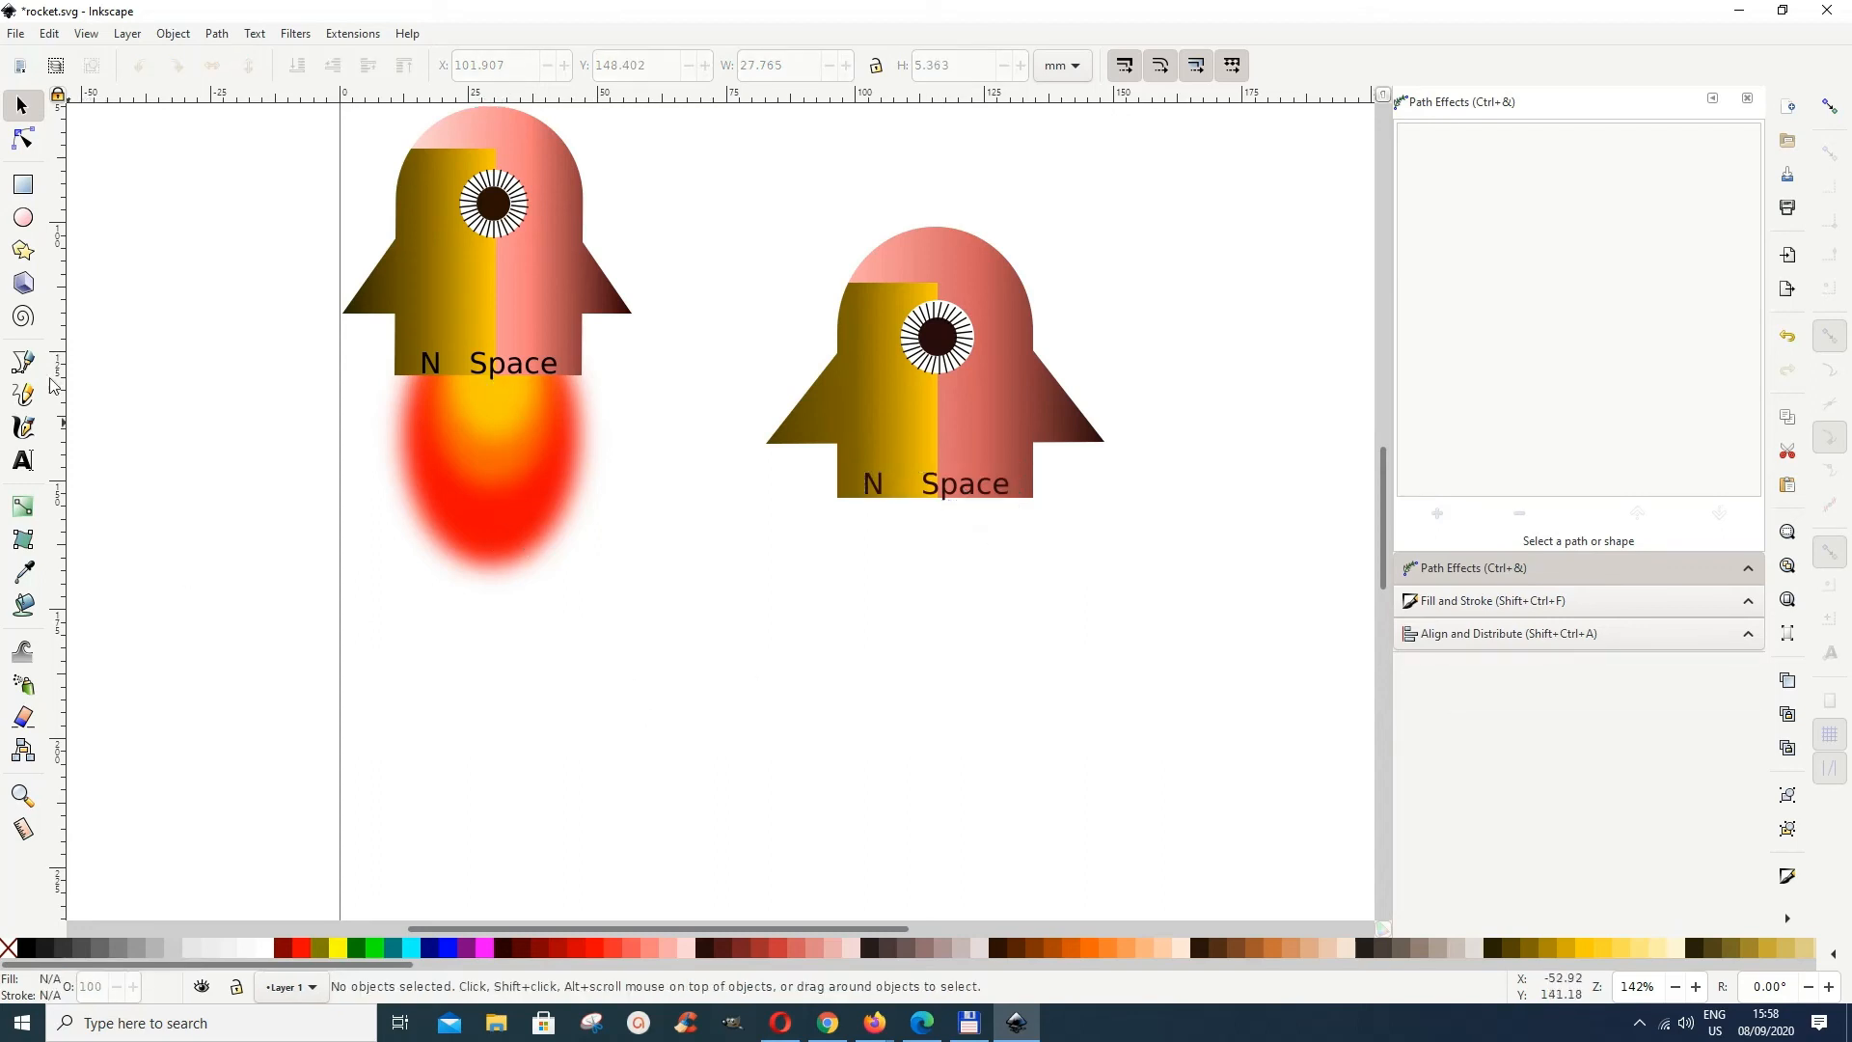
# Step: Draw an ellipse about 30 mm wide and 41 mm high below the new rocket and fill it with red #FF0000
pyautogui.click(25, 219)
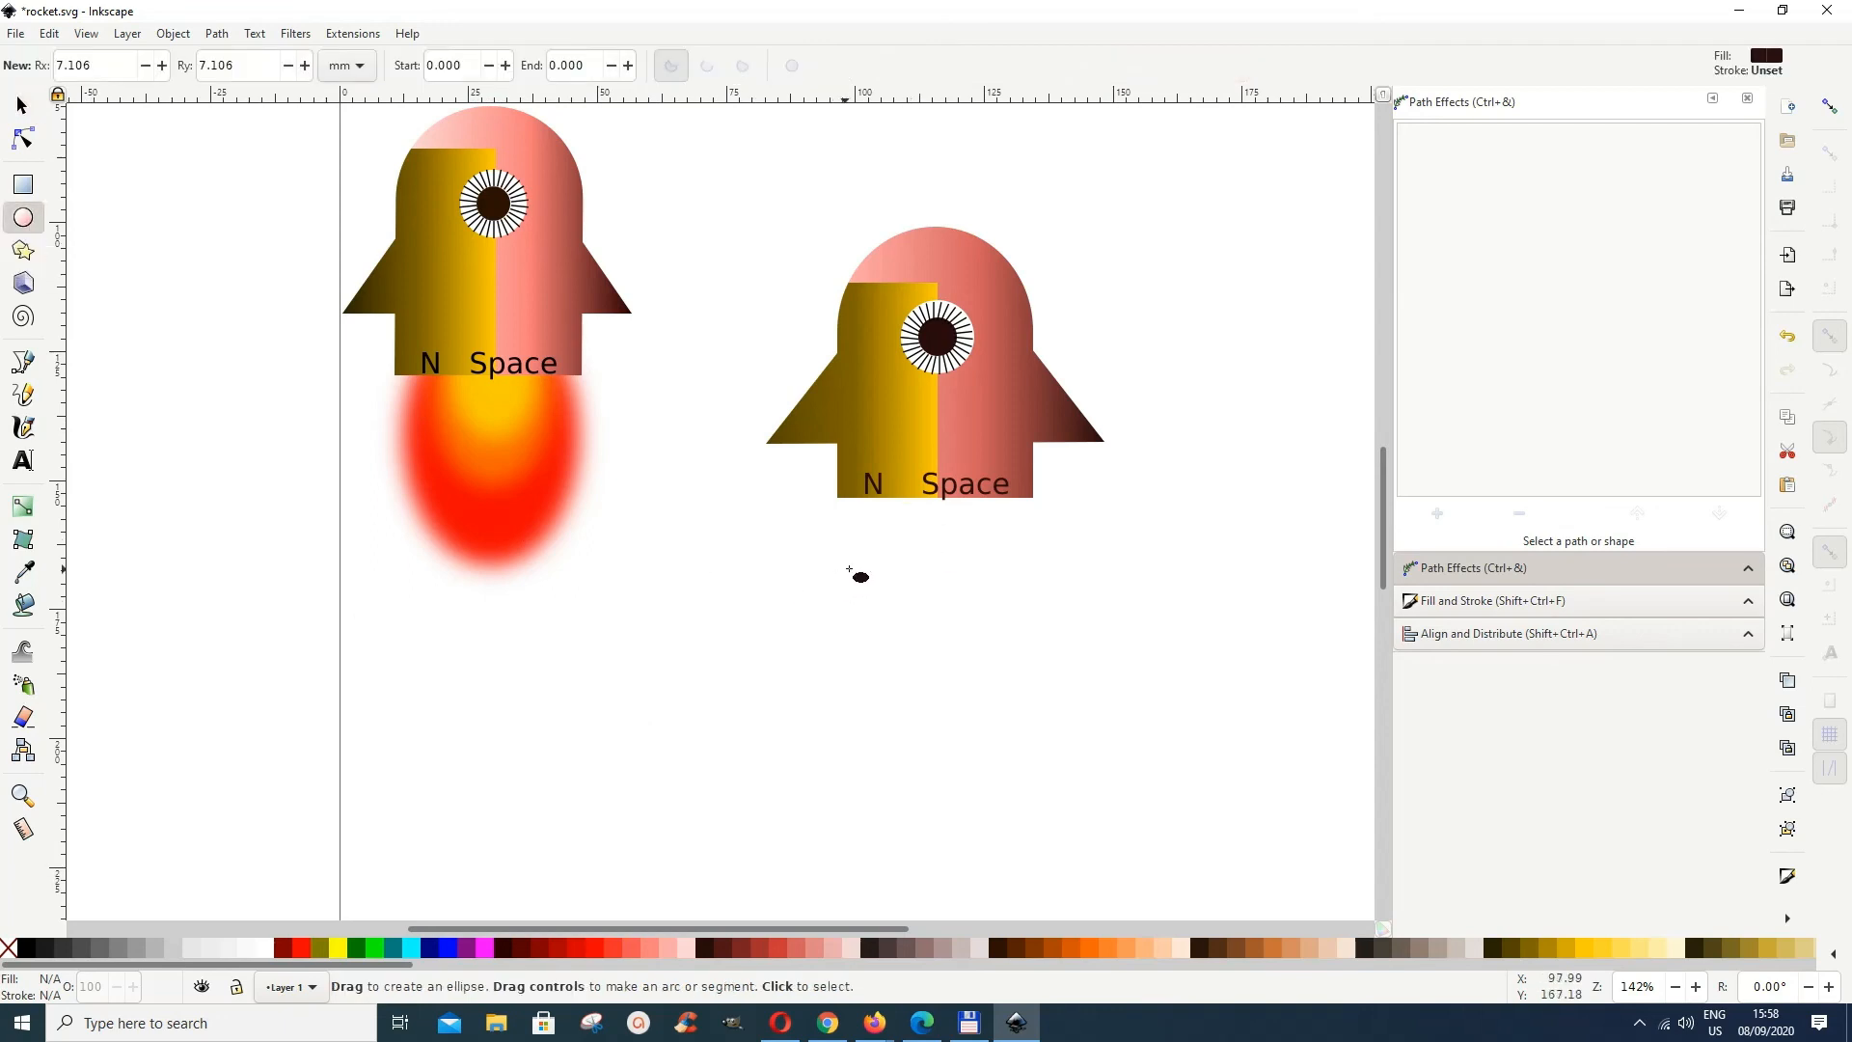
pyautogui.moveTo(857, 573); pyautogui.dragTo(1014, 784)
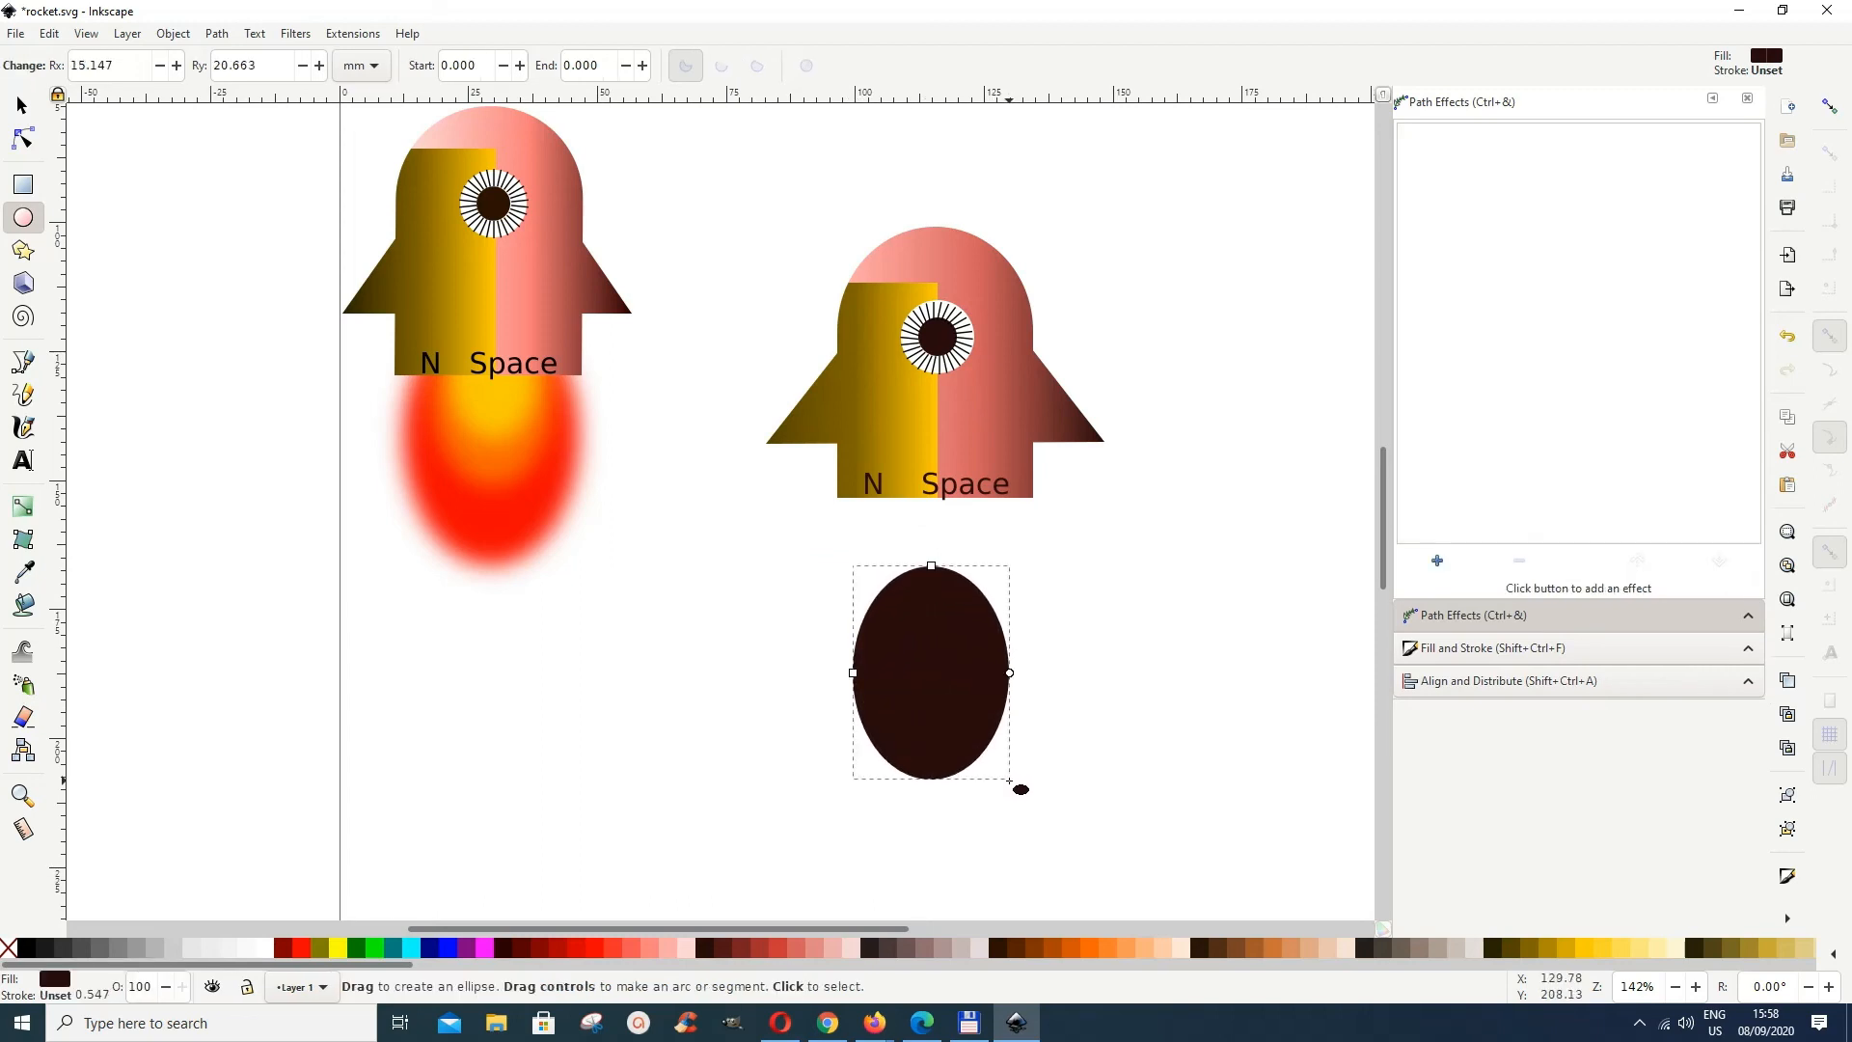
pyautogui.click(597, 946)
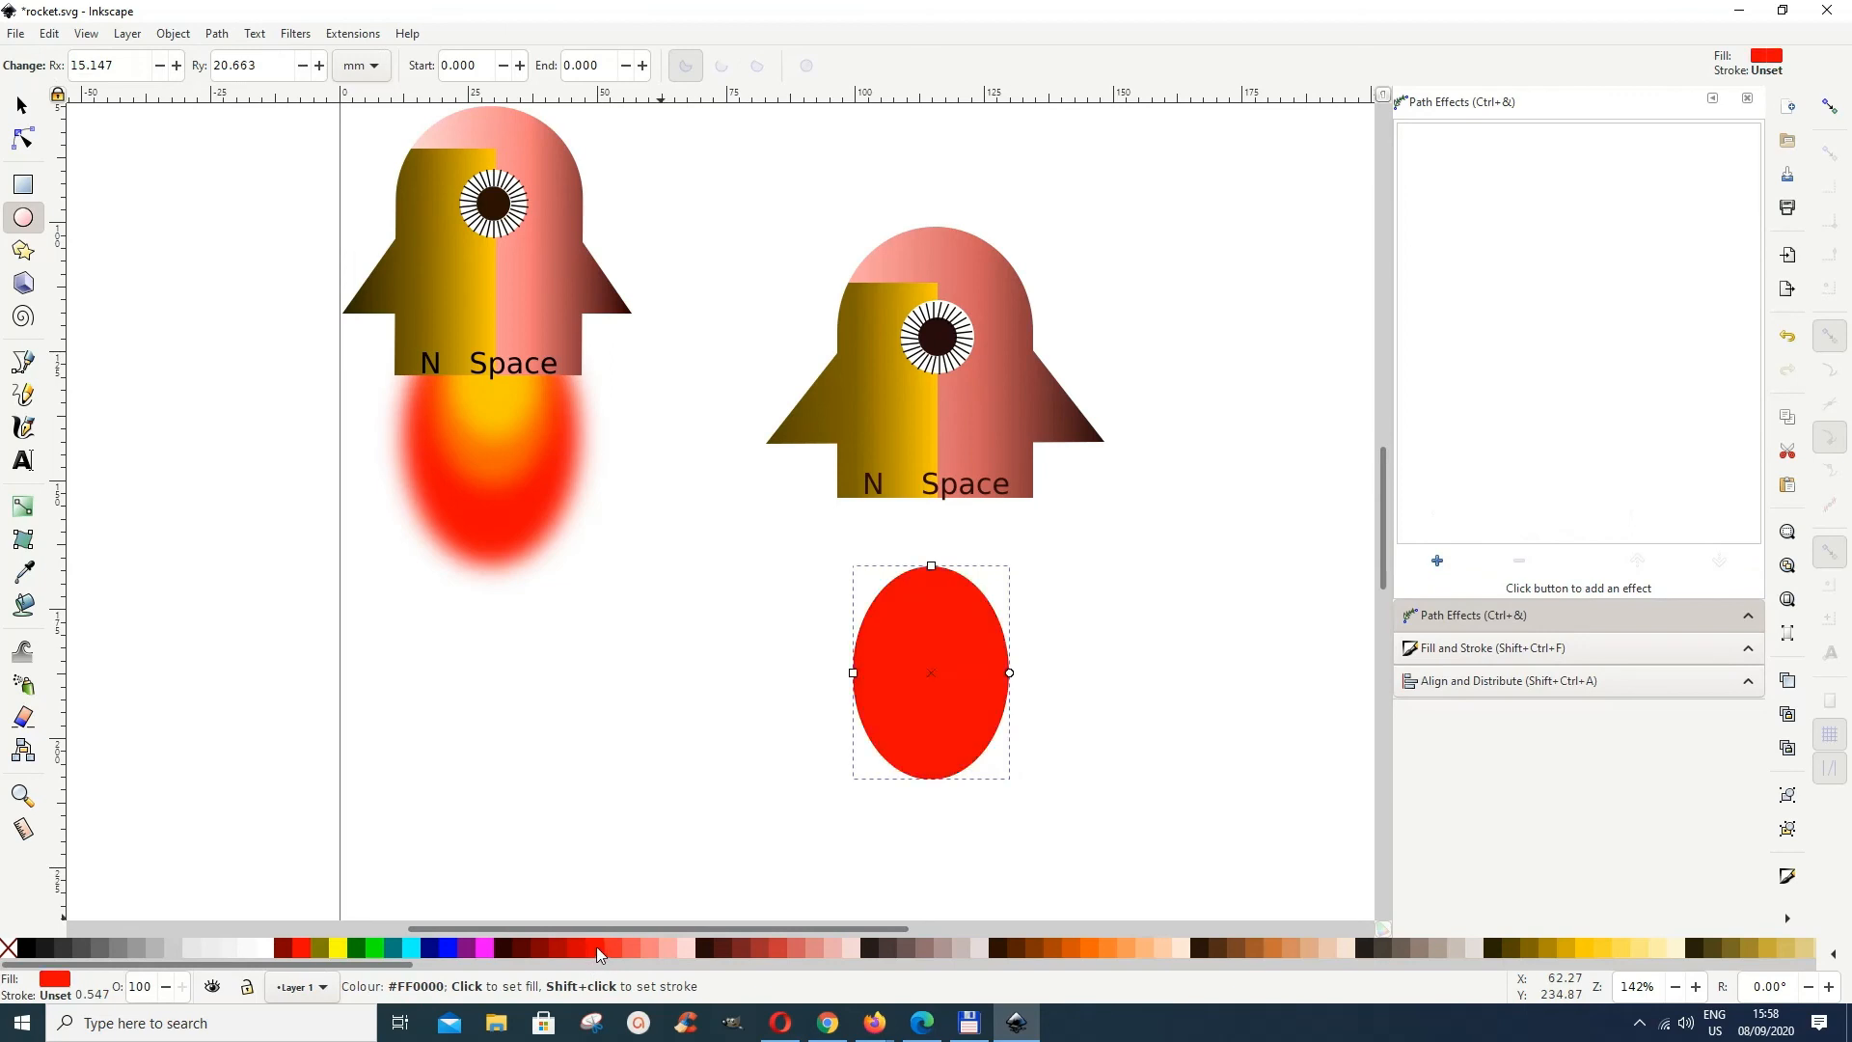
pyautogui.click(25, 106)
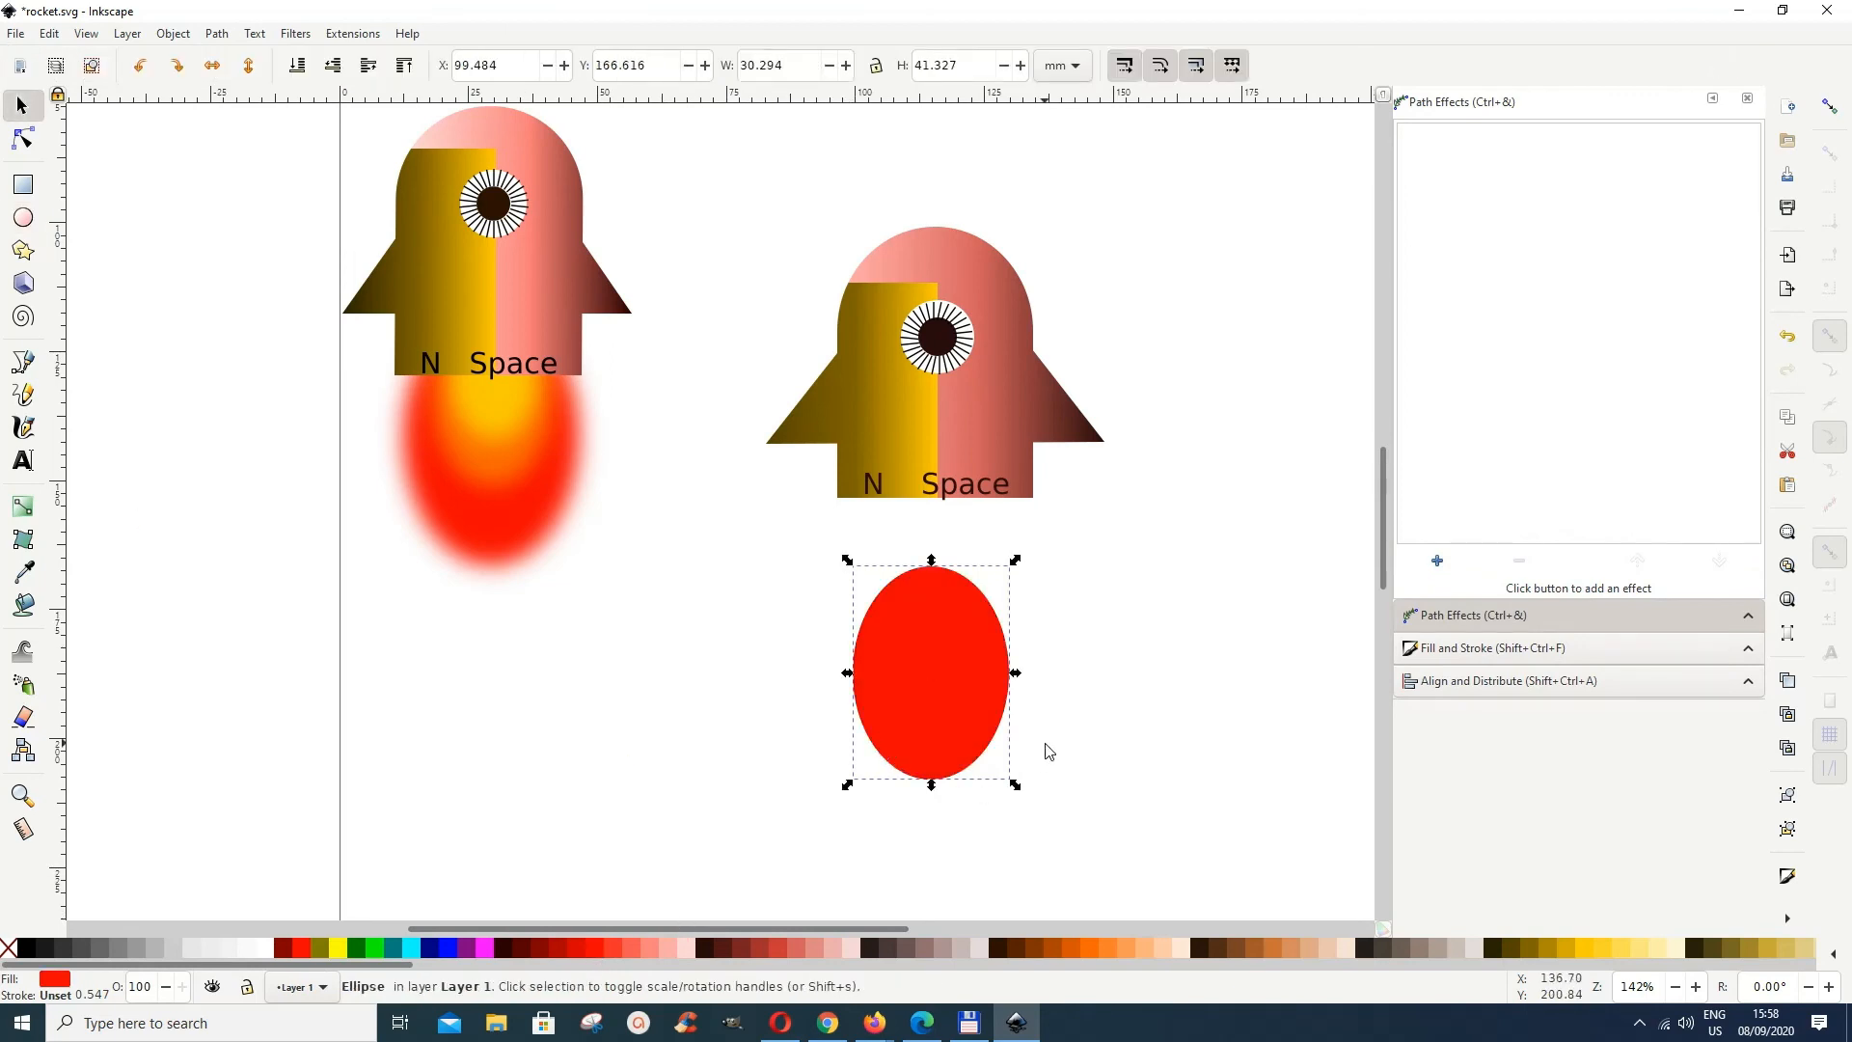
# Step: Duplicate the red ellipse, fill the copy orange, and shrink it to about 21 × 29 mm at the red ellipse's upper end
pyautogui.rightClick(945, 659)
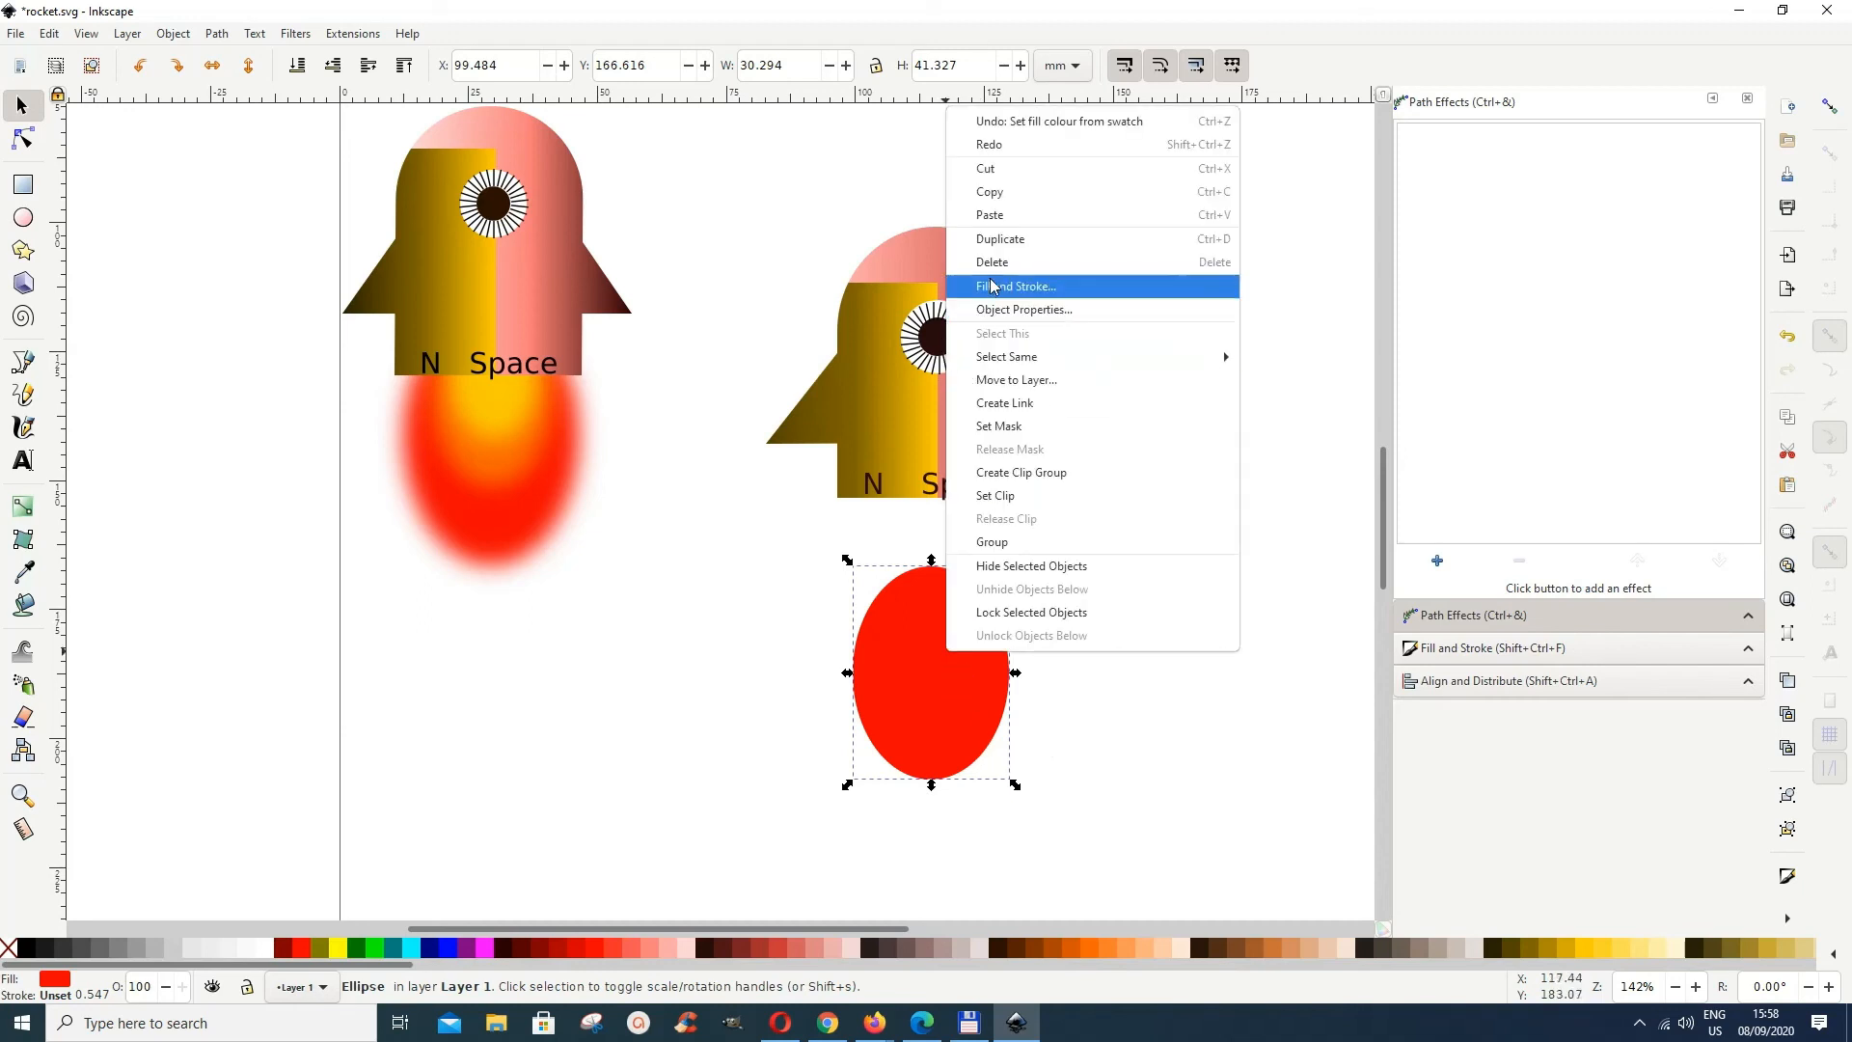
pyautogui.click(999, 238)
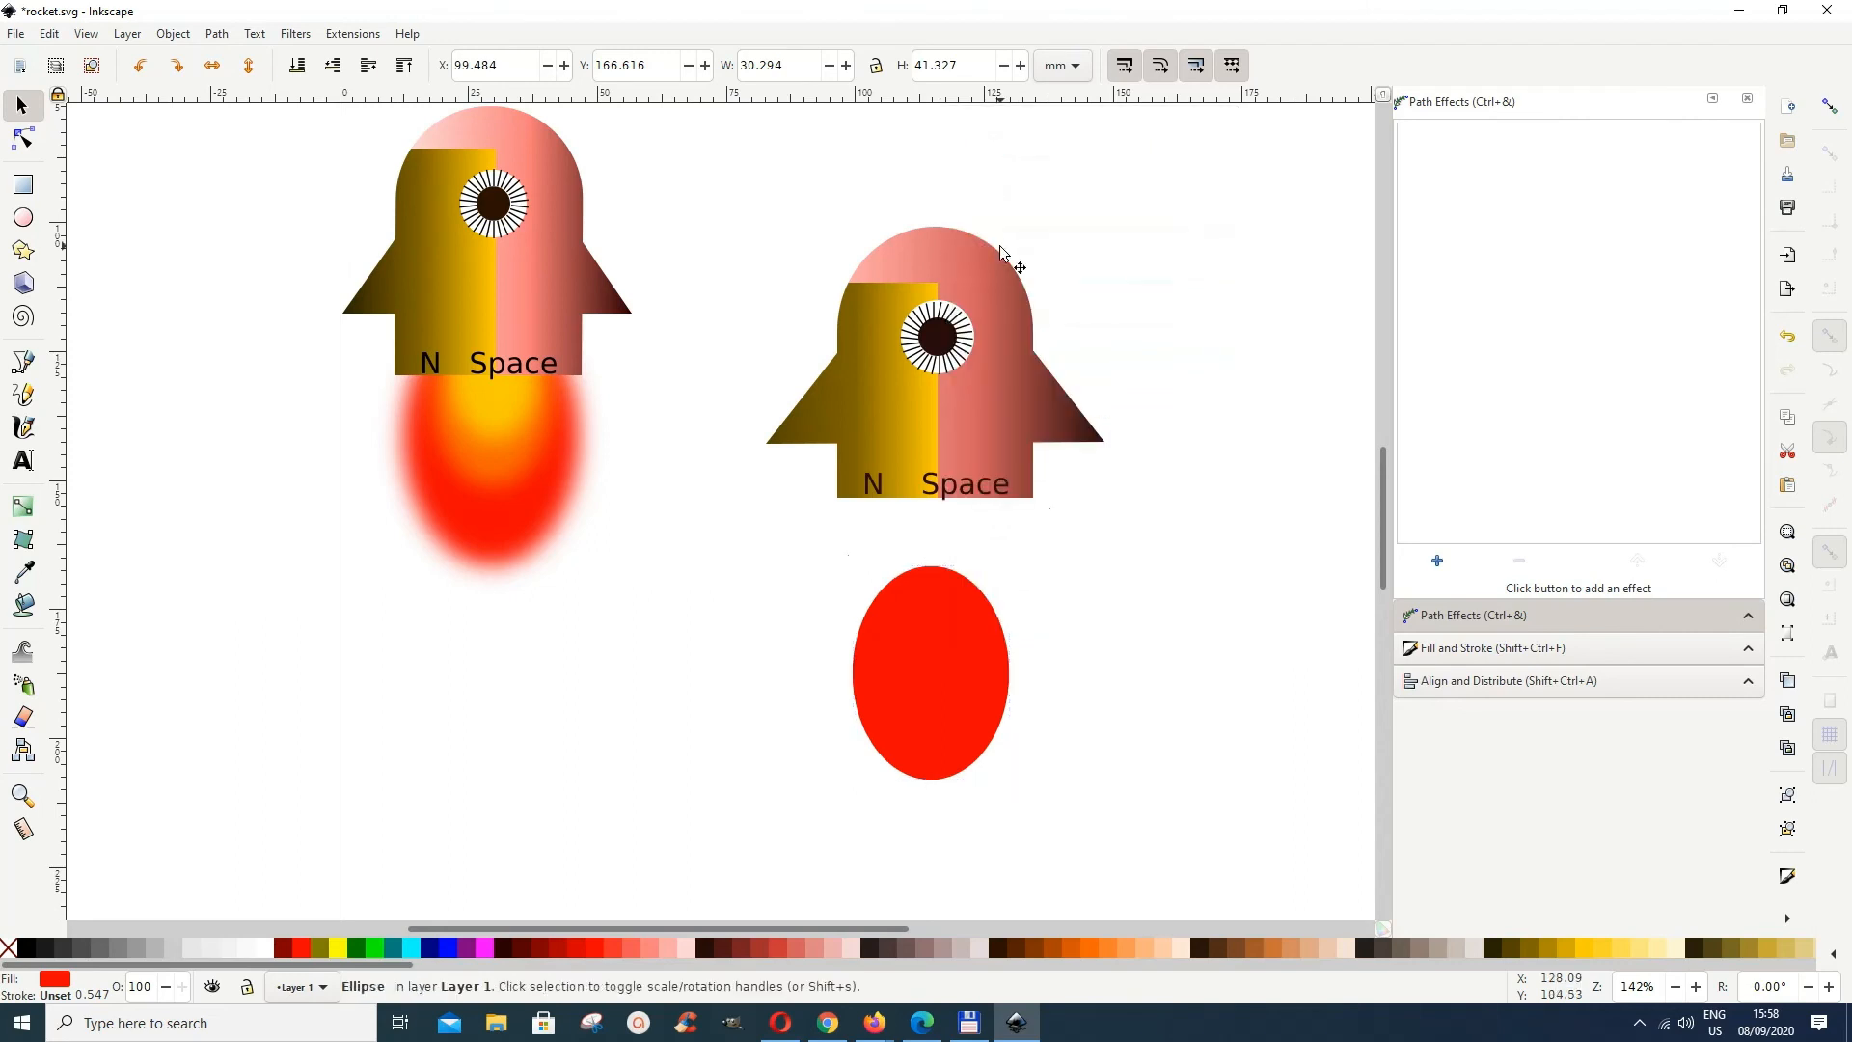
pyautogui.click(1090, 946)
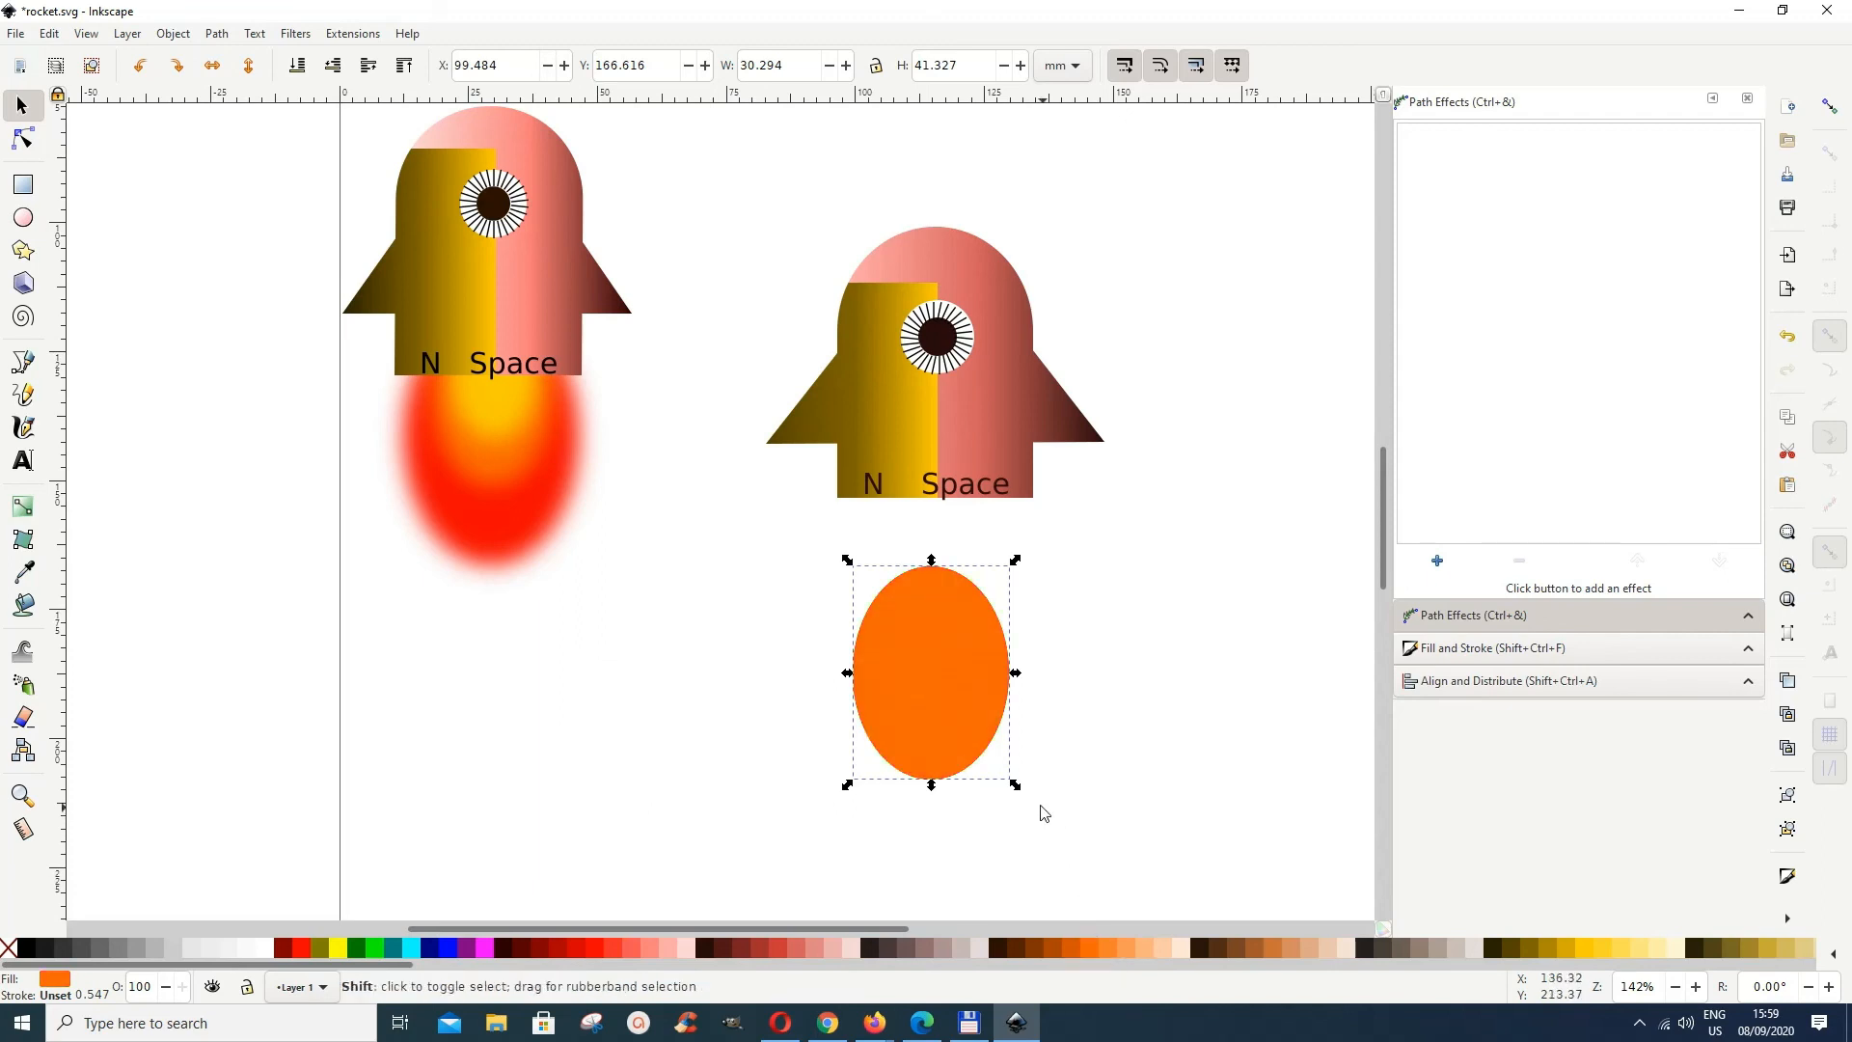
pyautogui.moveTo(1011, 782); pyautogui.dragTo(992, 762)
pyautogui.click(953, 644)
pyautogui.moveTo(953, 645); pyautogui.dragTo(953, 608)
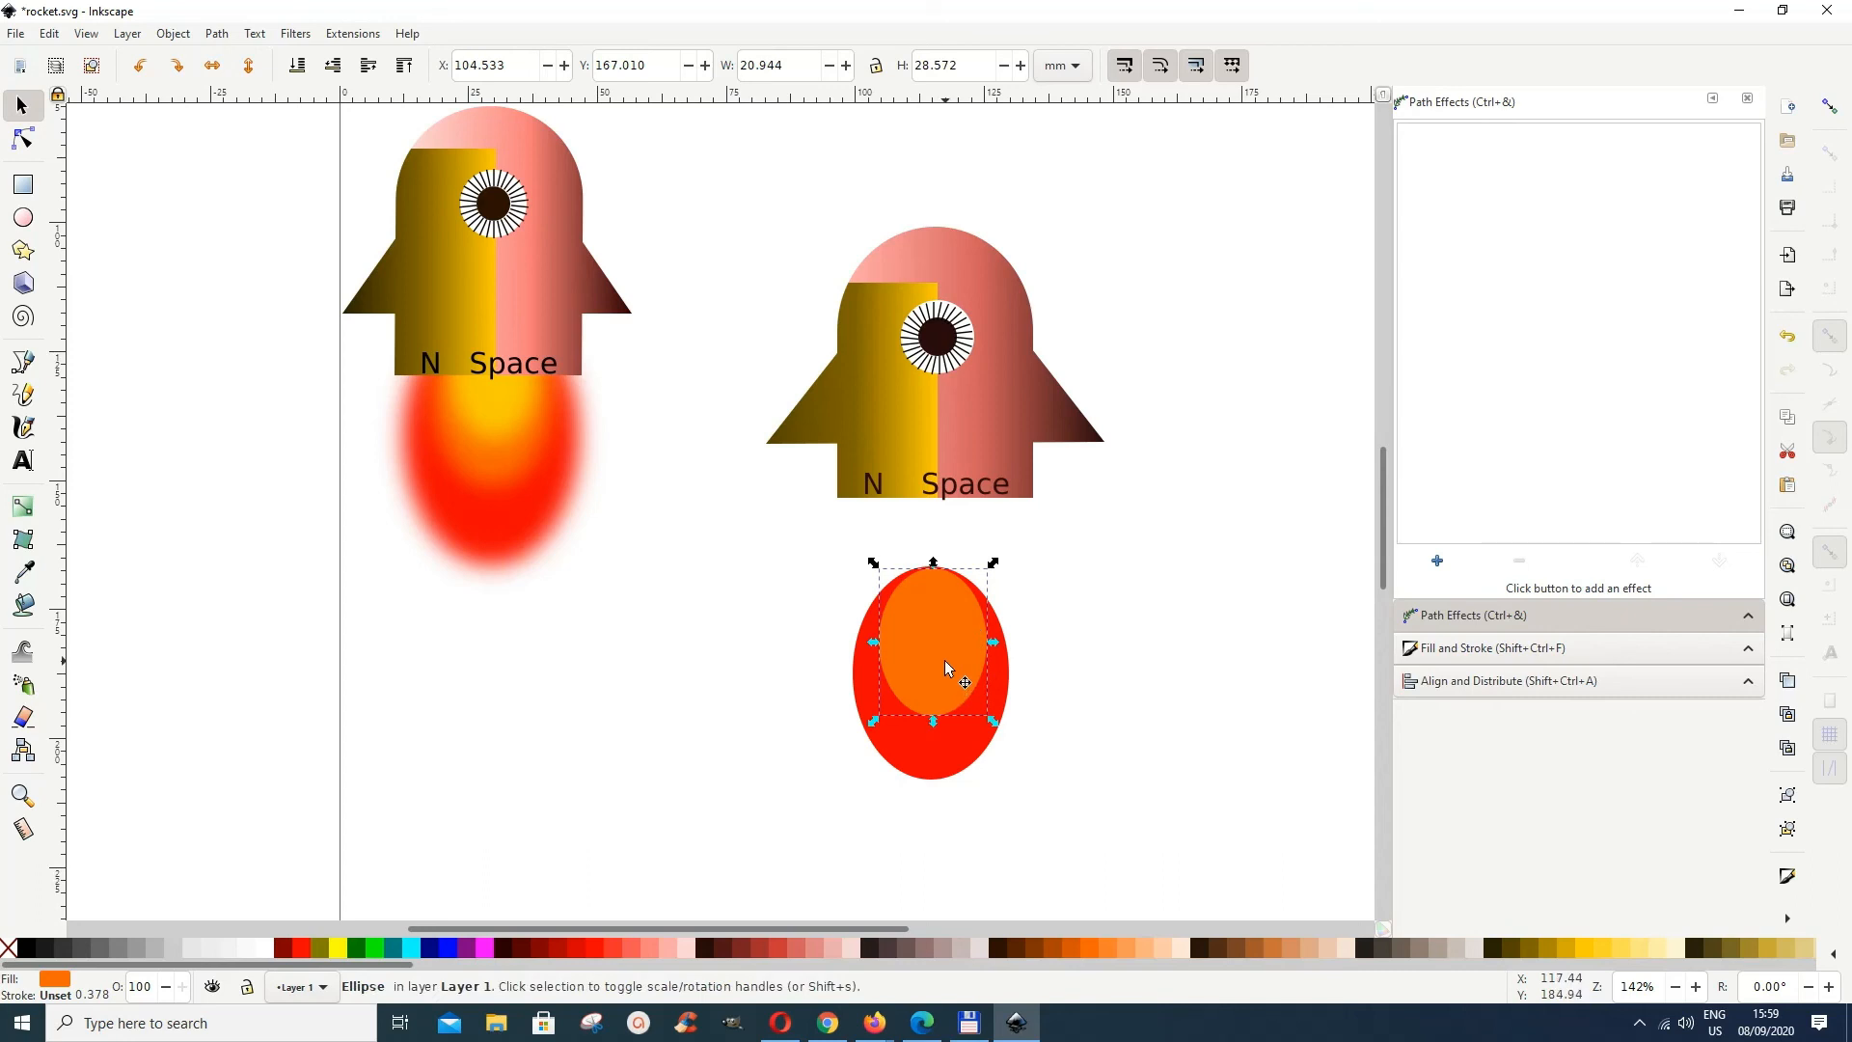
# Step: Duplicate the orange ellipse, fill the copy yellow, and shrink it to about 15 × 21 mm at the flame's upper end
pyautogui.rightClick(945, 660)
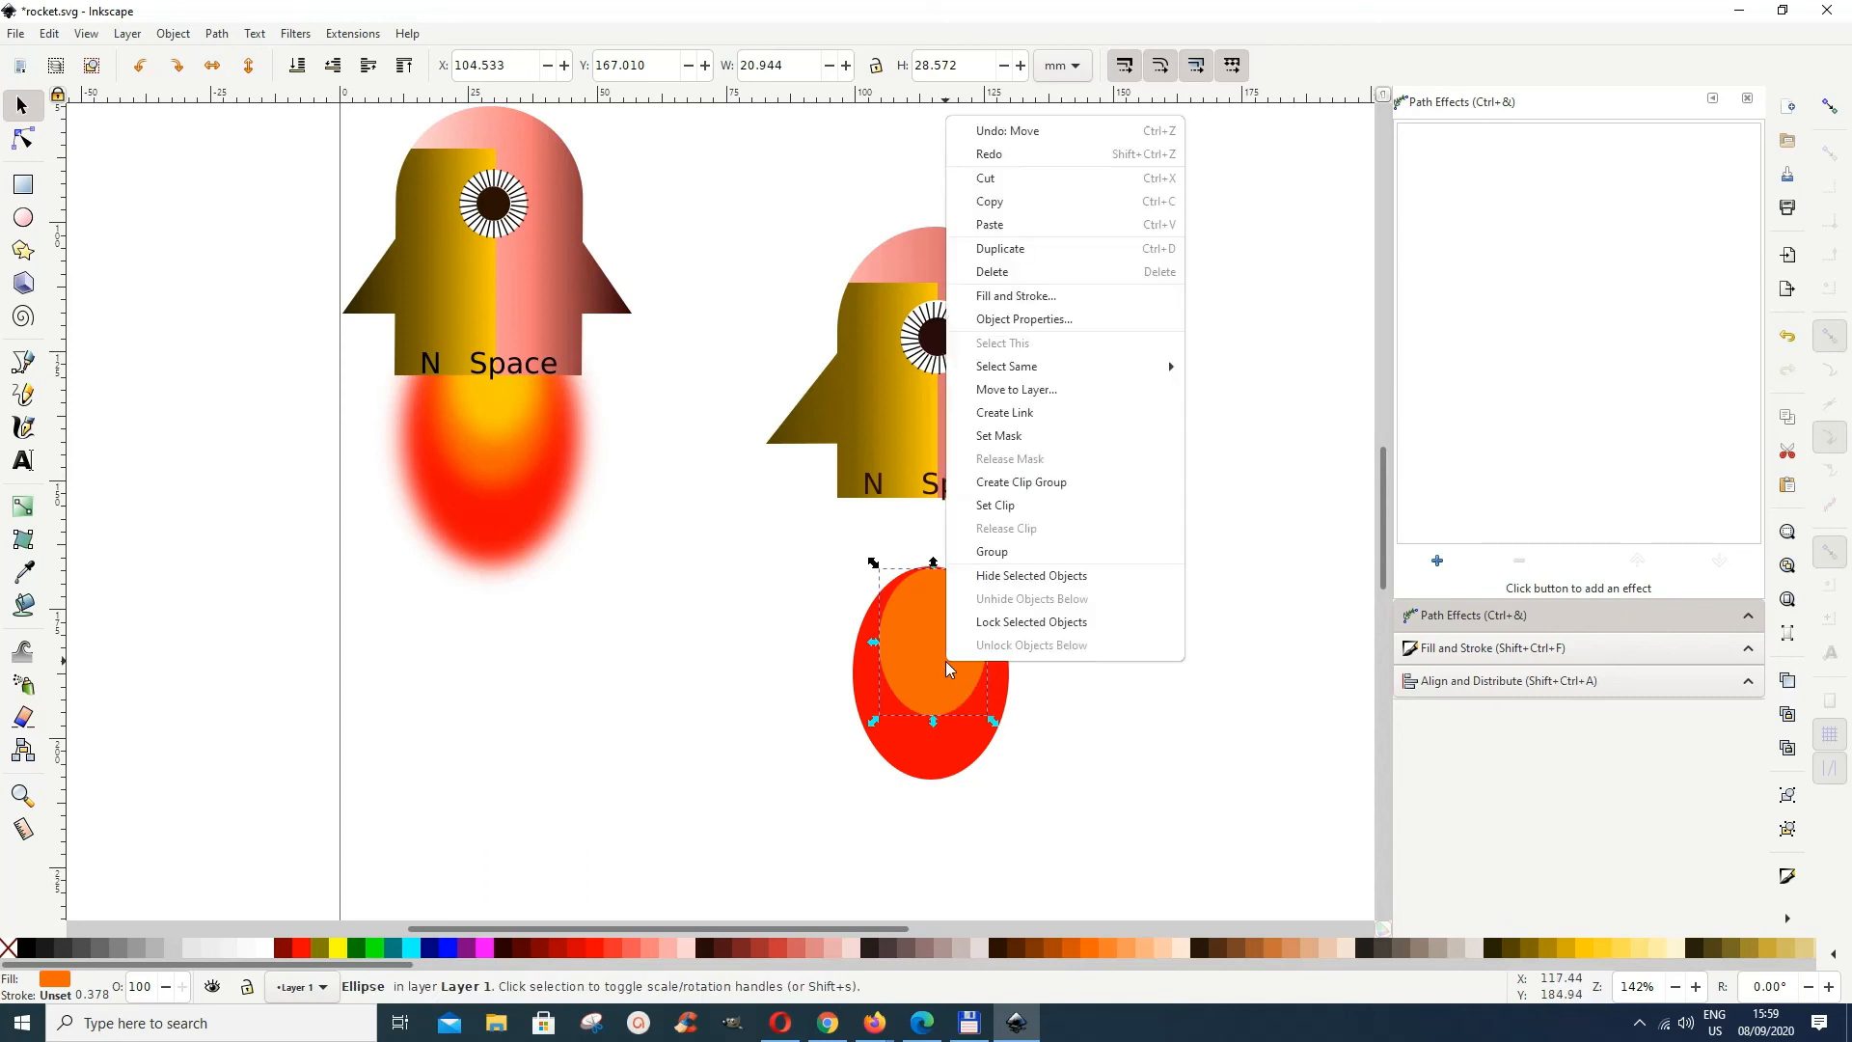
pyautogui.click(1001, 248)
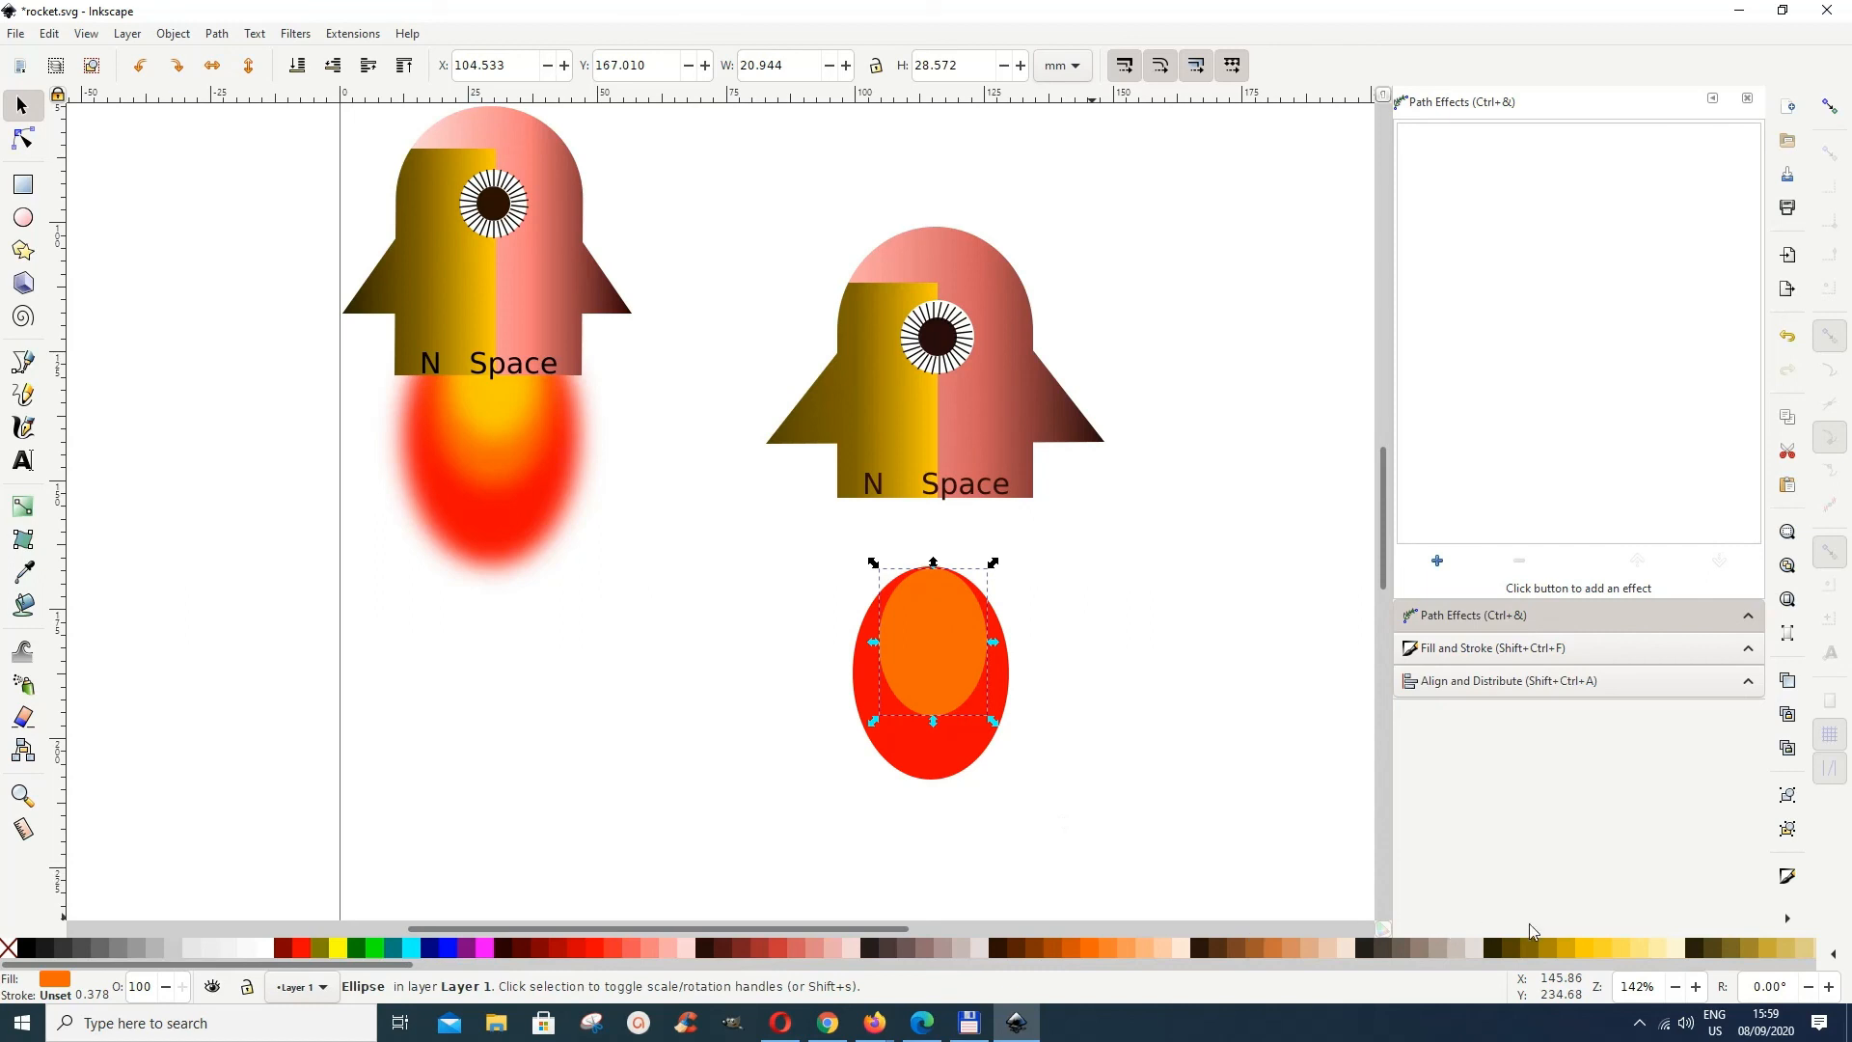
pyautogui.click(1584, 949)
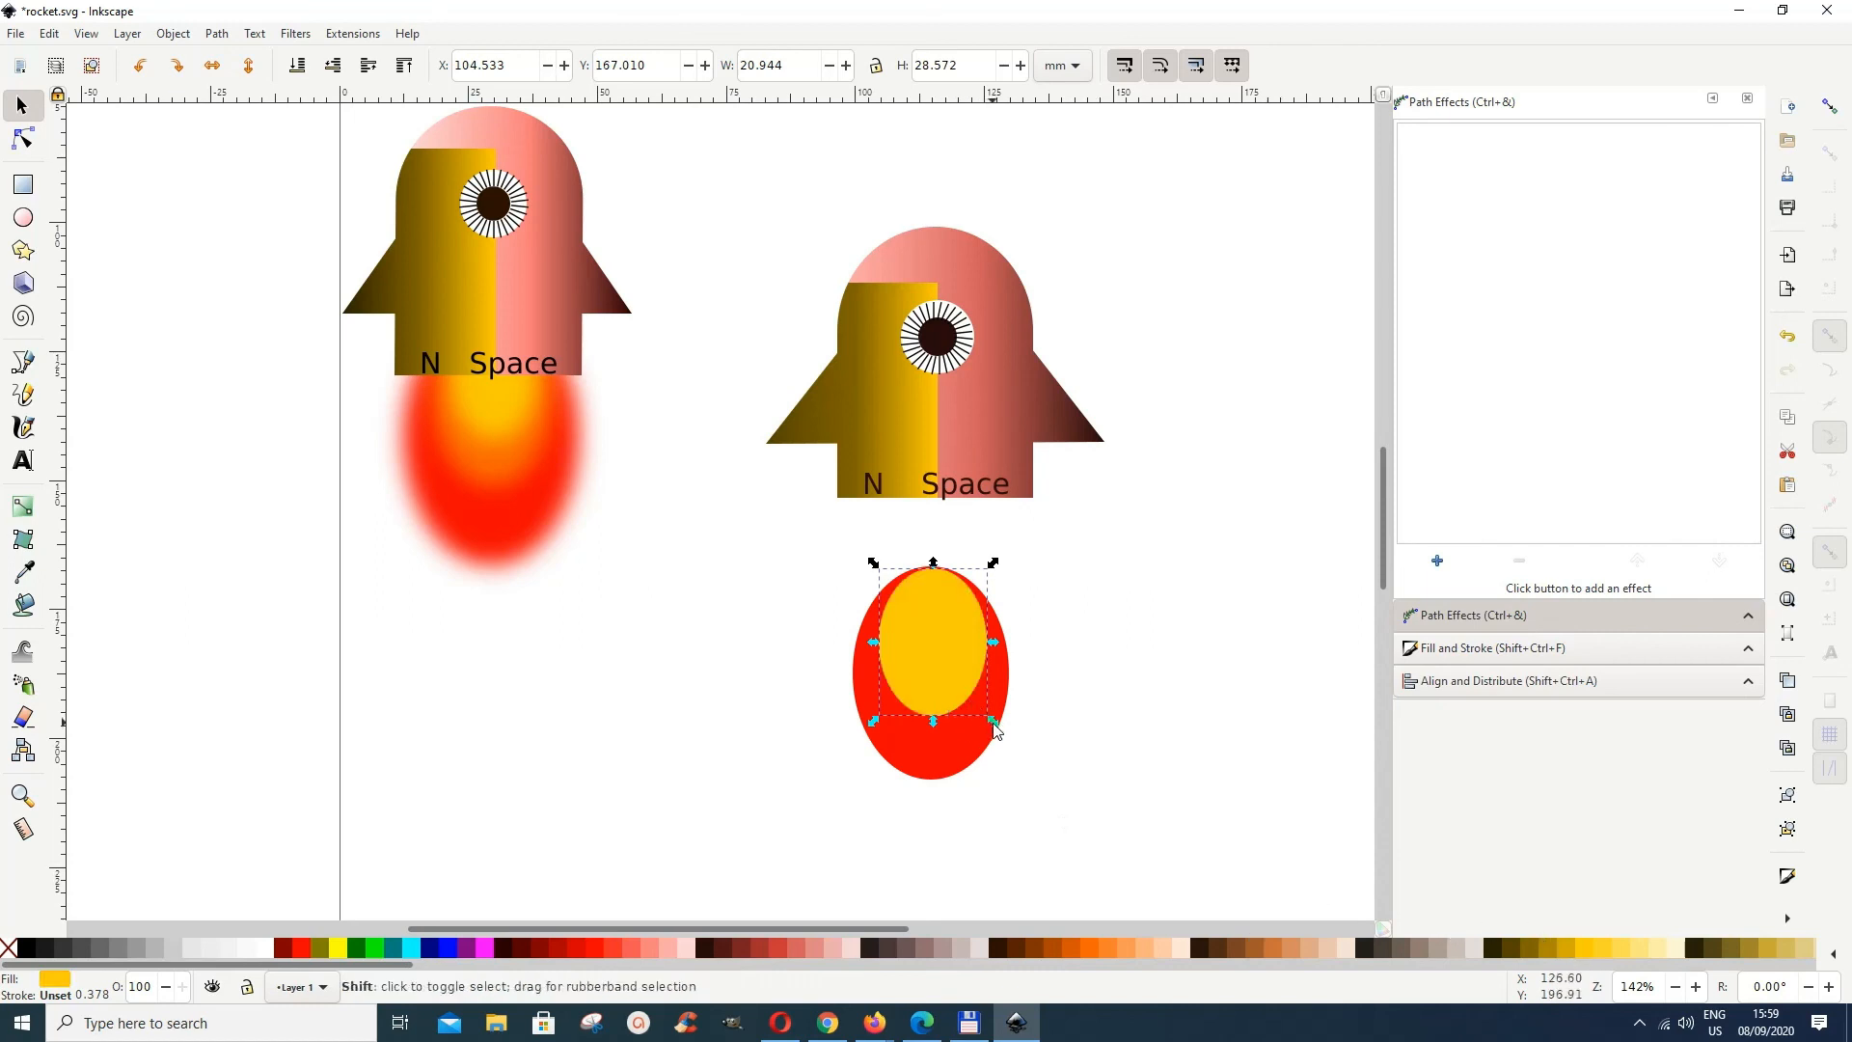
pyautogui.moveTo(995, 725); pyautogui.dragTo(981, 698)
pyautogui.moveTo(944, 617); pyautogui.dragTo(947, 594)
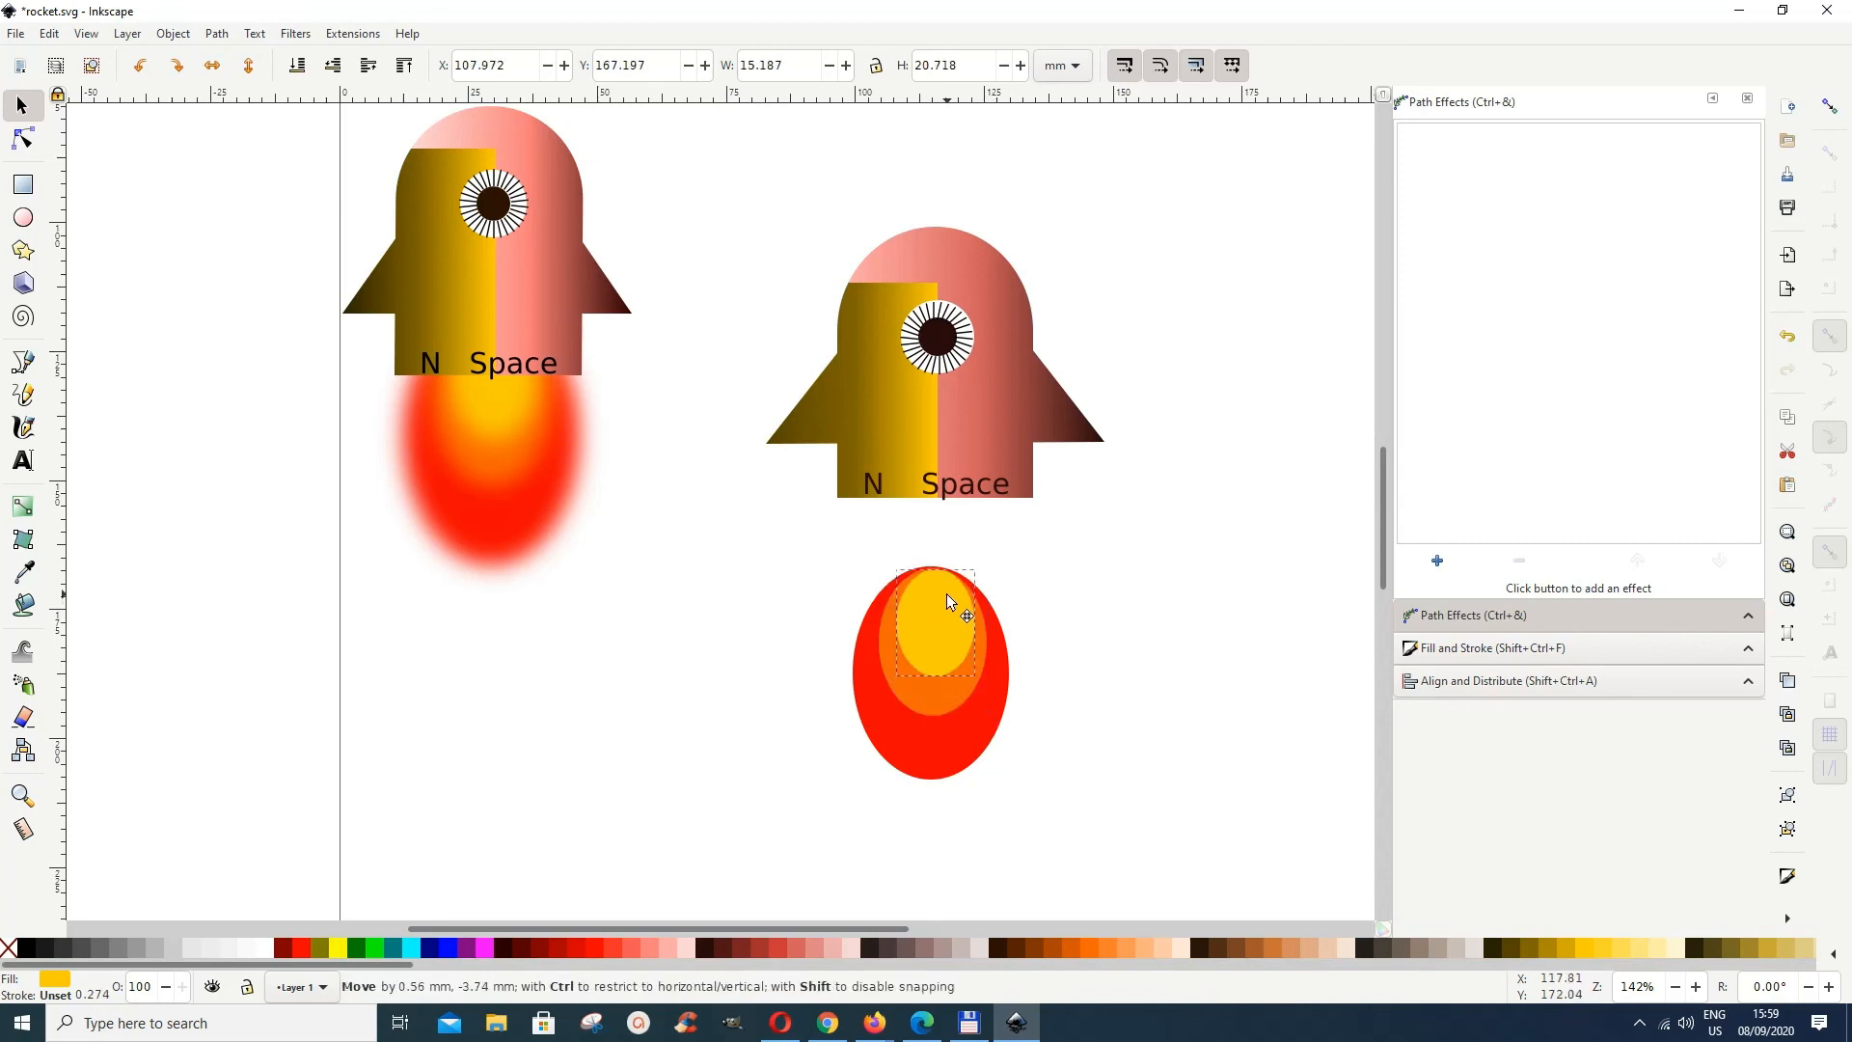
# Step: Enlarge the orange ellipse around its centre to about 22 × 30 mm and leave all ellipses deselected
pyautogui.click(961, 758)
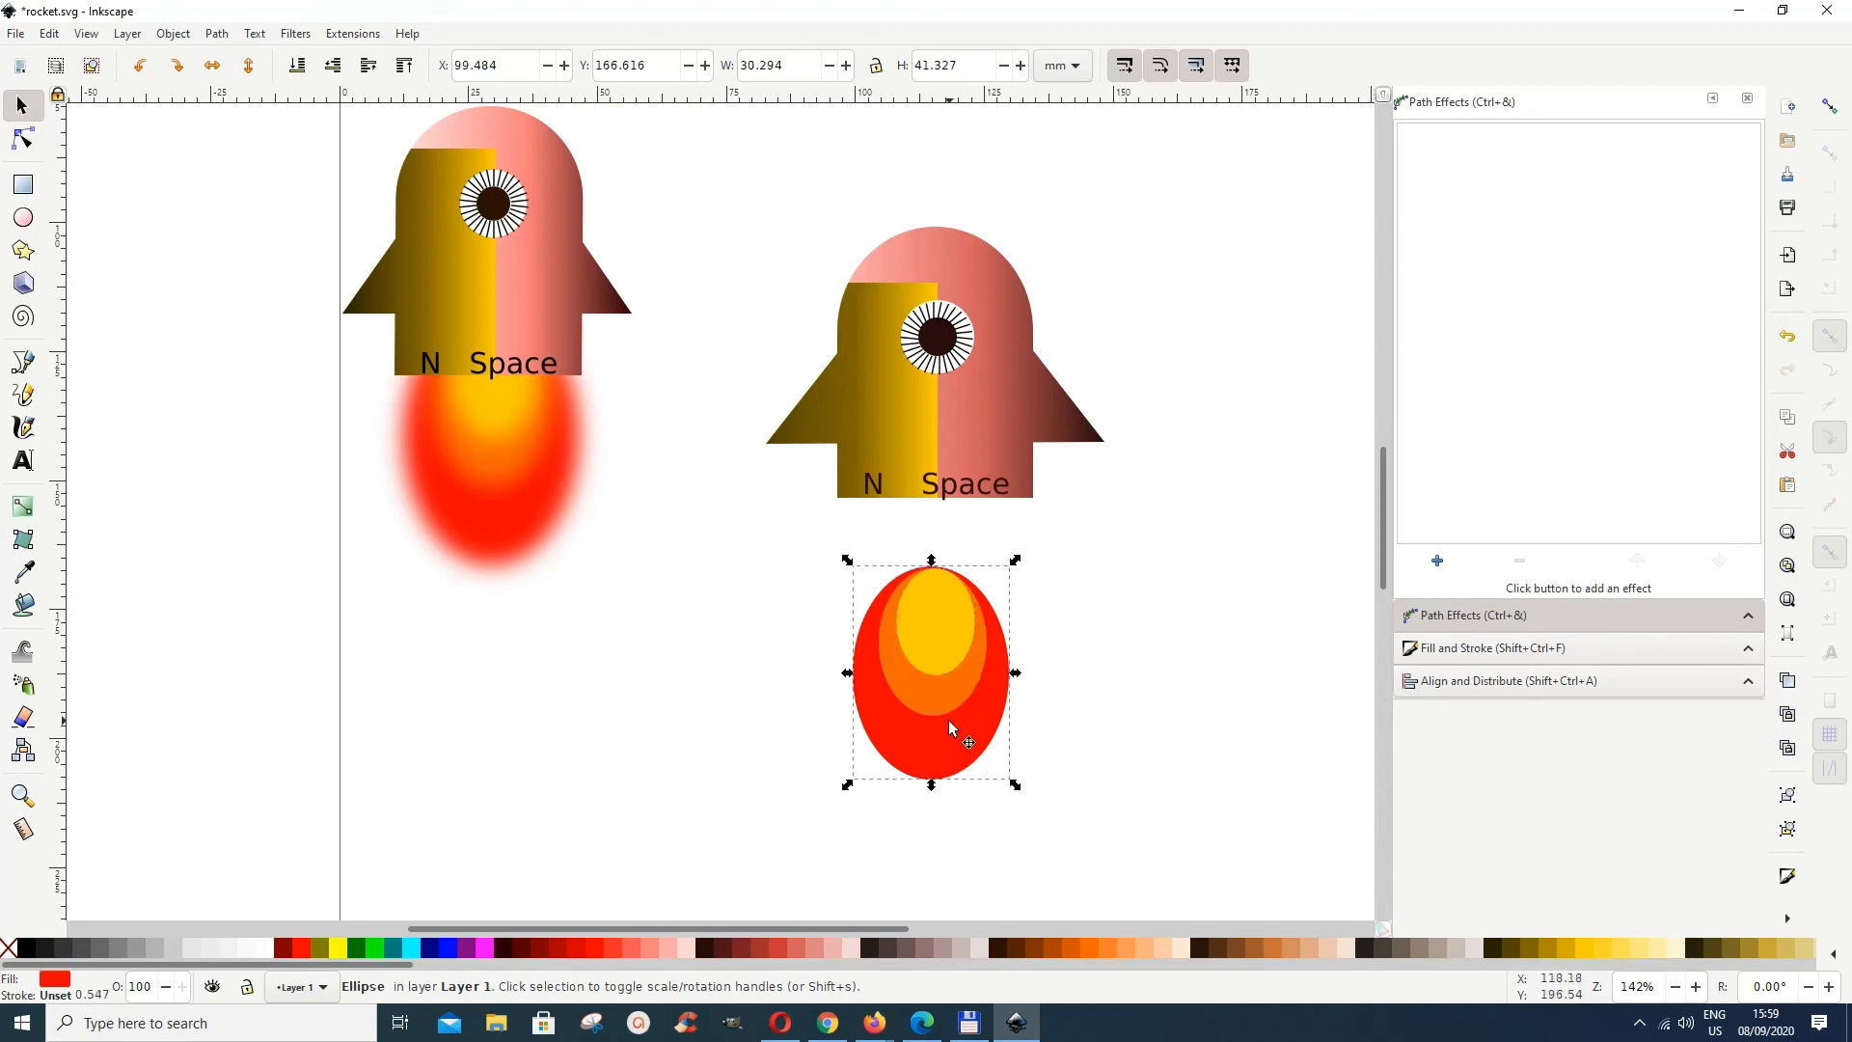
pyautogui.click(938, 703)
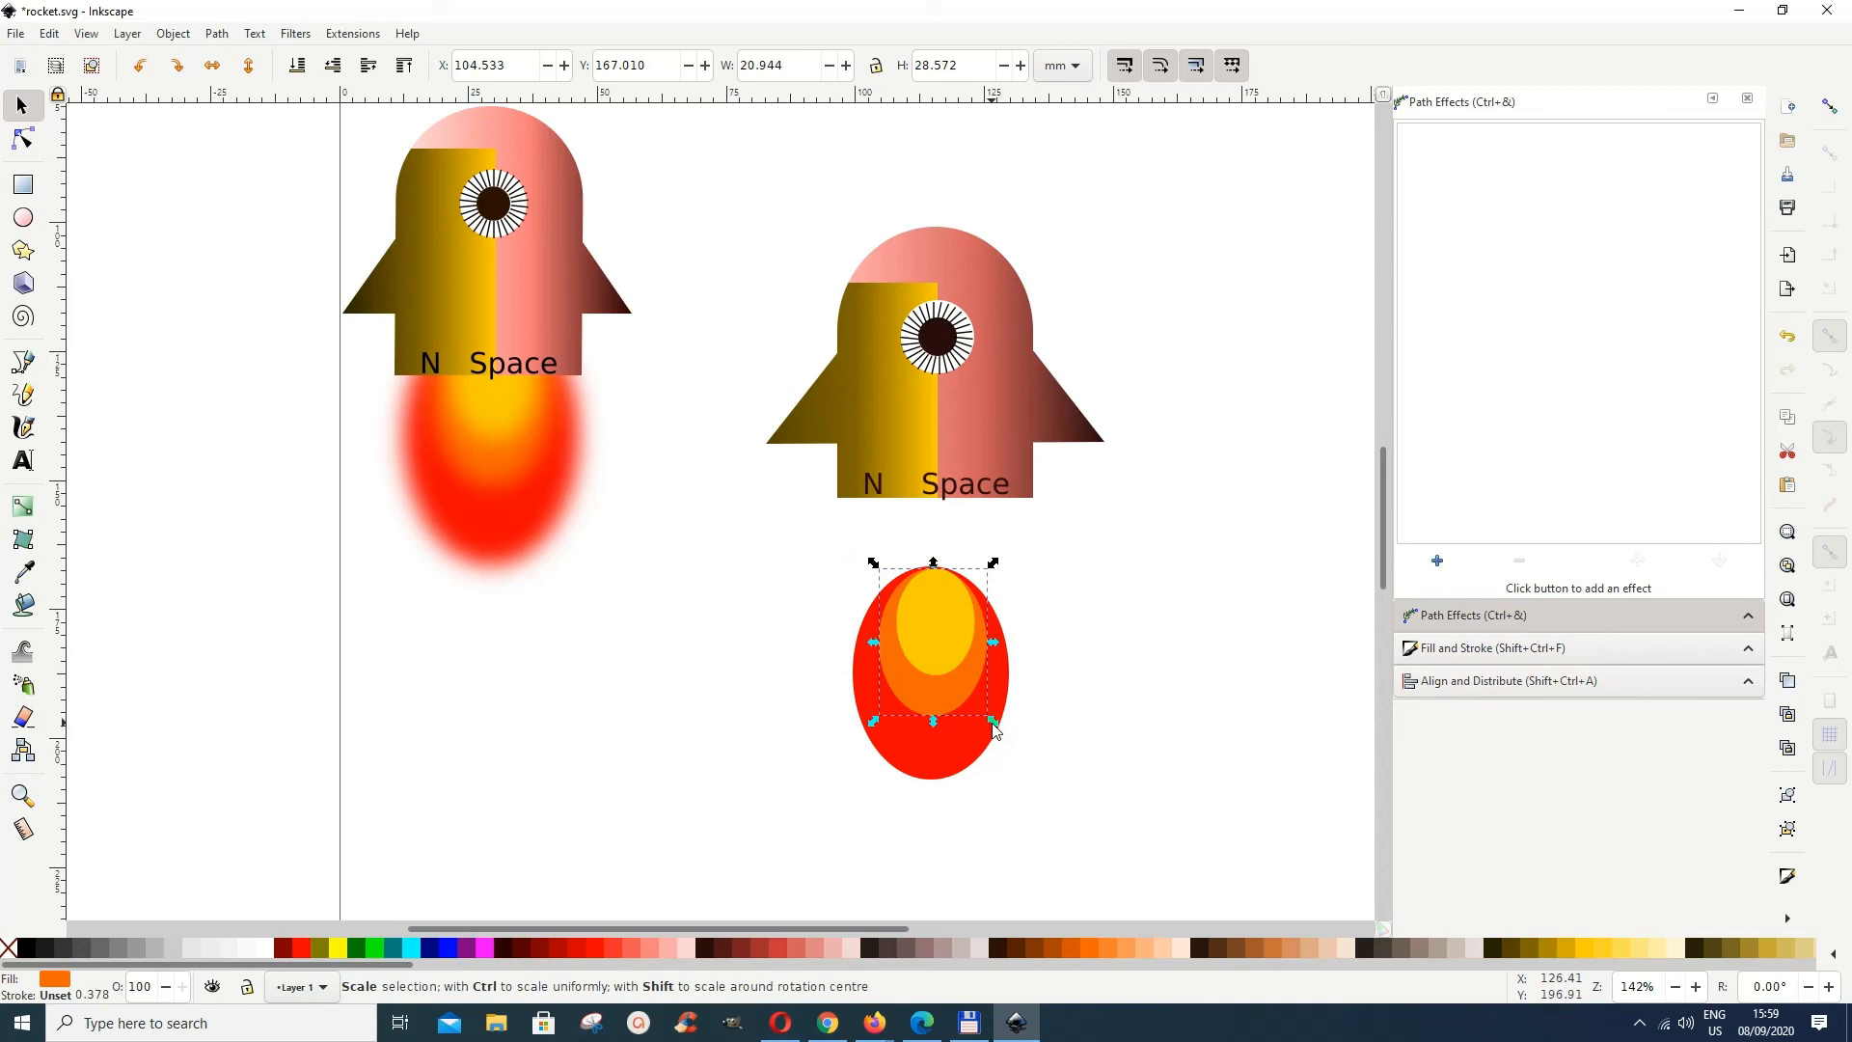
pyautogui.moveTo(994, 733); pyautogui.dragTo(999, 737)
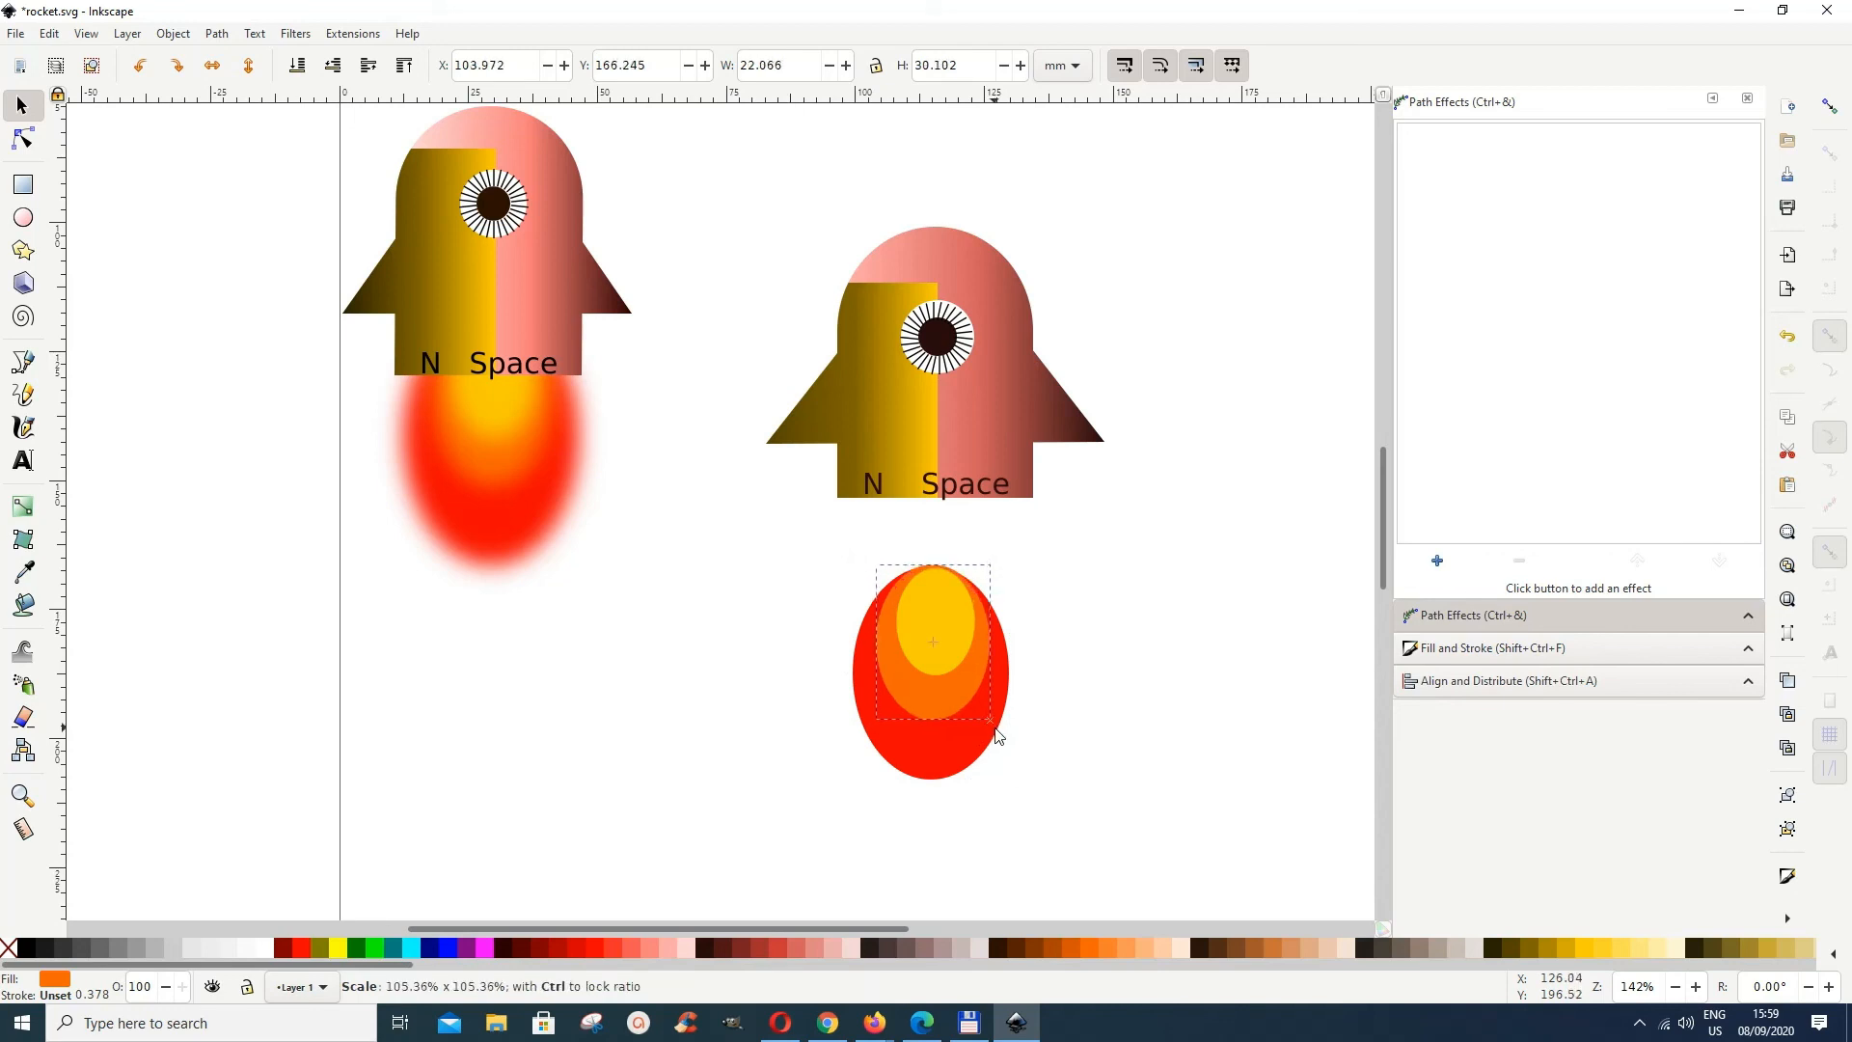
pyautogui.click(924, 621)
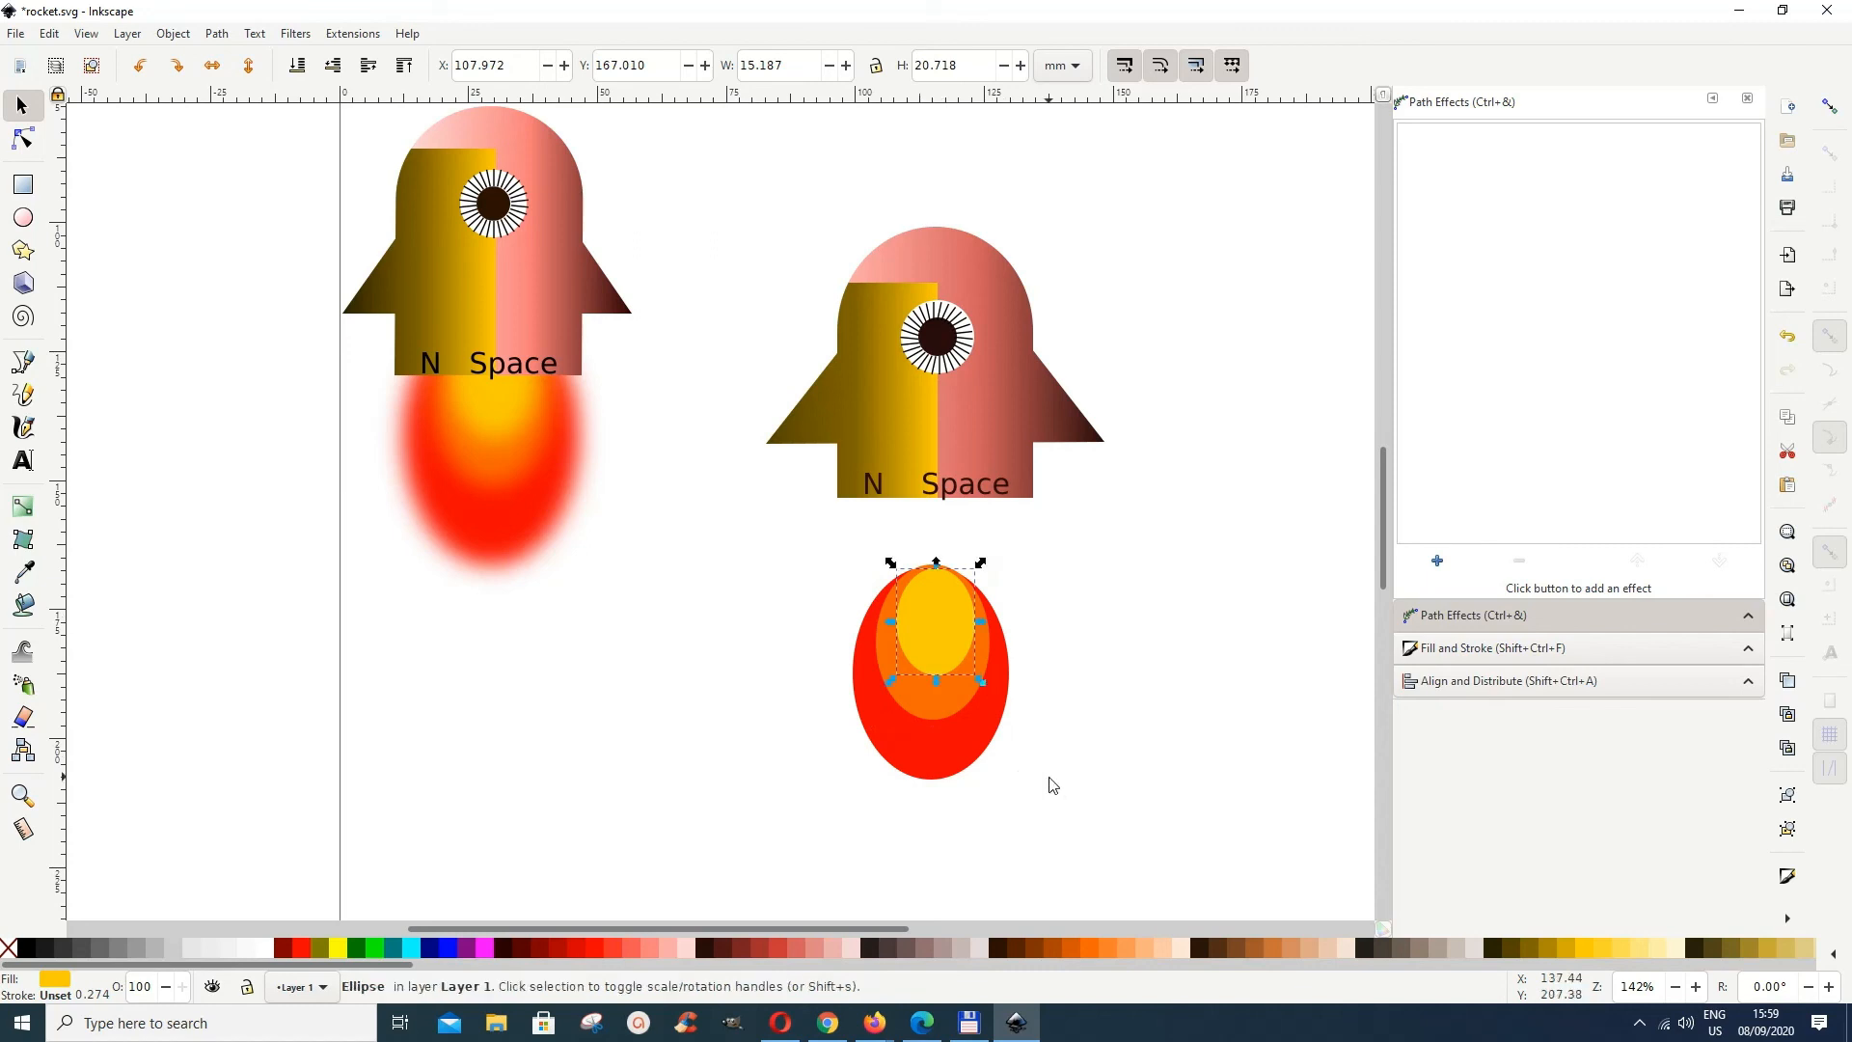
pyautogui.click(1052, 784)
# Step: Select the yellow, orange and red ellipses together and group them into one flame
pyautogui.click(952, 657)
pyautogui.keyDown('shift'); pyautogui.click(956, 703); pyautogui.keyUp('shift')
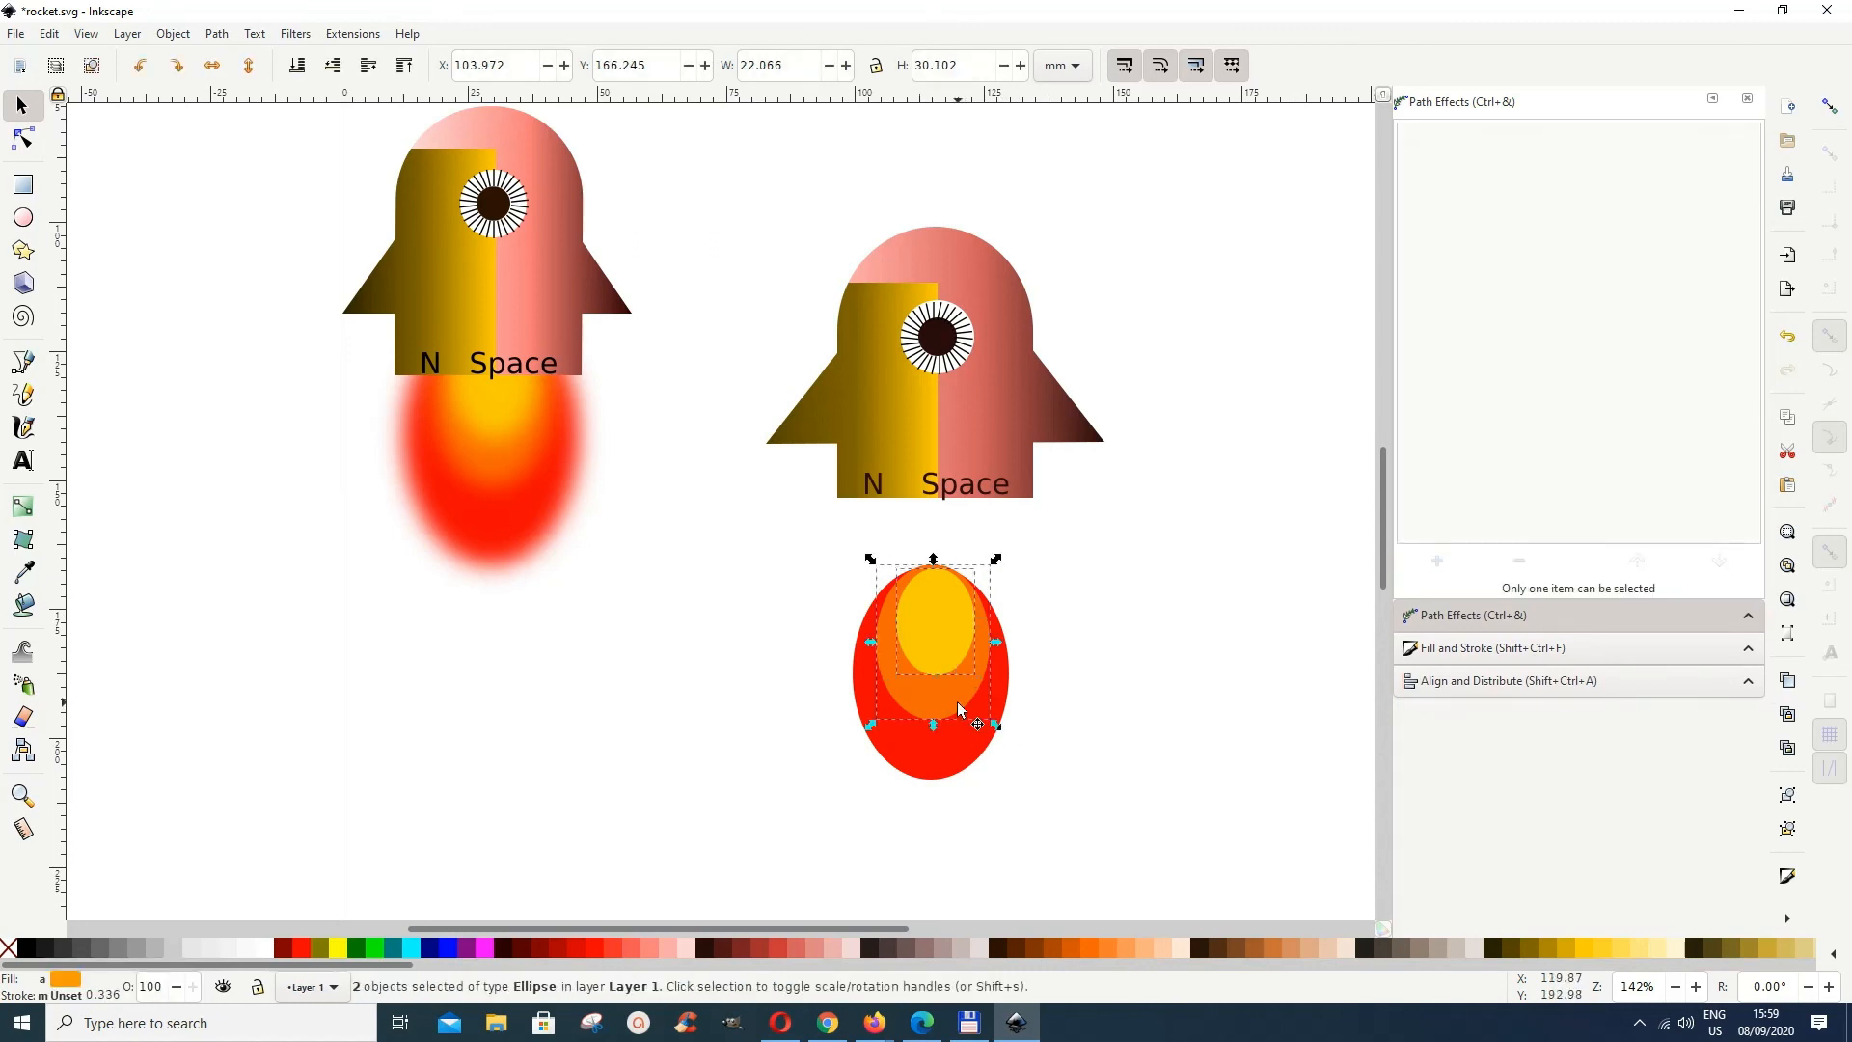
pyautogui.keyDown('shift'); pyautogui.click(957, 755); pyautogui.keyUp('shift')
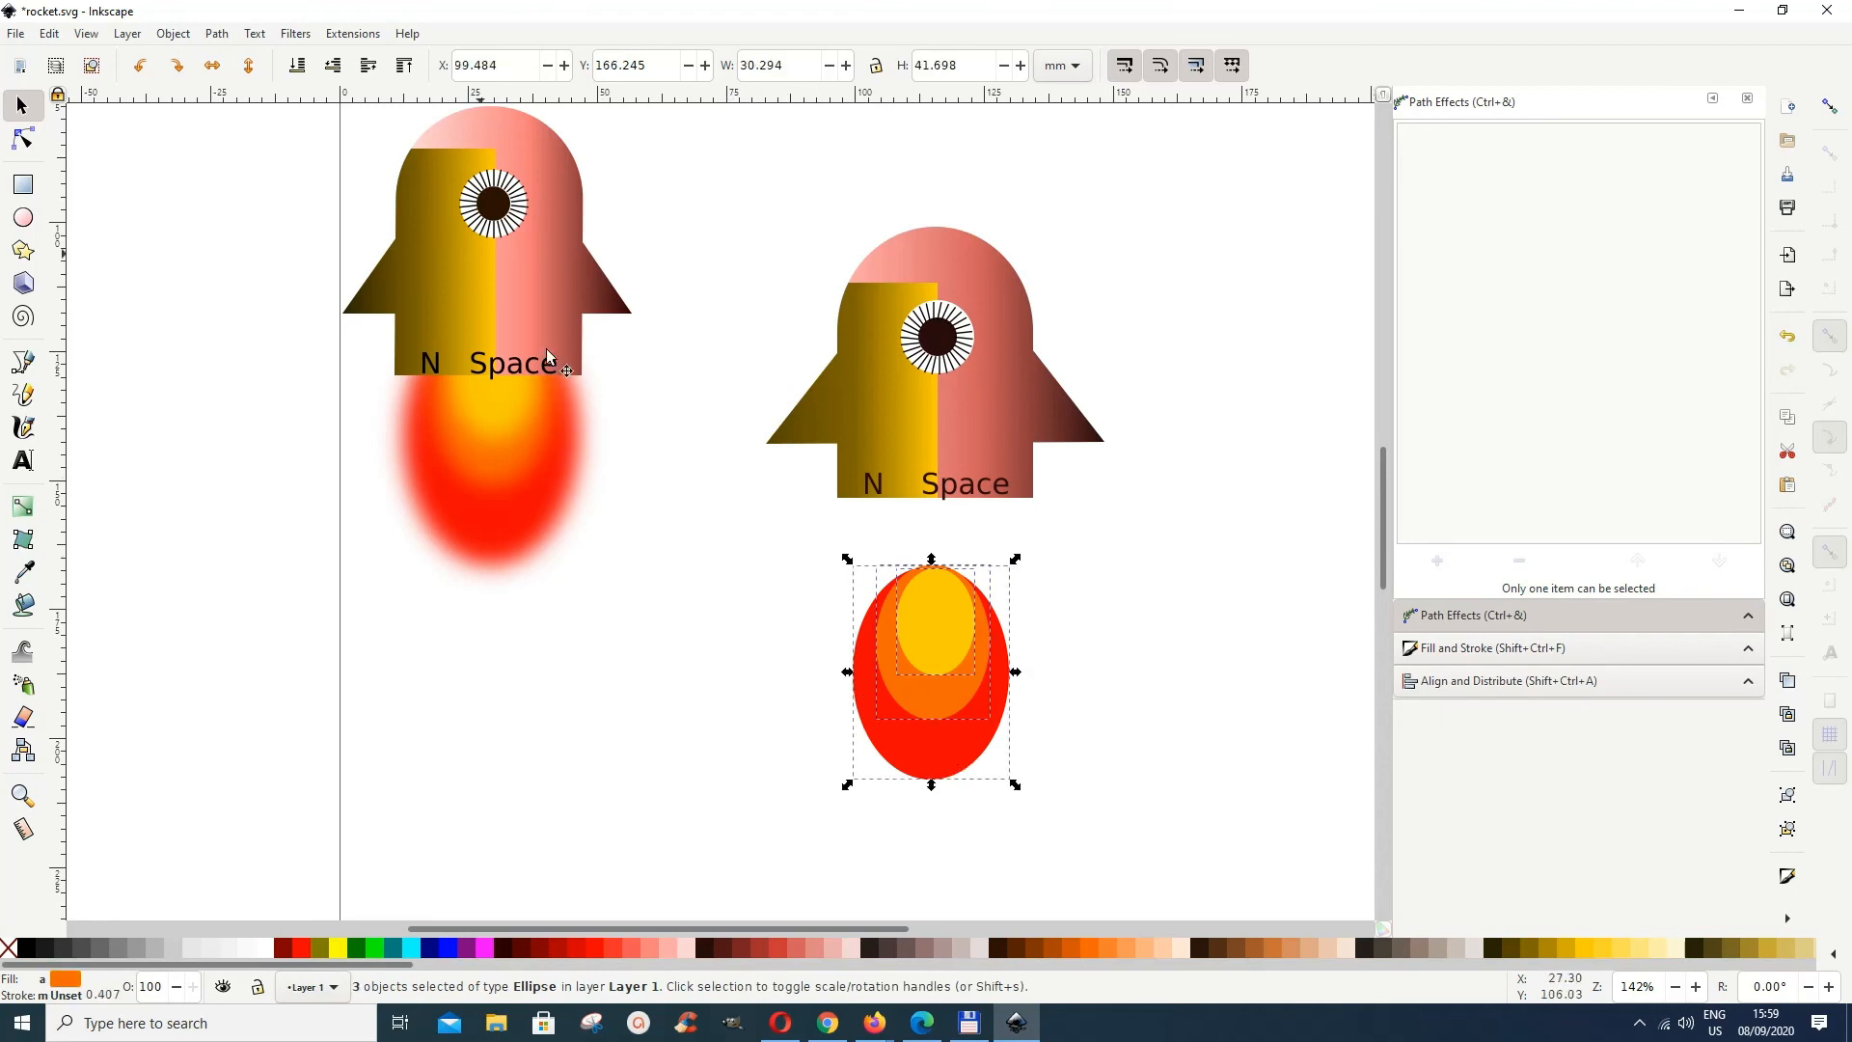
pyautogui.click(178, 36)
pyautogui.click(178, 177)
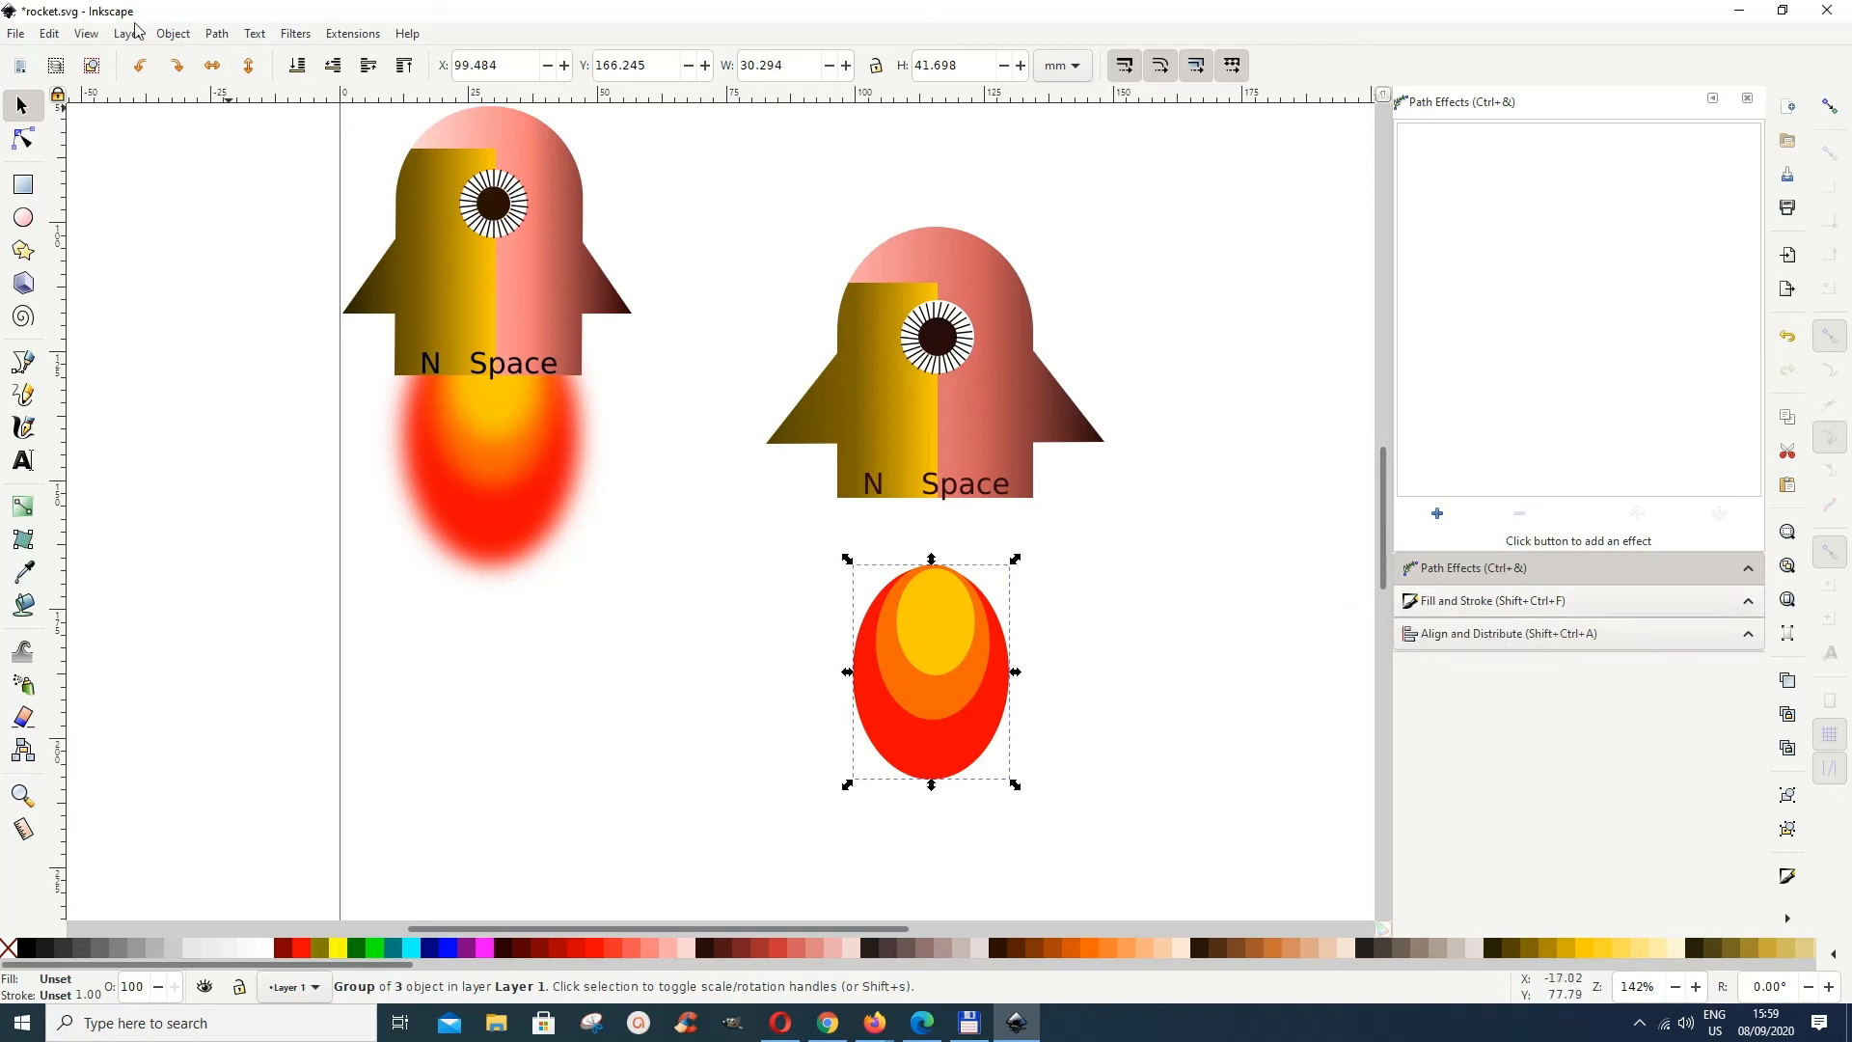
# Step: Apply a 21.6% blur to the flame group in Fill and Stroke
pyautogui.click(173, 34)
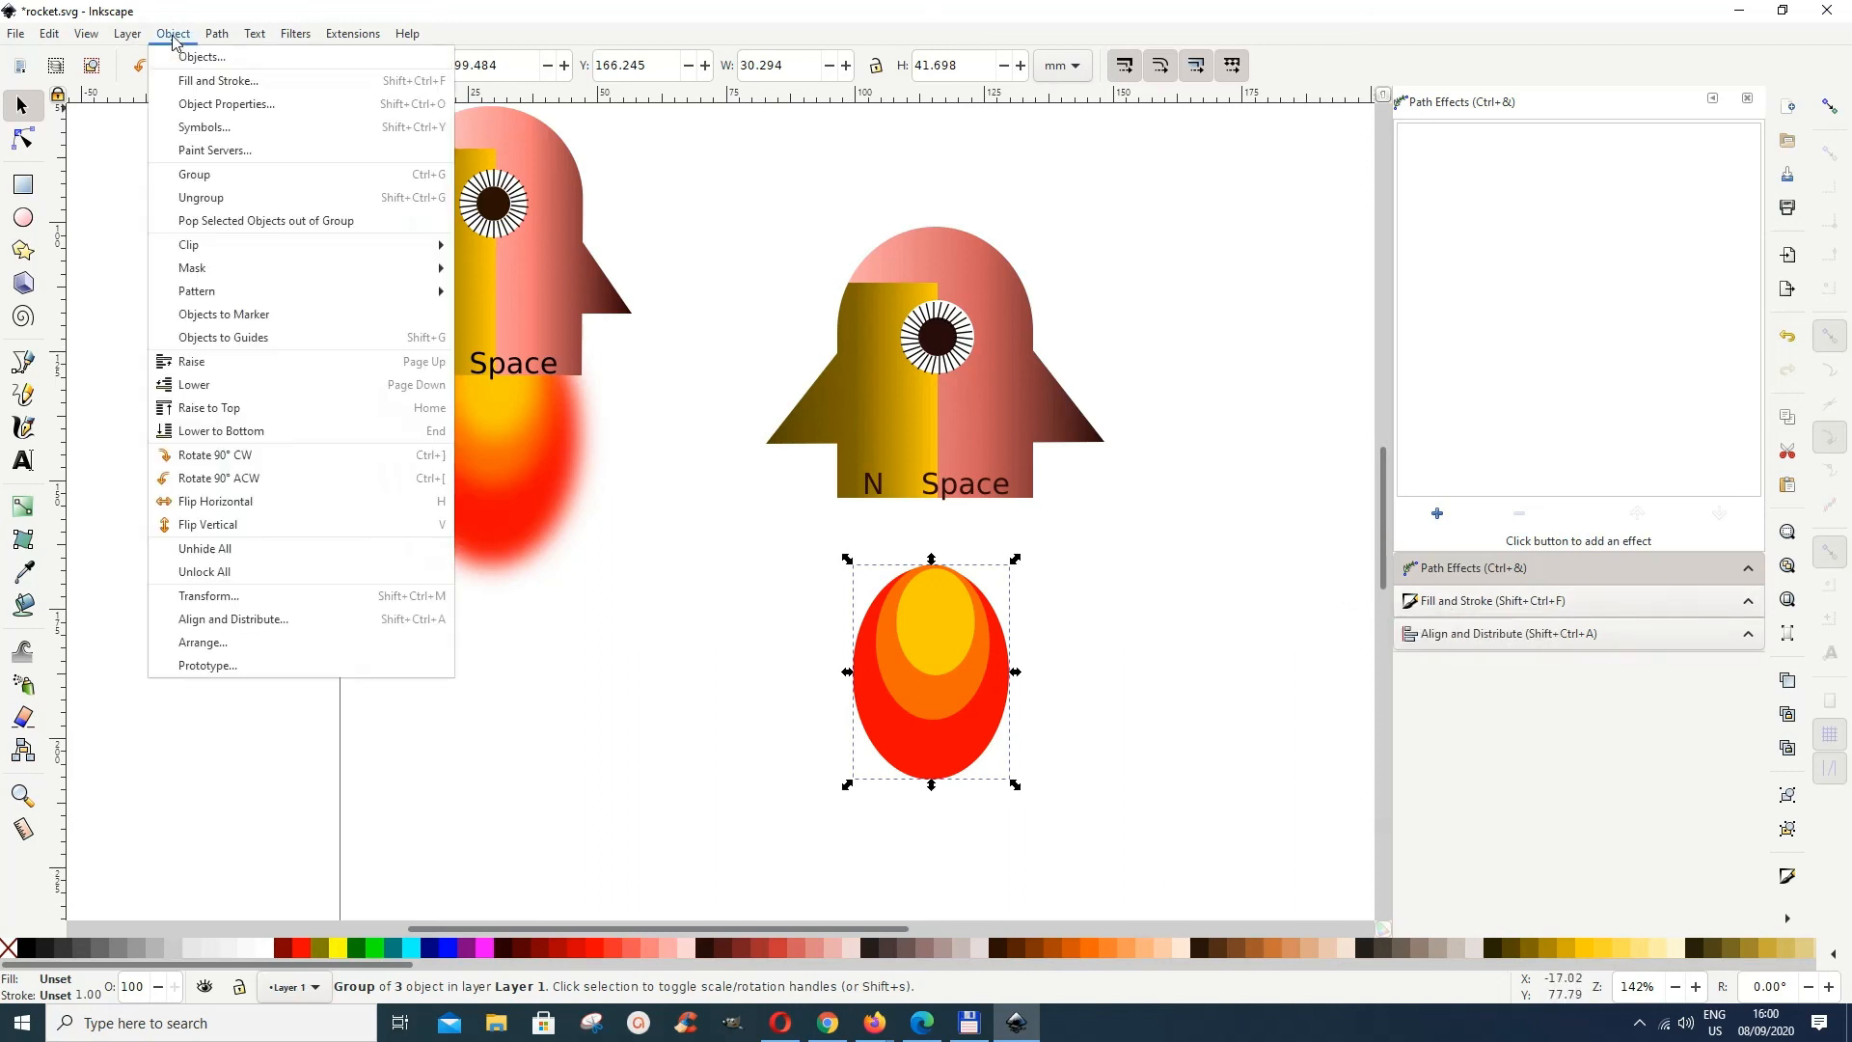
pyautogui.click(188, 84)
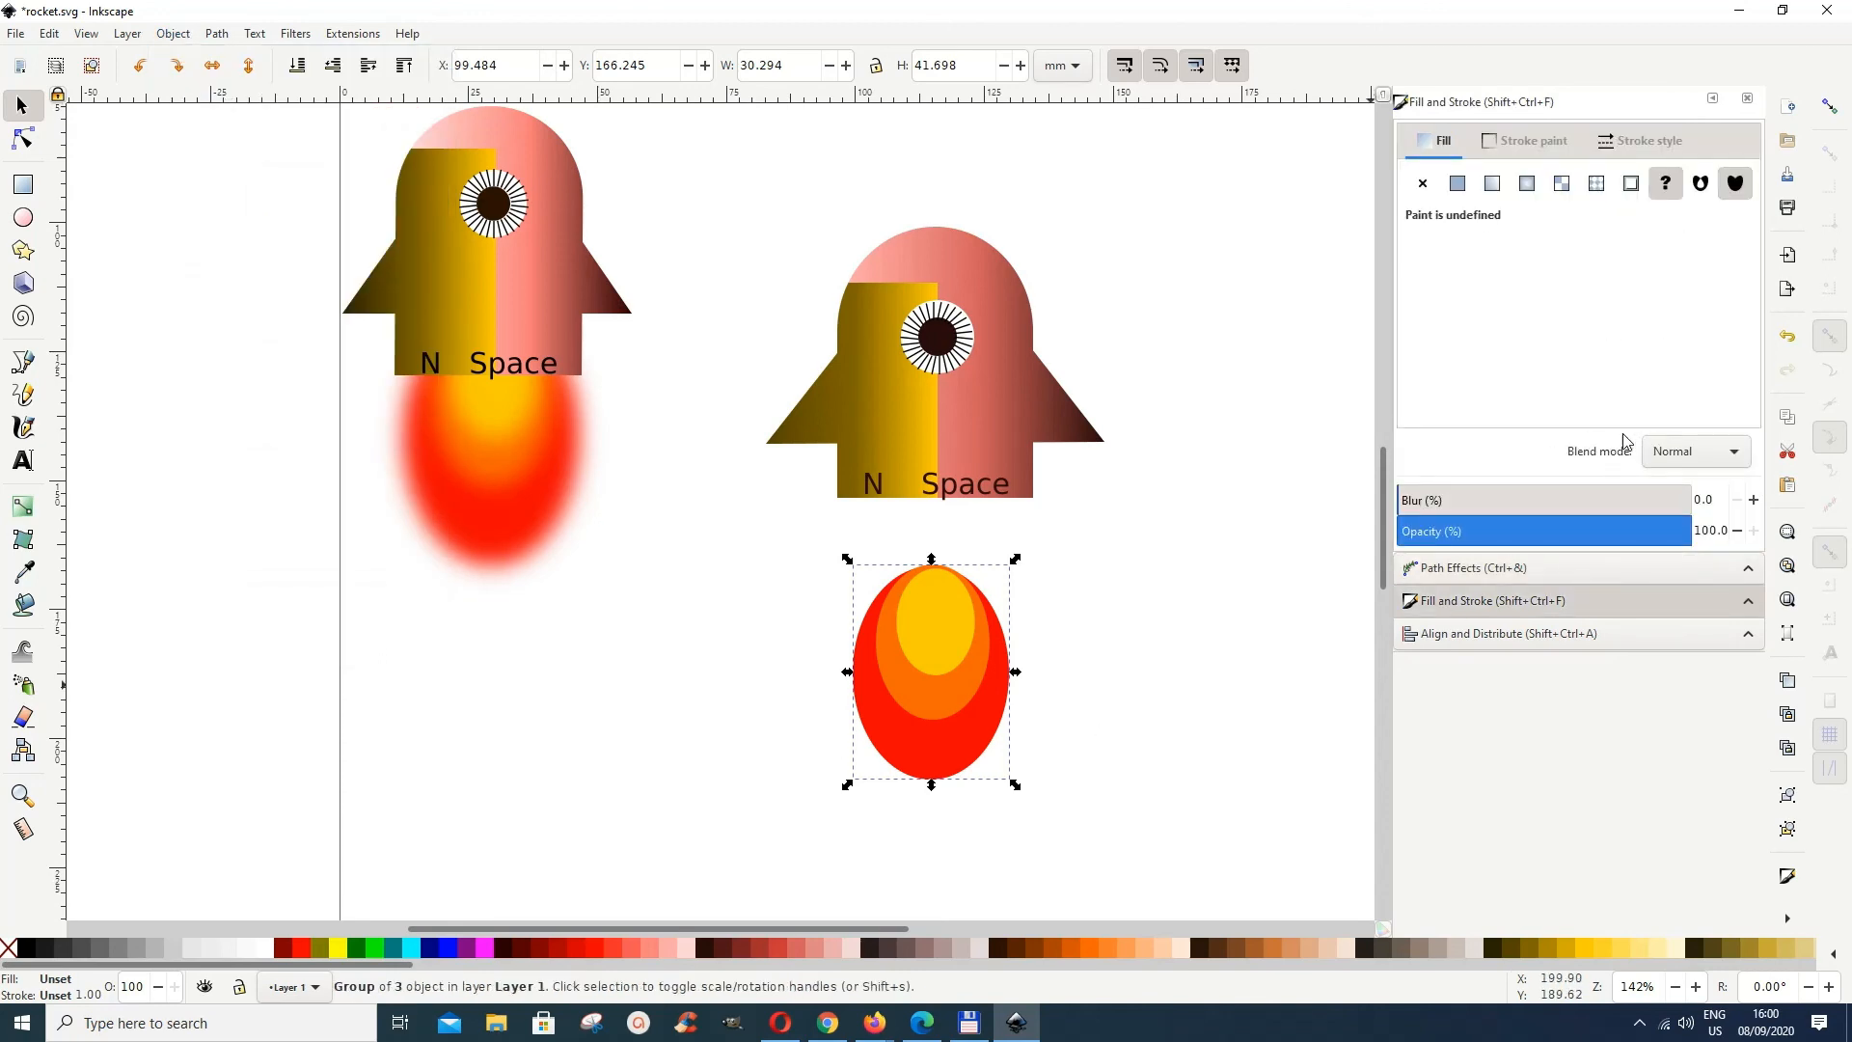
pyautogui.click(1417, 505)
pyautogui.moveTo(1422, 505); pyautogui.dragTo(1461, 501)
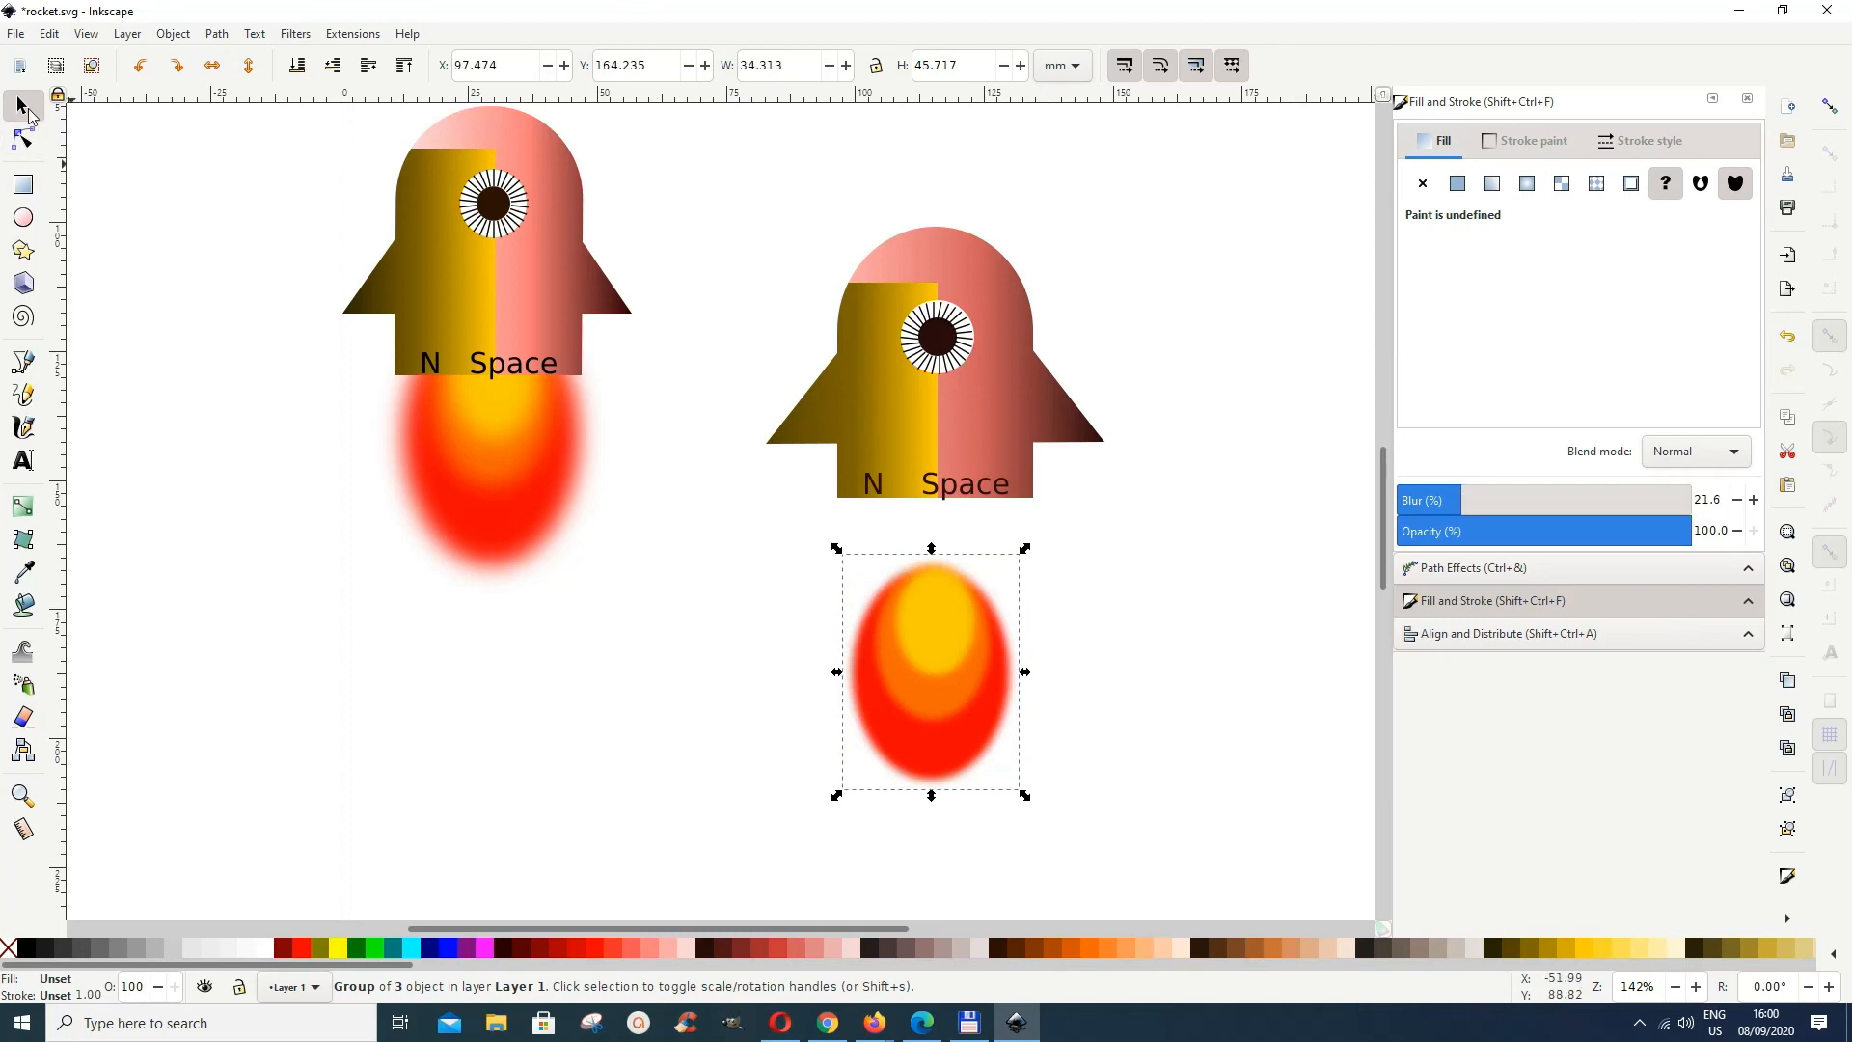
# Step: Move the flame group over the rocket's base, enlarged to about 41 × 54 mm, and lower it to the bottom behind the body
pyautogui.moveTo(918, 700); pyautogui.dragTo(929, 590)
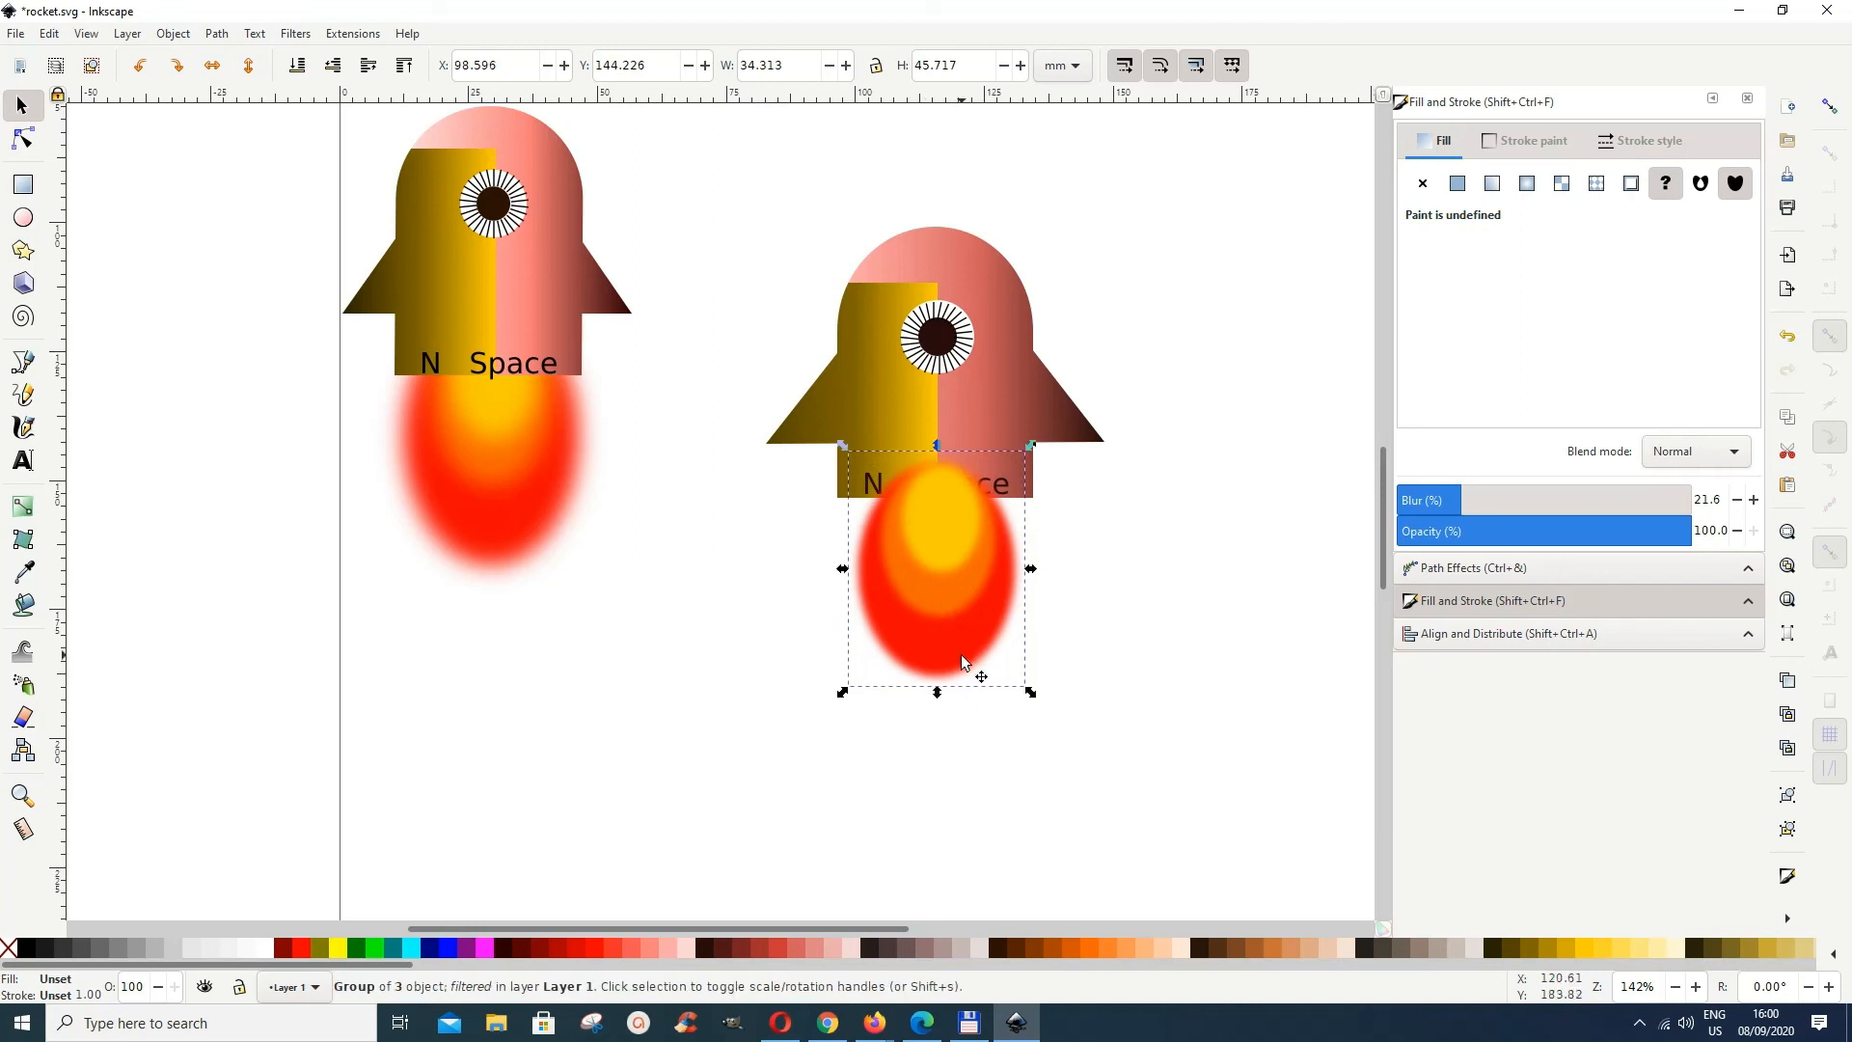
pyautogui.moveTo(940, 596)
pyautogui.mouseDown()
pyautogui.moveTo(944, 612)
pyautogui.moveTo(1047, 584)
pyautogui.moveTo(976, 606)
pyautogui.mouseUp()
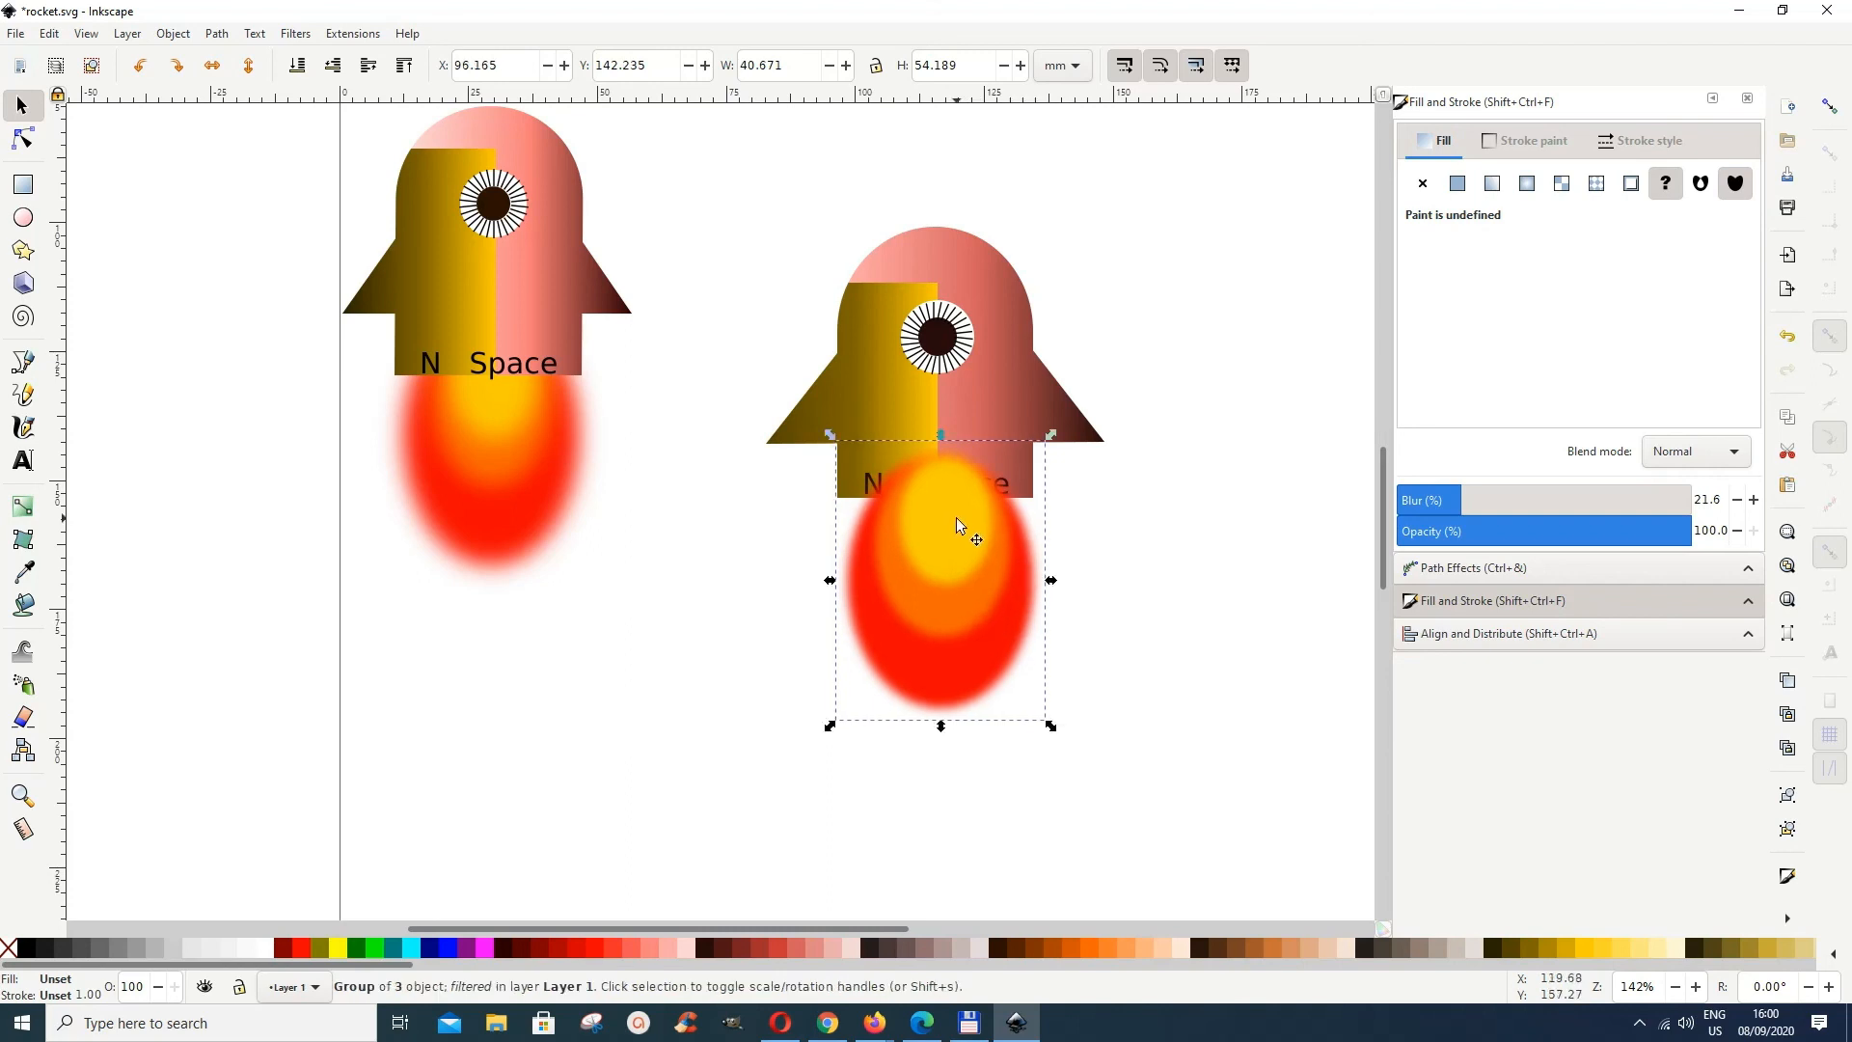
pyautogui.click(297, 64)
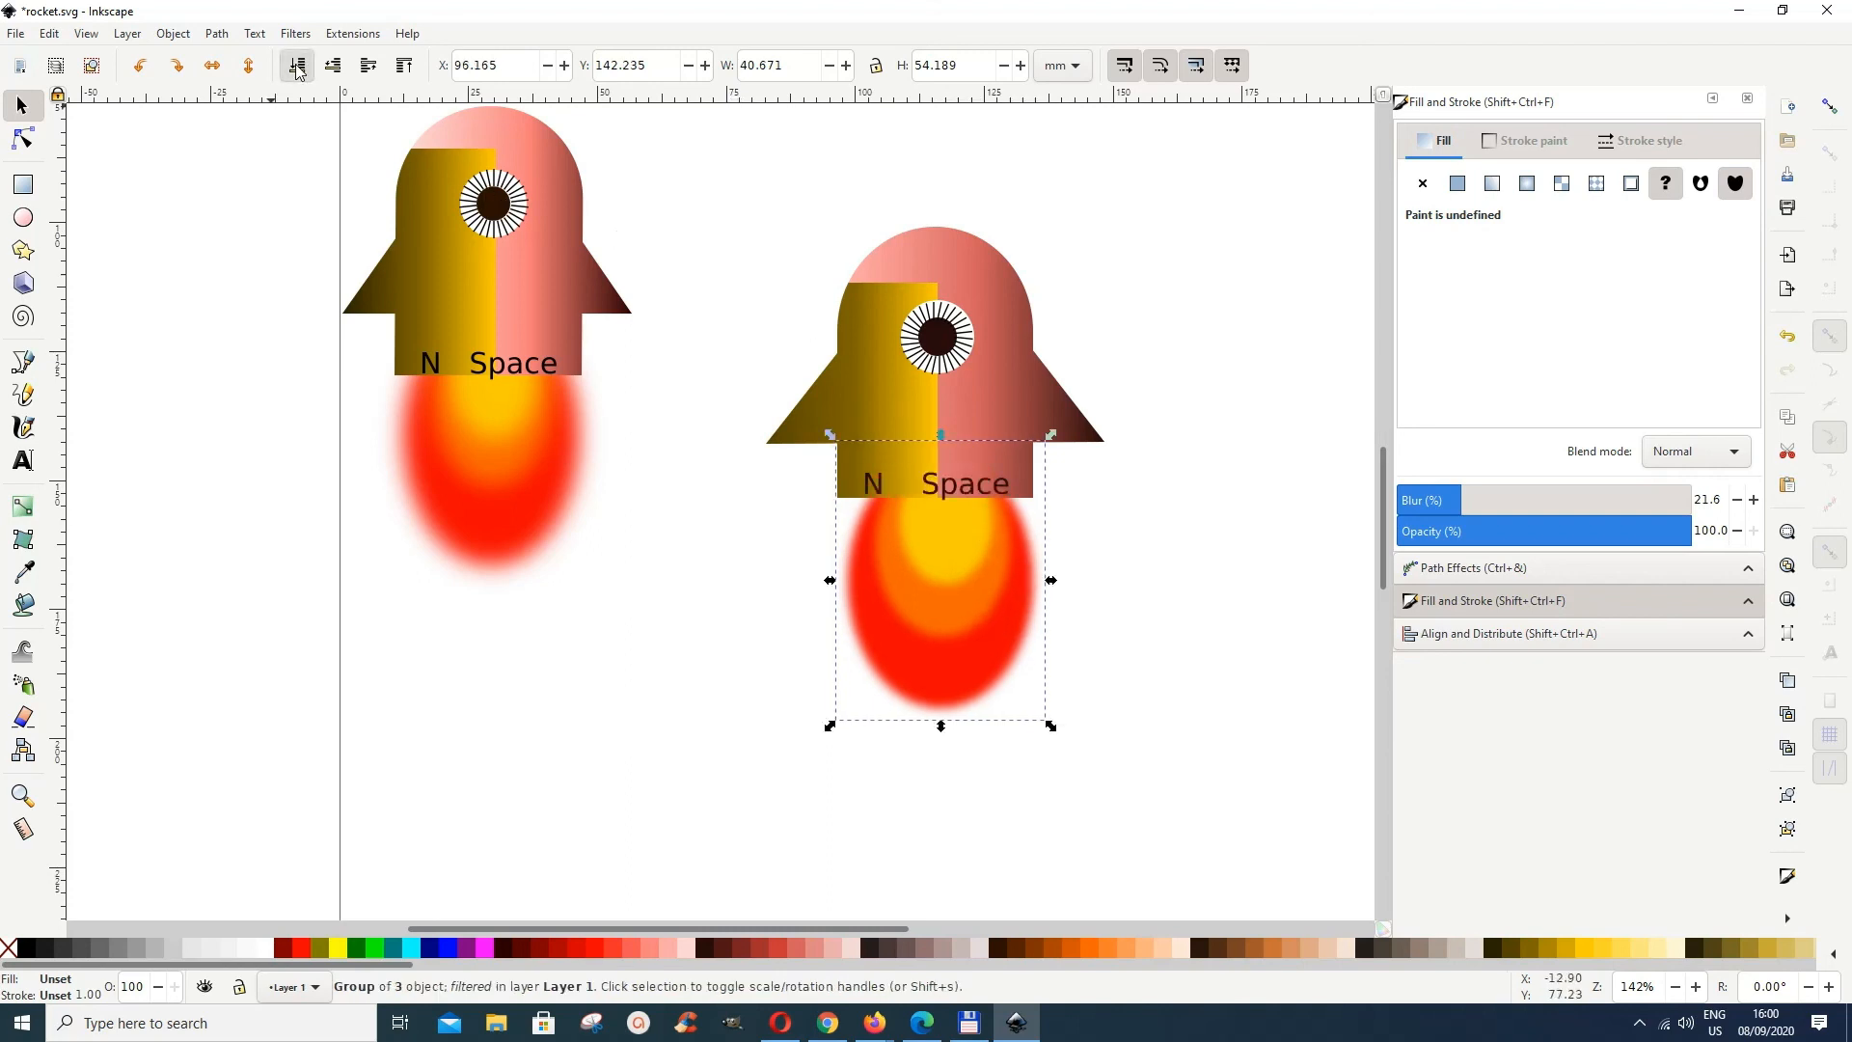
# Step: Centre the flame group higher under the rocket and shrink it proportionally to about 37 × 50 mm
pyautogui.moveTo(952, 577); pyautogui.dragTo(945, 554)
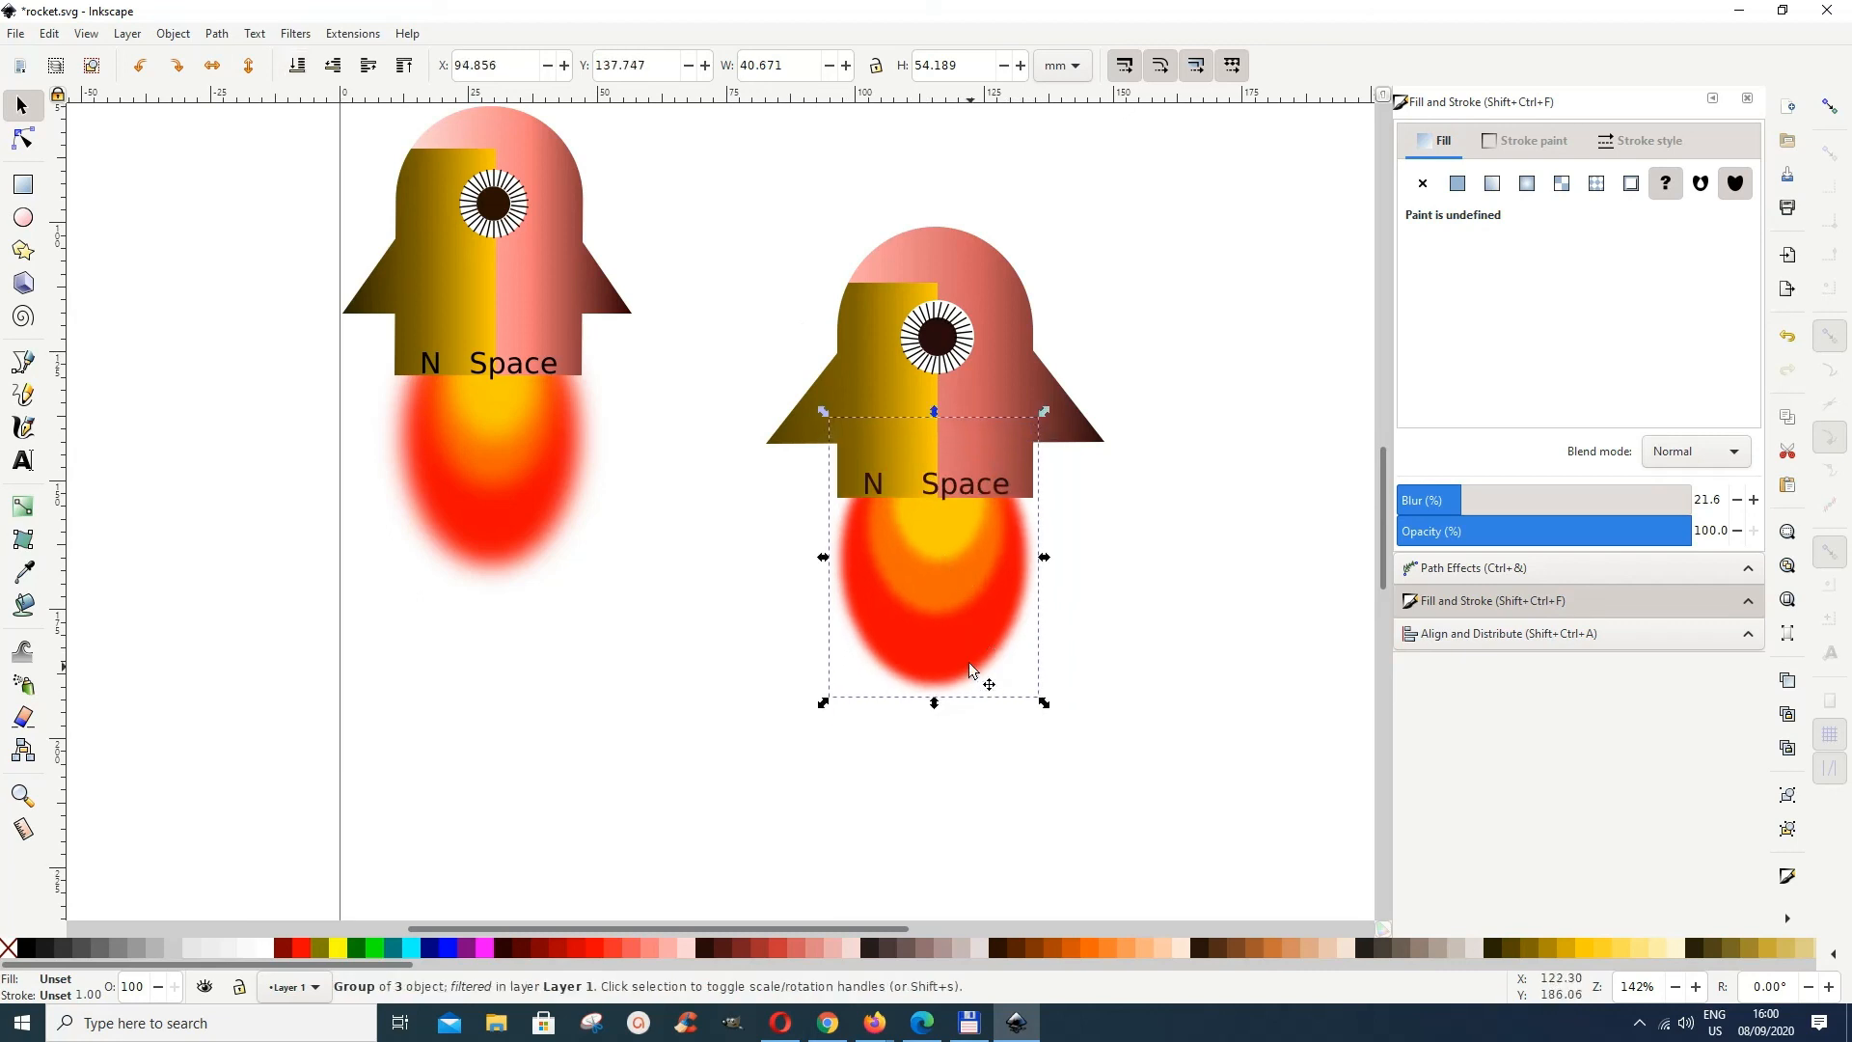
pyautogui.moveTo(971, 657); pyautogui.dragTo(973, 644)
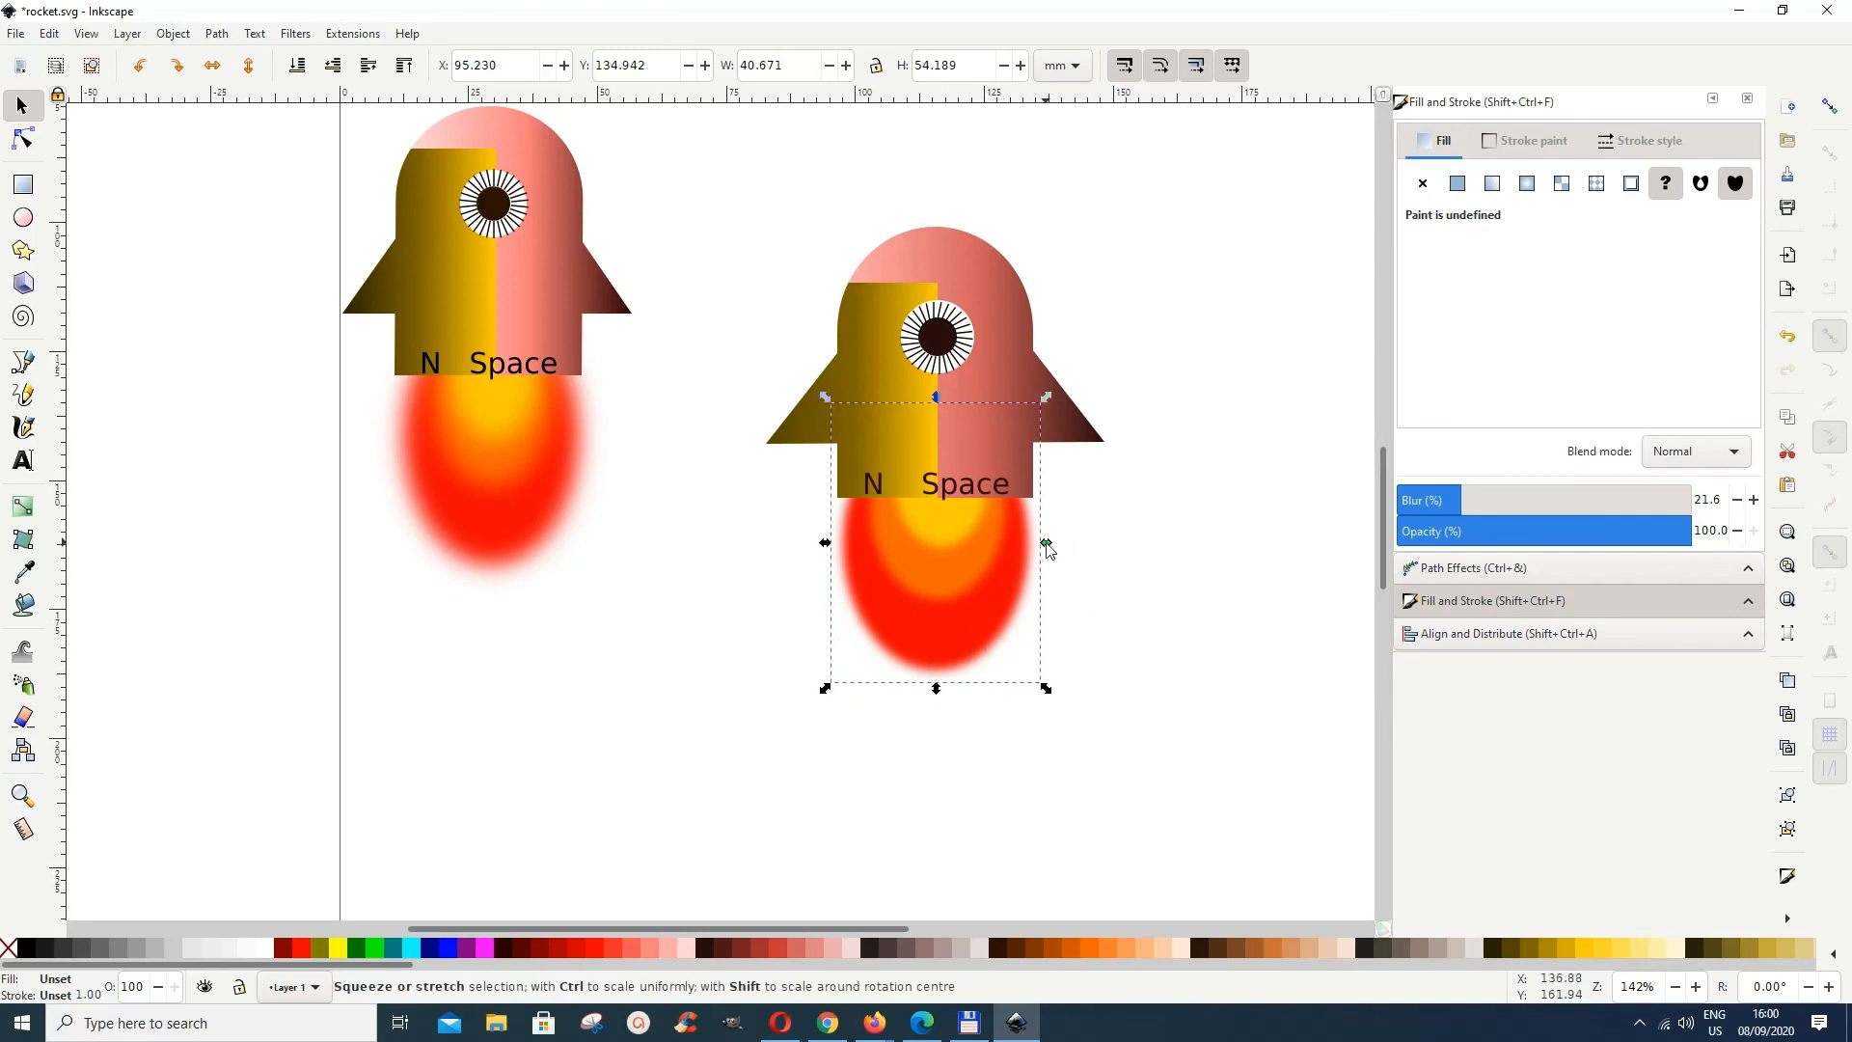
pyautogui.moveTo(1047, 545); pyautogui.dragTo(1039, 550)
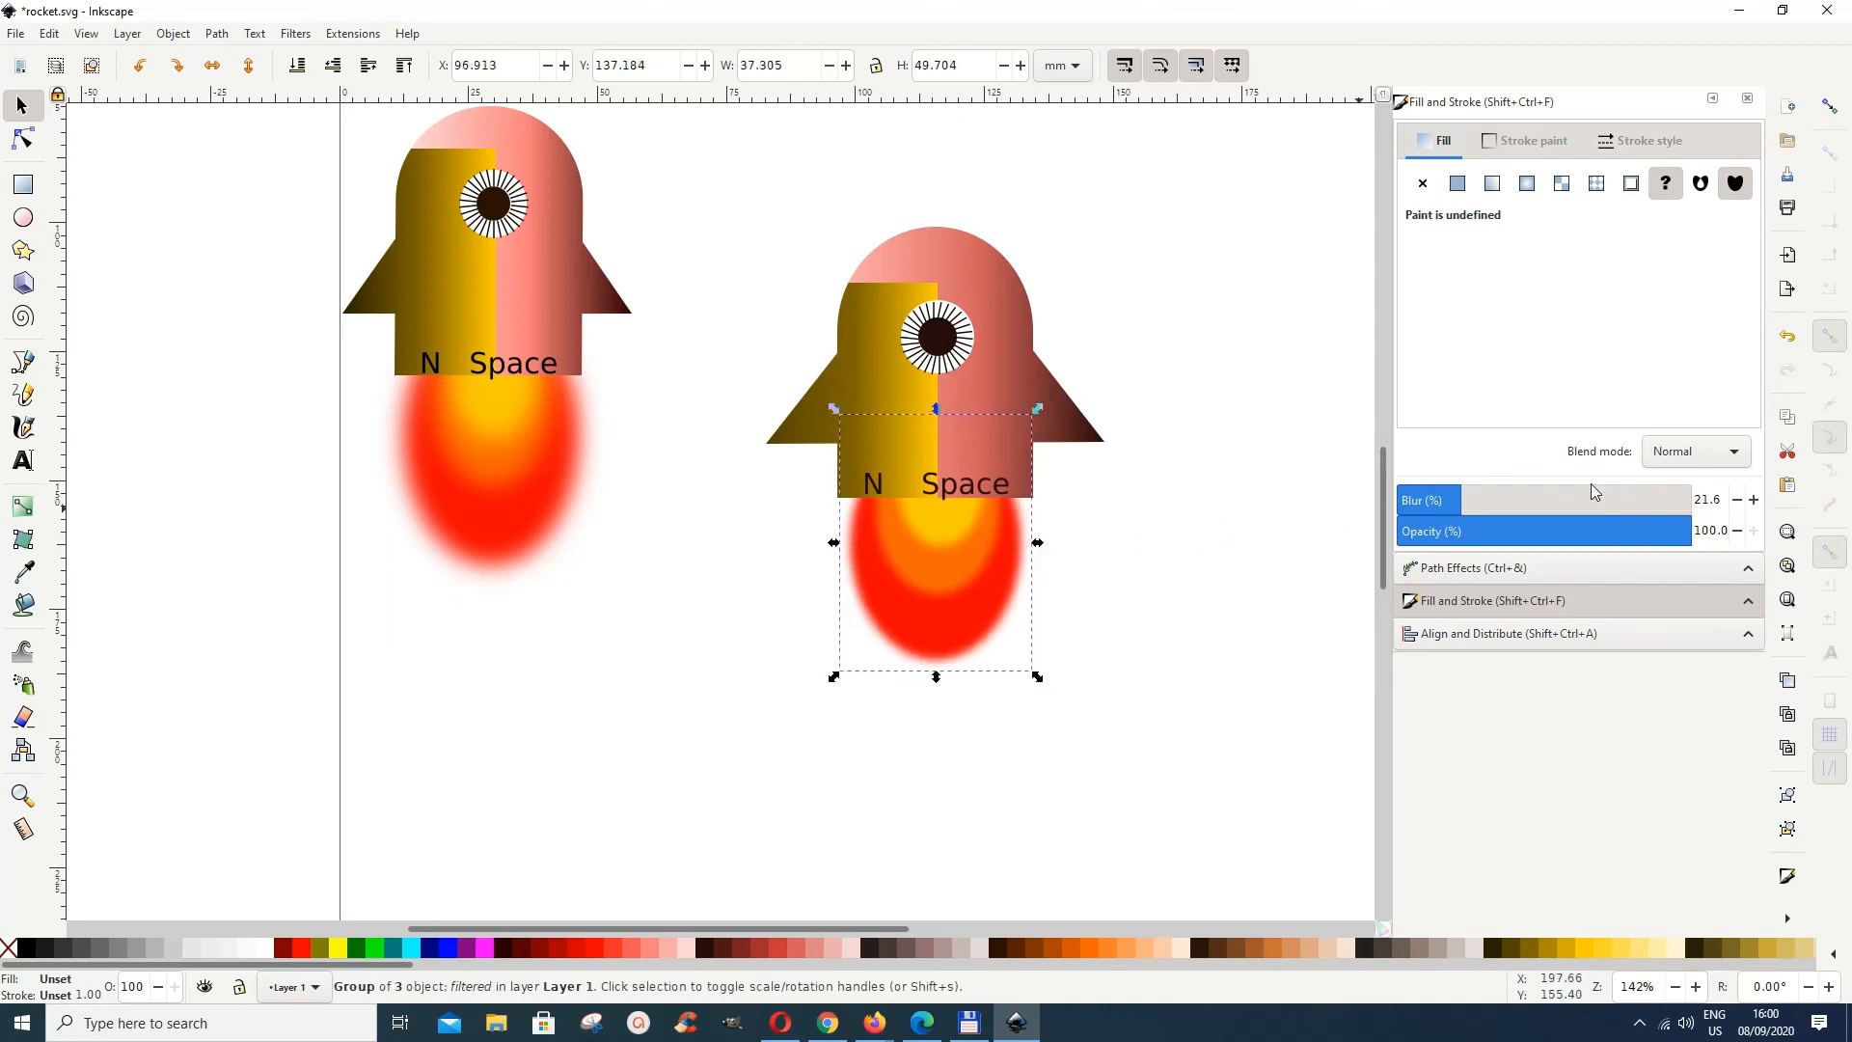
# Step: Increase the flame group's blur to slightly above 27.5% and deselect it
pyautogui.click(1477, 496)
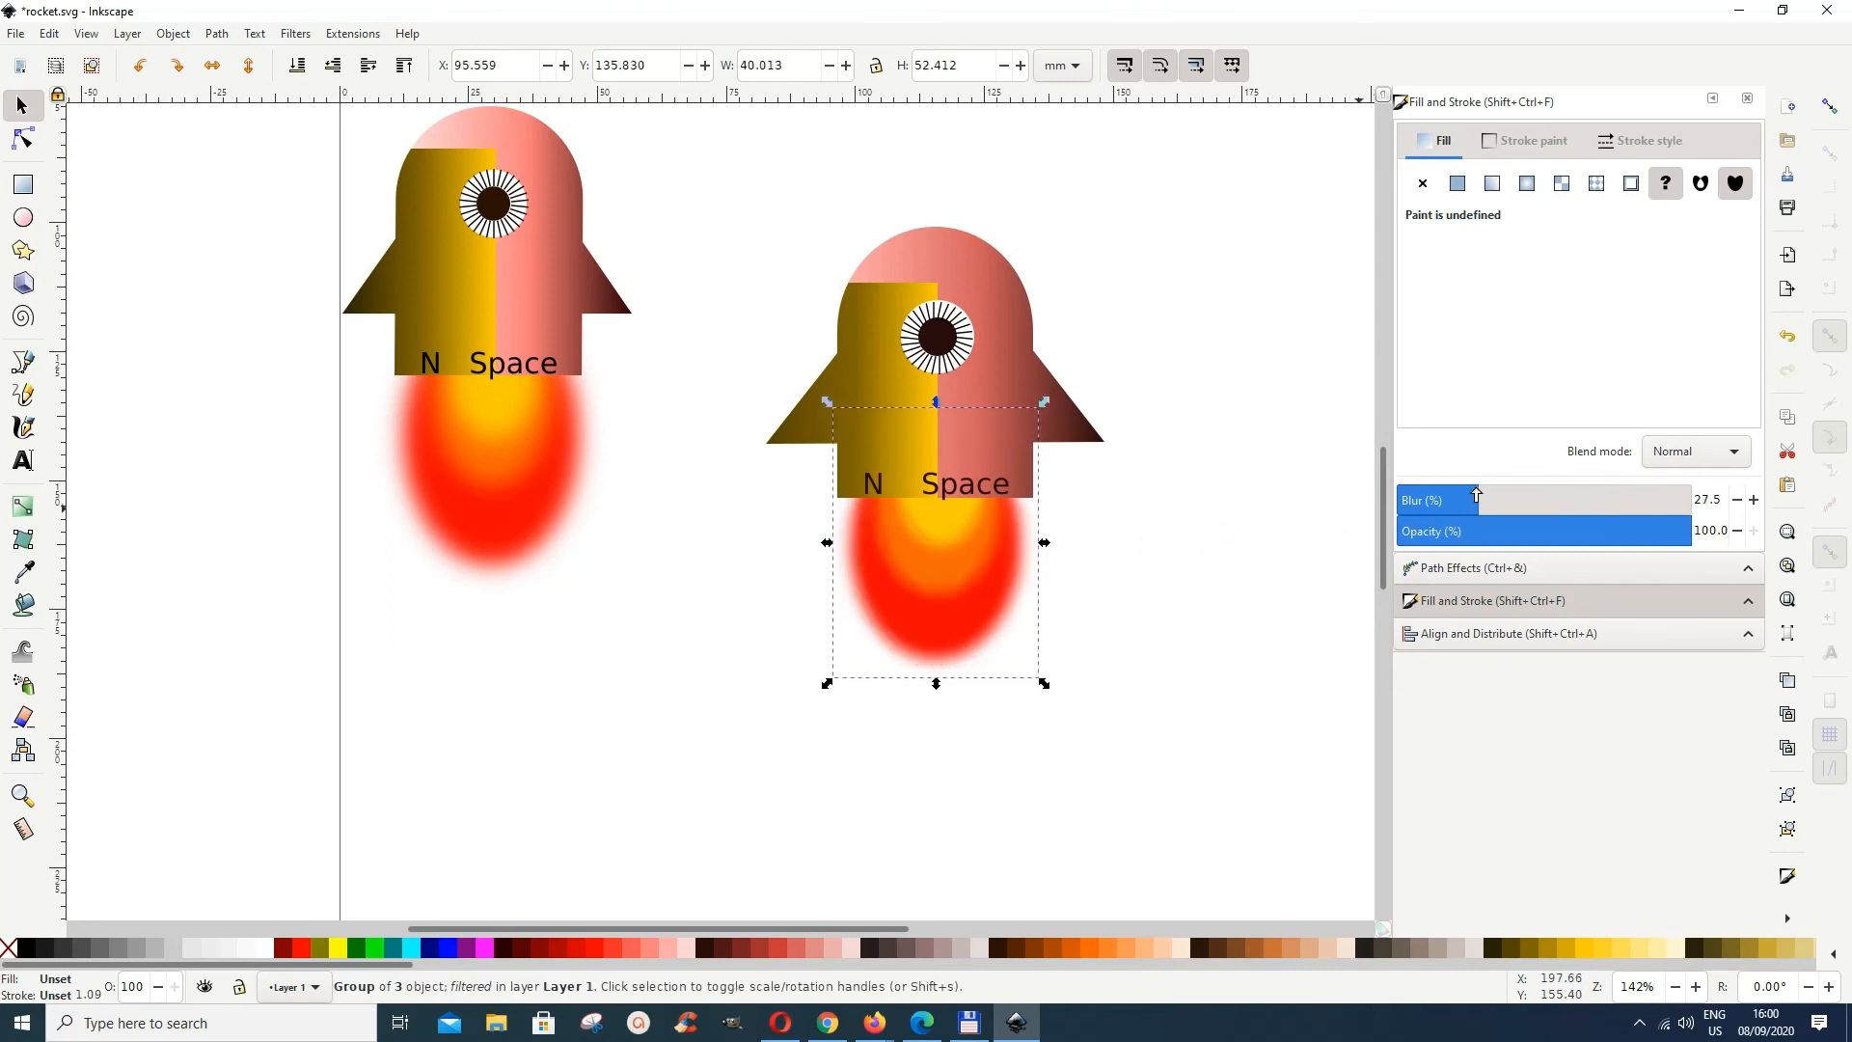
pyautogui.click(1190, 802)
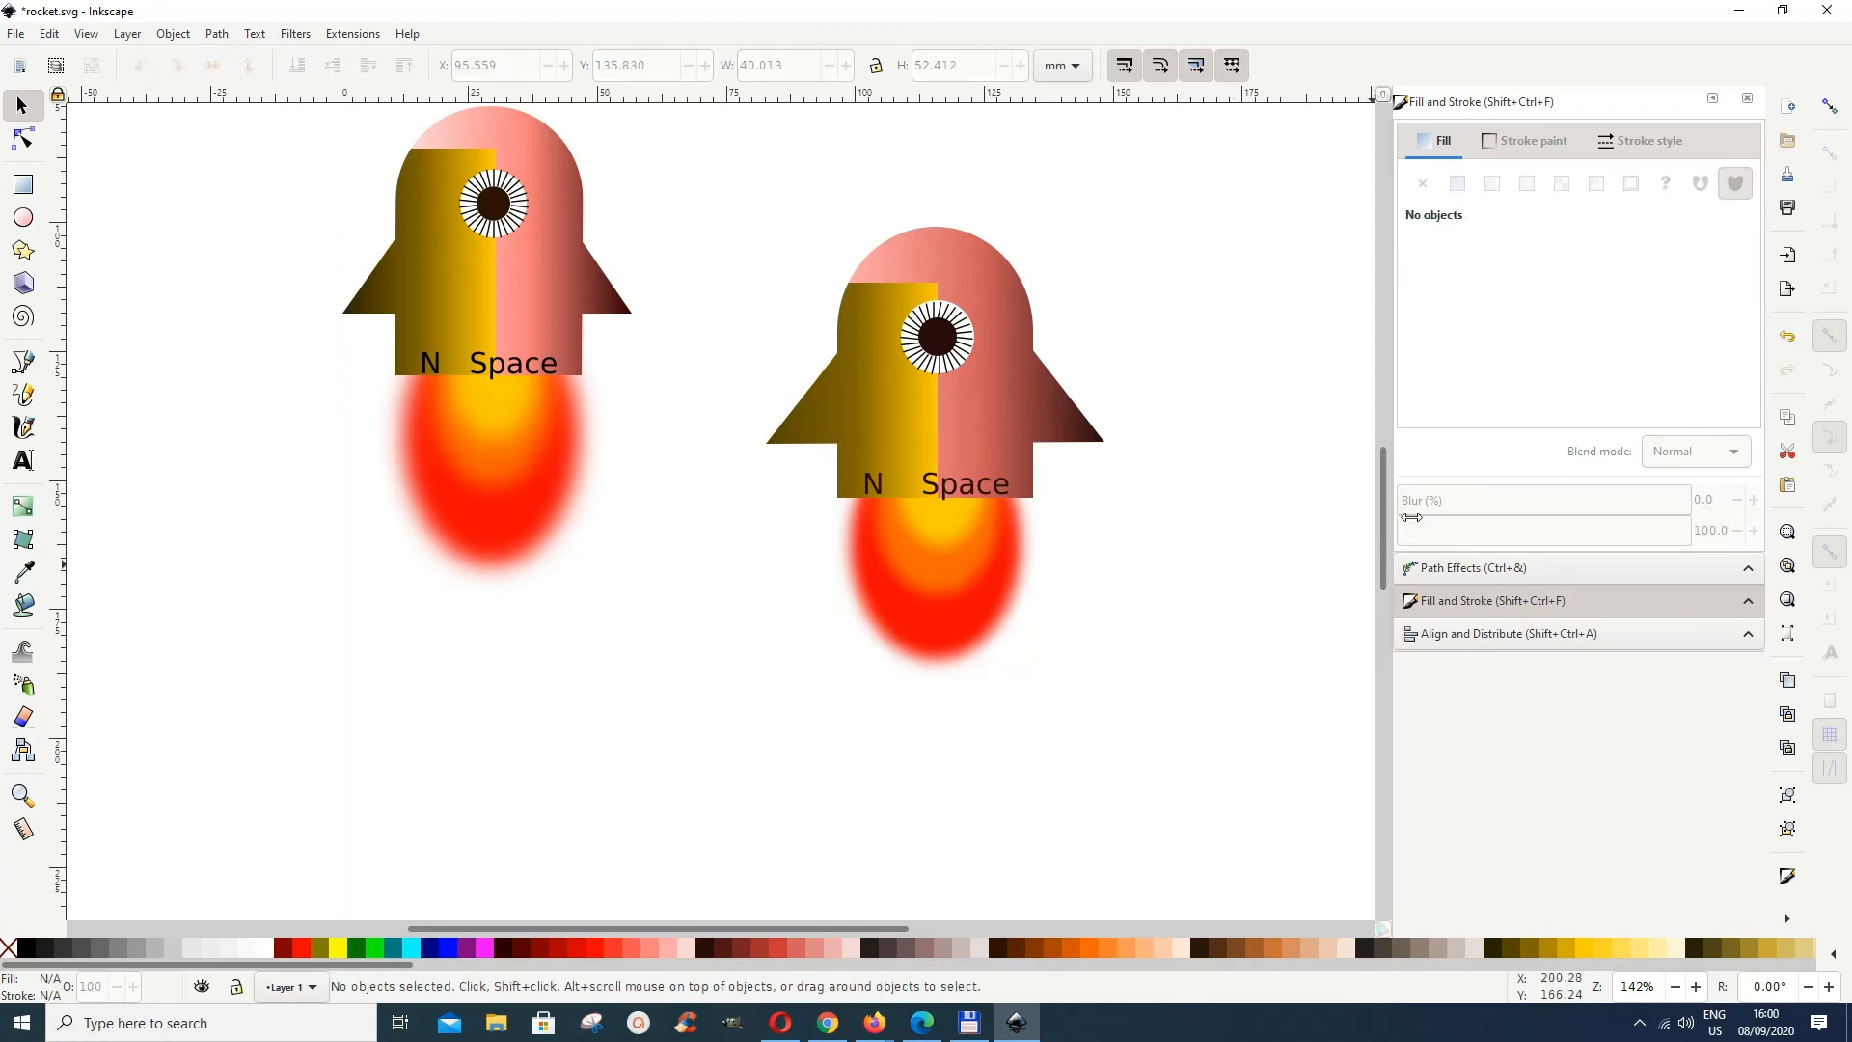
pyautogui.click(950, 565)
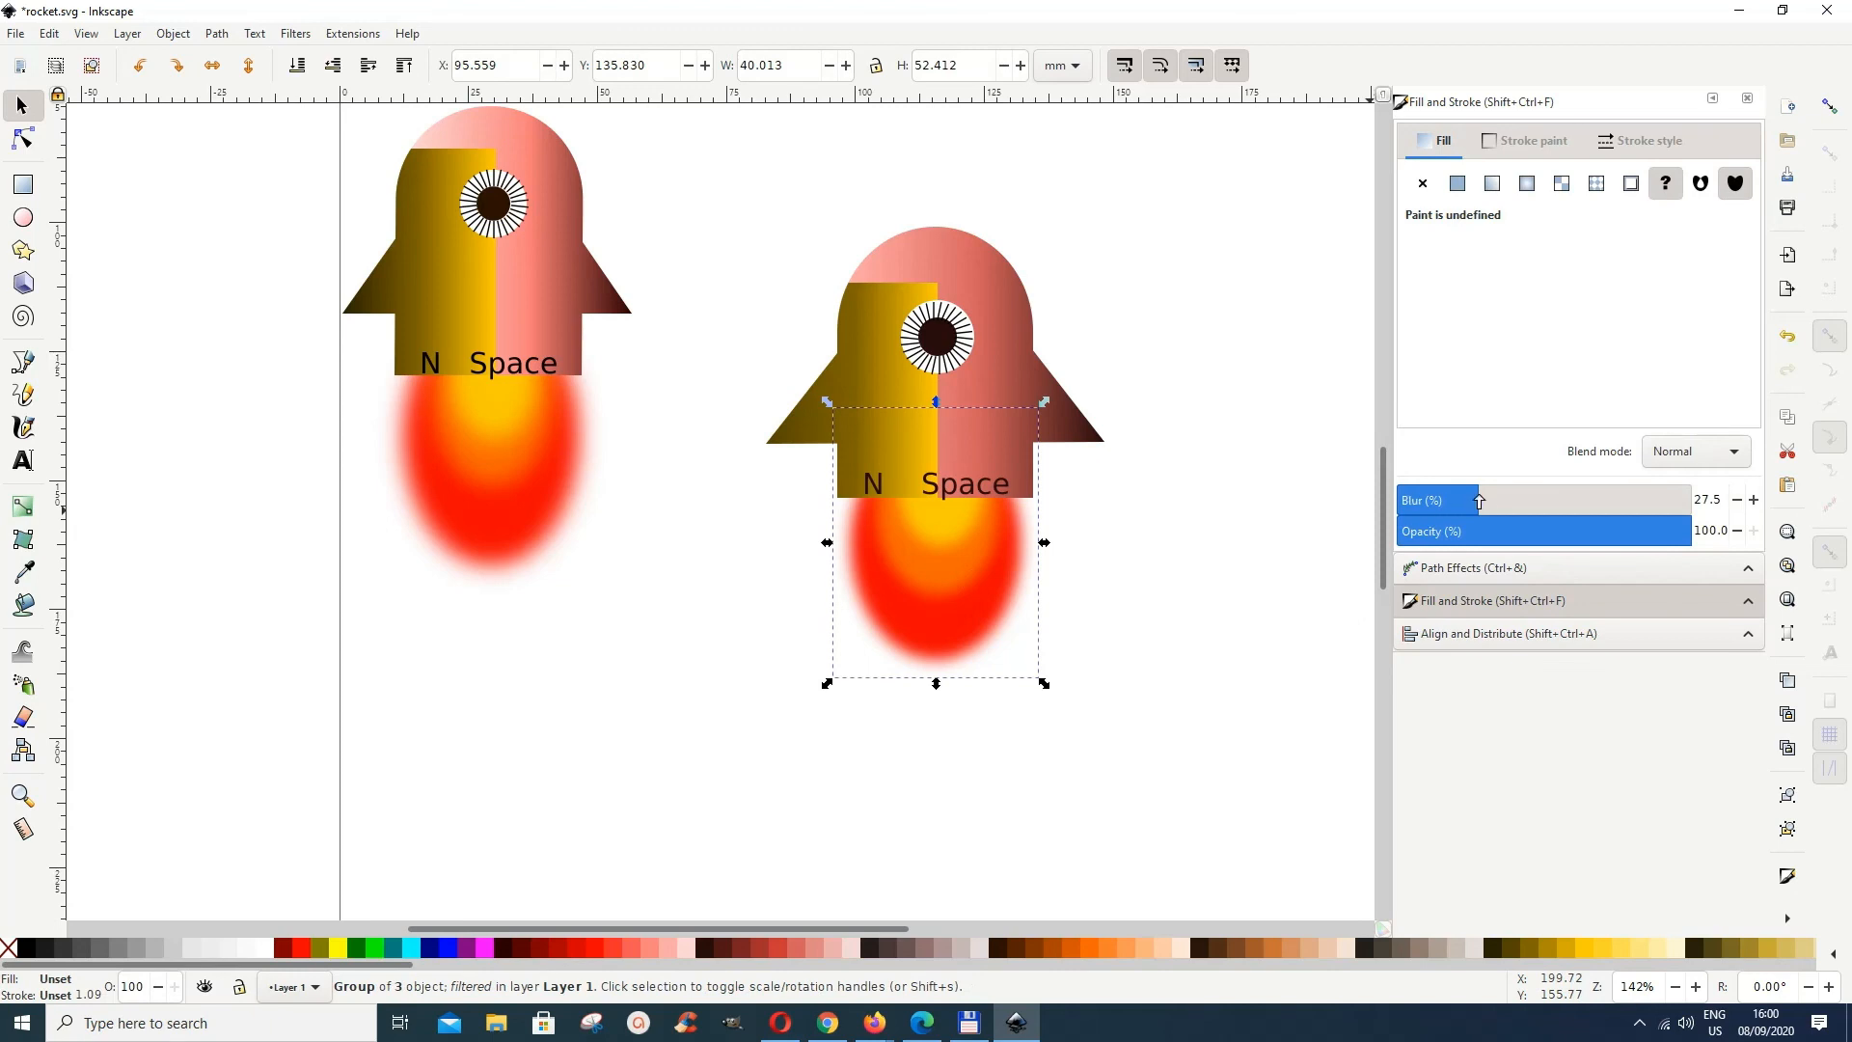
pyautogui.click(1150, 729)
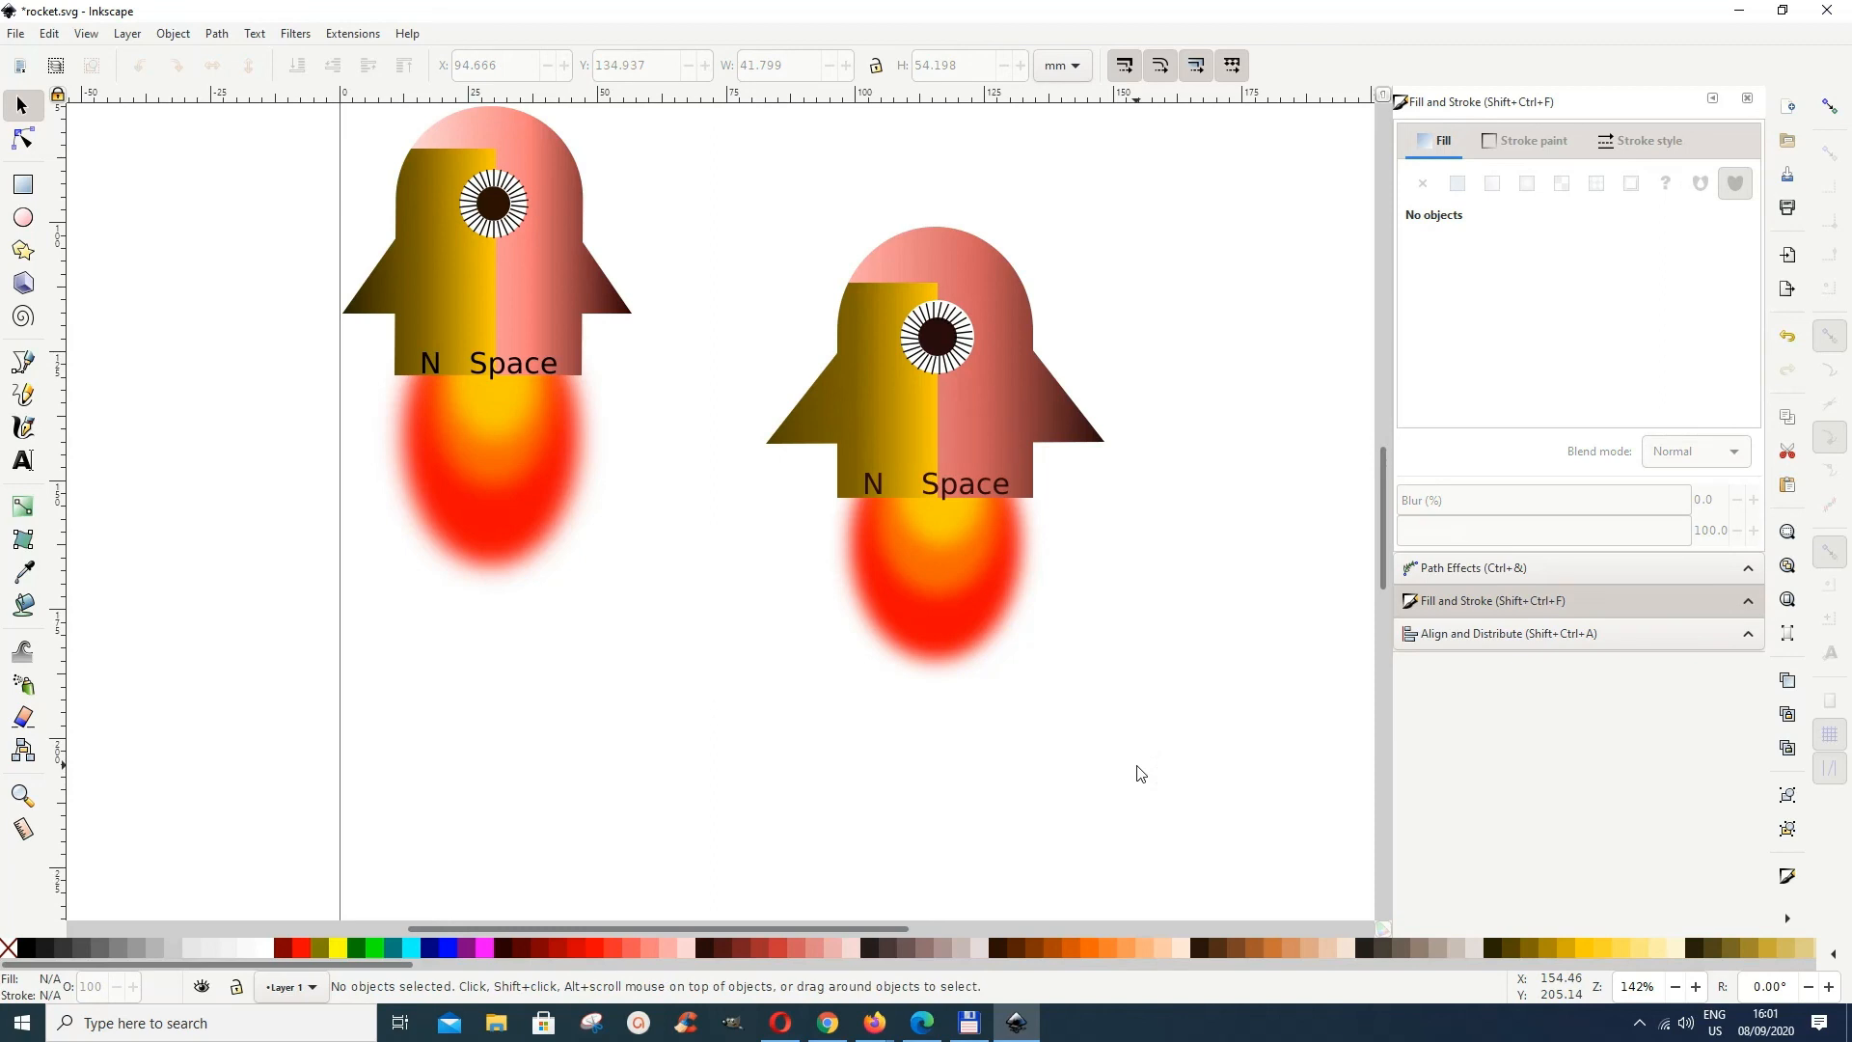
# Step: Select all pieces of the new rocket including its flame, group them into one object, and deselect it
pyautogui.moveTo(738, 171); pyautogui.dragTo(1151, 709)
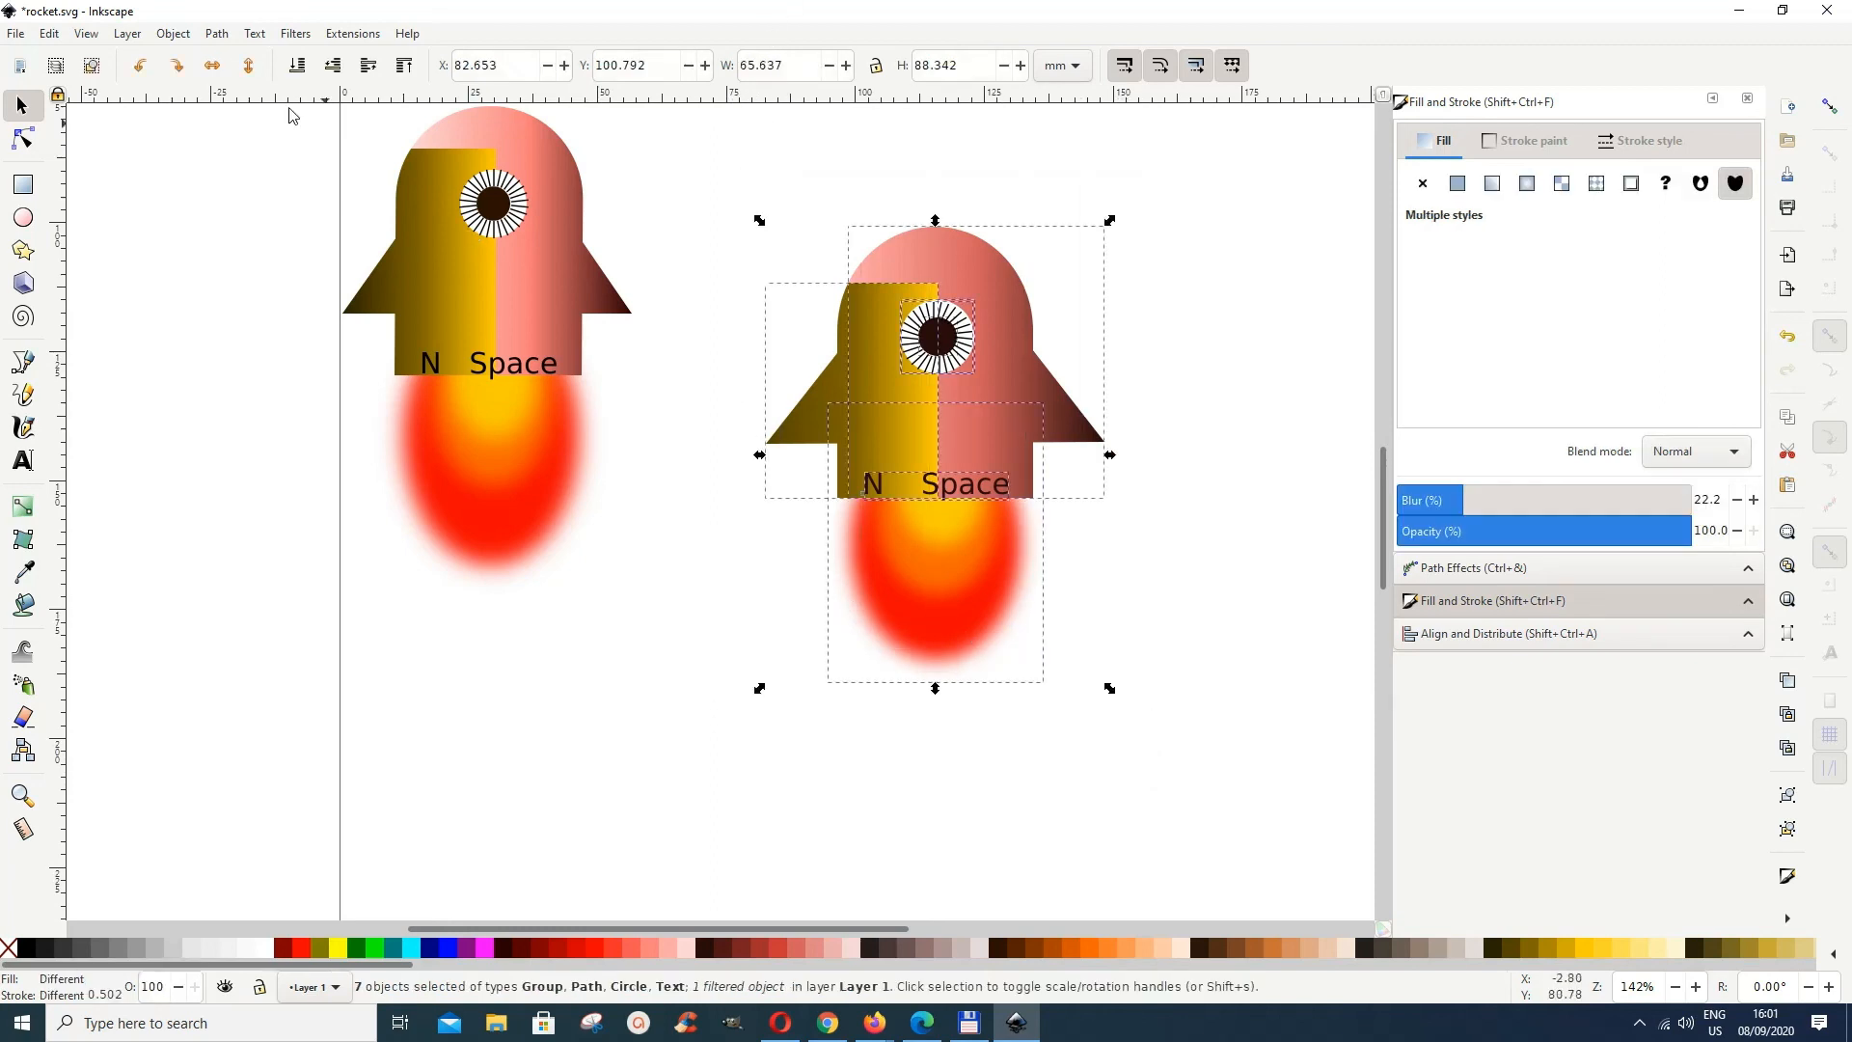
pyautogui.click(173, 34)
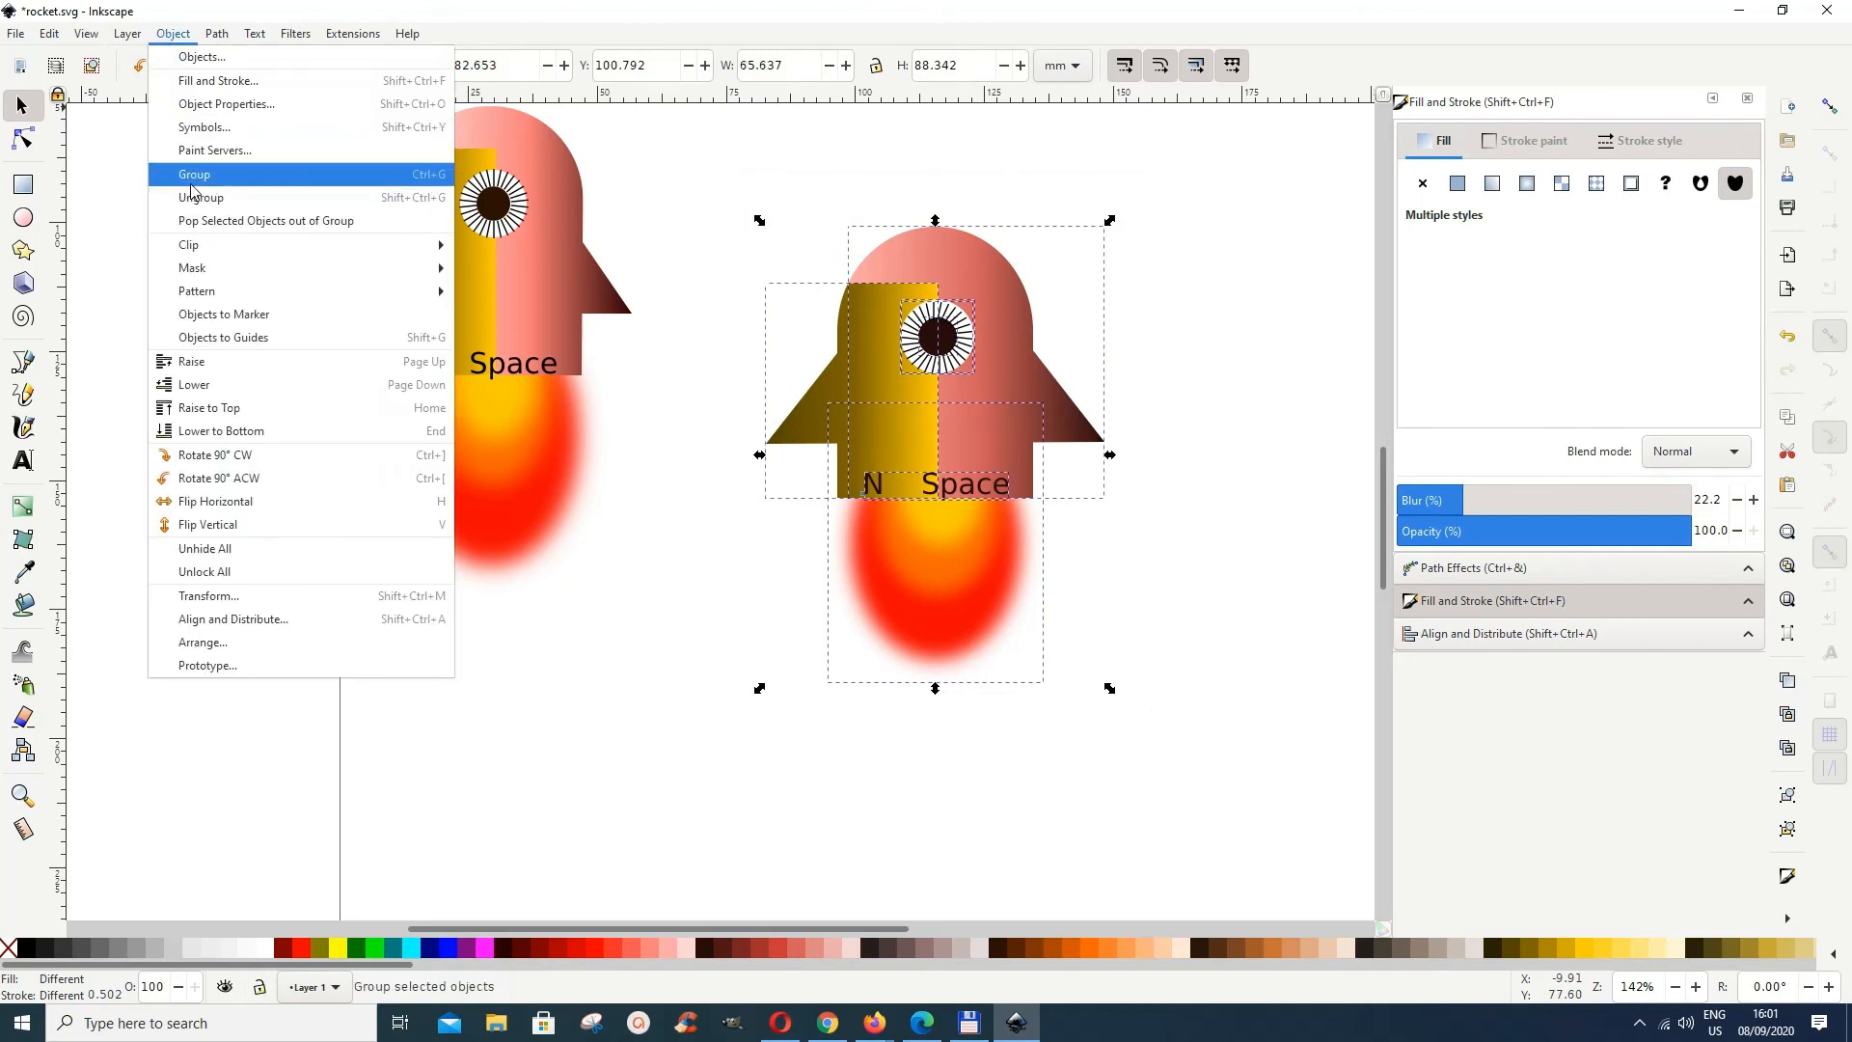
pyautogui.click(231, 174)
pyautogui.click(1032, 813)
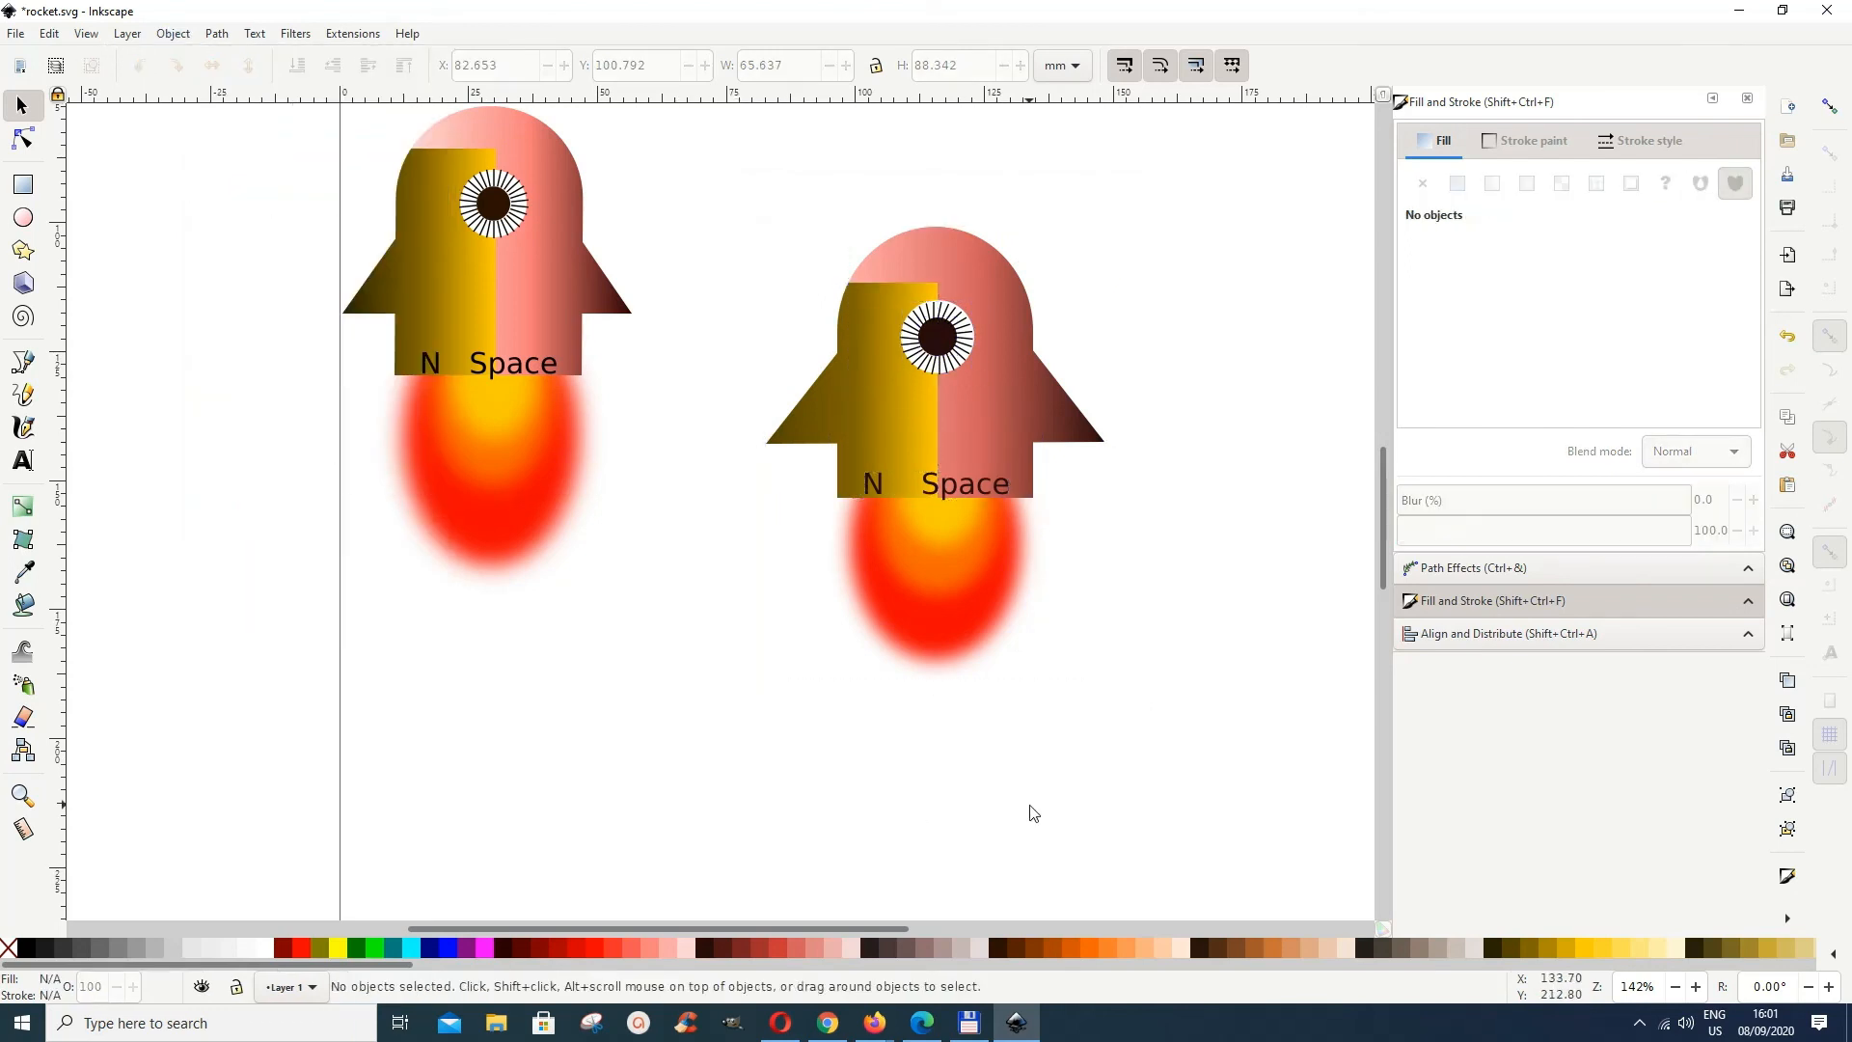